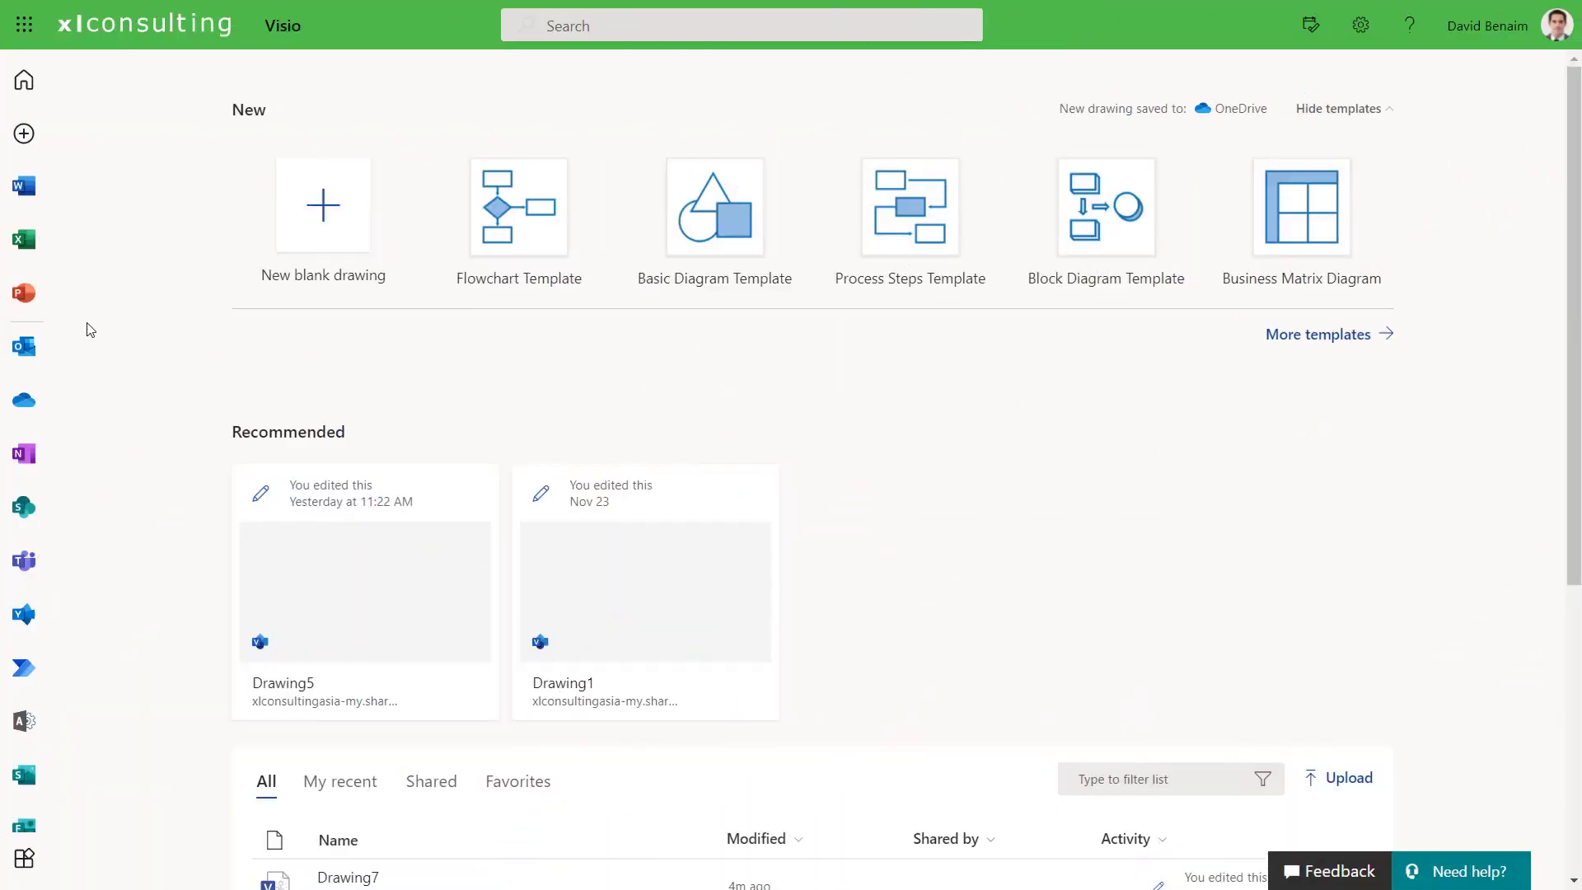
Create a new drawing from the Theater Booking Process template in the full template gallery
{"action": "left_click", "coordinate": [23, 24]}
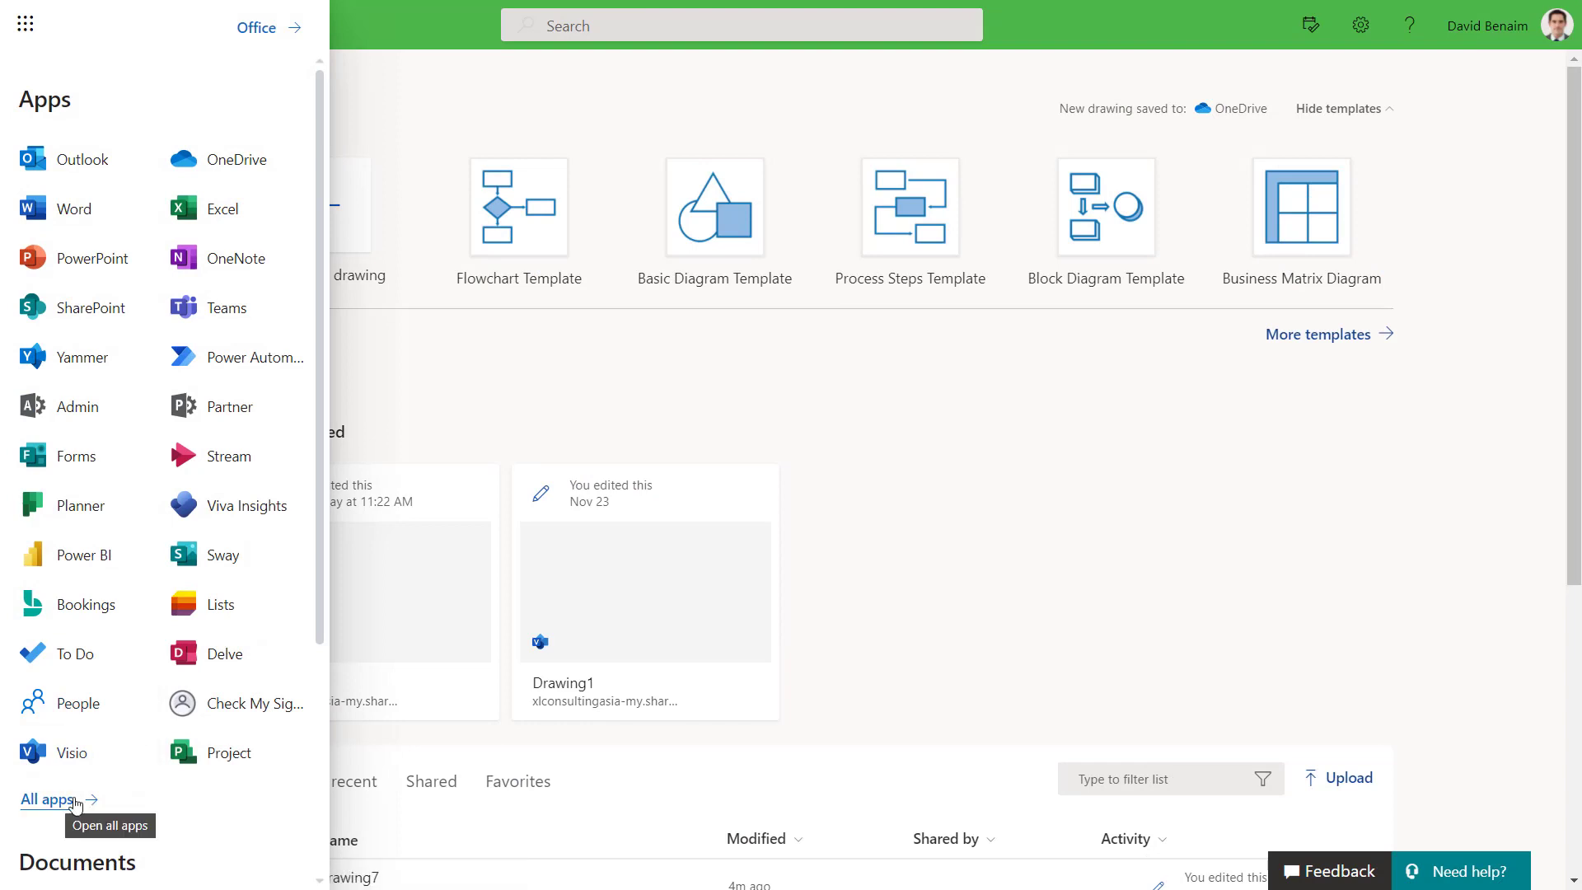
{"action": "left_click", "coordinate": [1058, 539]}
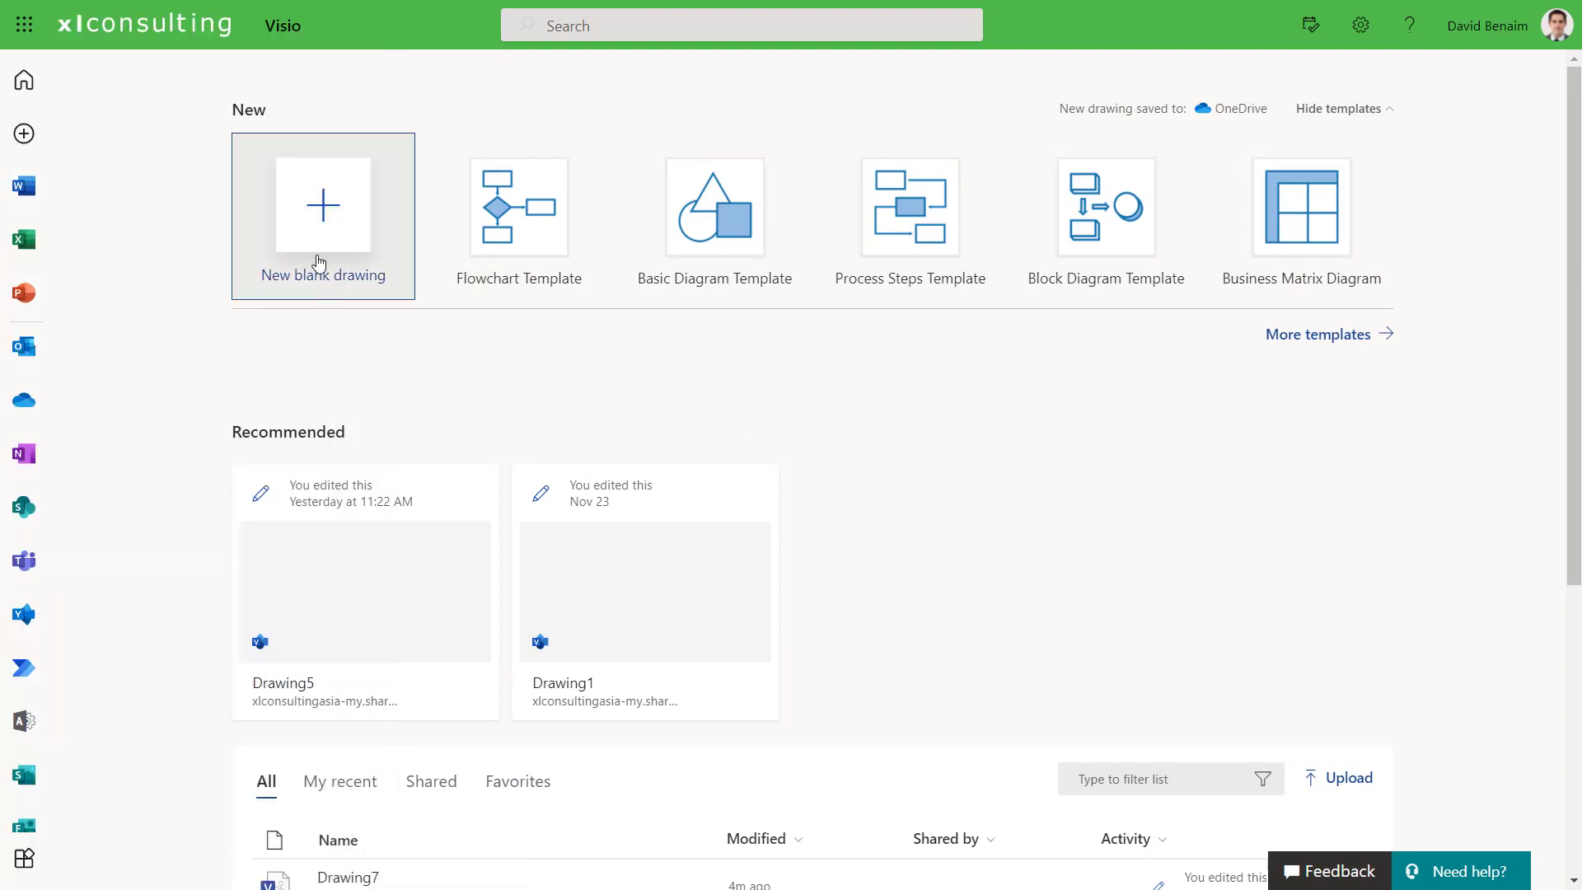
{"action": "left_click", "coordinate": [1319, 335]}
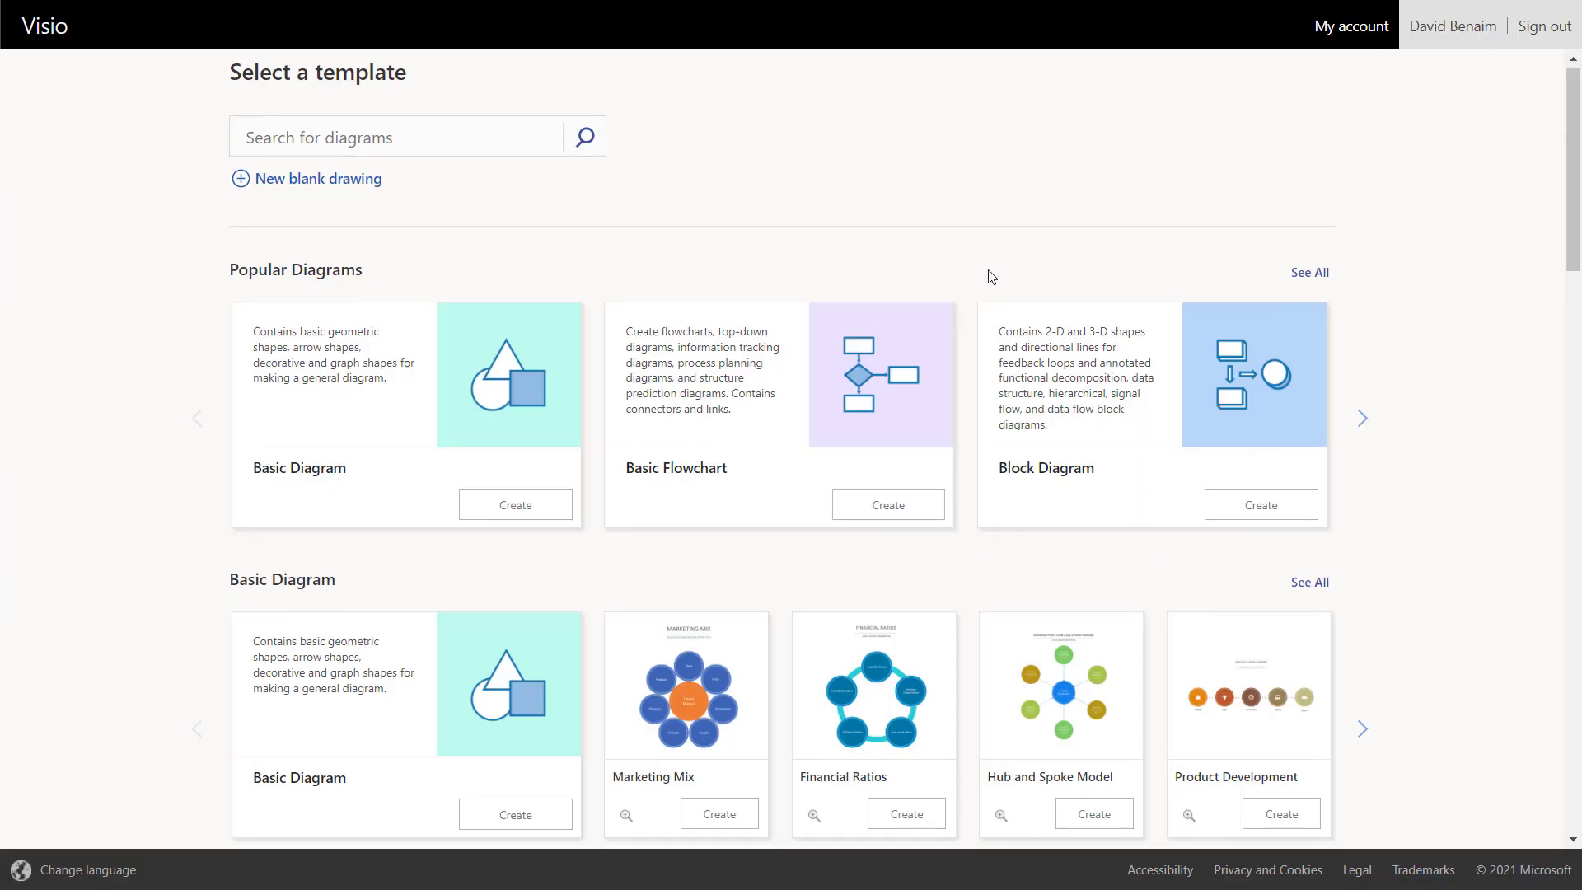
{"action": "scroll", "coordinate": [989, 272], "scroll_direction": "down", "scroll_amount": 8}
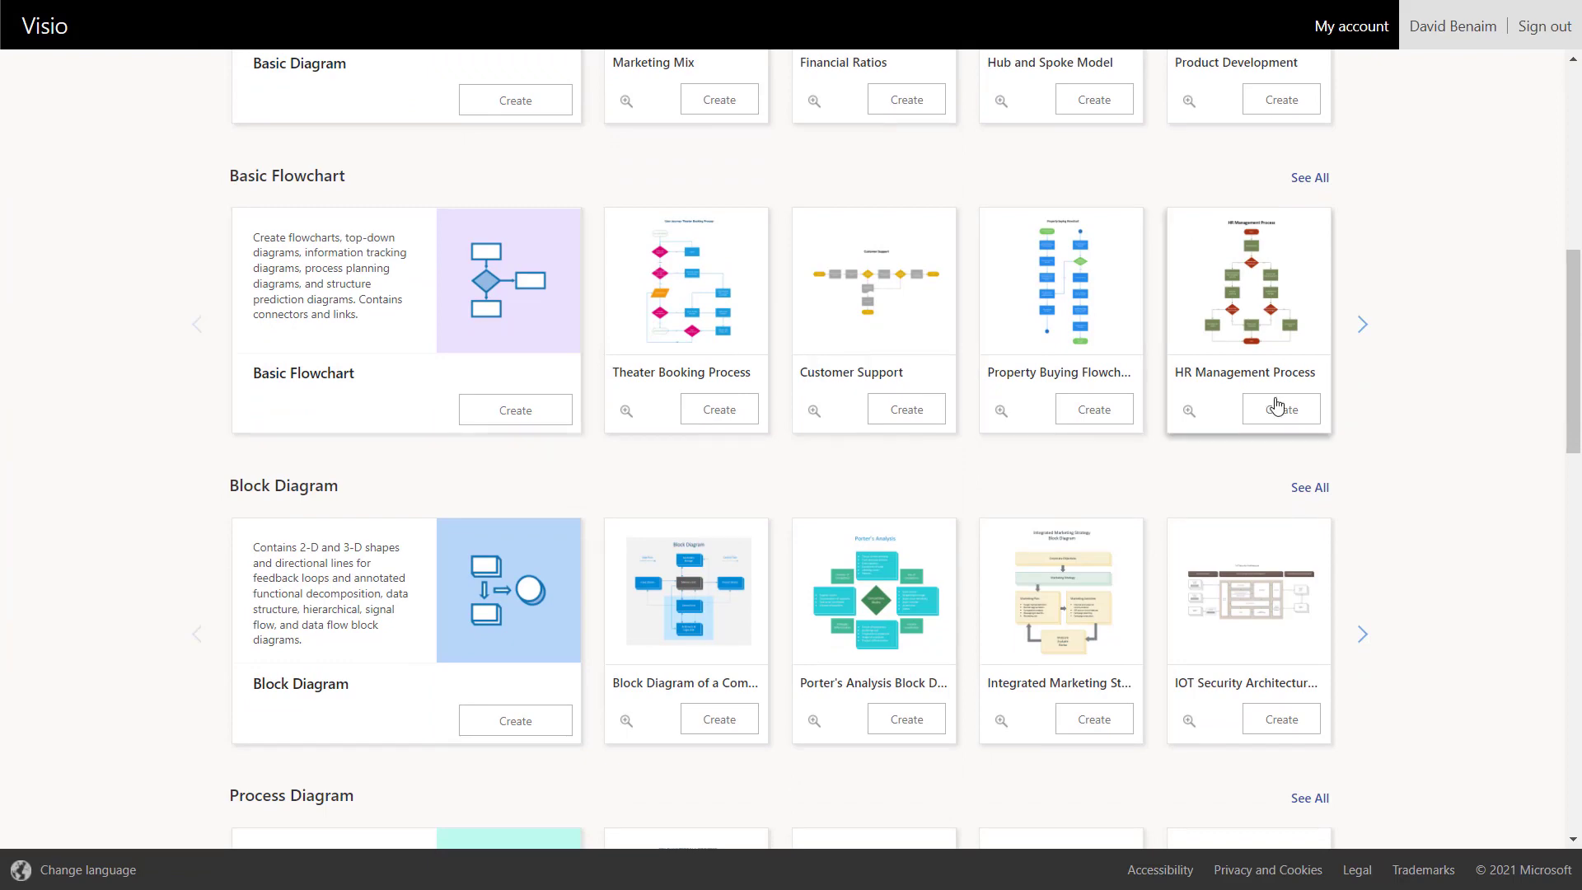
{"action": "scroll", "coordinate": [1443, 456], "scroll_direction": "down", "scroll_amount": 8}
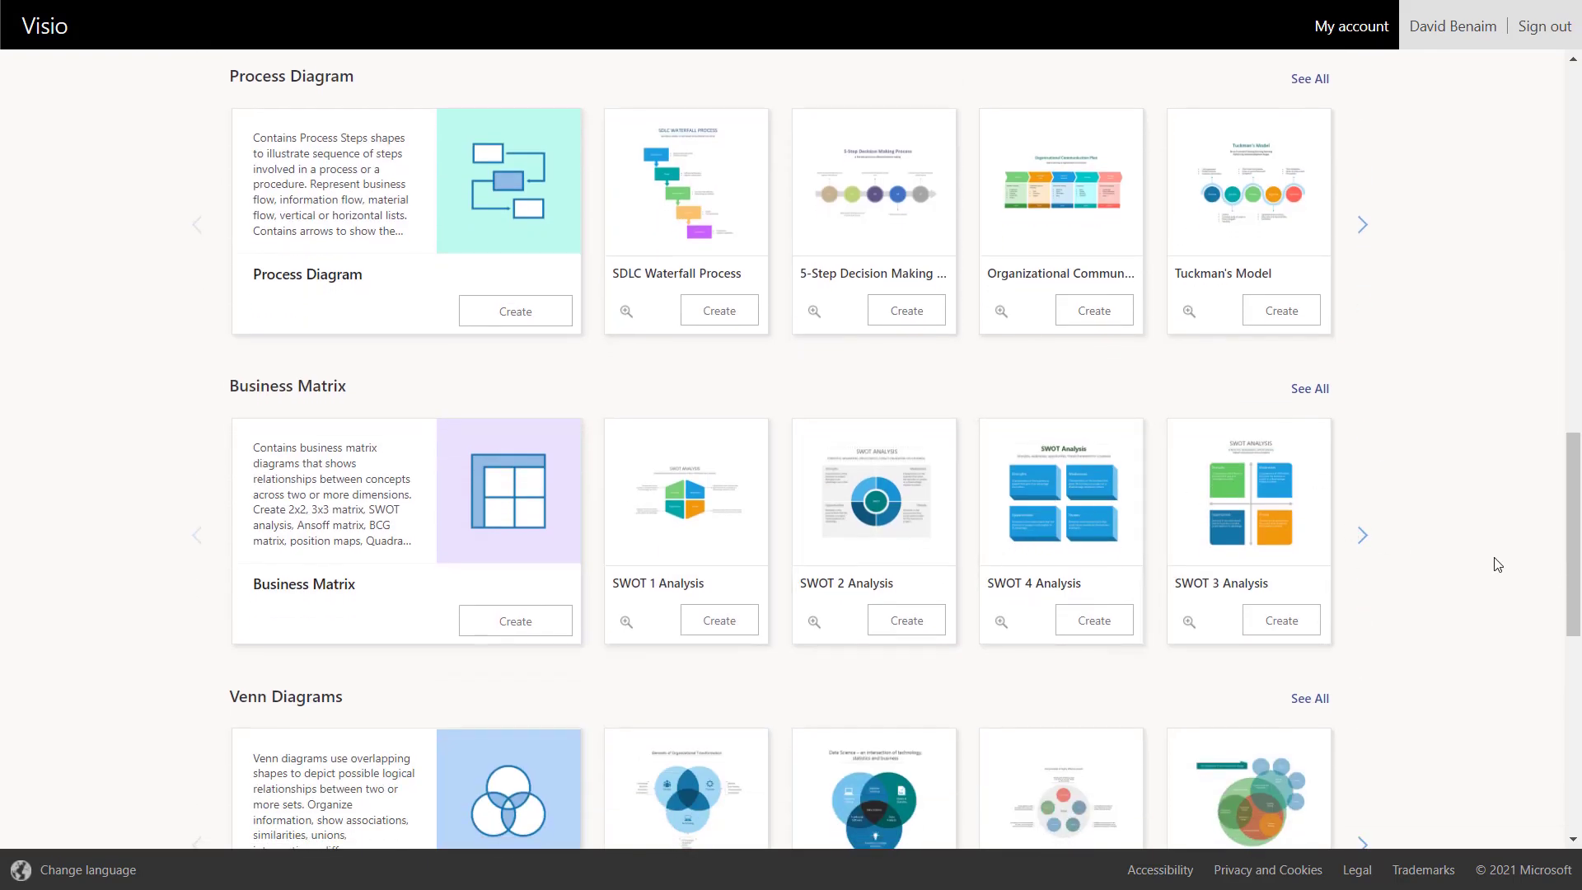
{"action": "scroll", "coordinate": [1495, 561], "scroll_direction": "down", "scroll_amount": 5}
{"action": "scroll", "coordinate": [1497, 564], "scroll_direction": "down", "scroll_amount": 4}
{"action": "scroll", "coordinate": [1497, 564], "scroll_direction": "up", "scroll_amount": 17}
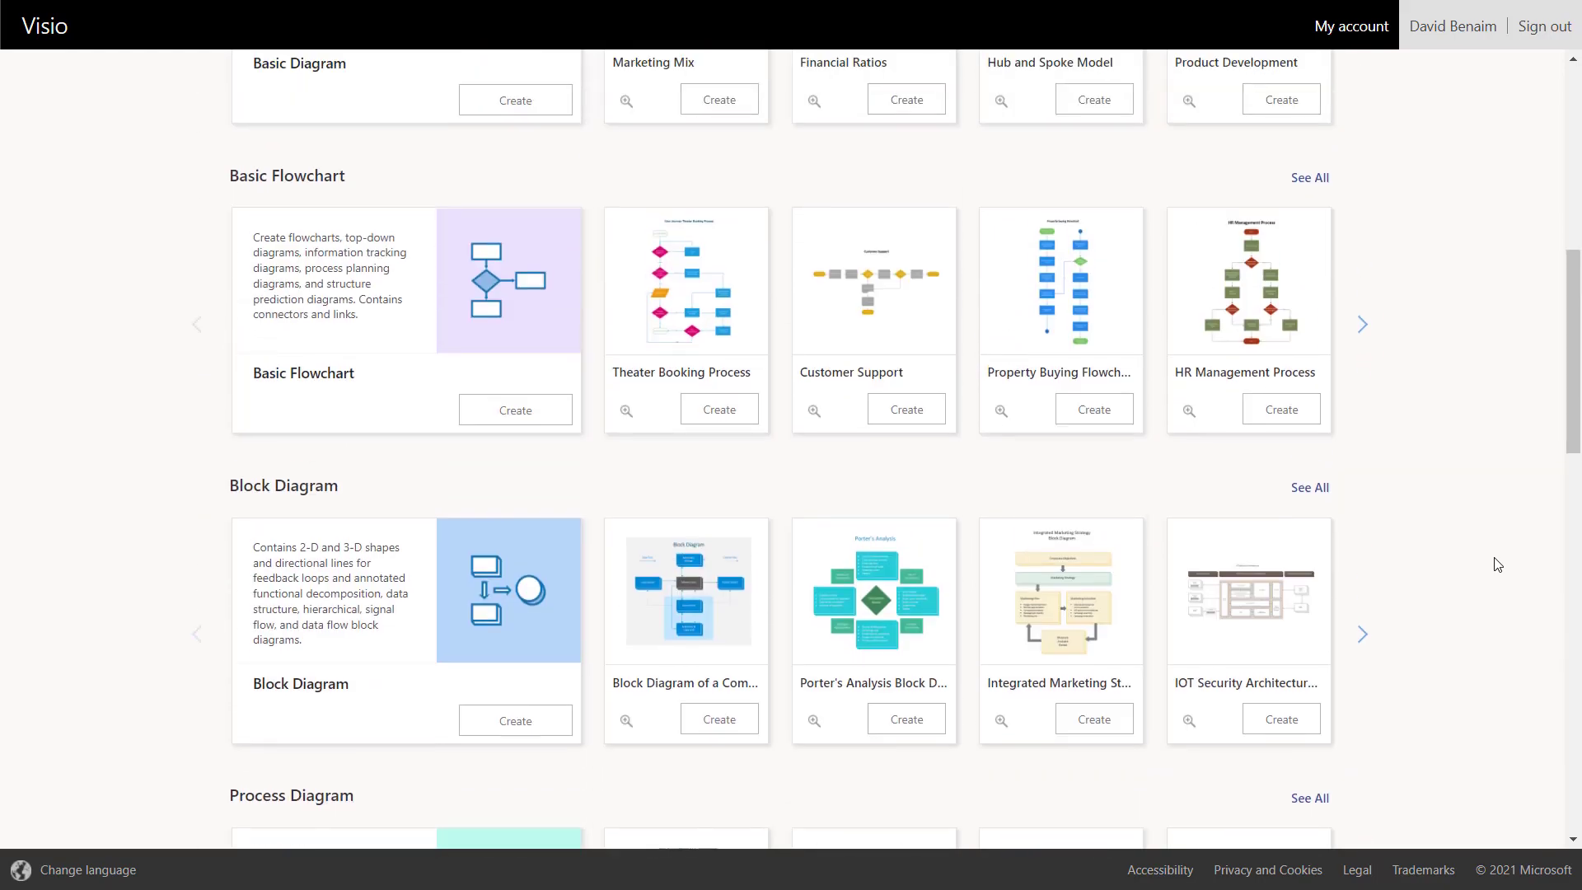
{"action": "left_click", "coordinate": [697, 420]}
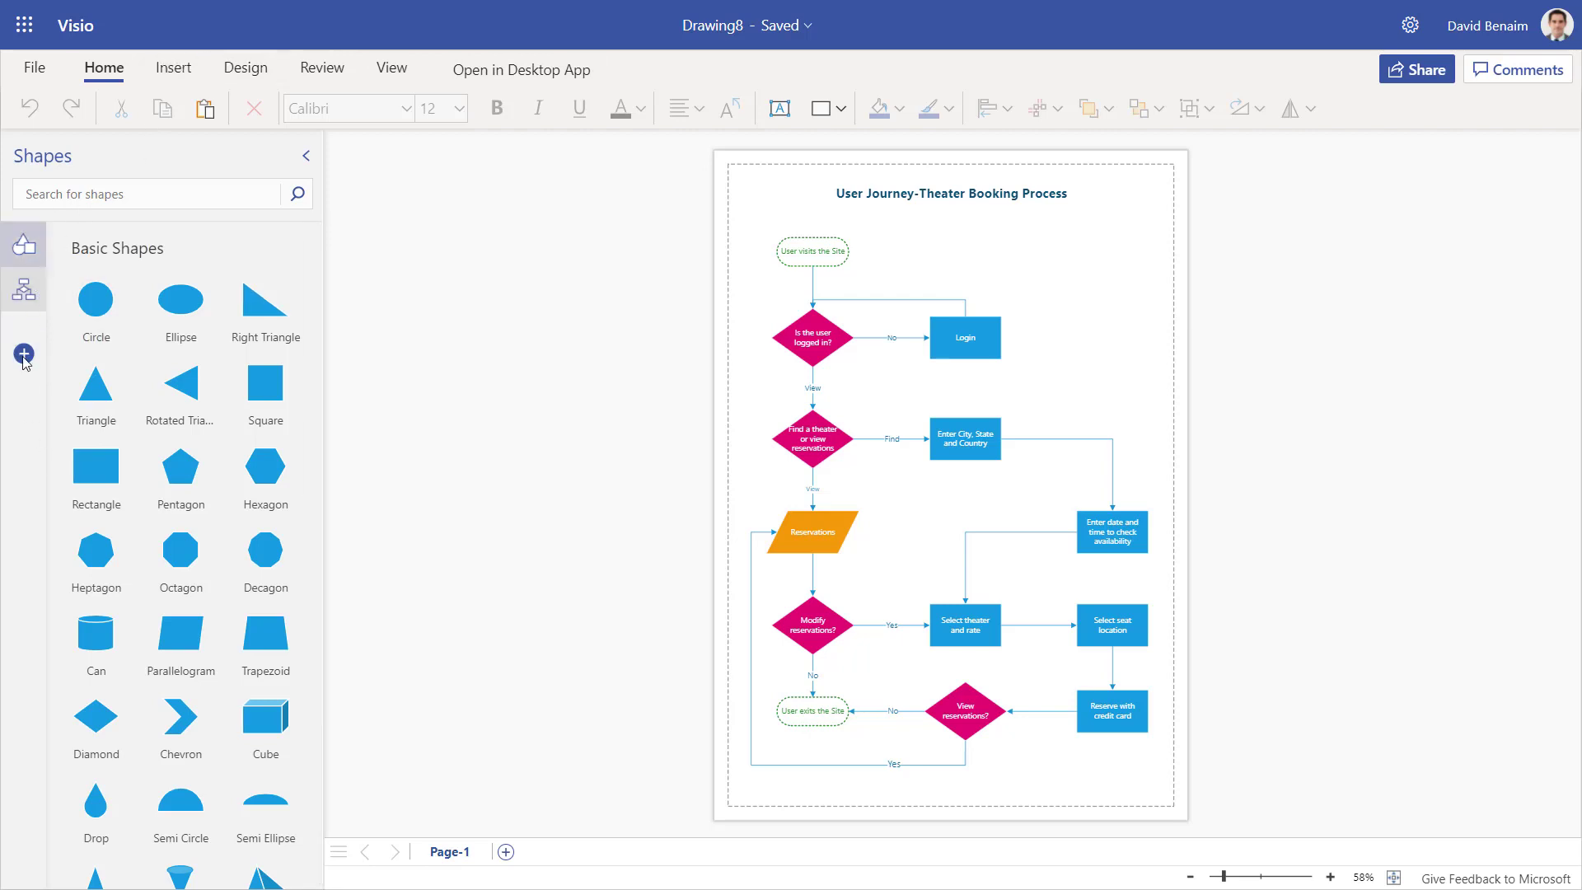
Add a blank Page-2 and load the Matrix, Pyramid, Cycle, Blocks Raised and Blocks shape sets
{"action": "left_click", "coordinate": [506, 852]}
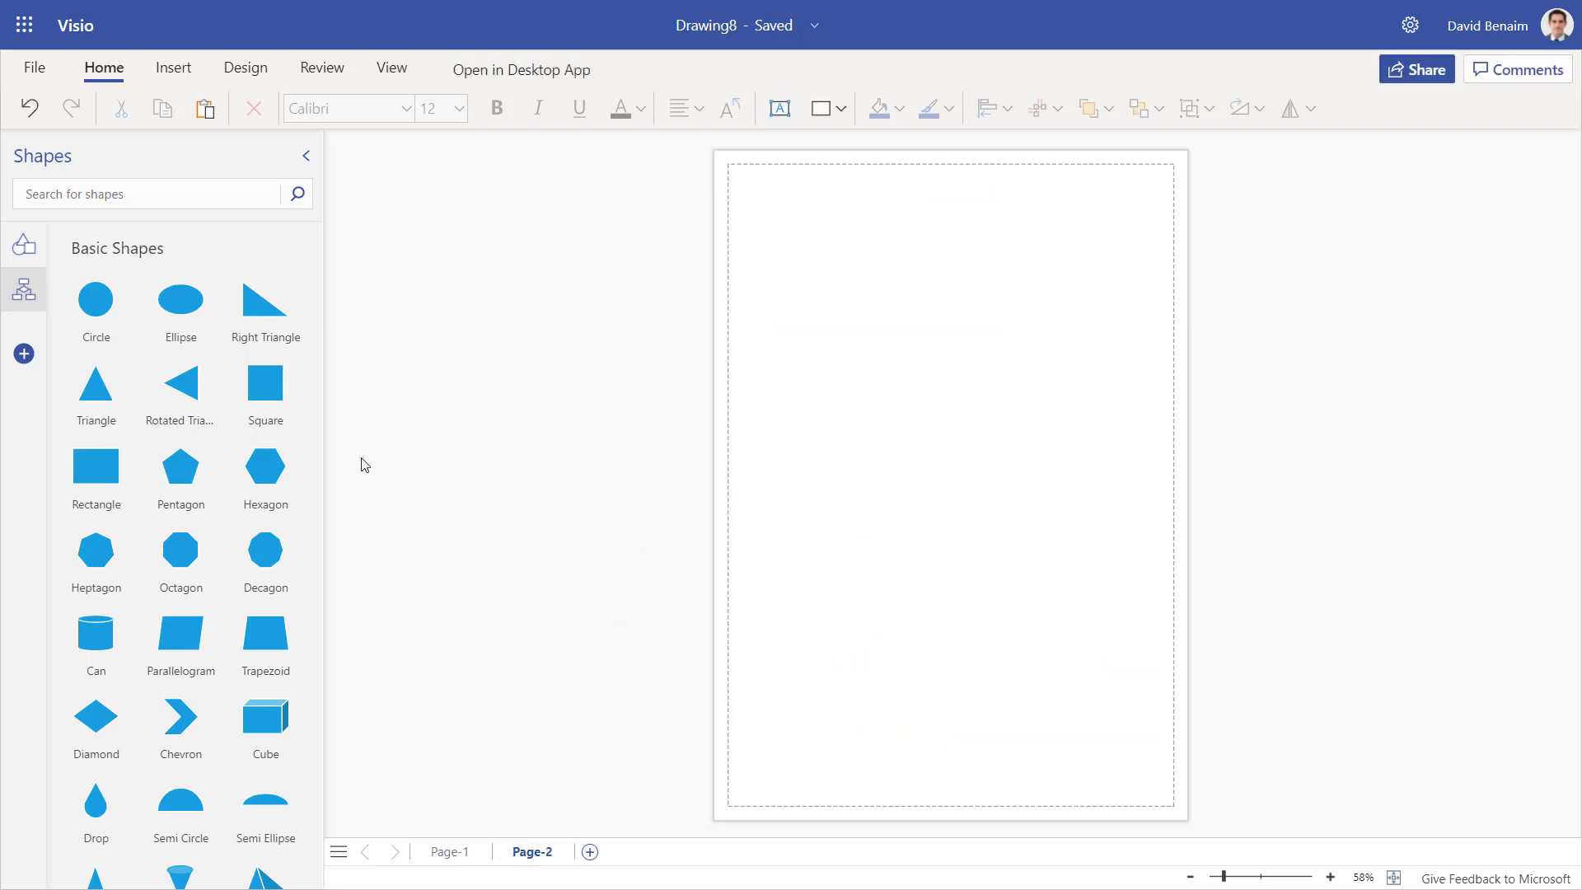
{"action": "left_click", "coordinate": [23, 354]}
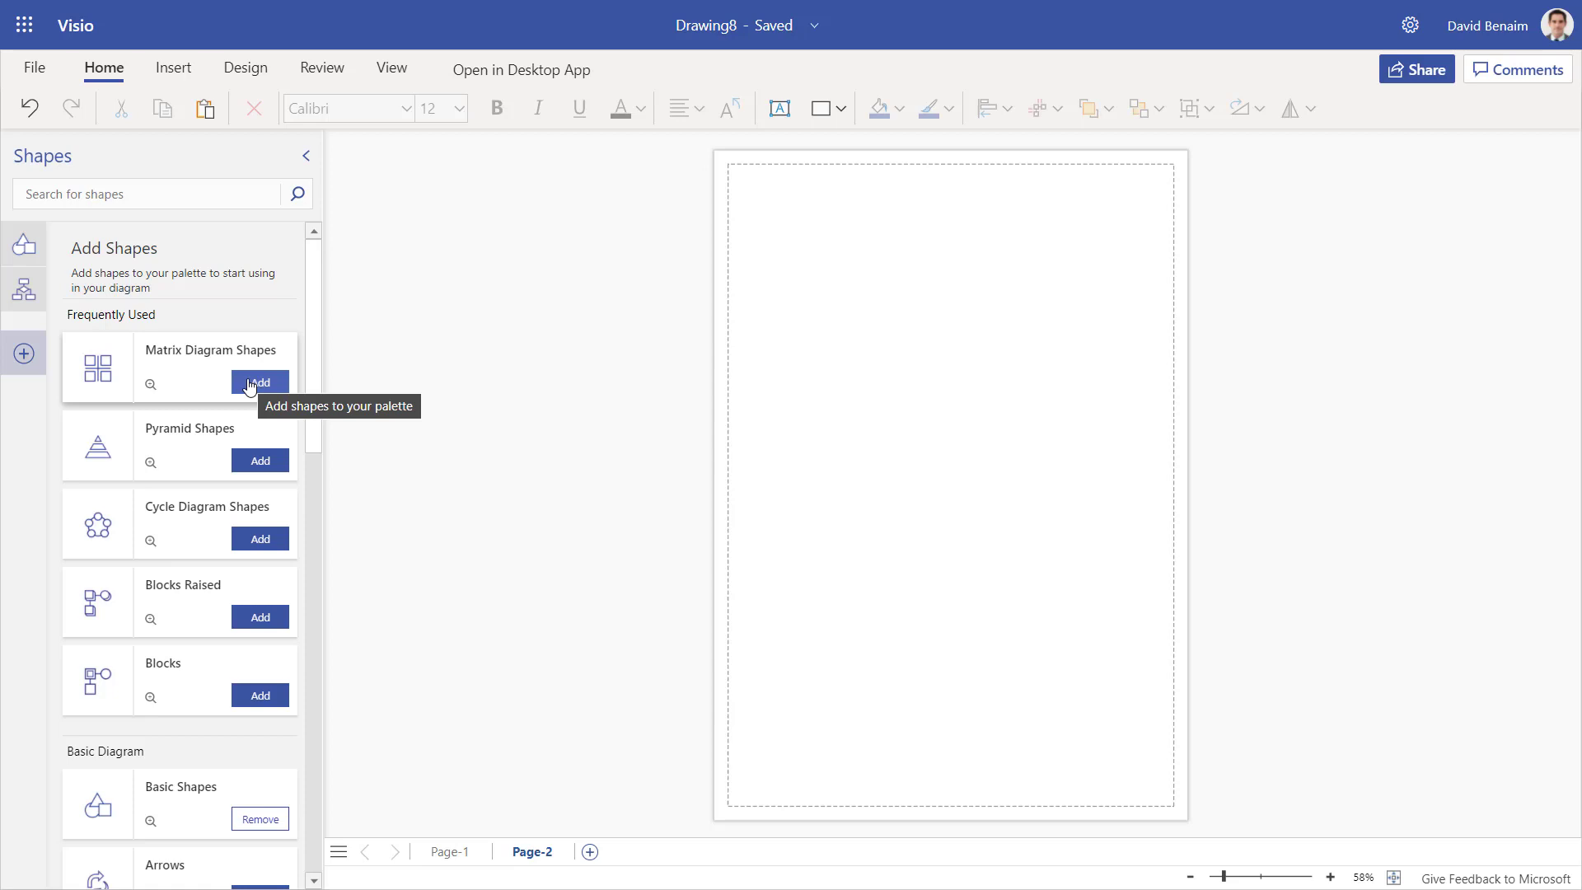
{"action": "left_click", "coordinate": [250, 385]}
{"action": "left_click", "coordinate": [255, 460]}
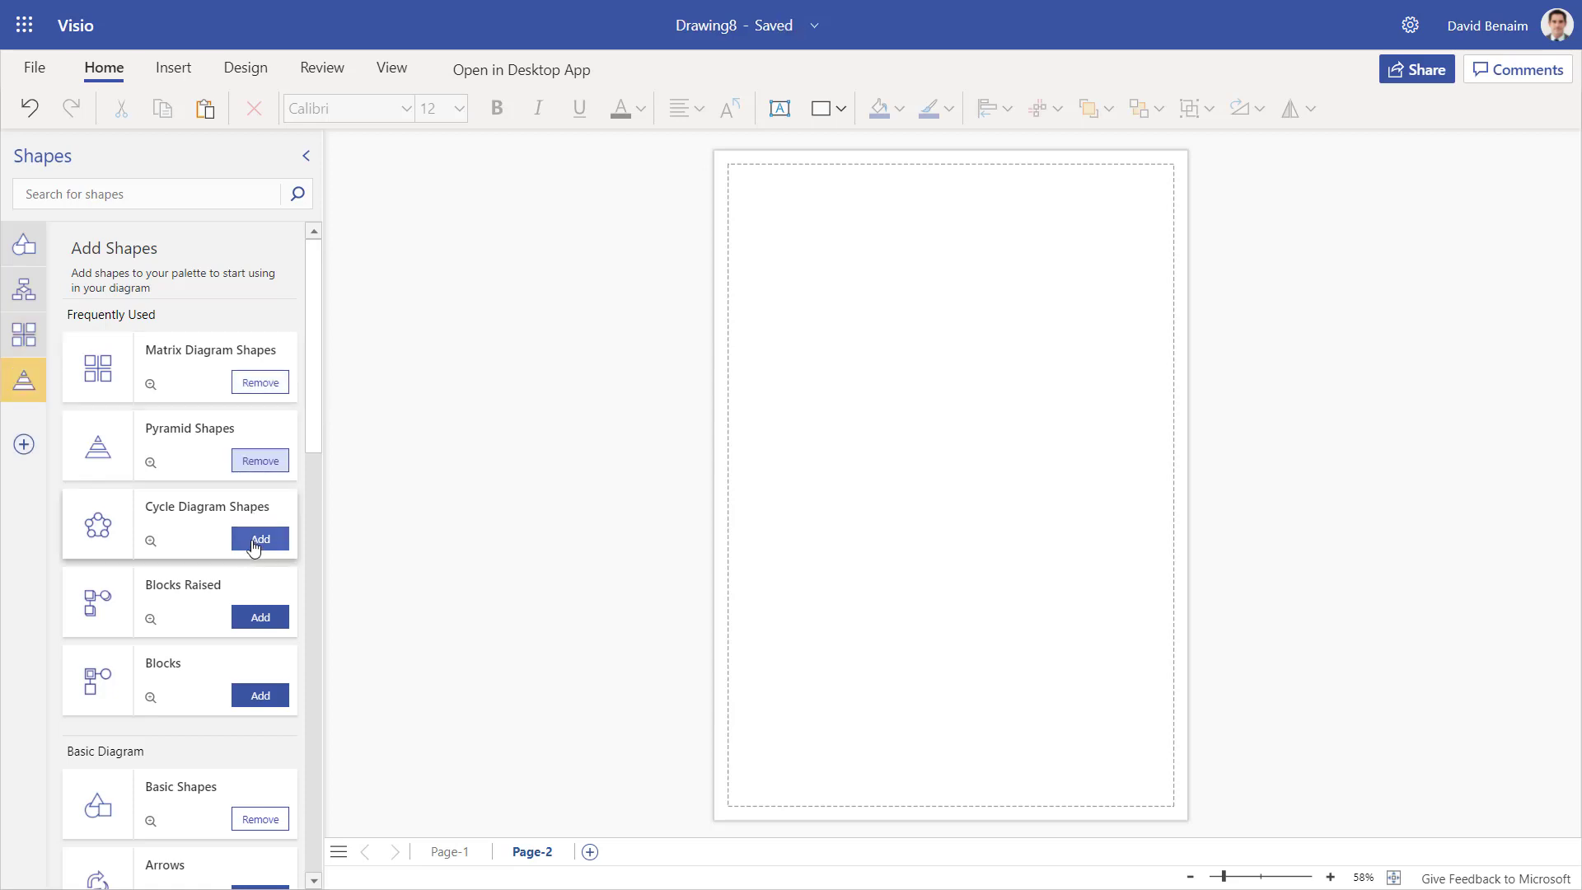
{"action": "left_click", "coordinate": [255, 544]}
{"action": "left_click", "coordinate": [258, 616]}
{"action": "left_click", "coordinate": [258, 695]}
Load four more shape sets and show the Basic Flowchart Shapes
{"action": "scroll", "coordinate": [257, 695], "scroll_direction": "down", "scroll_amount": 7}
{"action": "left_click", "coordinate": [258, 297]}
{"action": "left_click", "coordinate": [258, 374]}
{"action": "left_click", "coordinate": [258, 453]}
{"action": "left_click", "coordinate": [258, 532]}
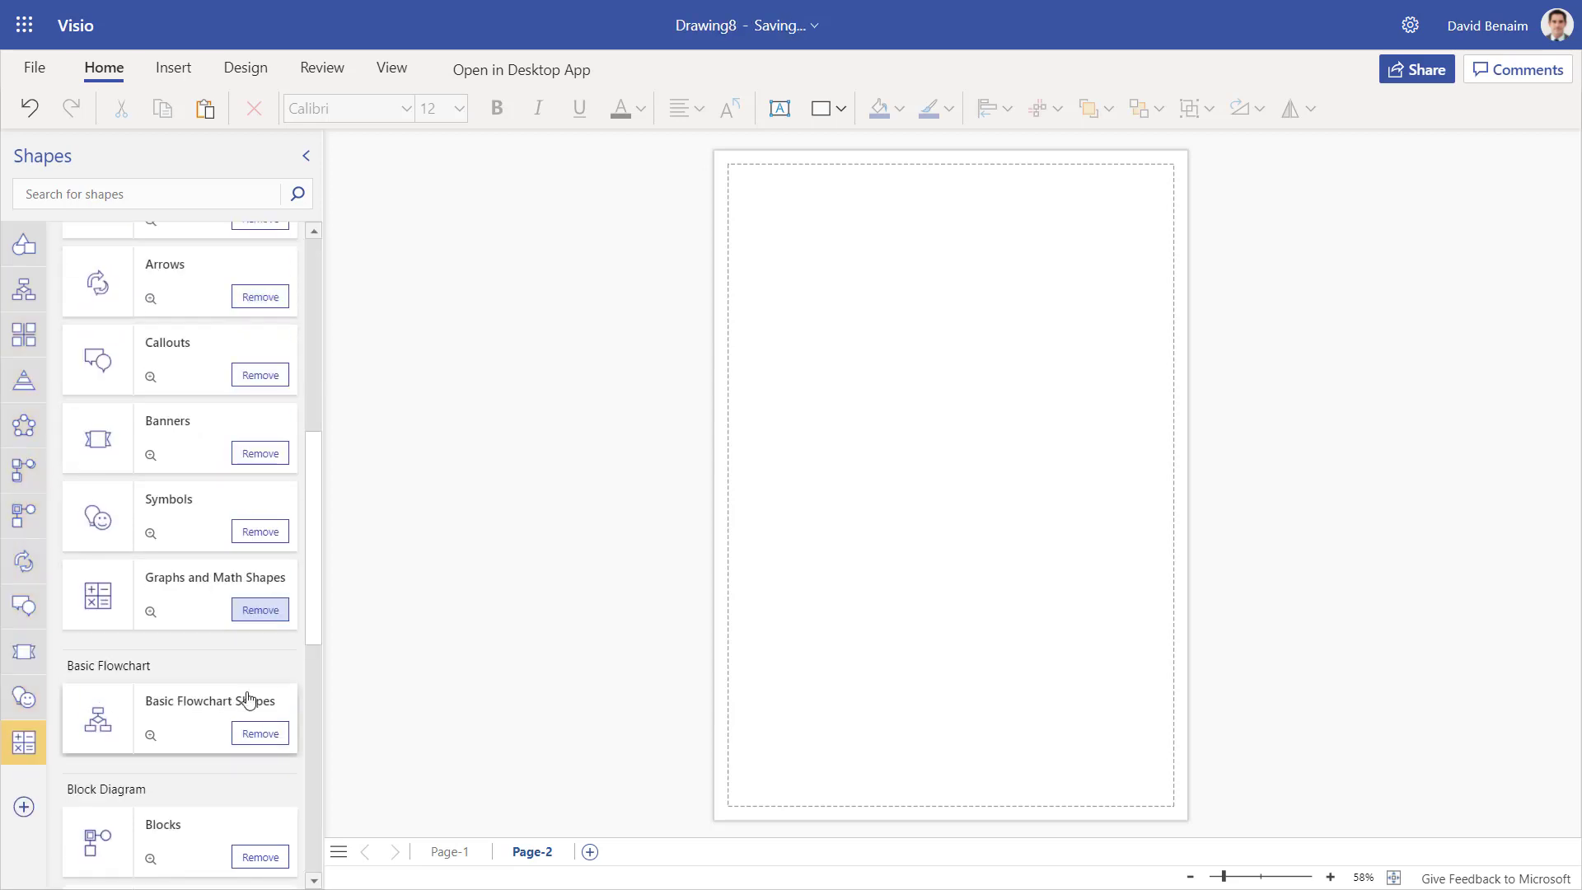
{"action": "left_click", "coordinate": [24, 293]}
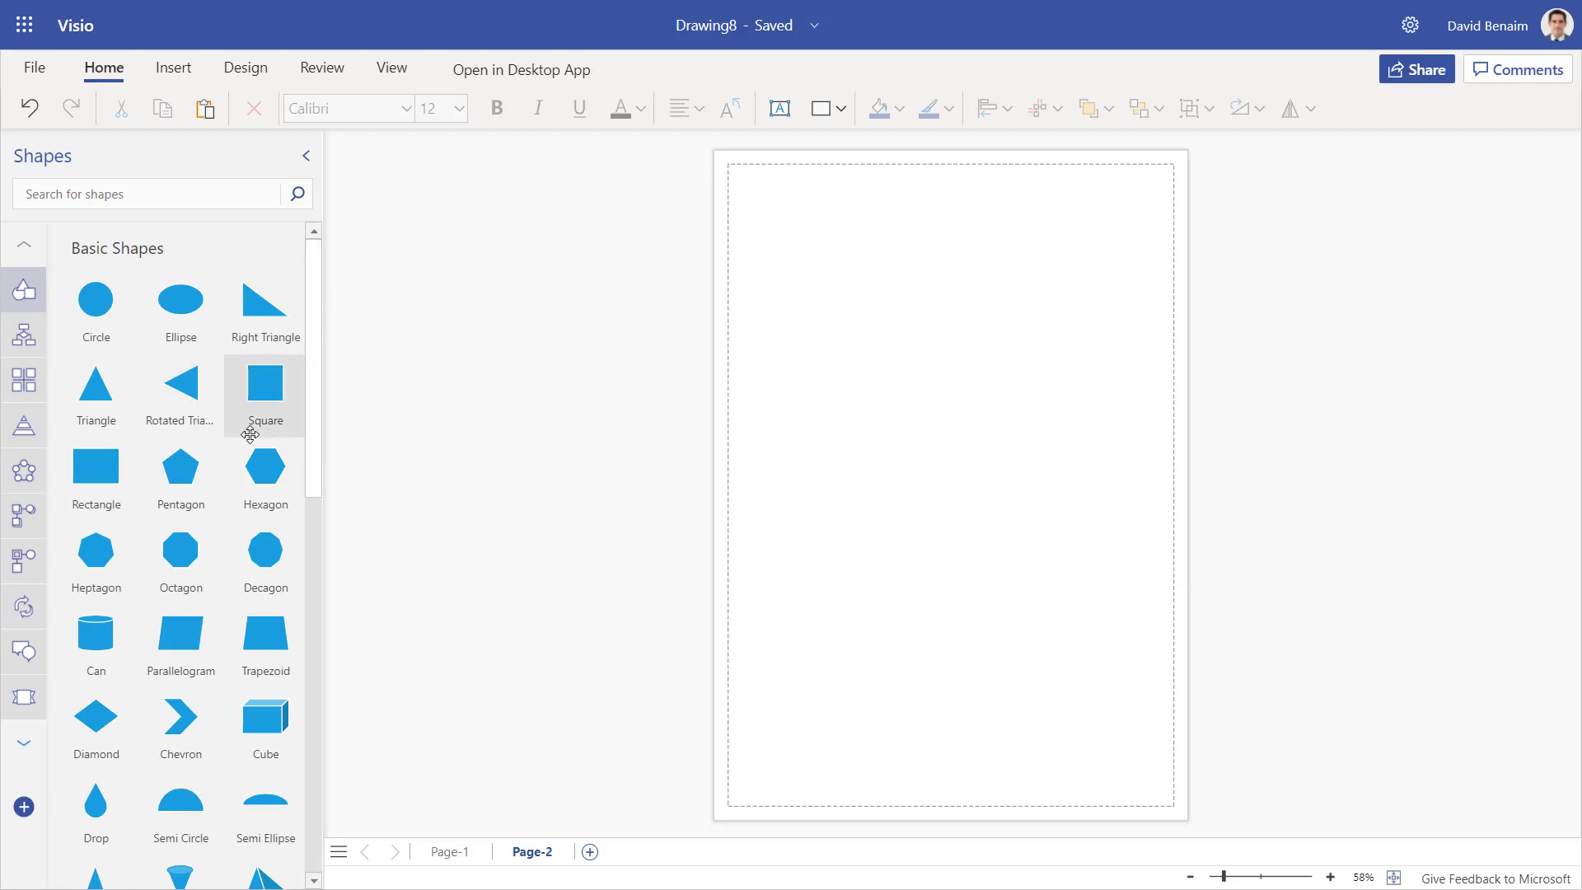
{"action": "scroll", "coordinate": [249, 430], "scroll_direction": "down", "scroll_amount": 13}
{"action": "scroll", "coordinate": [226, 478], "scroll_direction": "up", "scroll_amount": 7}
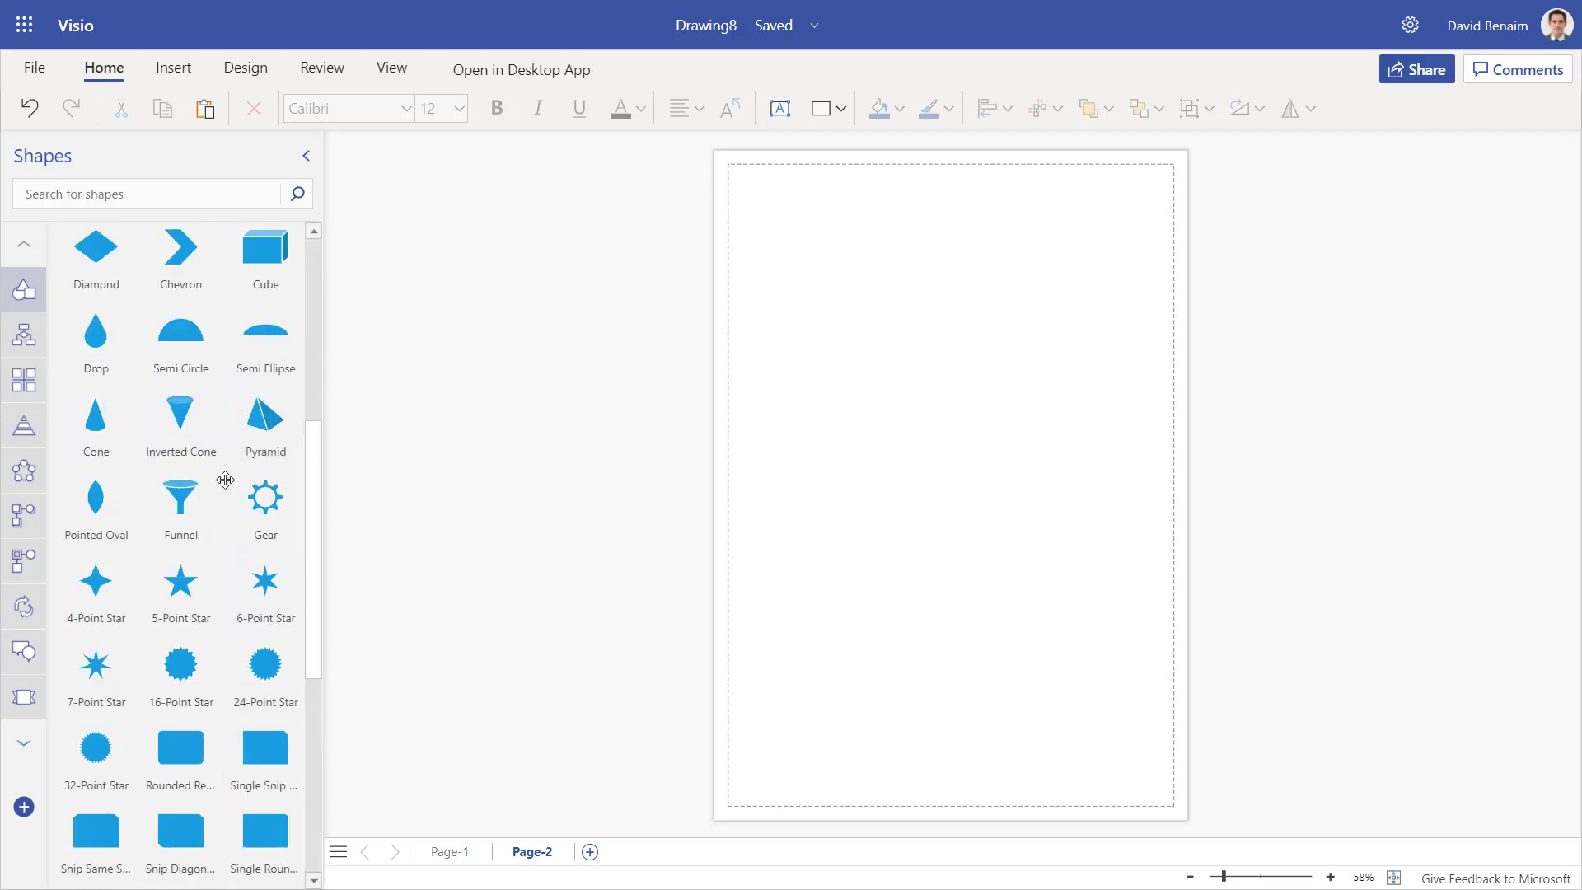
{"action": "scroll", "coordinate": [225, 480], "scroll_direction": "up", "scroll_amount": 5}
Place a Decision and a Data shape on Page-2, with a connected Start/End shape moved lower
{"action": "left_click", "coordinate": [23, 335]}
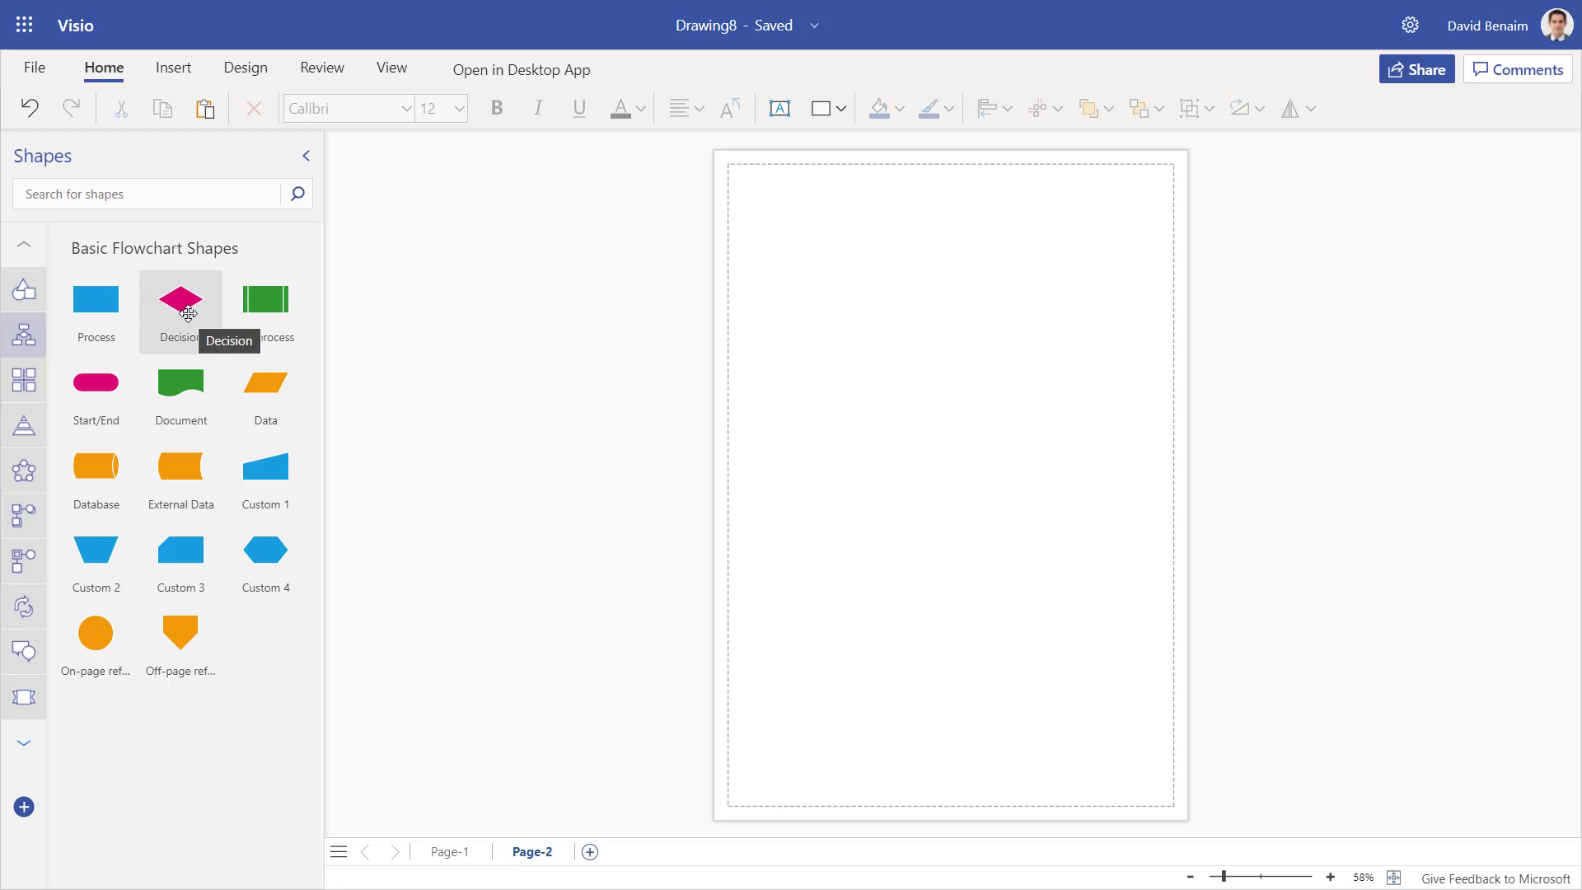
{"action": "left_click_drag", "start_coordinate": [188, 312], "coordinate": [880, 290]}
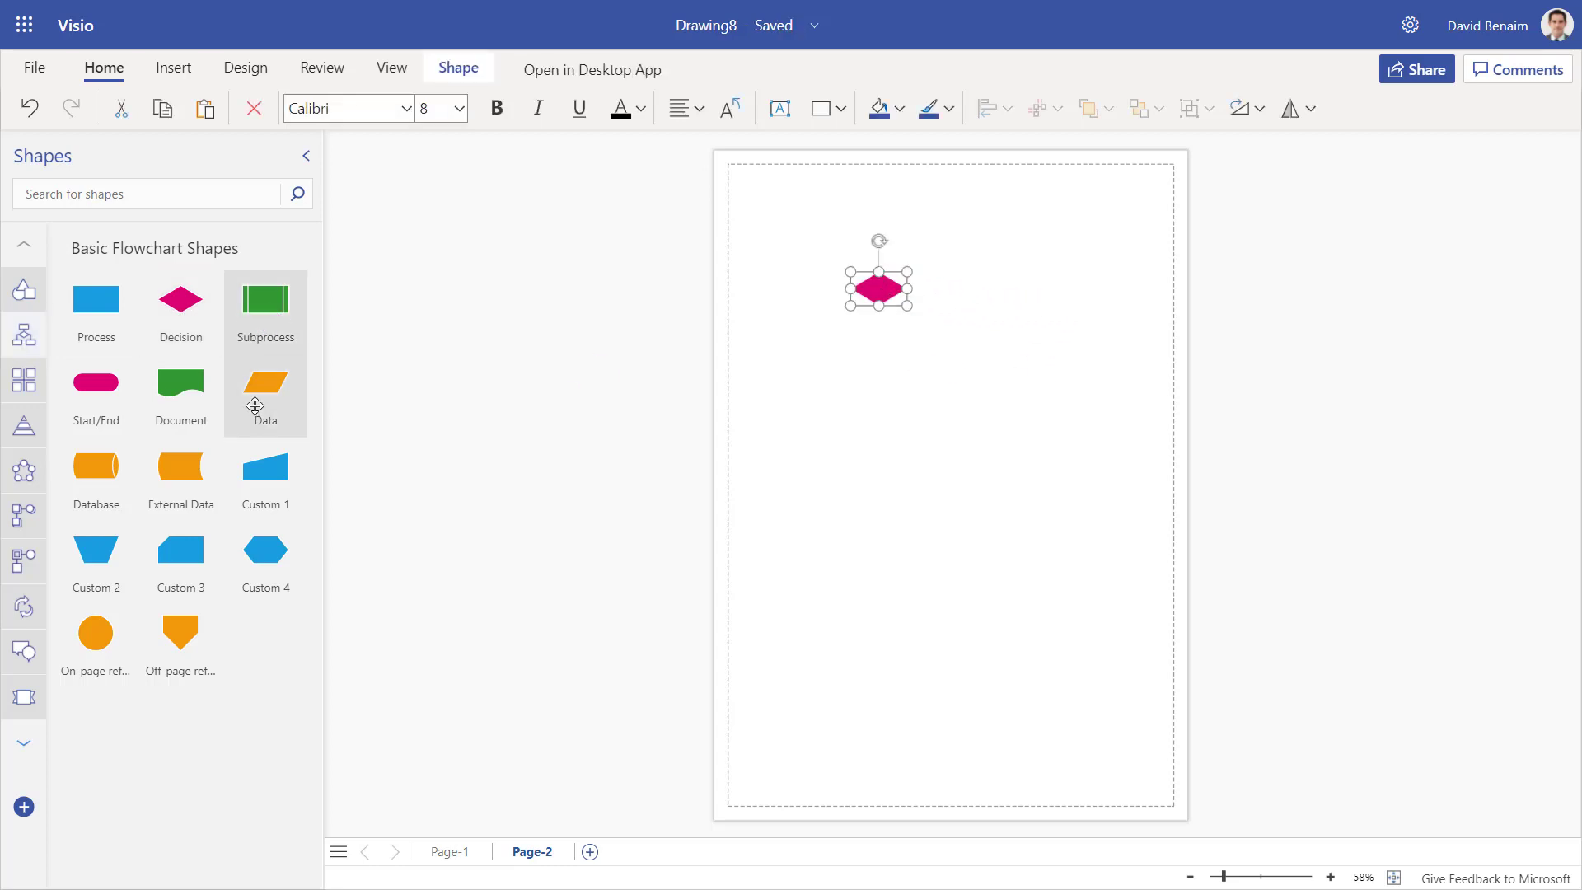
{"action": "left_click_drag", "start_coordinate": [255, 405], "coordinate": [956, 412]}
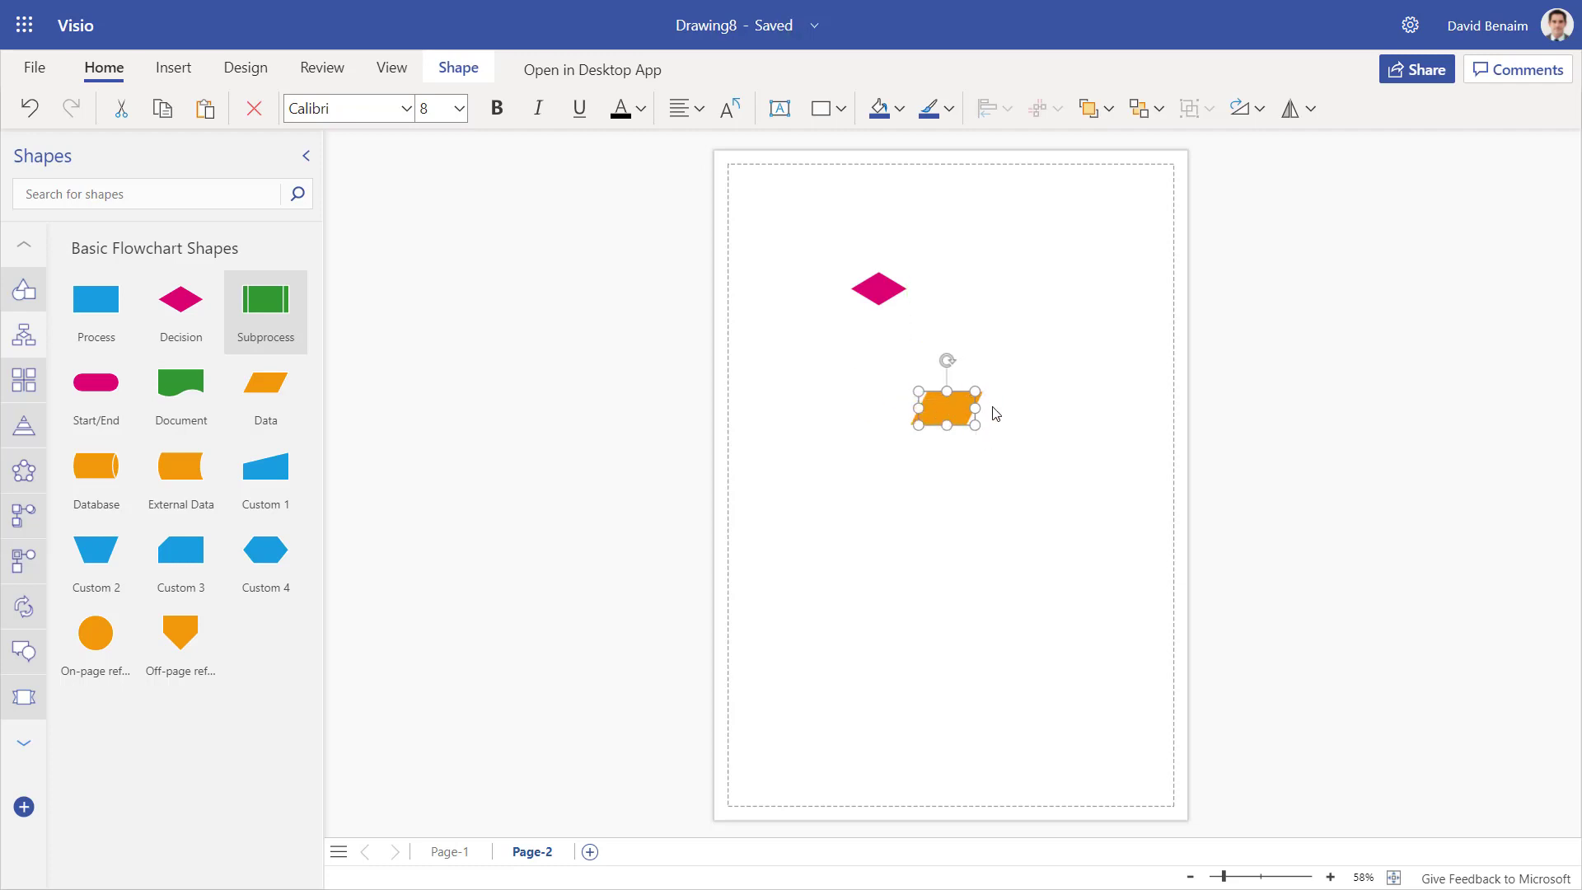
{"action": "mouse_move", "coordinate": [1003, 409]}
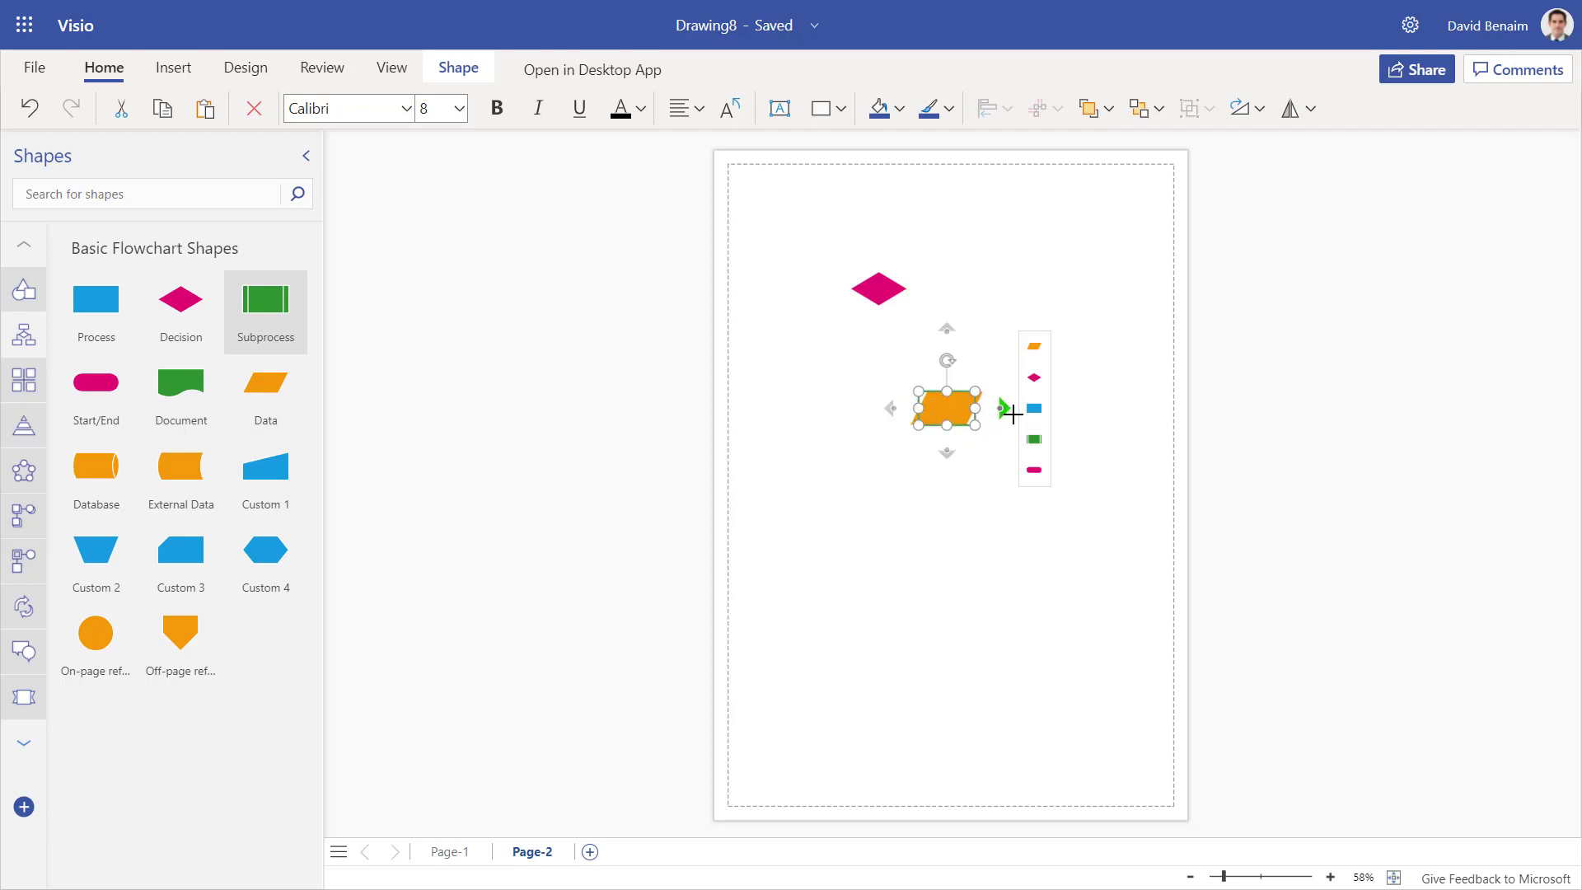
{"action": "left_click", "coordinate": [1035, 472]}
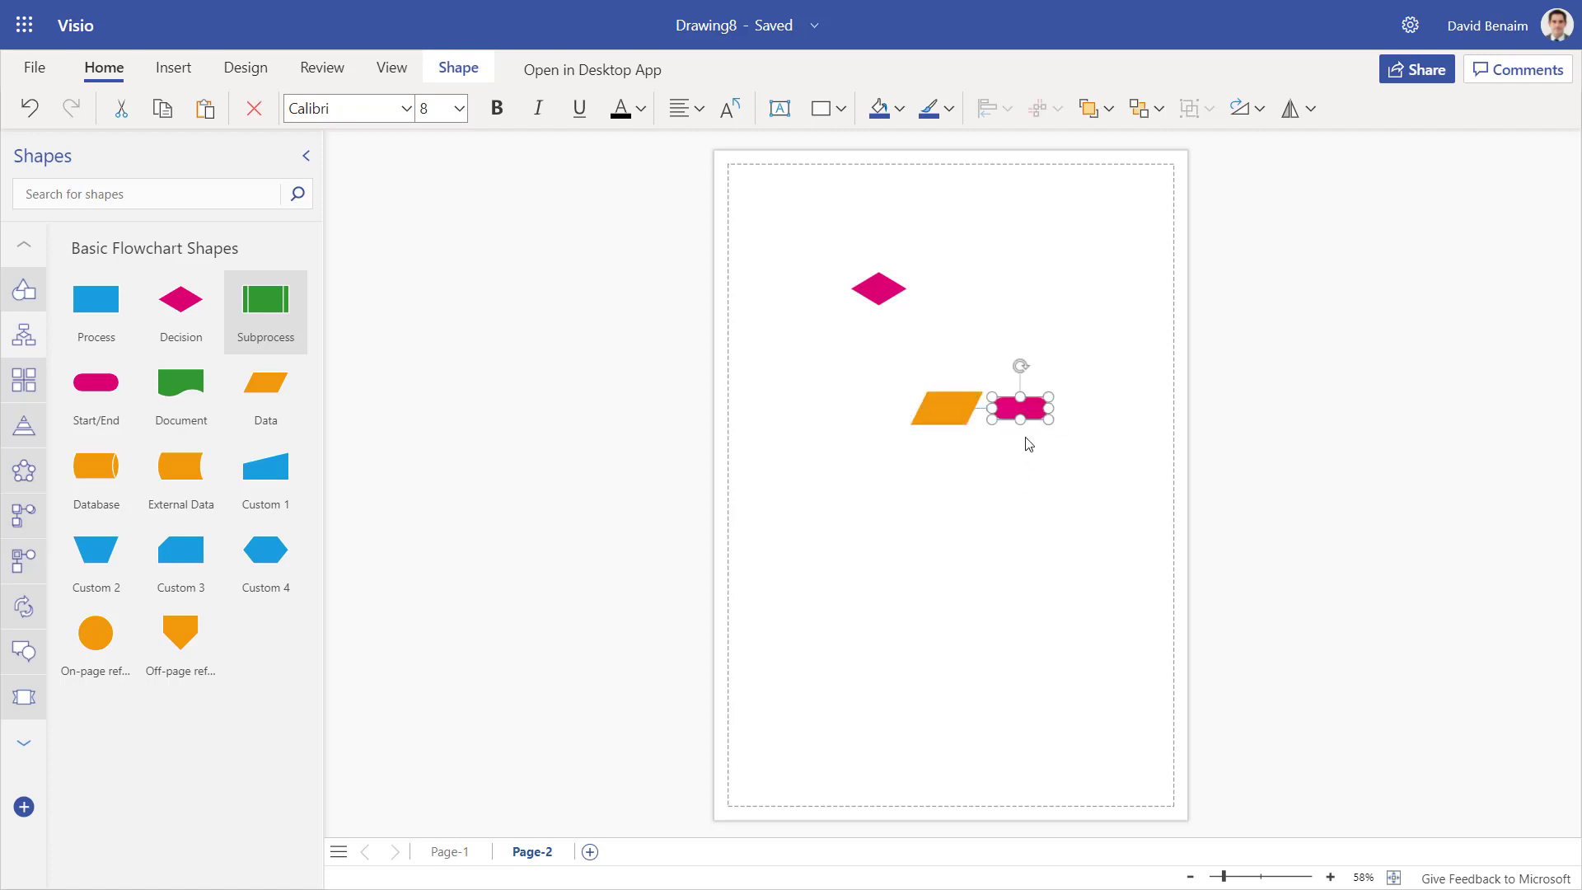
{"action": "left_click_drag", "start_coordinate": [1030, 468], "coordinate": [1030, 477]}
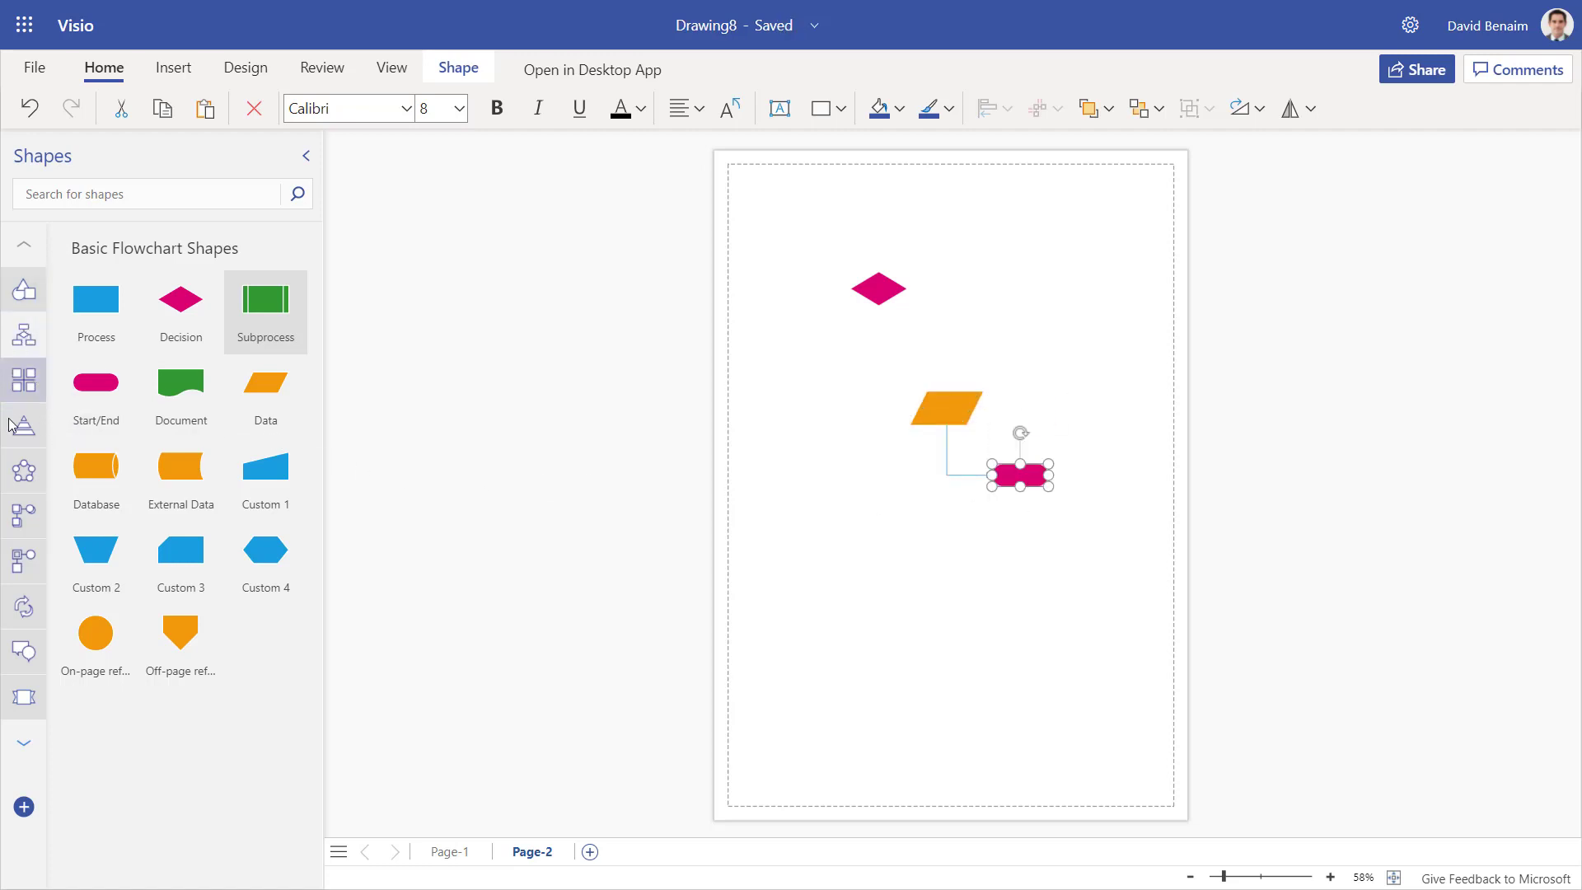
Add a connected 4-Phase circular arrow below the Start/End shape
{"action": "left_click", "coordinate": [26, 470]}
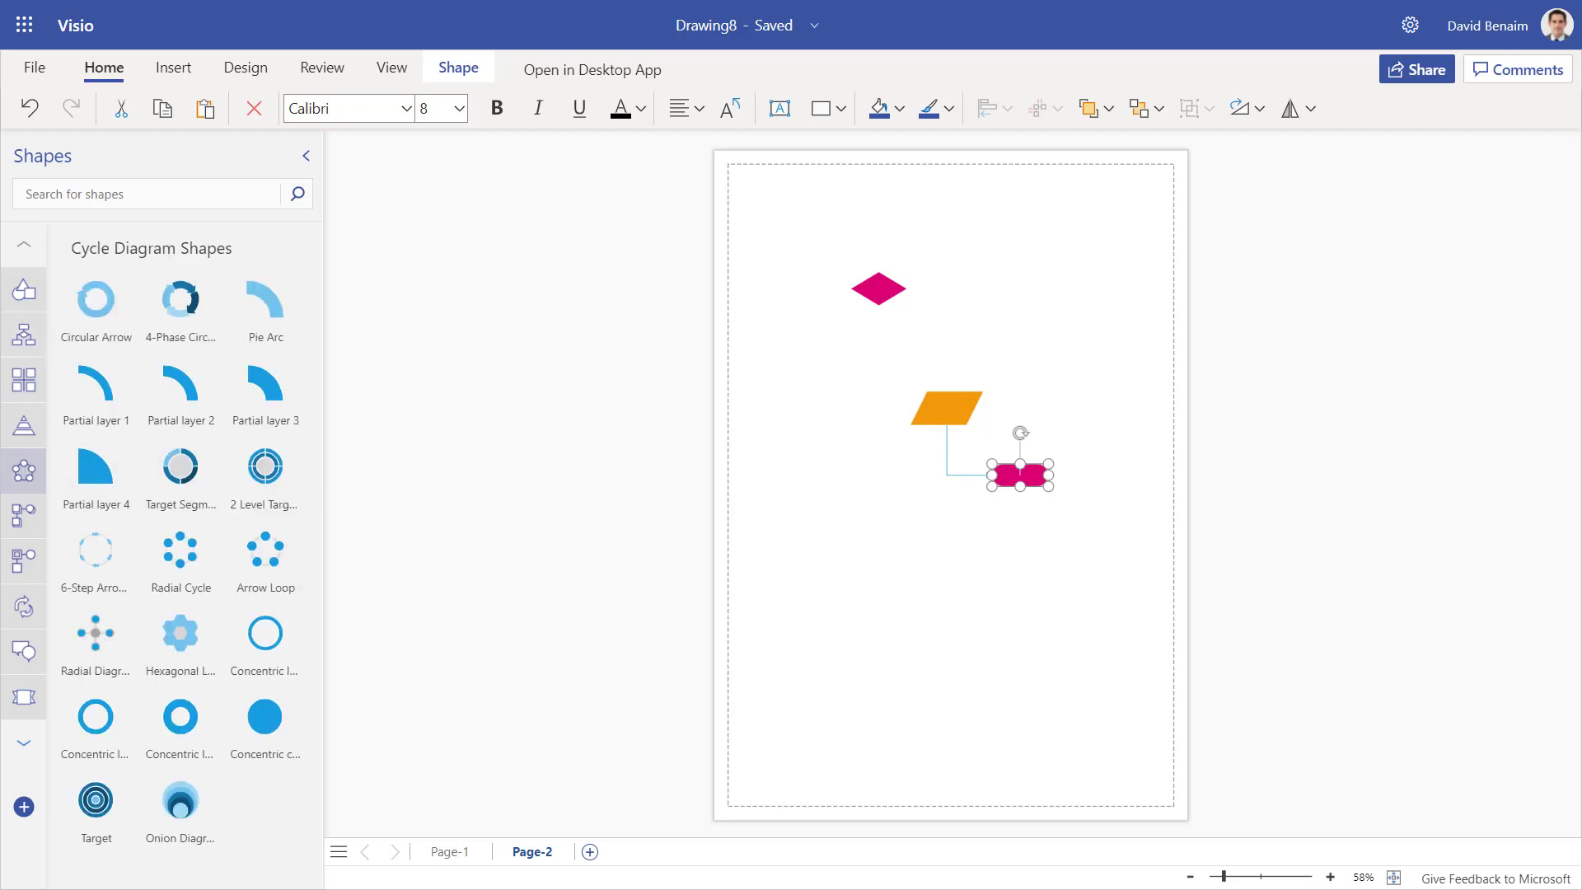
{"action": "mouse_move", "coordinate": [1035, 471]}
{"action": "mouse_move", "coordinate": [1020, 511]}
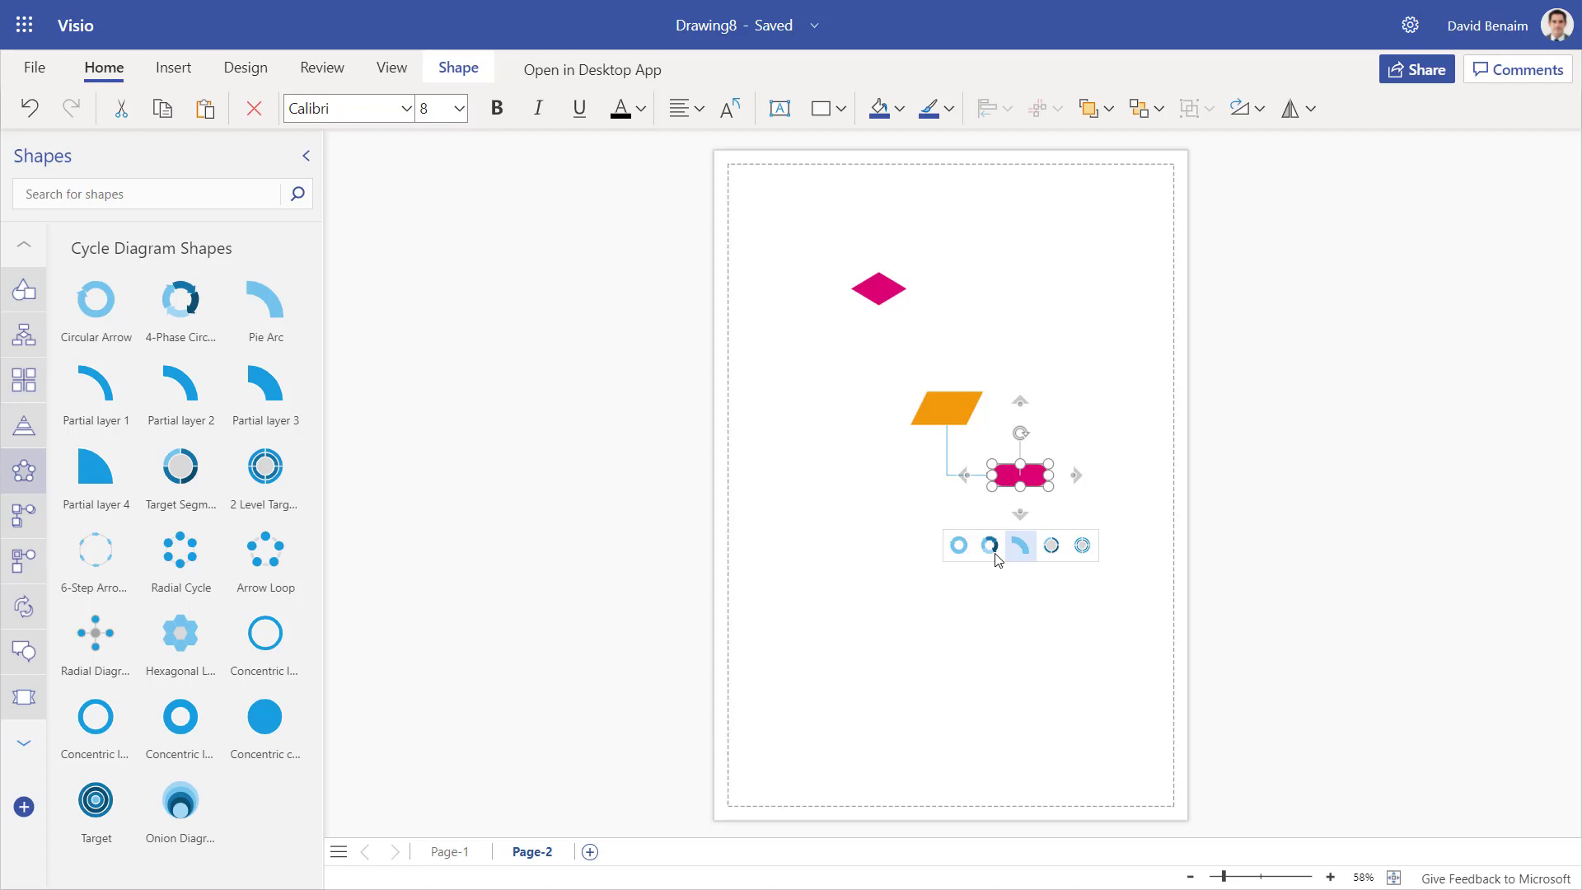
{"action": "left_click", "coordinate": [993, 548]}
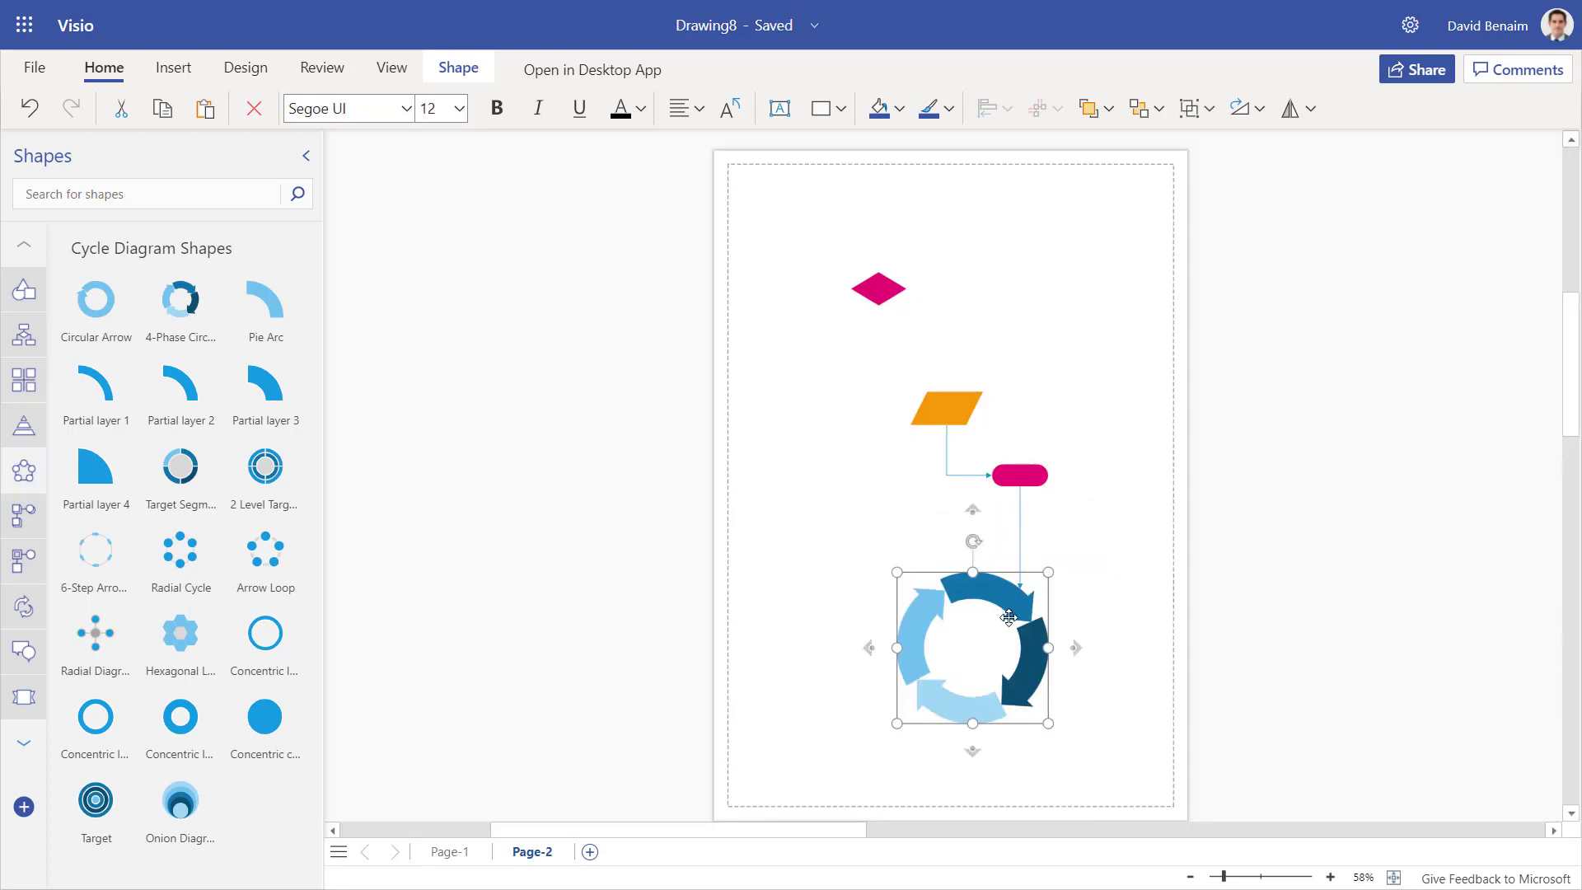
Place a SWOT 1 matrix on Page-2 from the Matrix Diagram Shapes
{"action": "left_click", "coordinate": [1071, 511]}
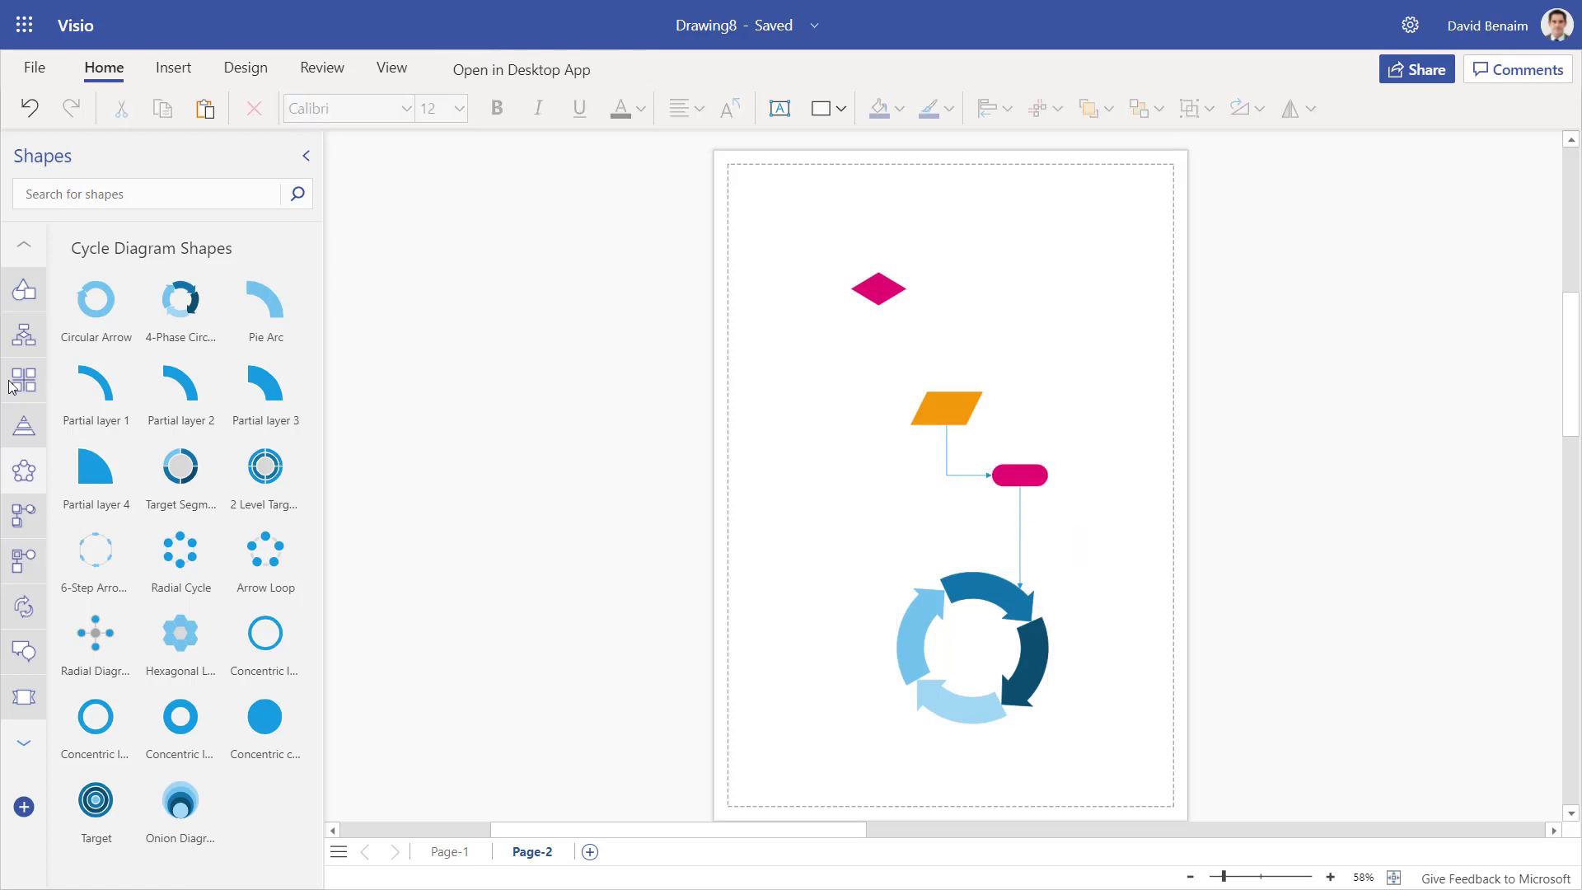
{"action": "left_click", "coordinate": [25, 381]}
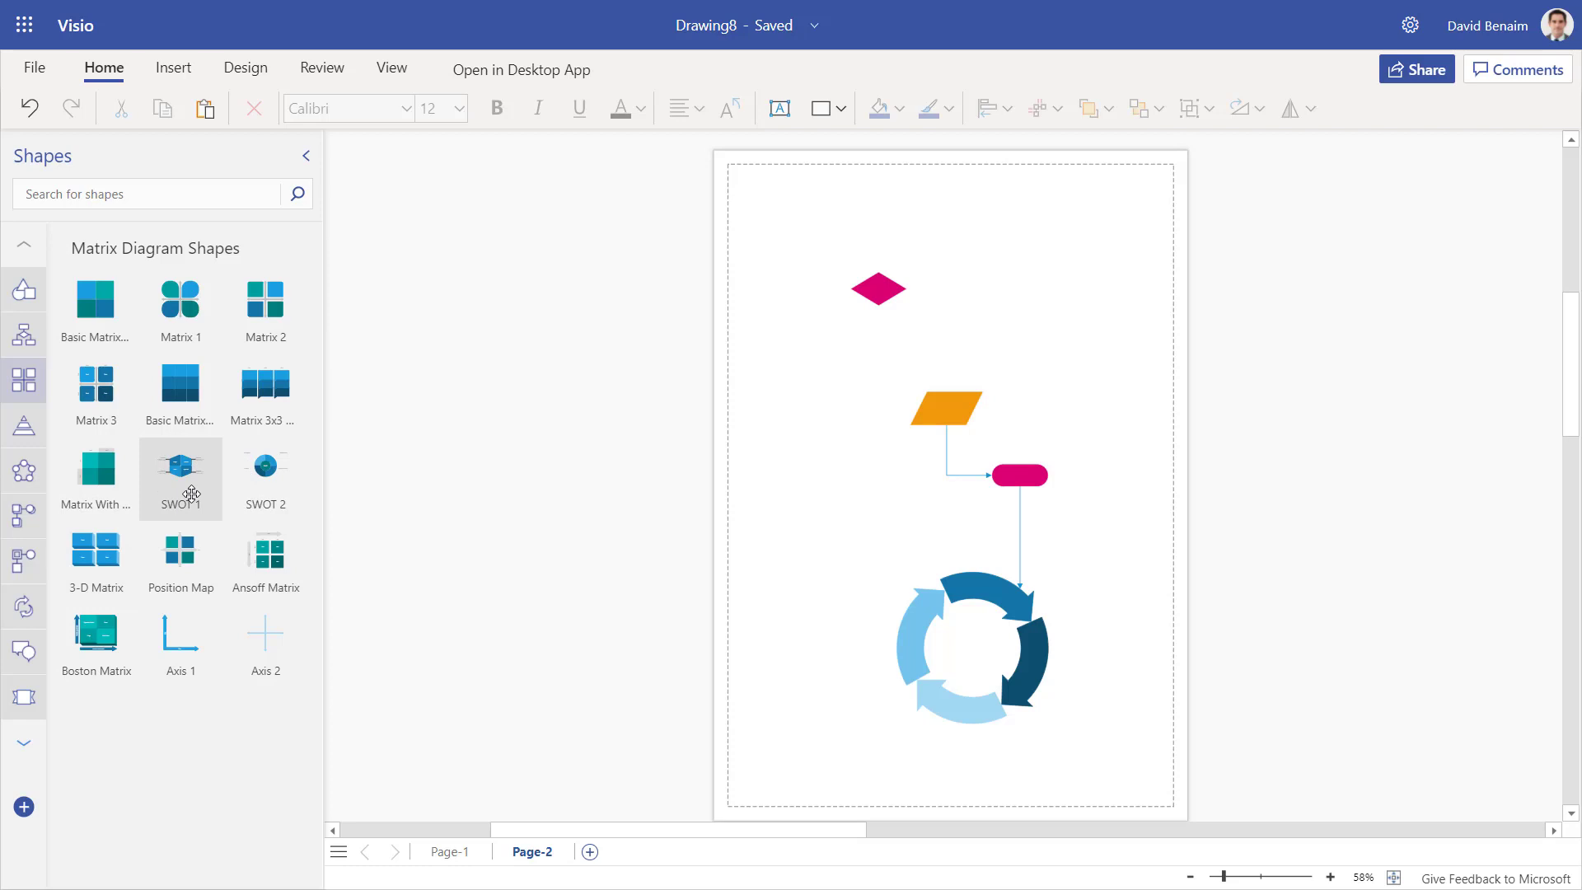
{"action": "left_click_drag", "start_coordinate": [191, 494], "coordinate": [1102, 311]}
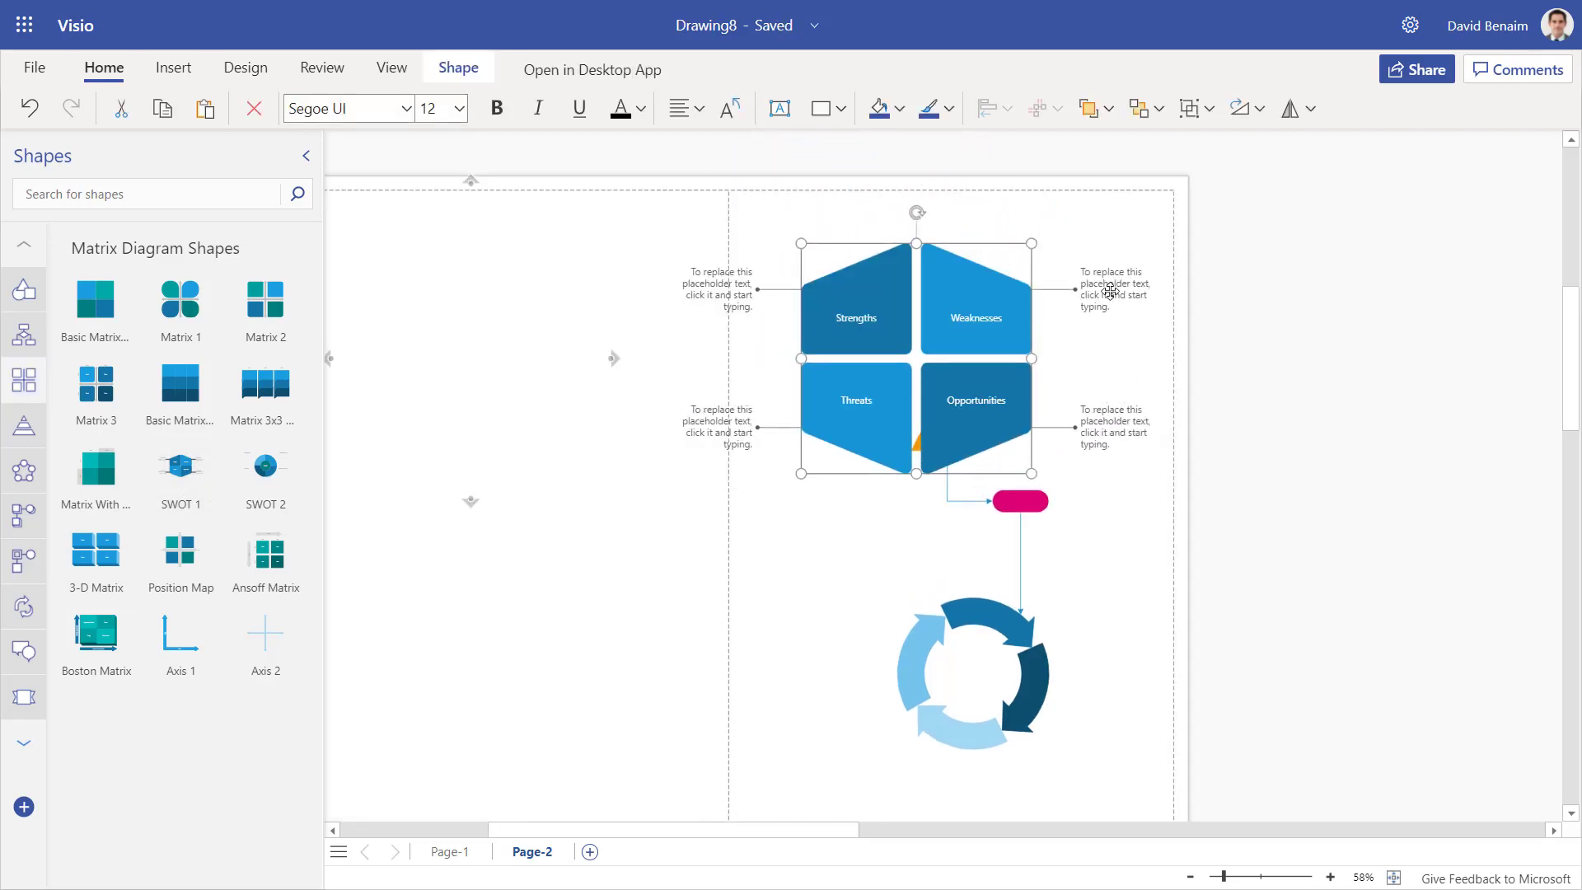
{"action": "left_click", "coordinate": [635, 463]}
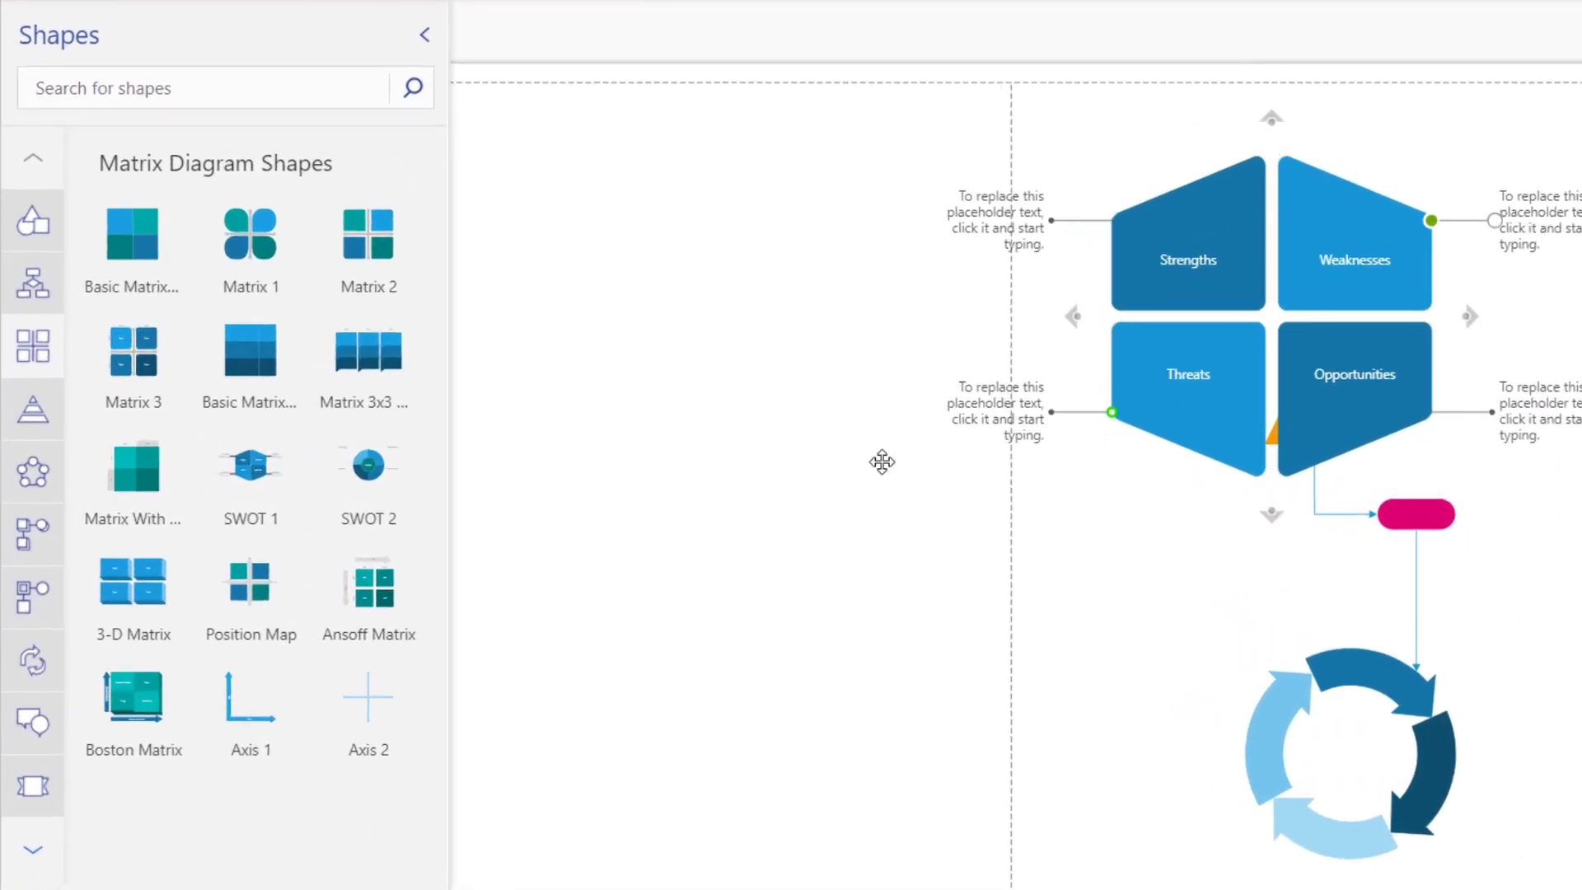
Add an enlarged Boston Matrix below the SWOT matrix, then bring up the pyramid shapes
{"action": "left_click_drag", "start_coordinate": [98, 737], "coordinate": [1132, 695]}
{"action": "left_click_drag", "start_coordinate": [1285, 768], "coordinate": [1557, 883]}
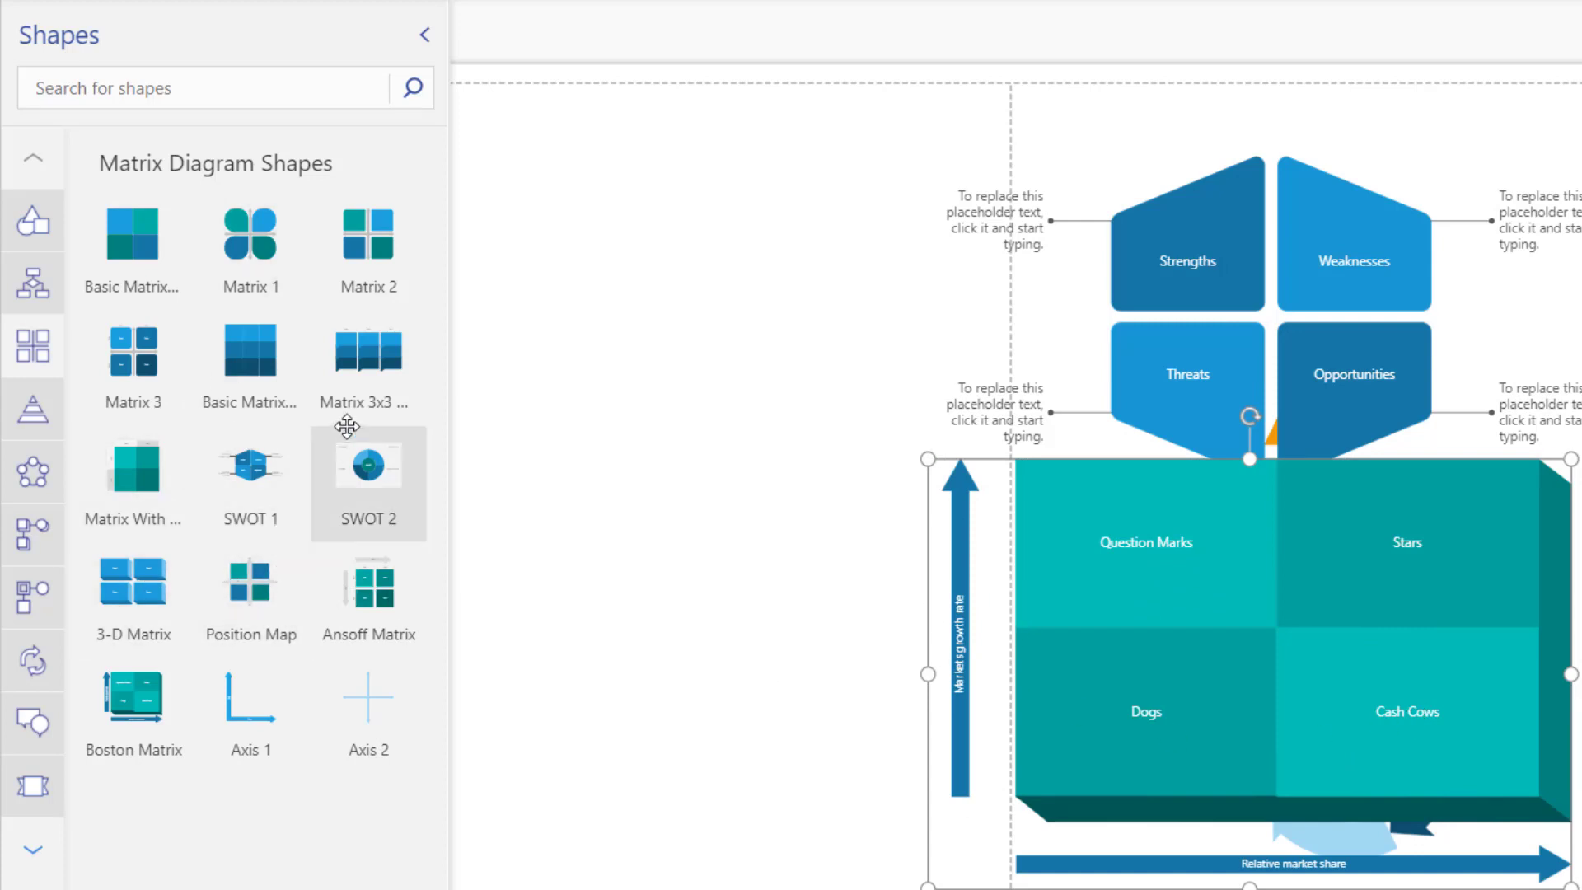
{"action": "left_click", "coordinate": [33, 410]}
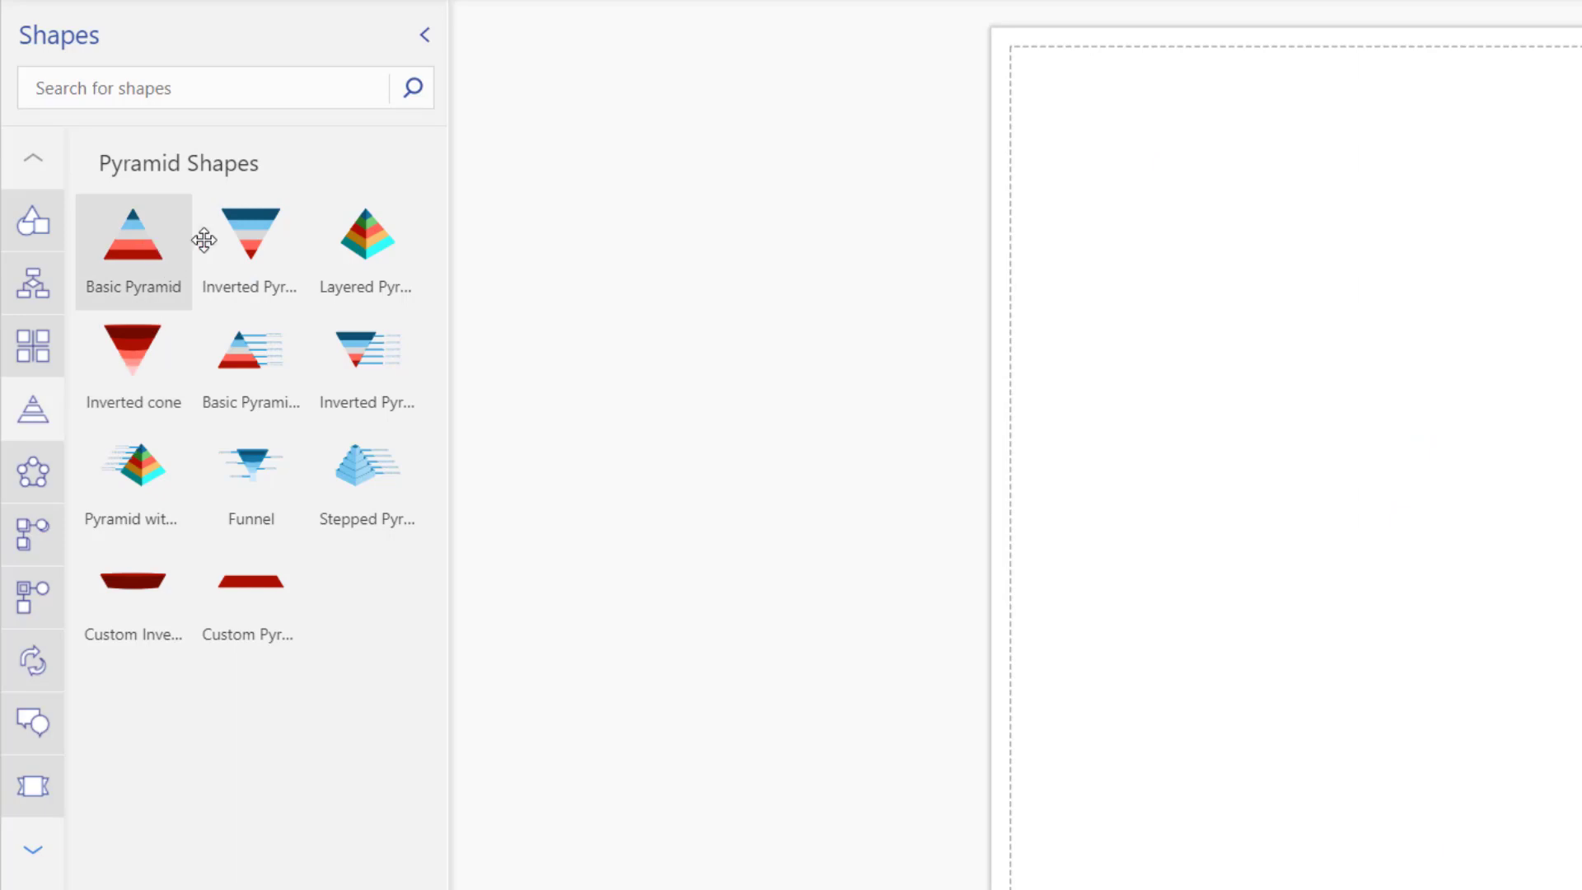
Place an inverted pyramid, with a stepped pyramid with placeholder labels below it
{"action": "left_click_drag", "start_coordinate": [247, 235], "coordinate": [1360, 276]}
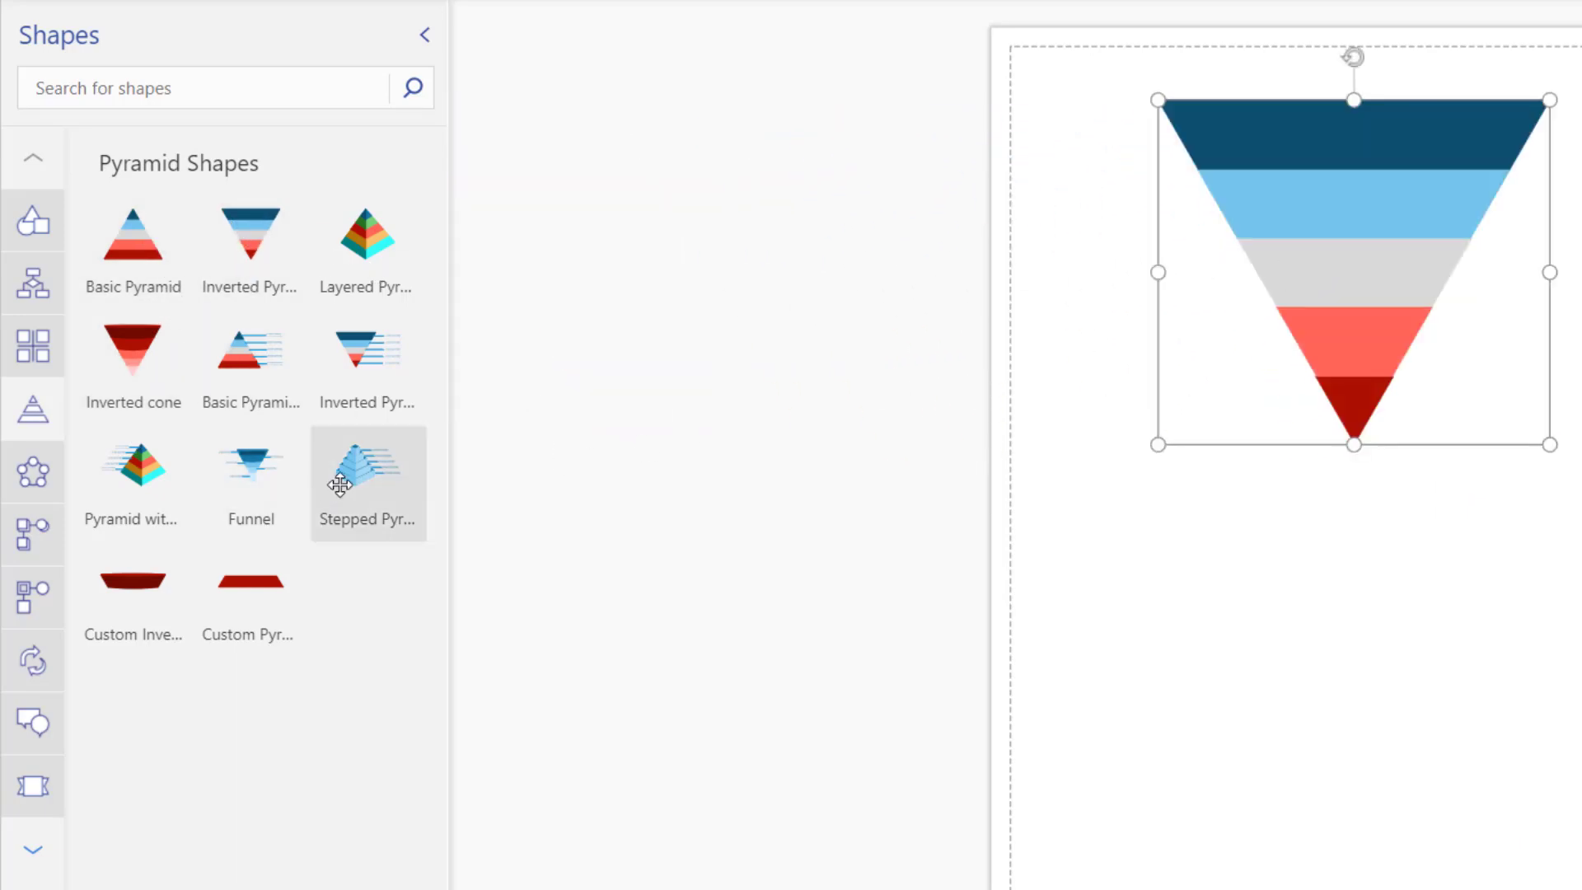
{"action": "left_click_drag", "start_coordinate": [350, 482], "coordinate": [1215, 722]}
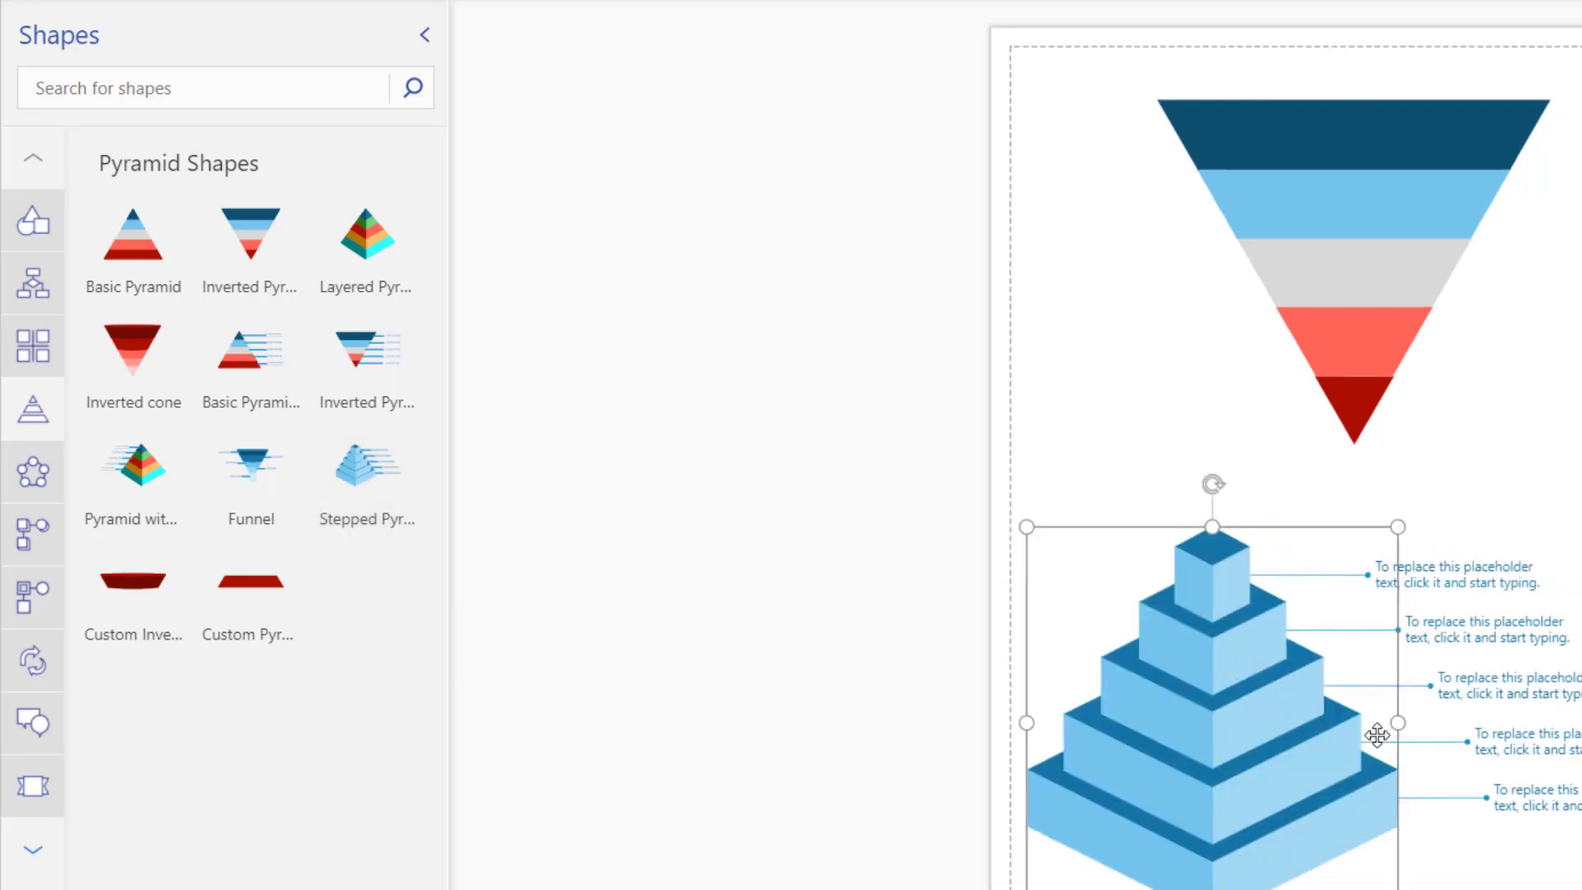
{"action": "left_click", "coordinate": [1460, 581]}
{"action": "left_click", "coordinate": [1498, 656]}
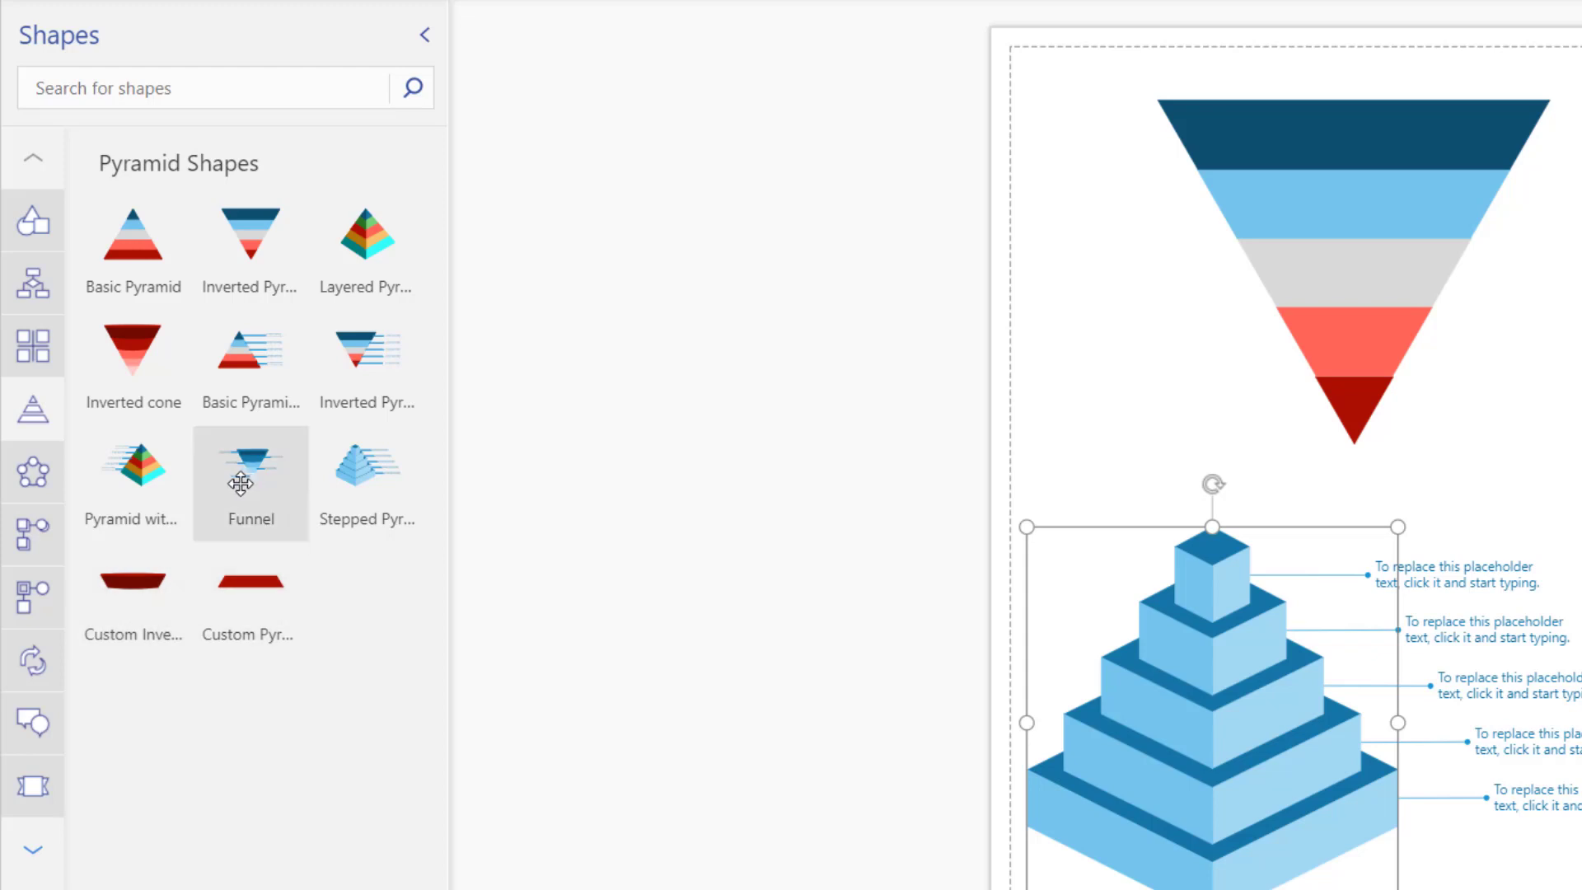
{"action": "left_click", "coordinate": [1400, 212]}
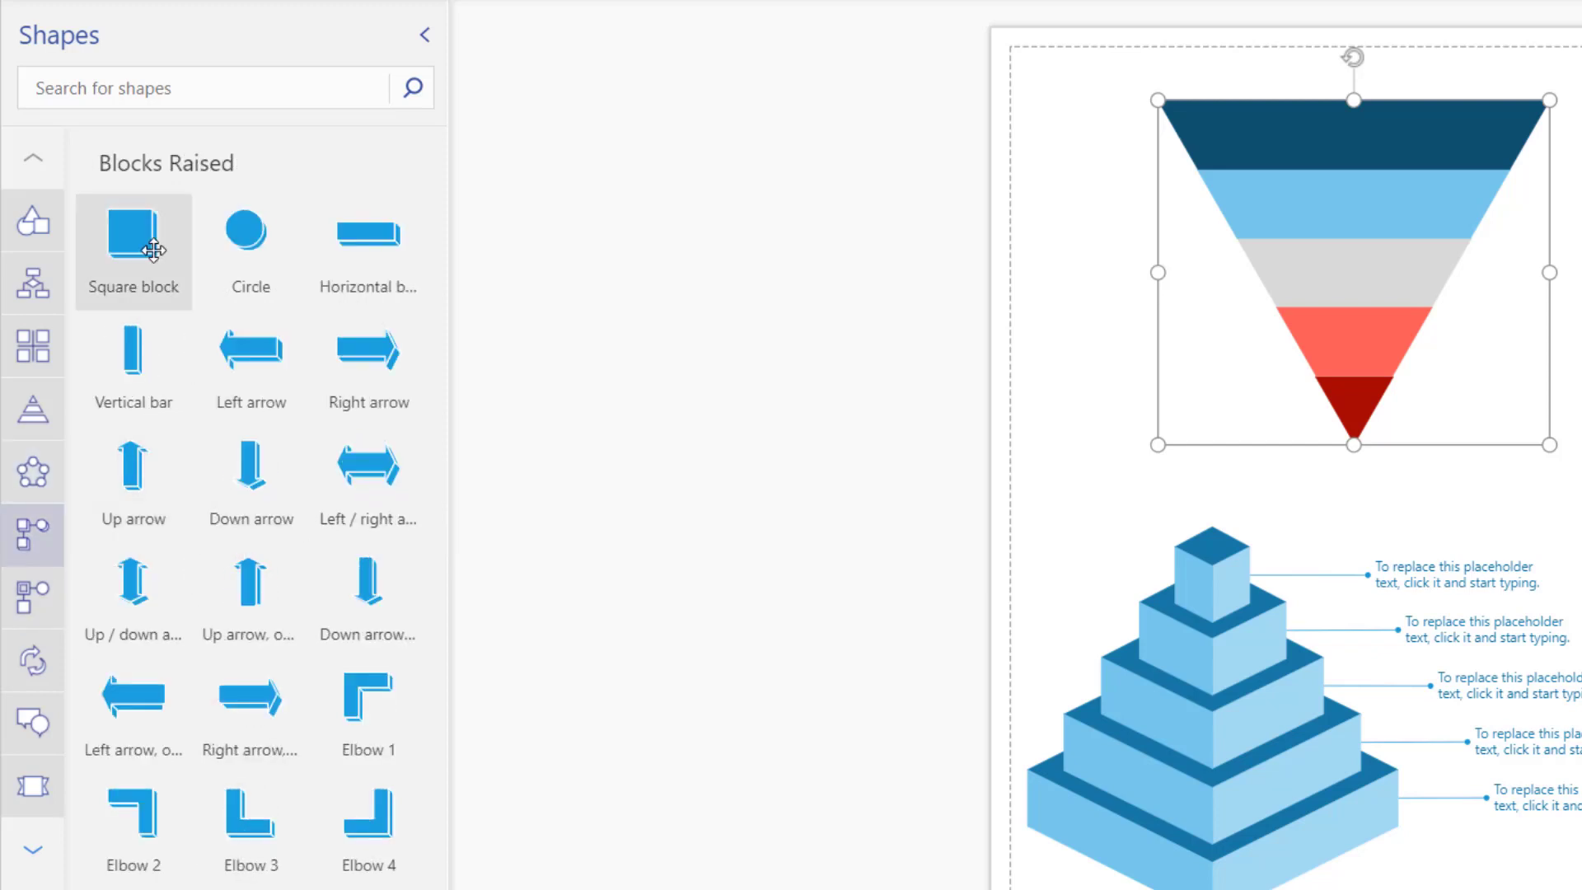
Browse the Blocks, Arrows, Callouts and Banners shape sets
{"action": "left_click", "coordinate": [43, 593]}
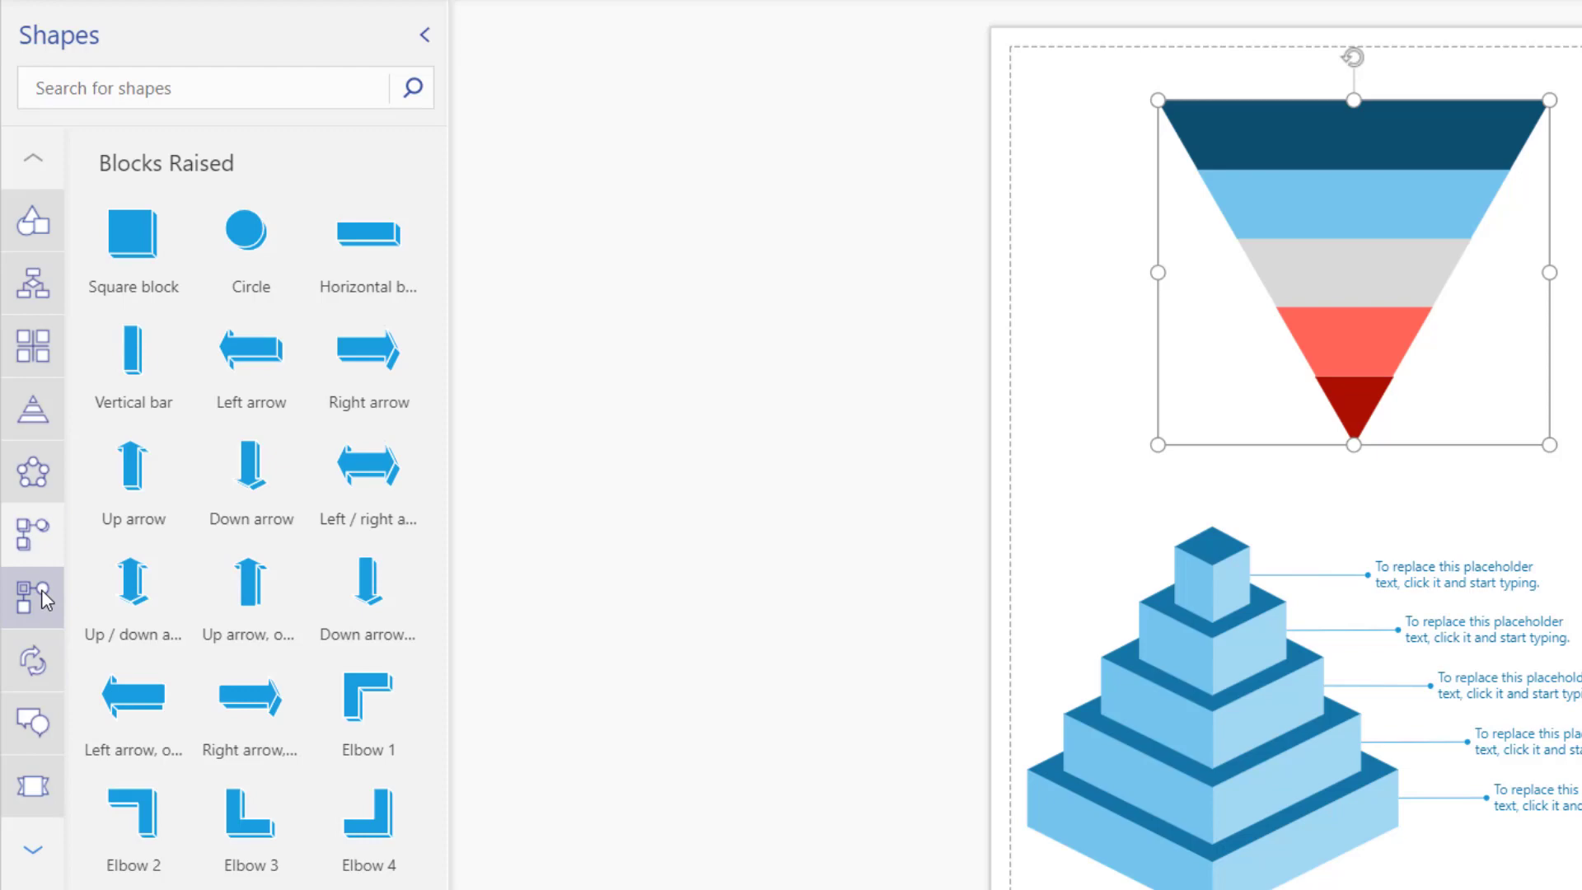
{"action": "scroll", "coordinate": [251, 330], "scroll_direction": "down", "scroll_amount": 9}
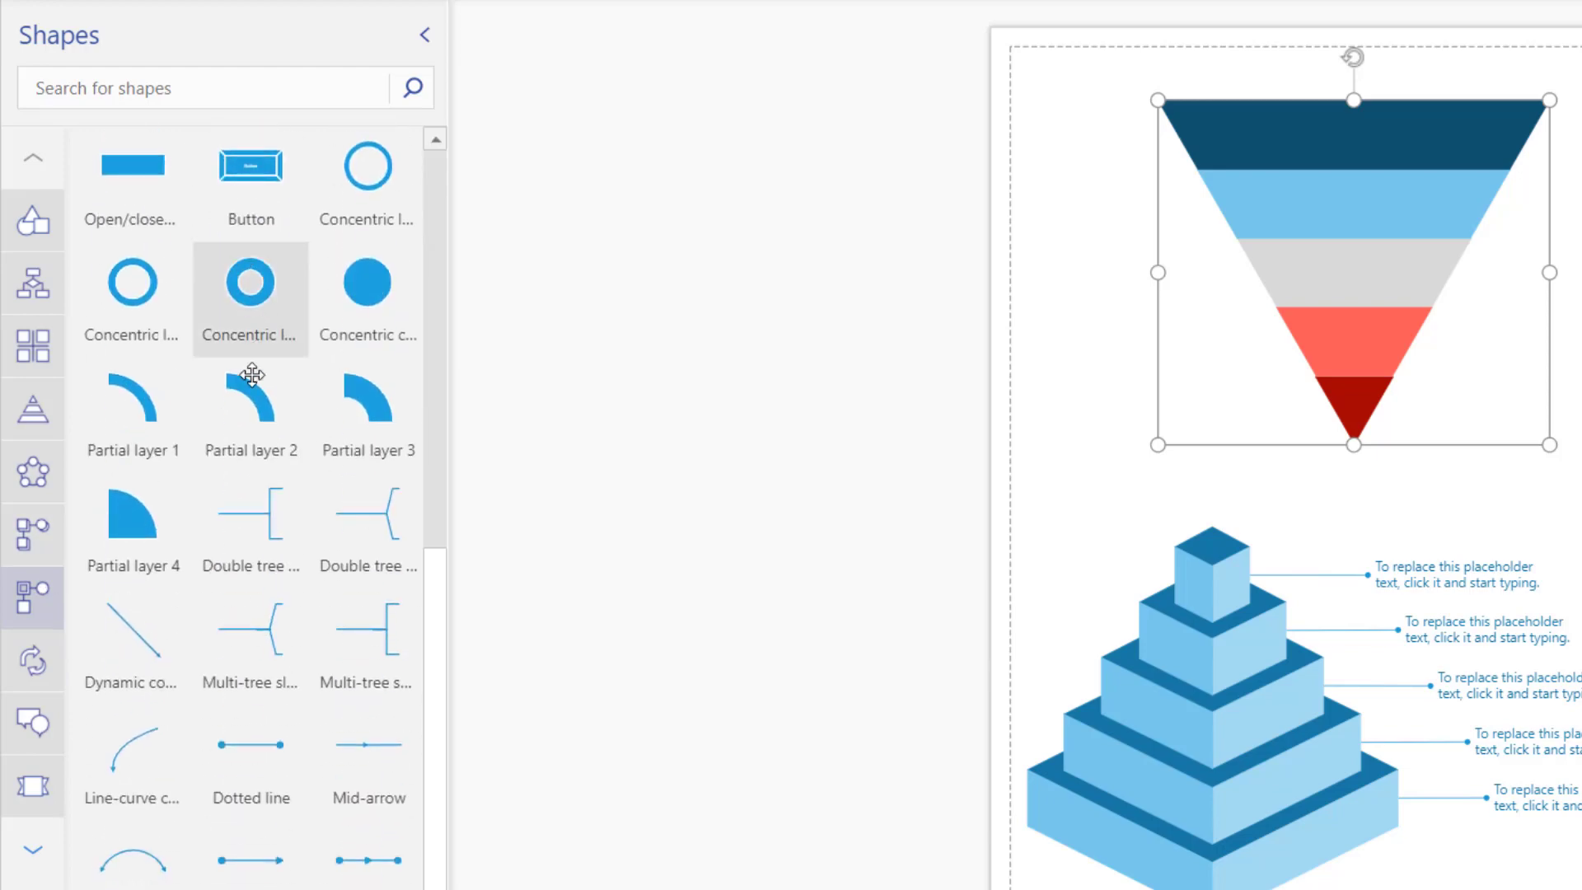
{"action": "left_click", "coordinate": [33, 659]}
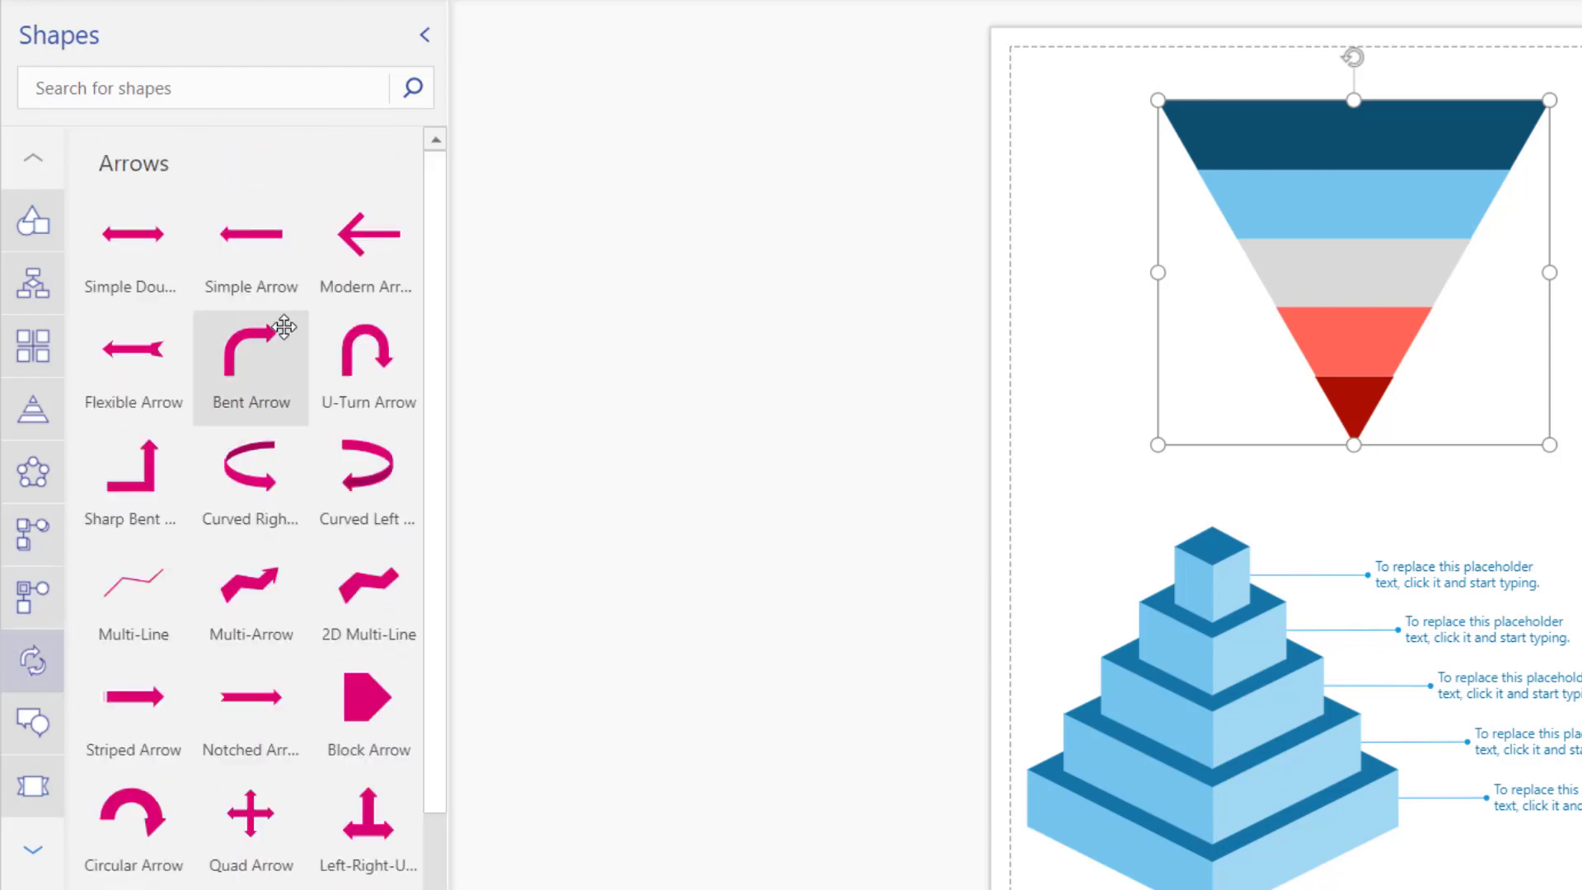
{"action": "scroll", "coordinate": [284, 329], "scroll_direction": "down", "scroll_amount": 3}
{"action": "left_click", "coordinate": [42, 727]}
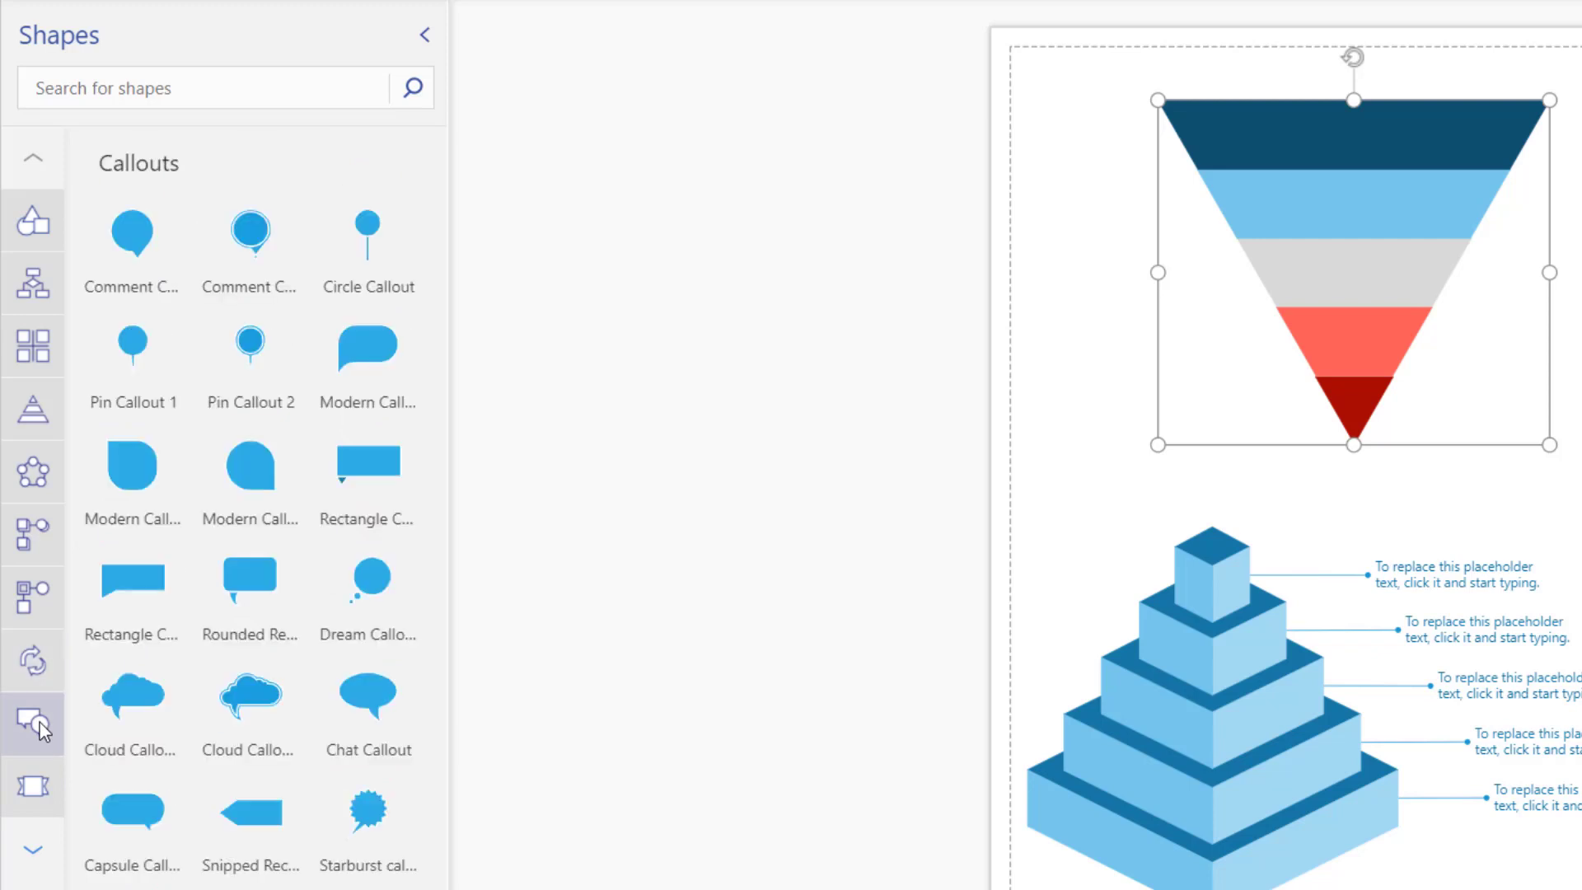
{"action": "scroll", "coordinate": [165, 684], "scroll_direction": "down", "scroll_amount": 1}
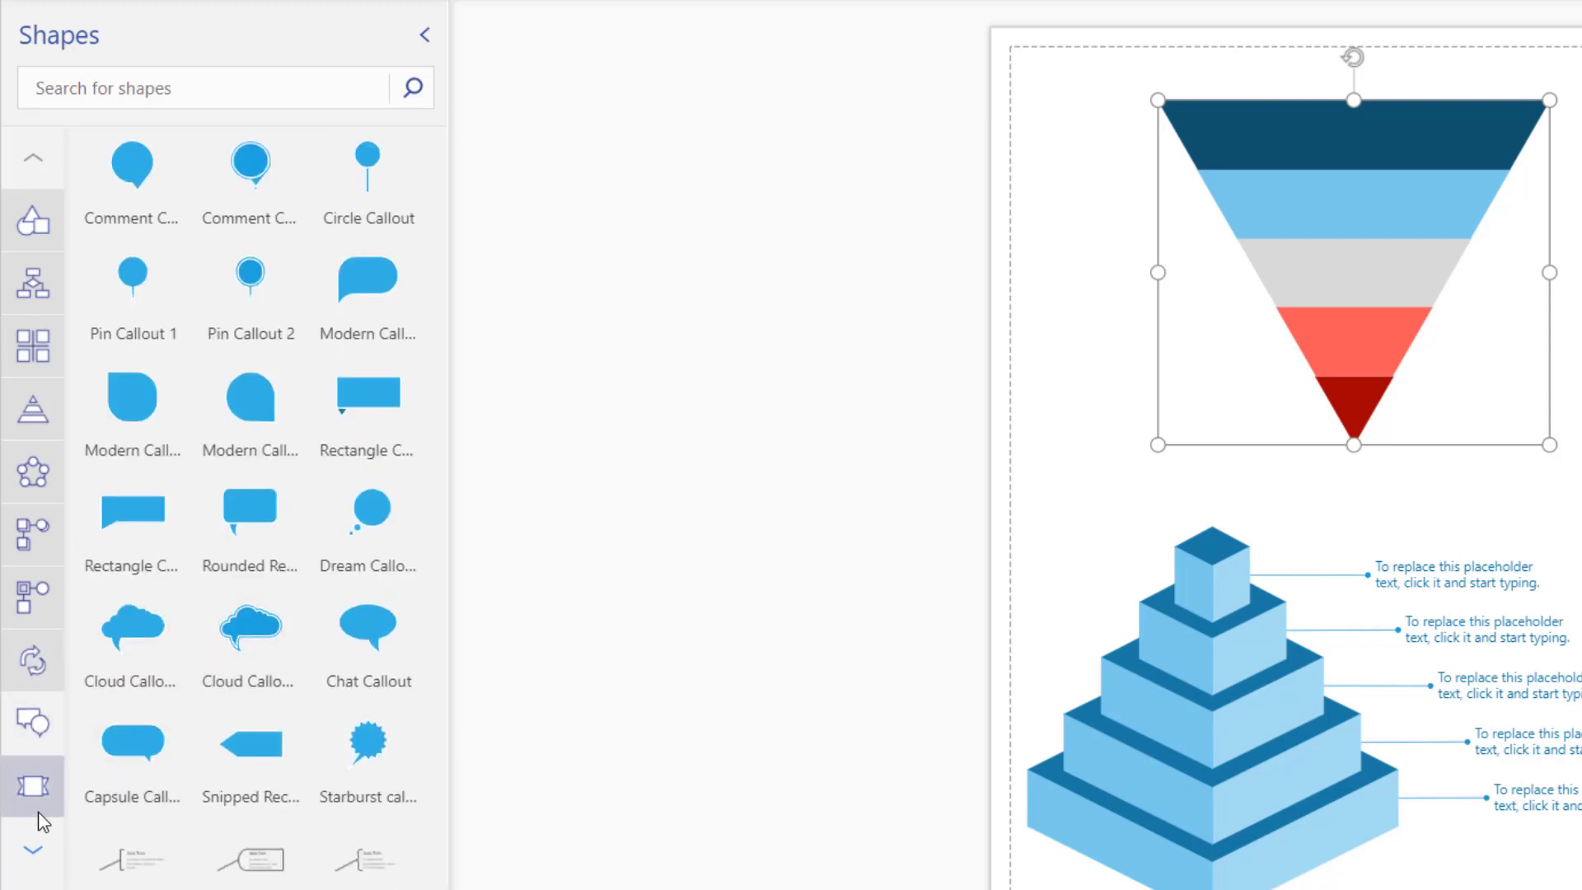
{"action": "left_click", "coordinate": [35, 787]}
{"action": "scroll", "coordinate": [234, 647], "scroll_direction": "down", "scroll_amount": 2}
{"action": "scroll", "coordinate": [197, 576], "scroll_direction": "up", "scroll_amount": 2}
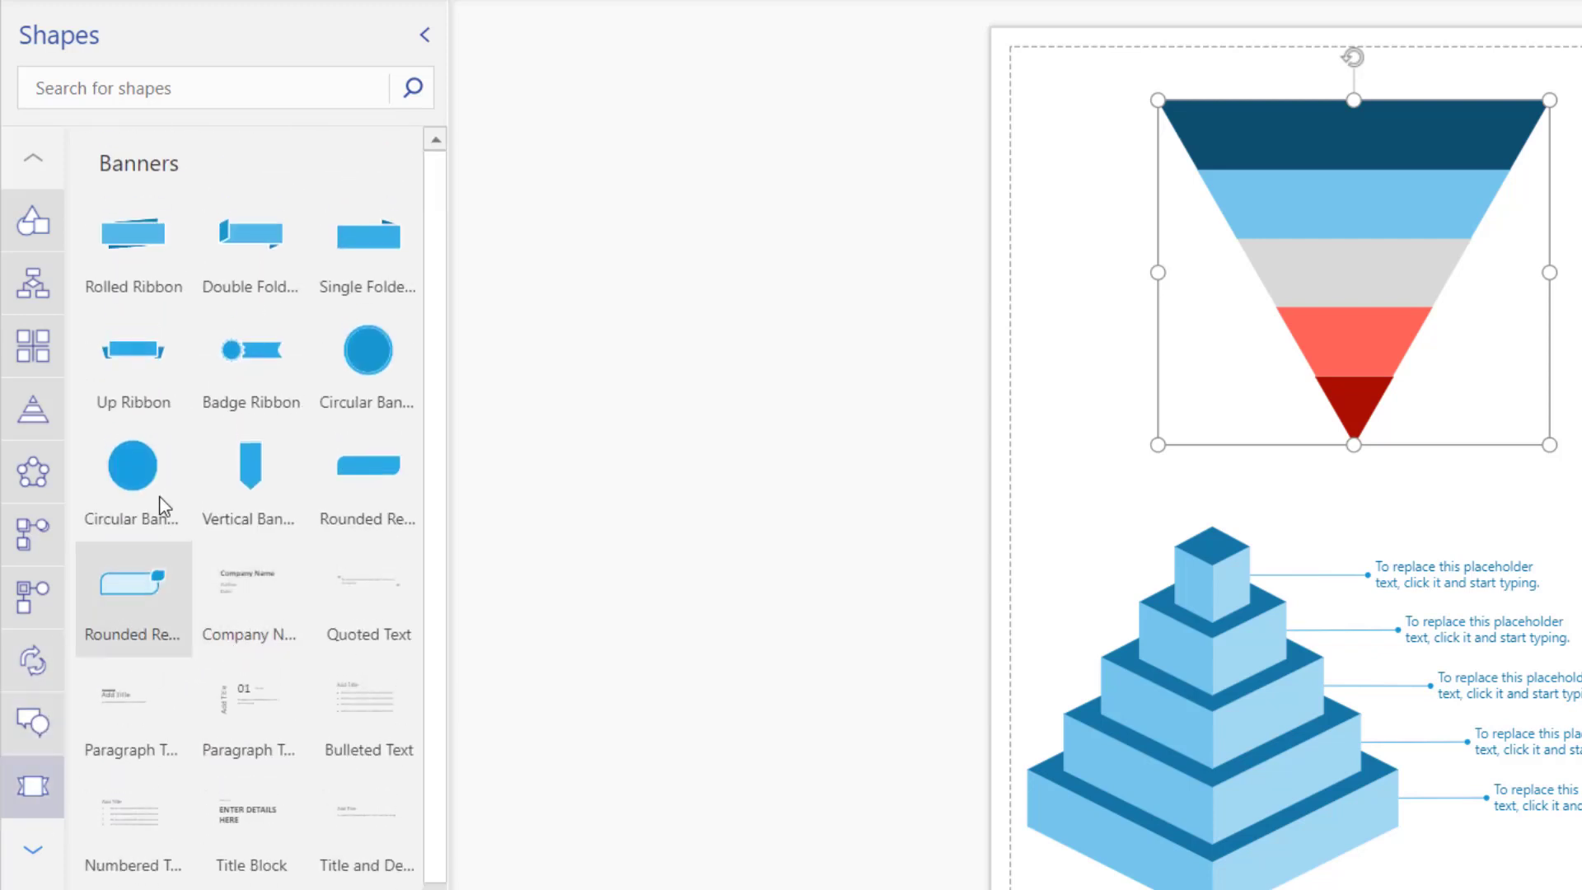
Reveal more shape categories and open the Symbols shape set
{"action": "left_click", "coordinate": [61, 857]}
{"action": "left_click", "coordinate": [61, 857]}
{"action": "left_click", "coordinate": [62, 859]}
{"action": "left_click", "coordinate": [62, 859]}
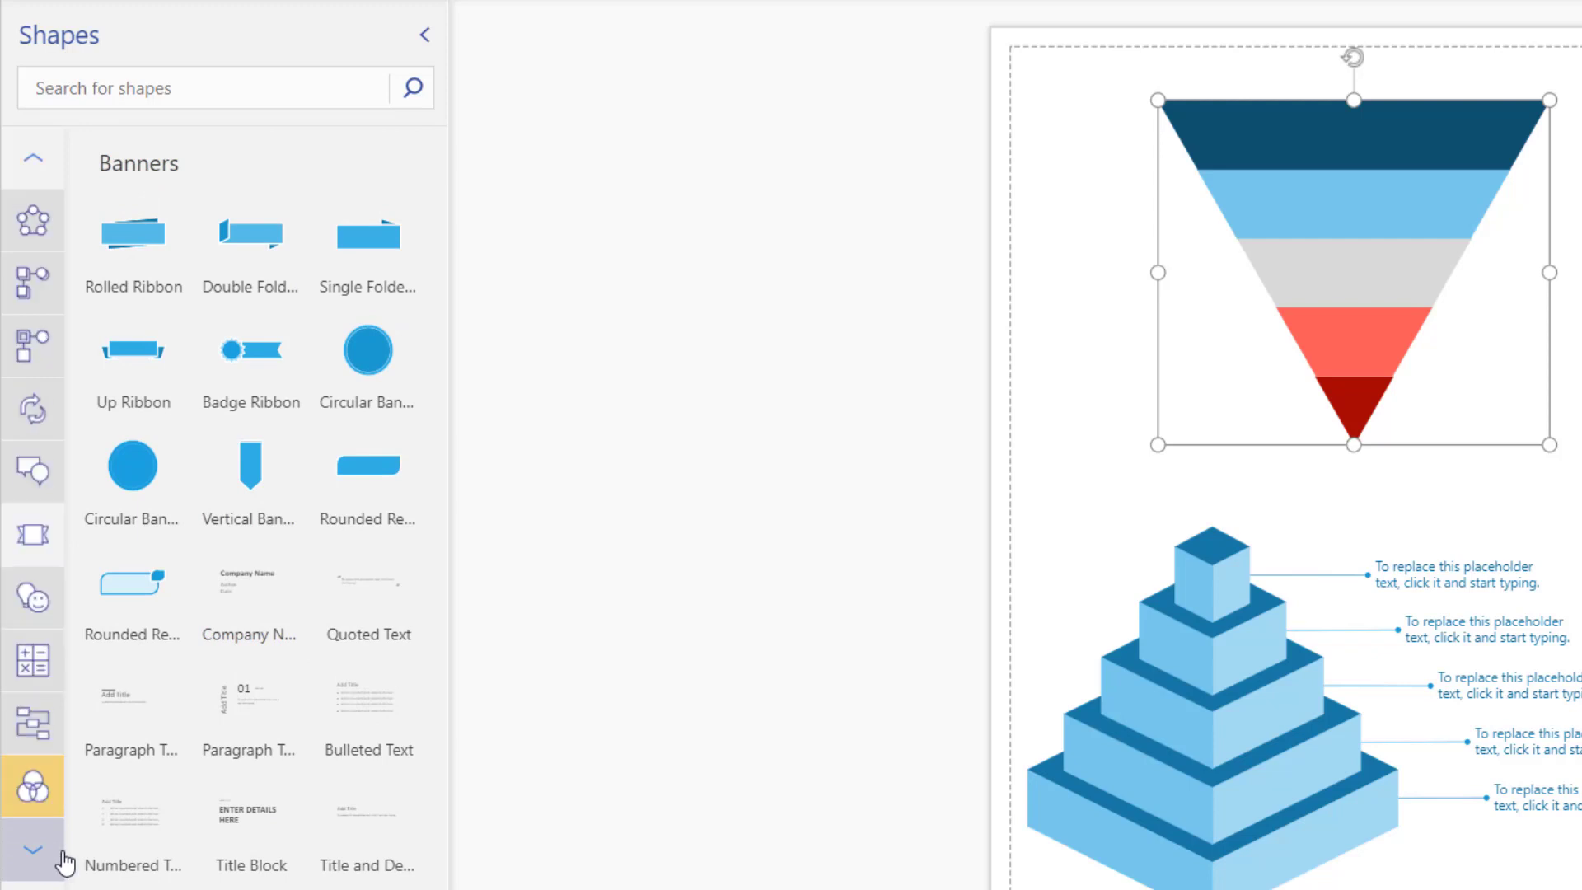
{"action": "left_click", "coordinate": [37, 610]}
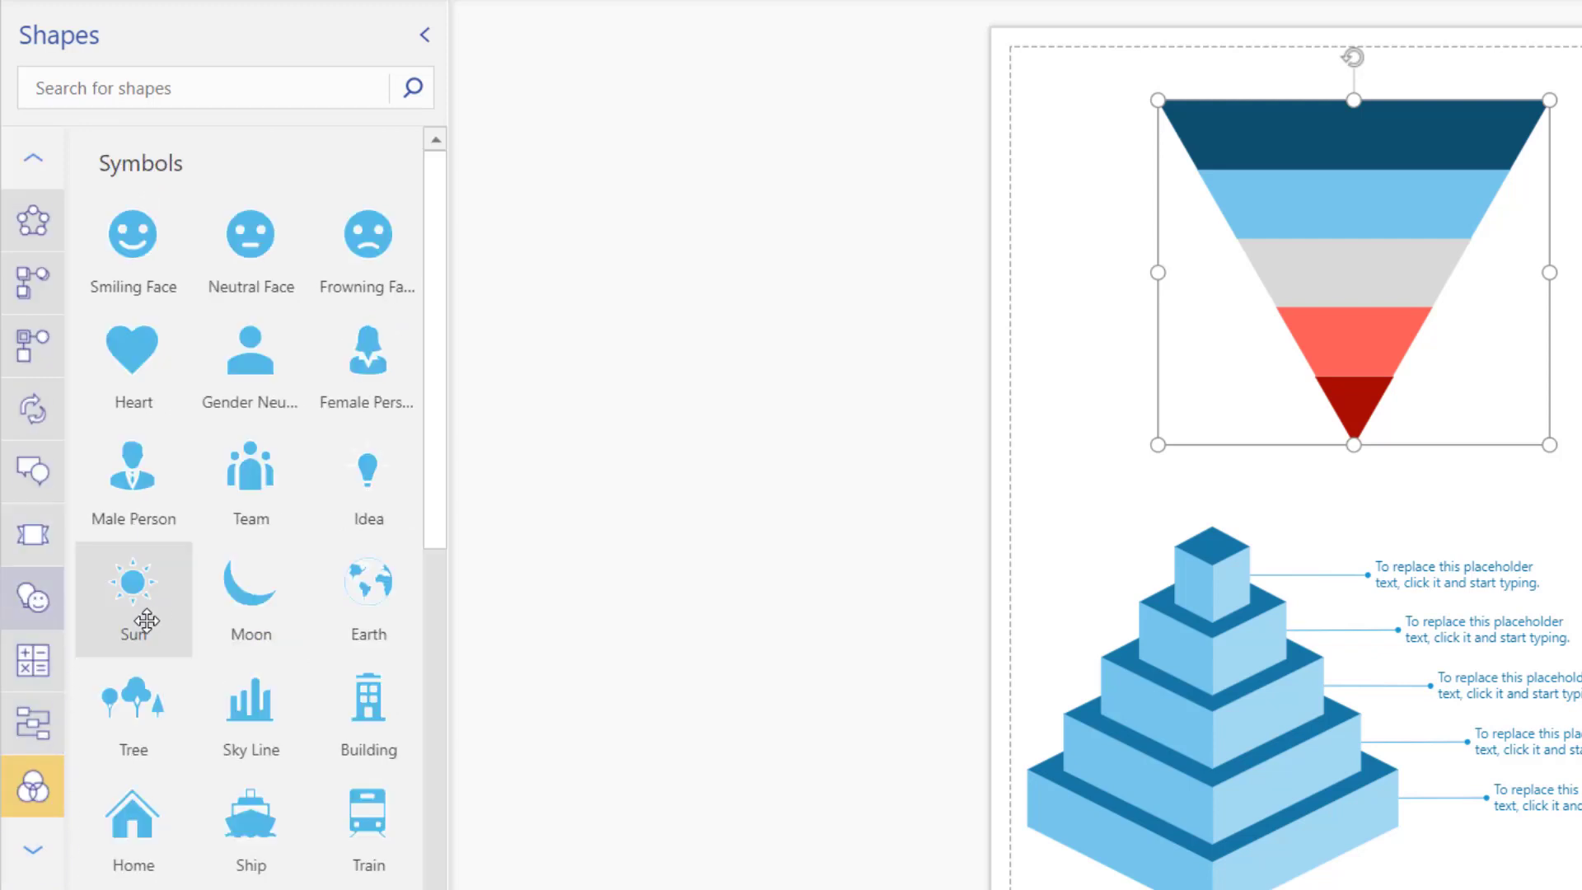
{"action": "scroll", "coordinate": [264, 403], "scroll_direction": "down", "scroll_amount": 10}
{"action": "scroll", "coordinate": [269, 406], "scroll_direction": "up", "scroll_amount": 1}
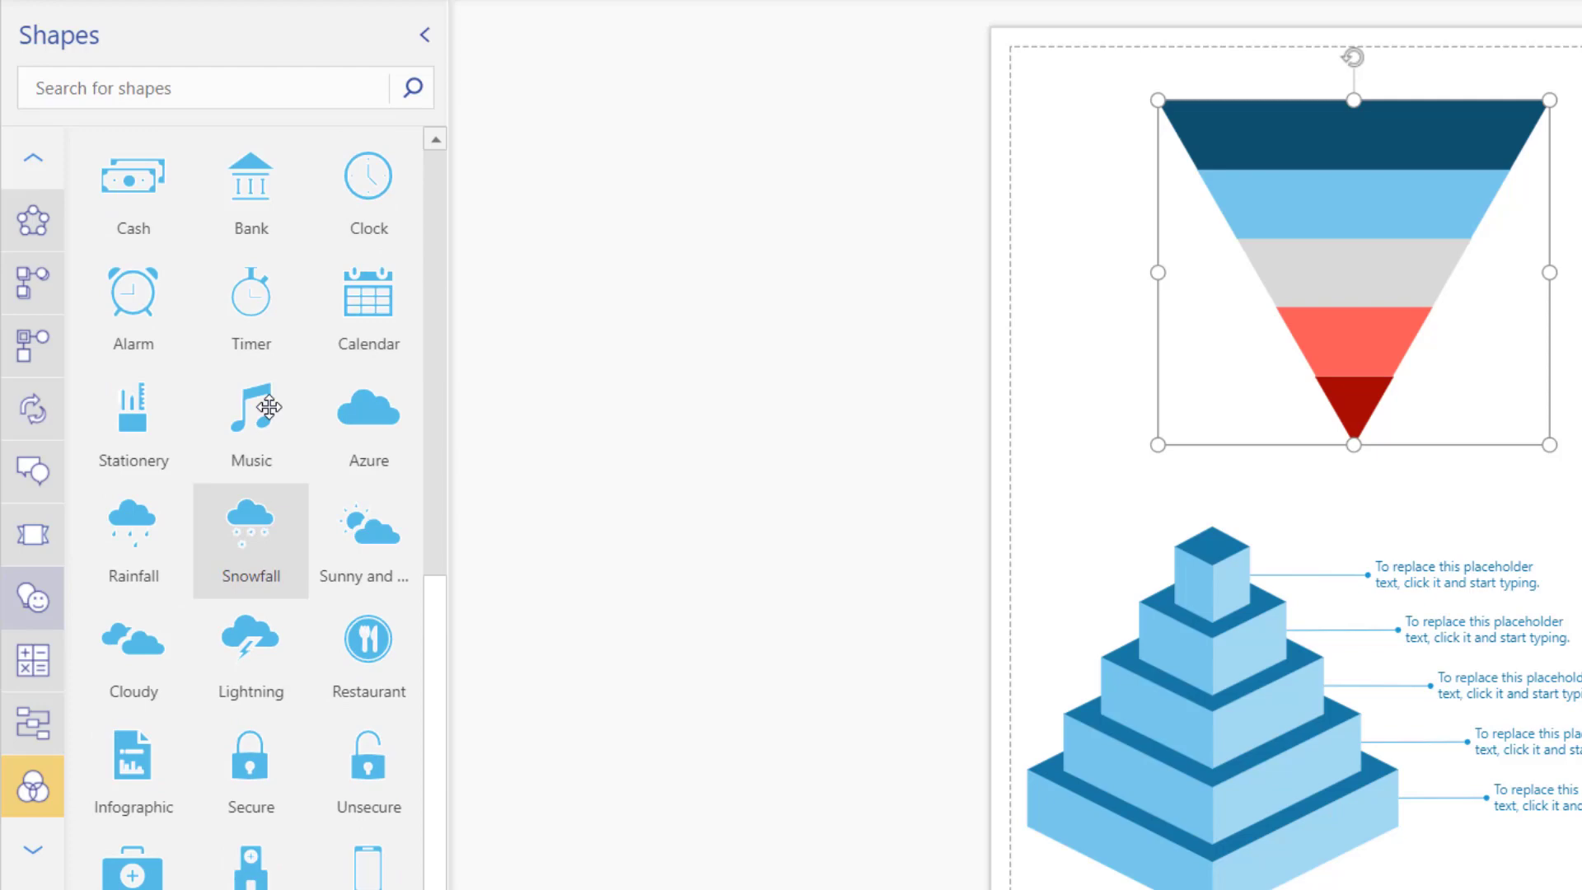
{"action": "scroll", "coordinate": [269, 406], "scroll_direction": "up", "scroll_amount": 9}
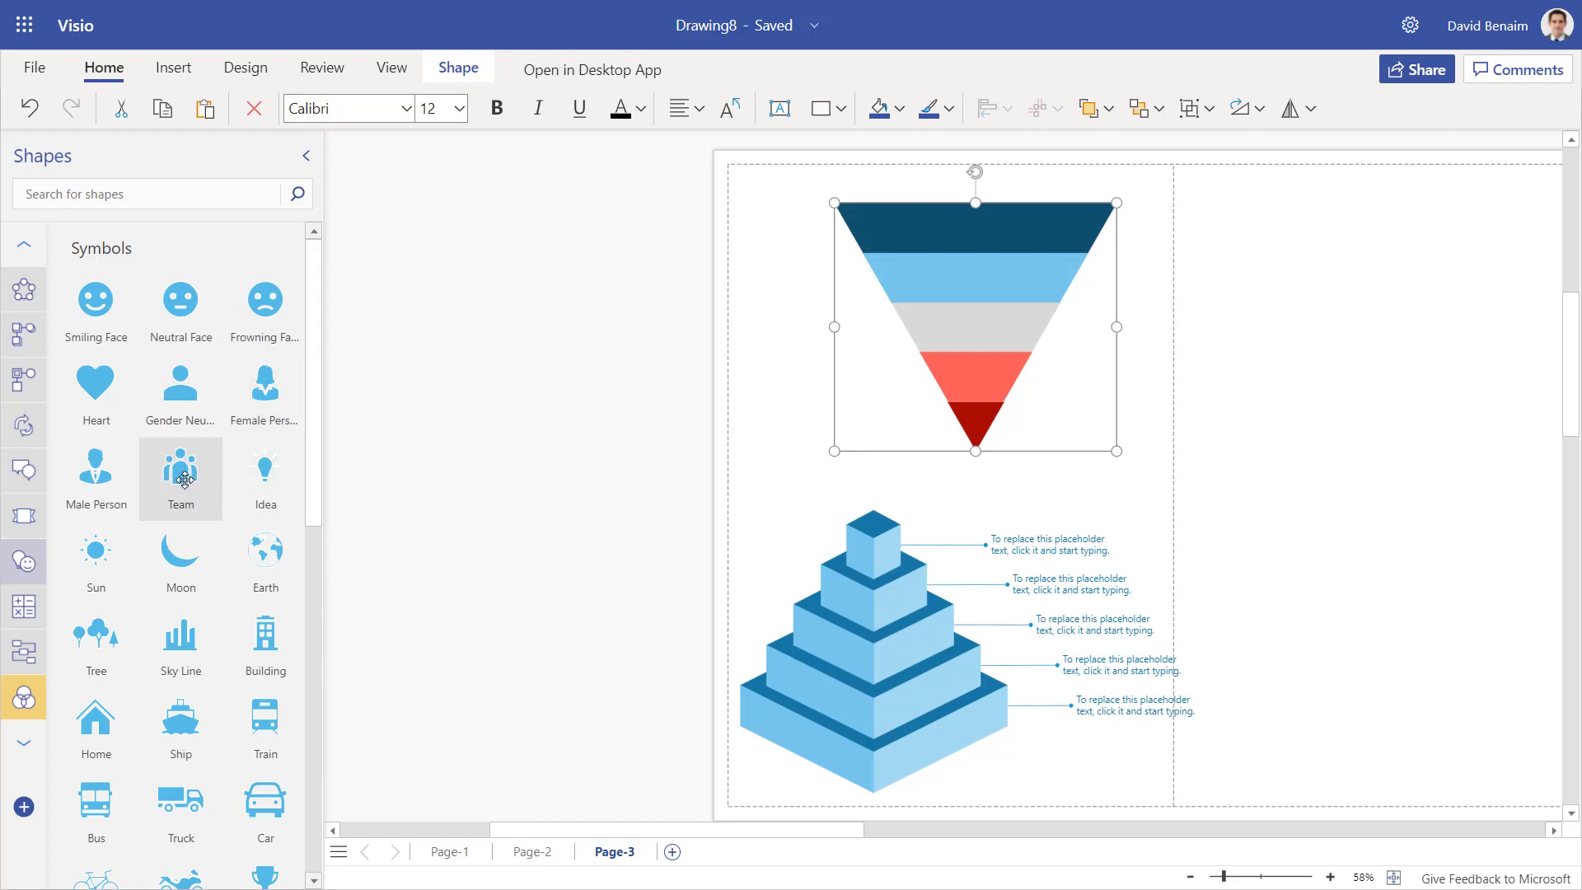
{"action": "left_click", "coordinate": [188, 69]}
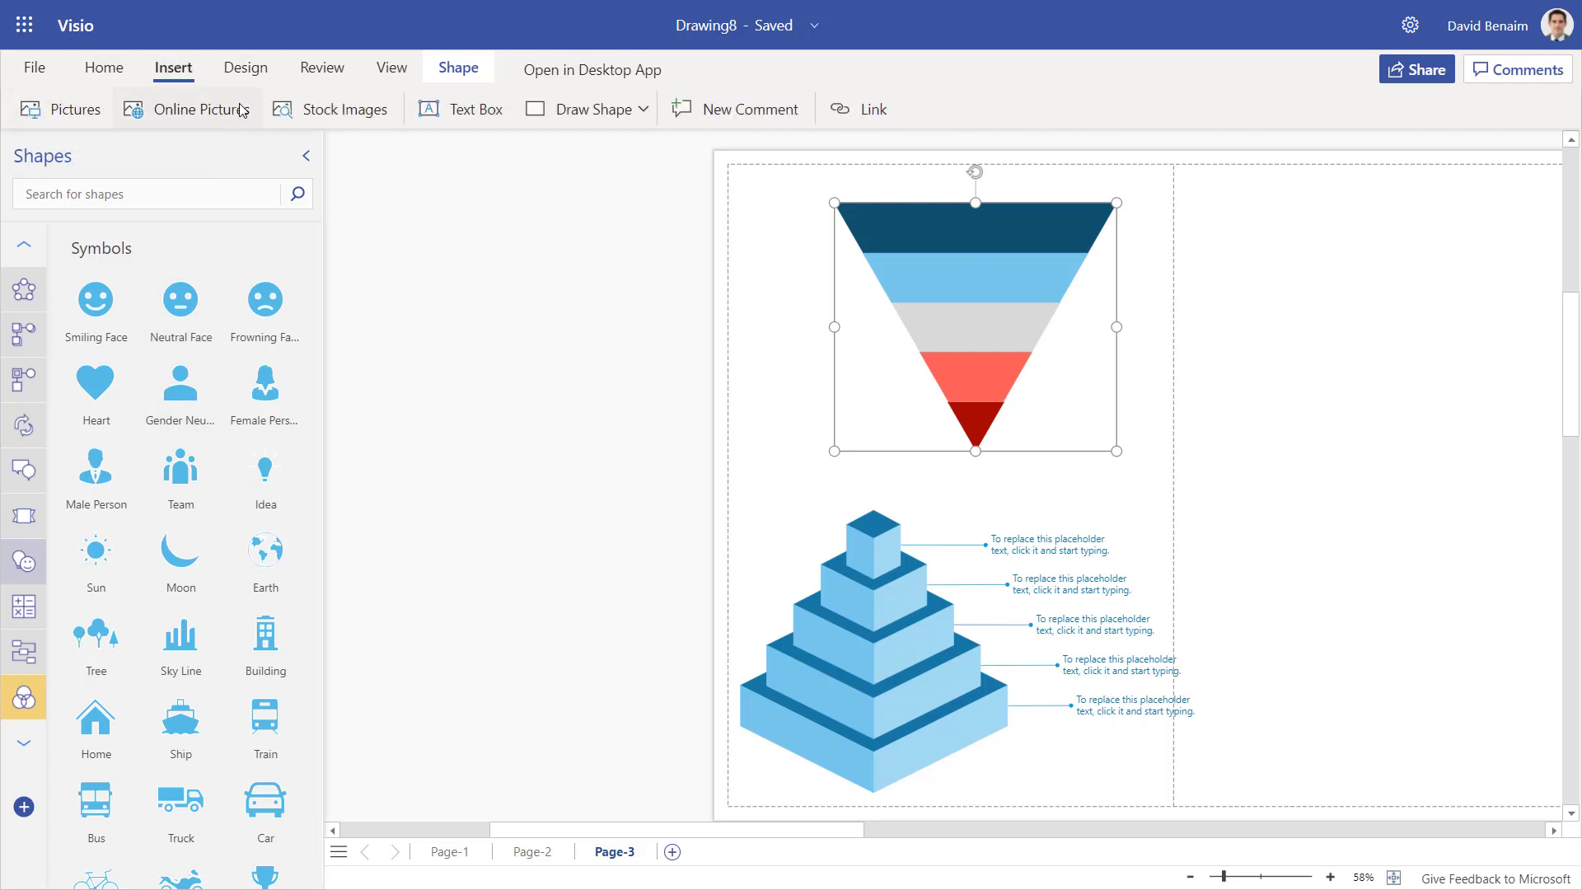
{"action": "left_click", "coordinate": [330, 110]}
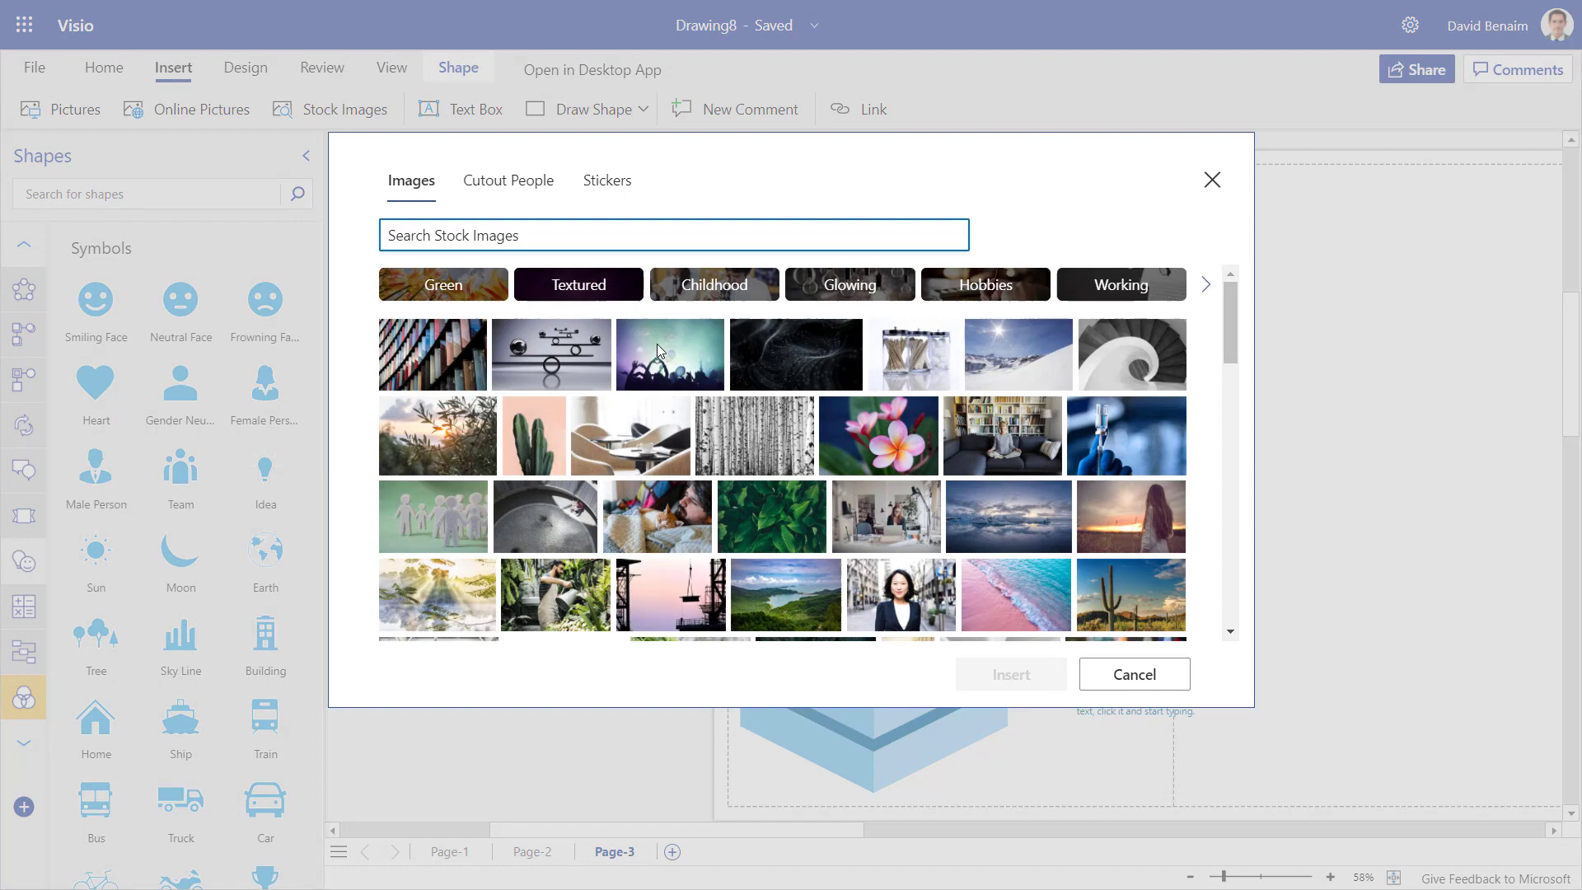
{"action": "scroll", "coordinate": [735, 417], "scroll_direction": "down", "scroll_amount": 10}
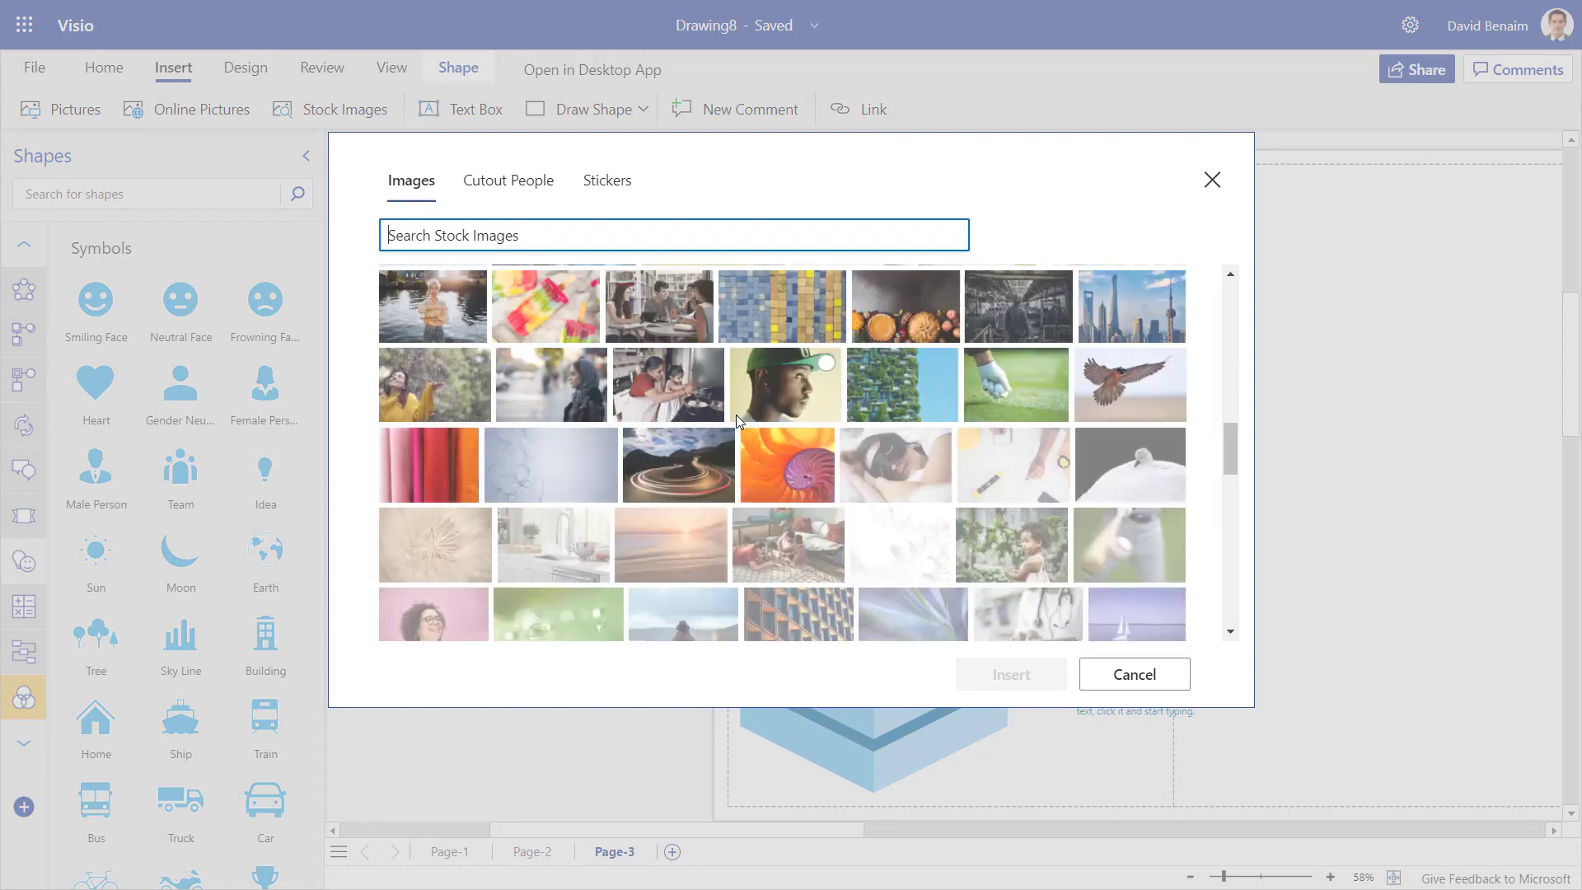
{"action": "scroll", "coordinate": [819, 442], "scroll_direction": "down", "scroll_amount": 6}
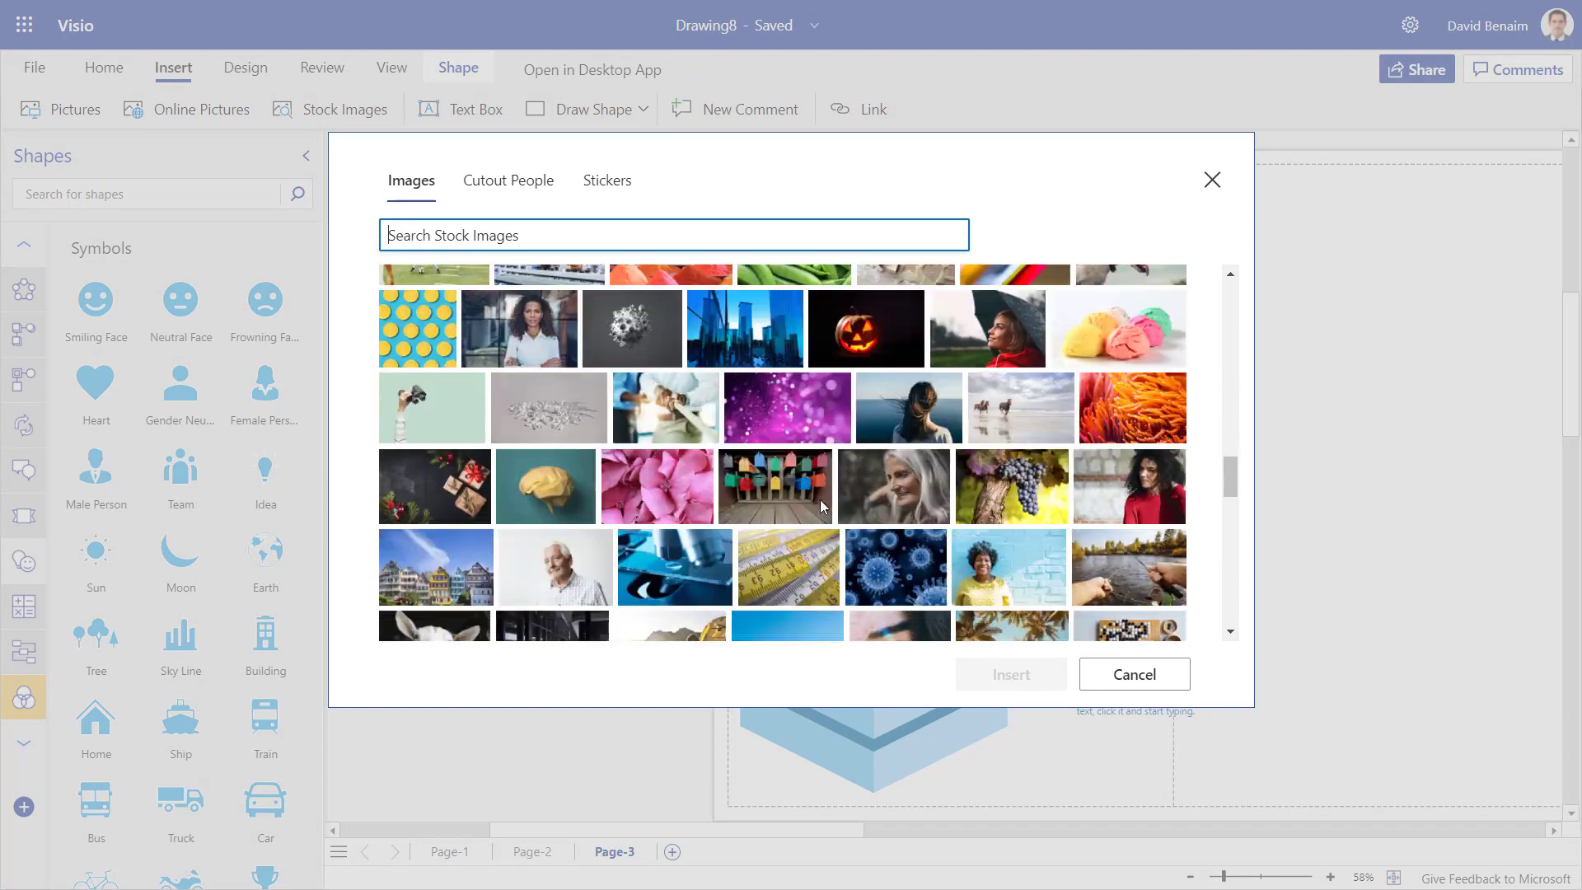
{"action": "scroll", "coordinate": [819, 500], "scroll_direction": "down", "scroll_amount": 3}
{"action": "left_click", "coordinate": [515, 183]}
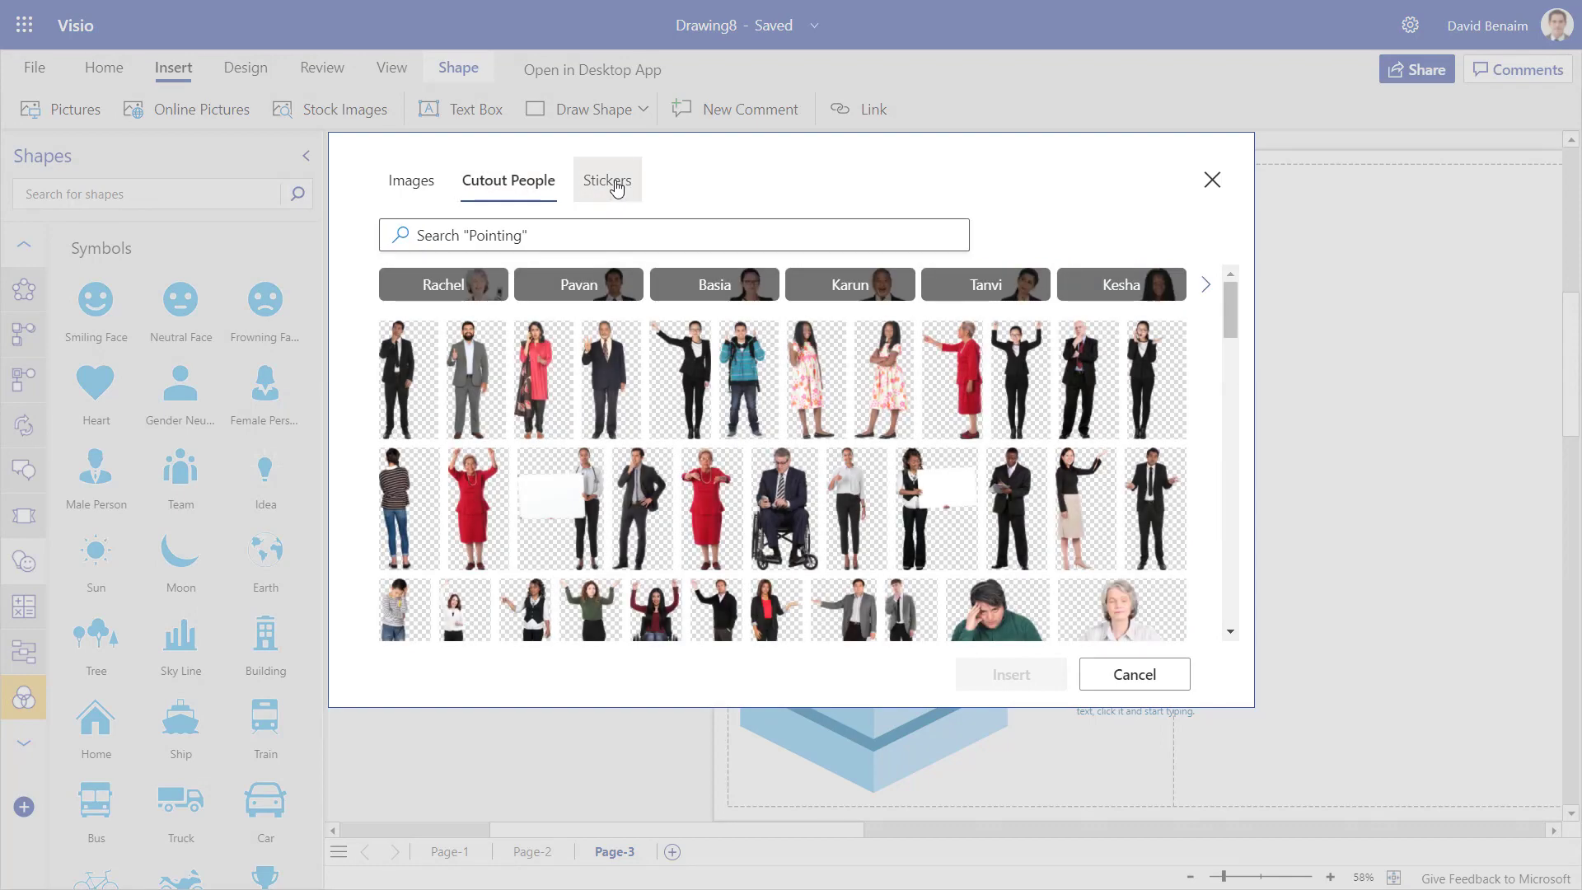
{"action": "left_click", "coordinate": [616, 189]}
{"action": "left_click", "coordinate": [429, 192]}
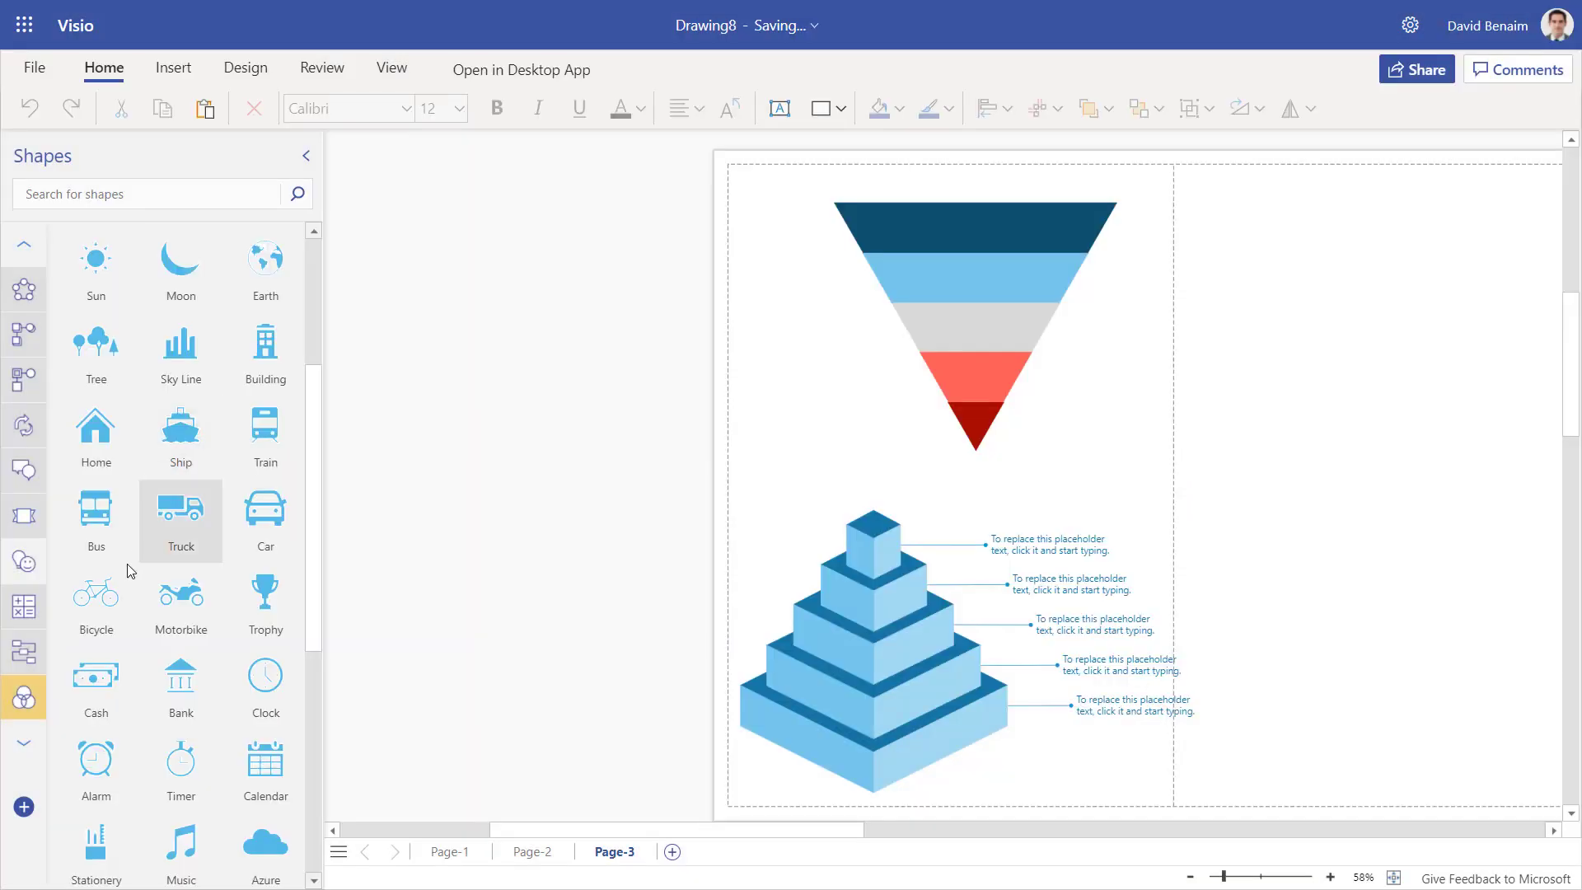
Place an Infographic symbol left of the inverted pyramid and connect it to the stepped pyramid's top
{"action": "scroll", "coordinate": [58, 617], "scroll_direction": "down", "scroll_amount": 8}
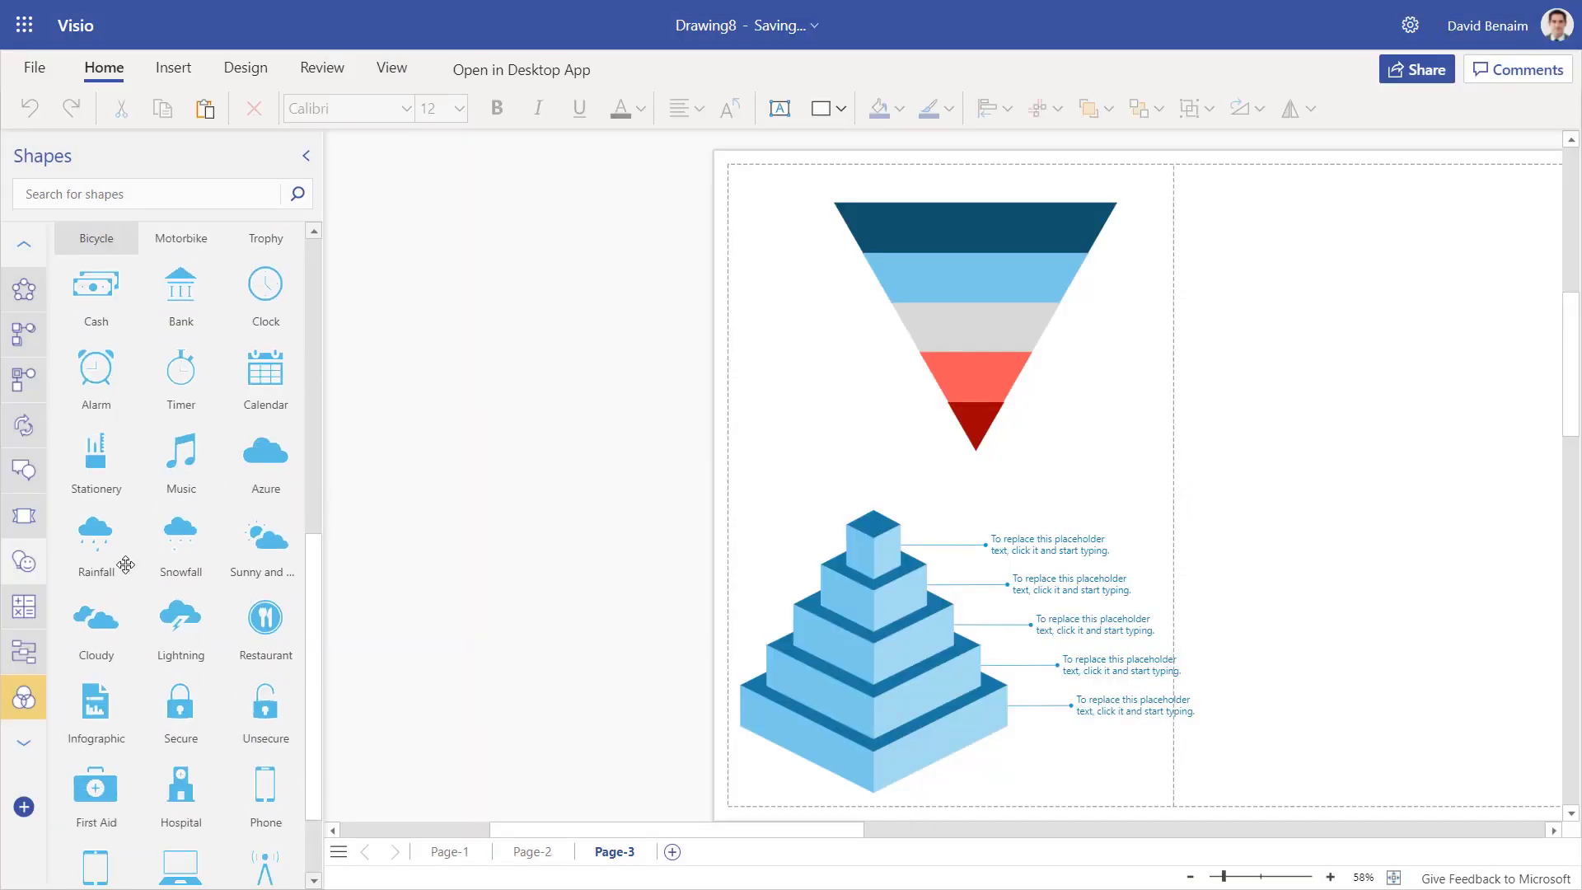
{"action": "left_click_drag", "start_coordinate": [92, 587], "coordinate": [804, 389]}
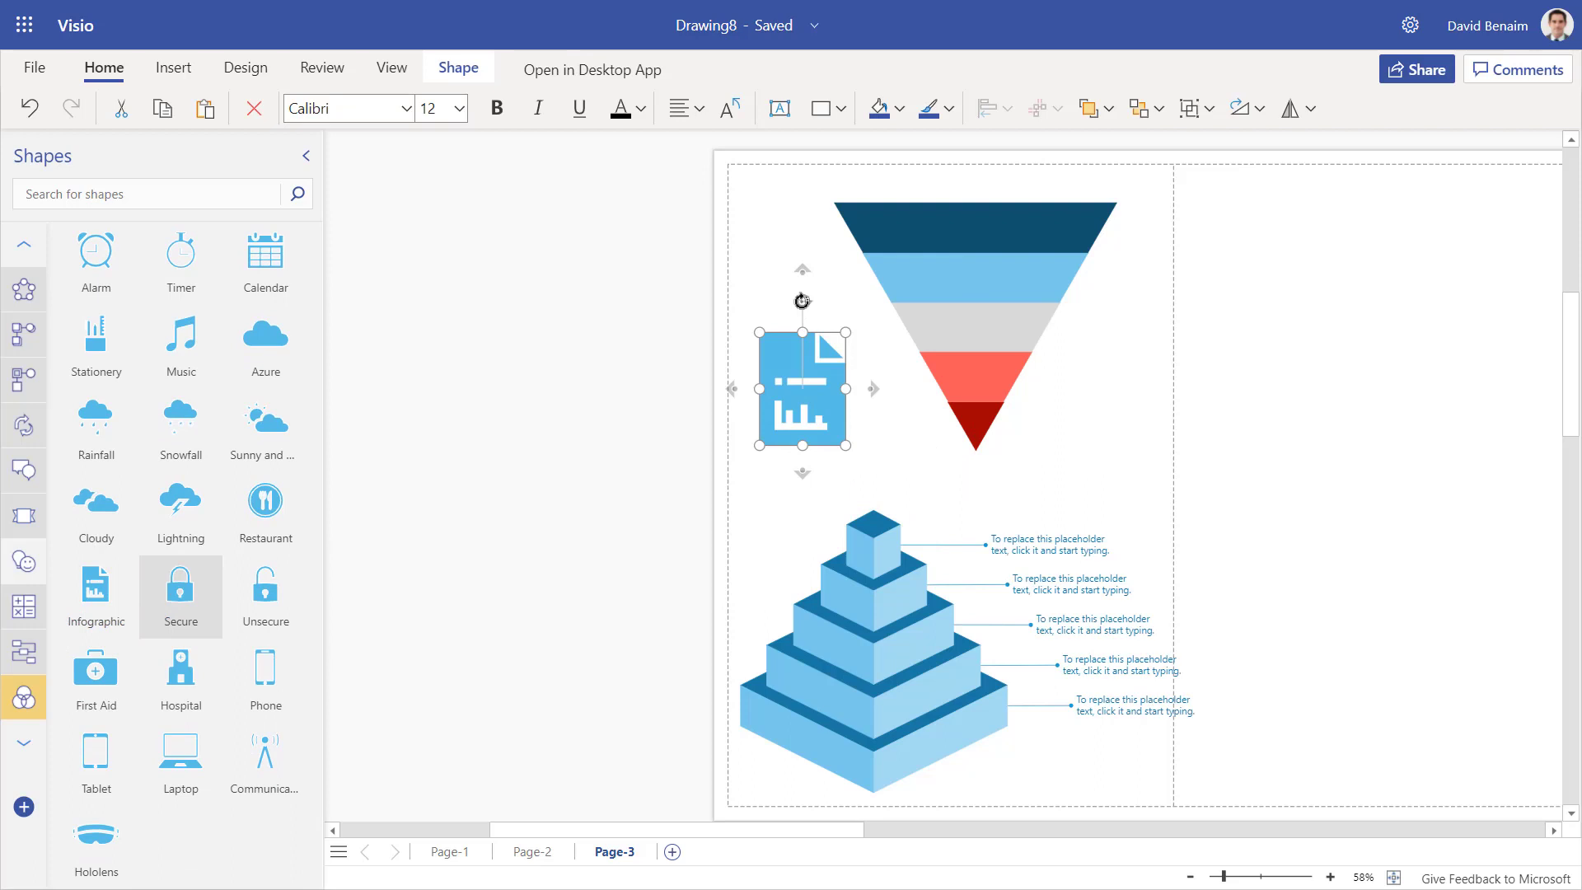
{"action": "left_click", "coordinate": [704, 344]}
{"action": "left_click_drag", "start_coordinate": [809, 330], "coordinate": [857, 332]}
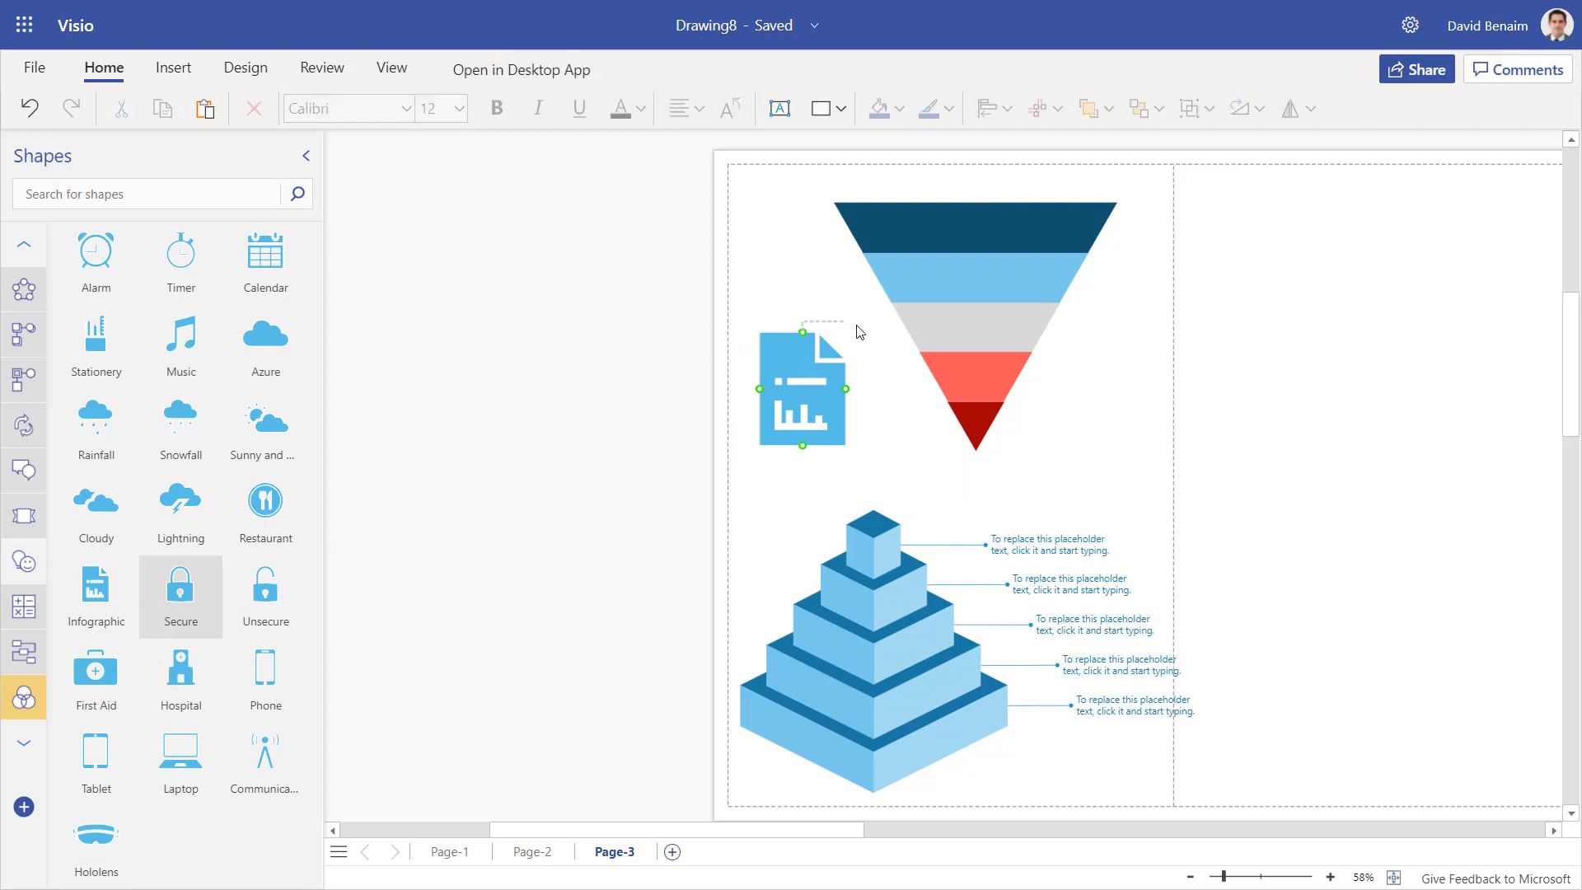
{"action": "left_click_drag", "start_coordinate": [889, 518], "coordinate": [875, 511]}
{"action": "left_click", "coordinate": [481, 558]}
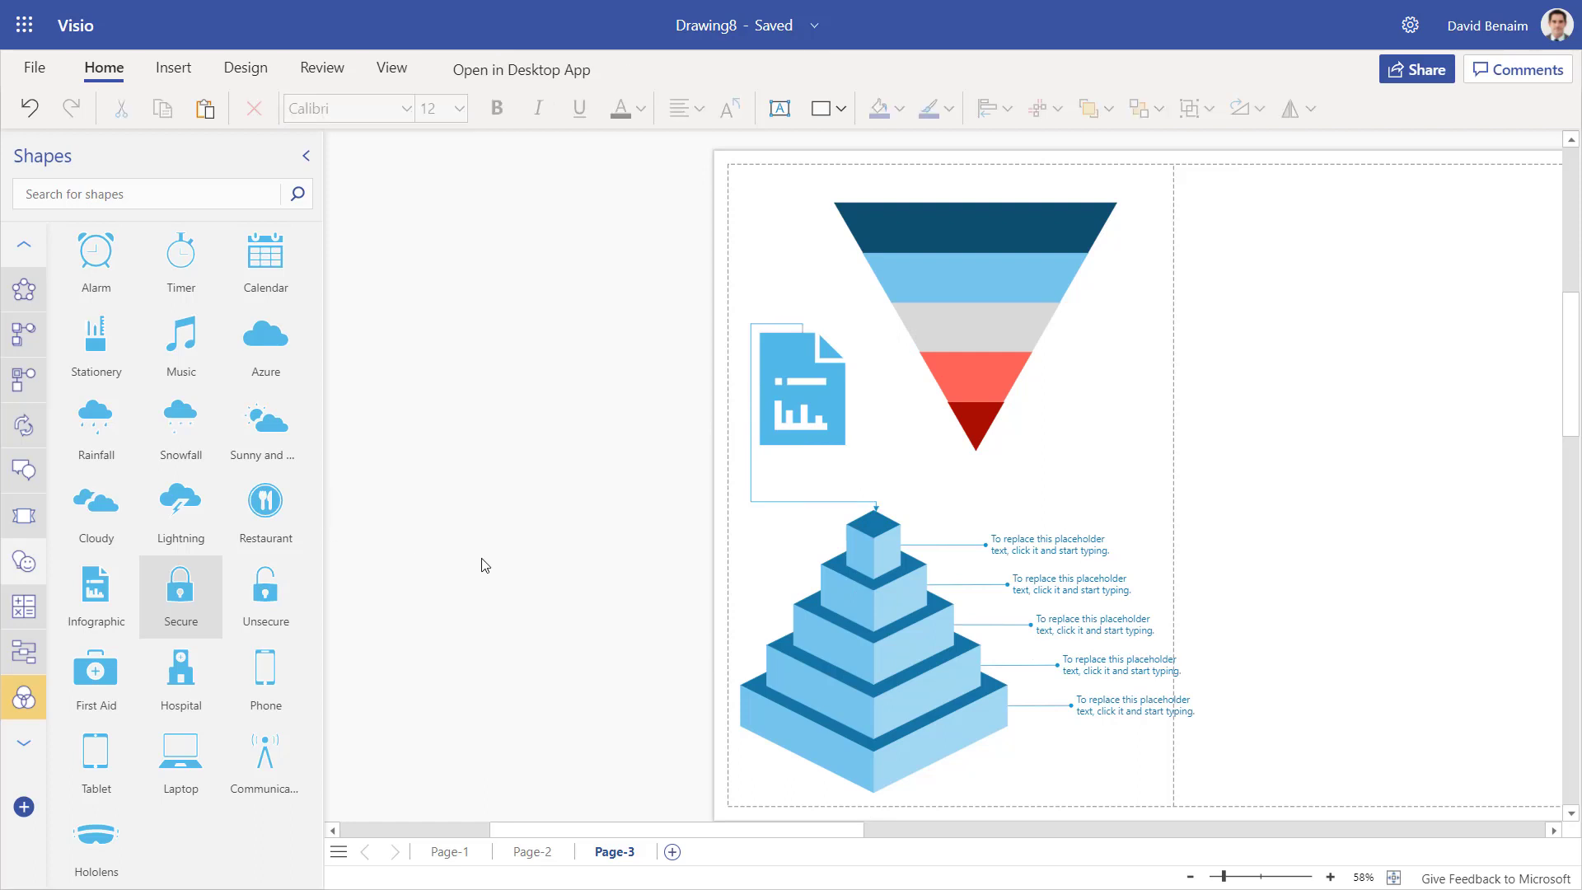
Switch from the Graphs and Math shapes to the Process Steps shapes
{"action": "left_click", "coordinate": [19, 618]}
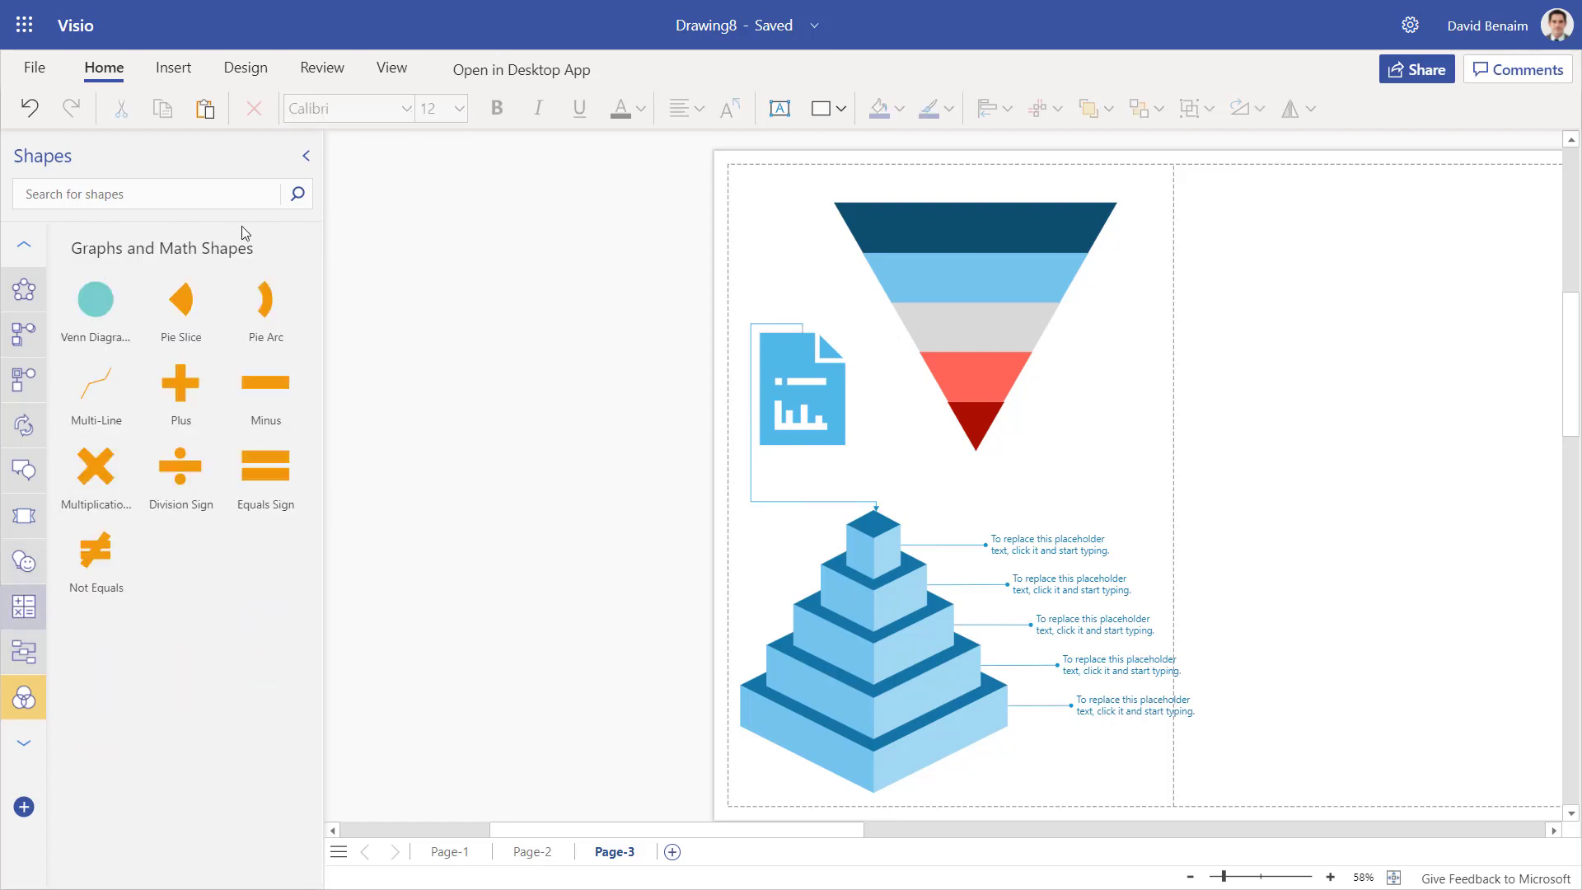
{"action": "left_click", "coordinate": [26, 652]}
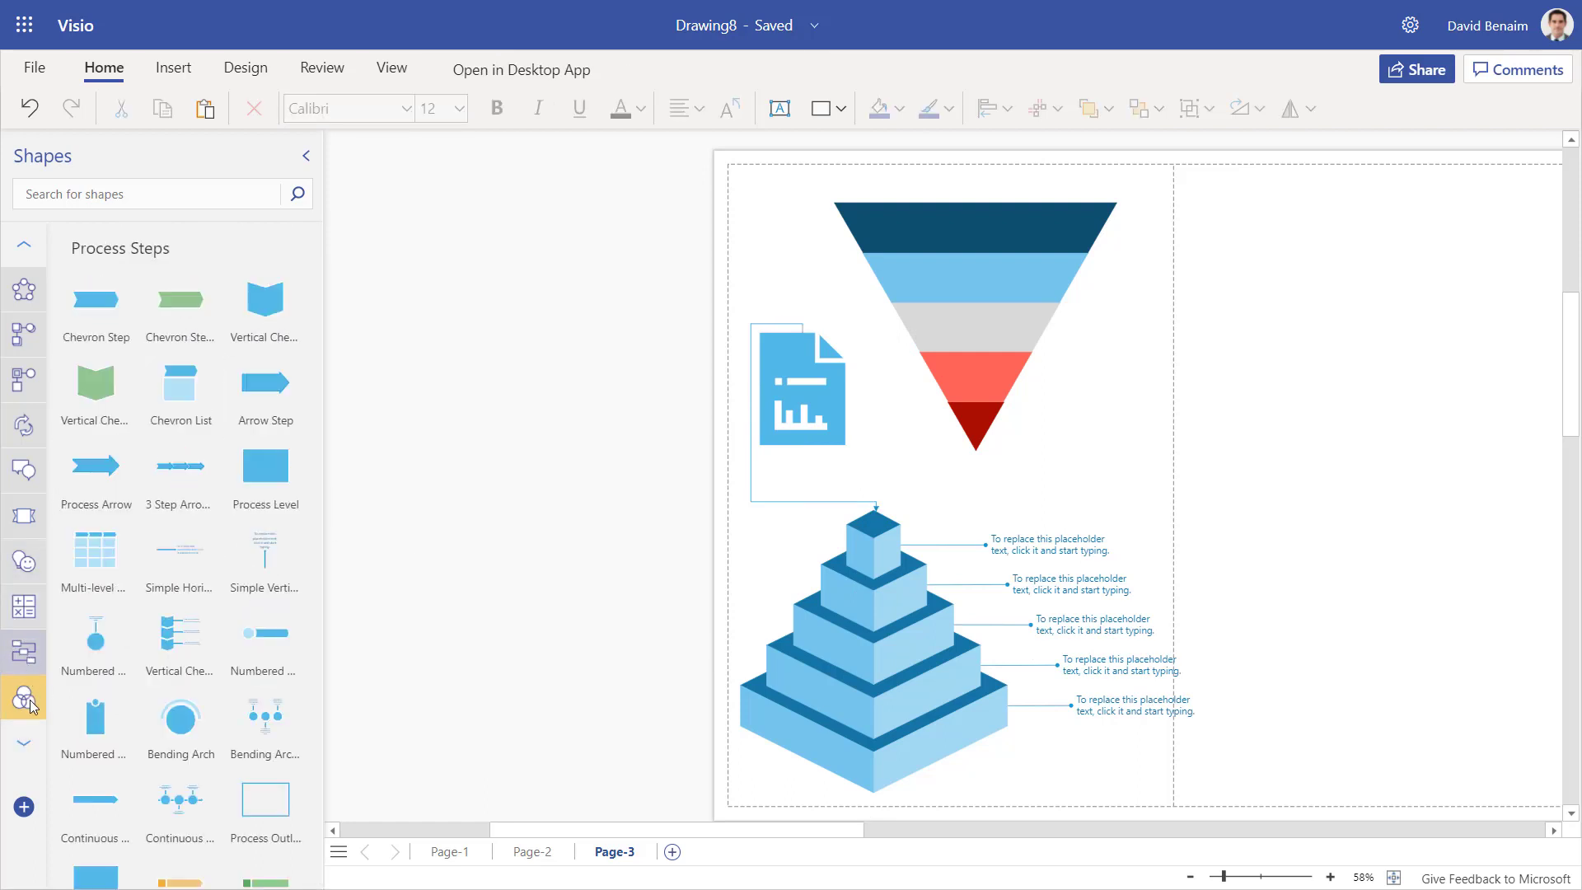
{"action": "scroll", "coordinate": [181, 561], "scroll_direction": "down", "scroll_amount": 5}
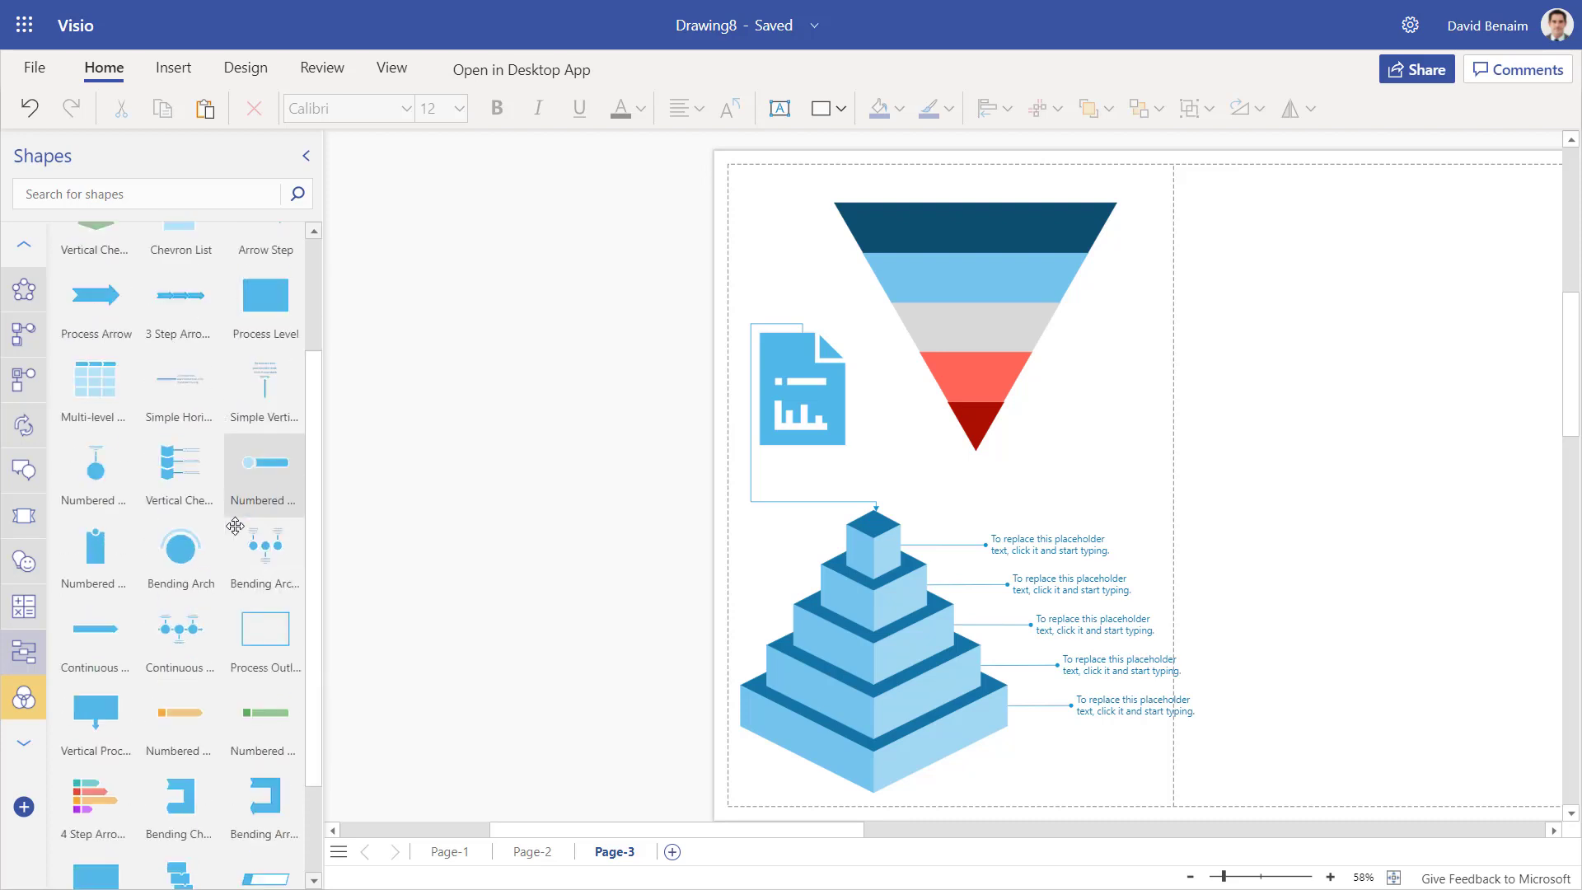
Add Page-4 and place three Chevron Step shapes in a row
{"action": "left_click", "coordinate": [673, 851]}
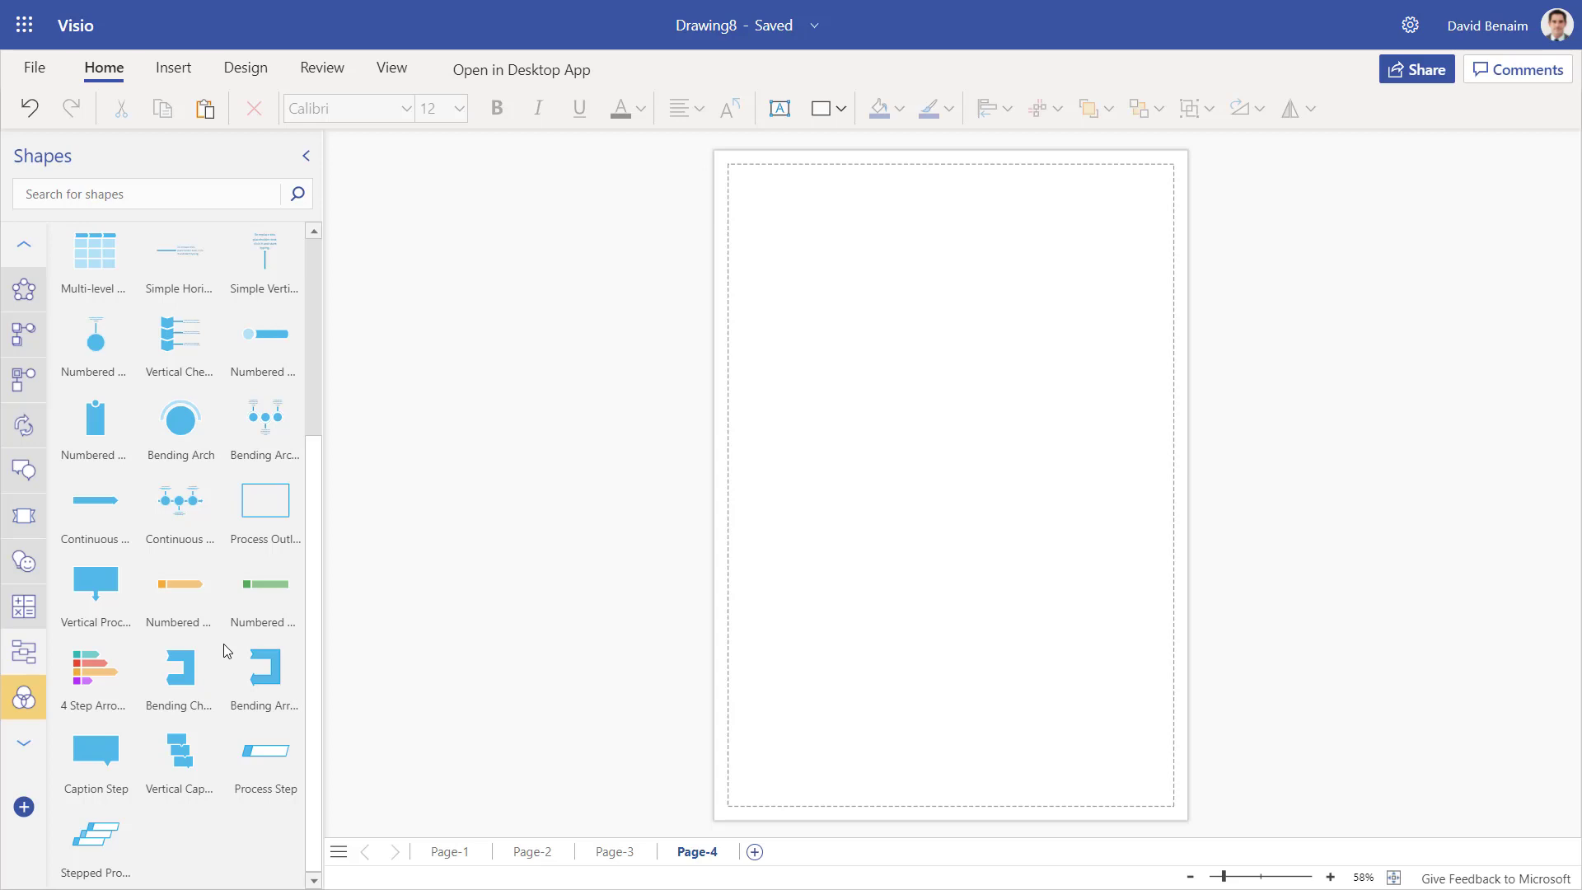
{"action": "scroll", "coordinate": [224, 651], "scroll_direction": "up", "scroll_amount": 4}
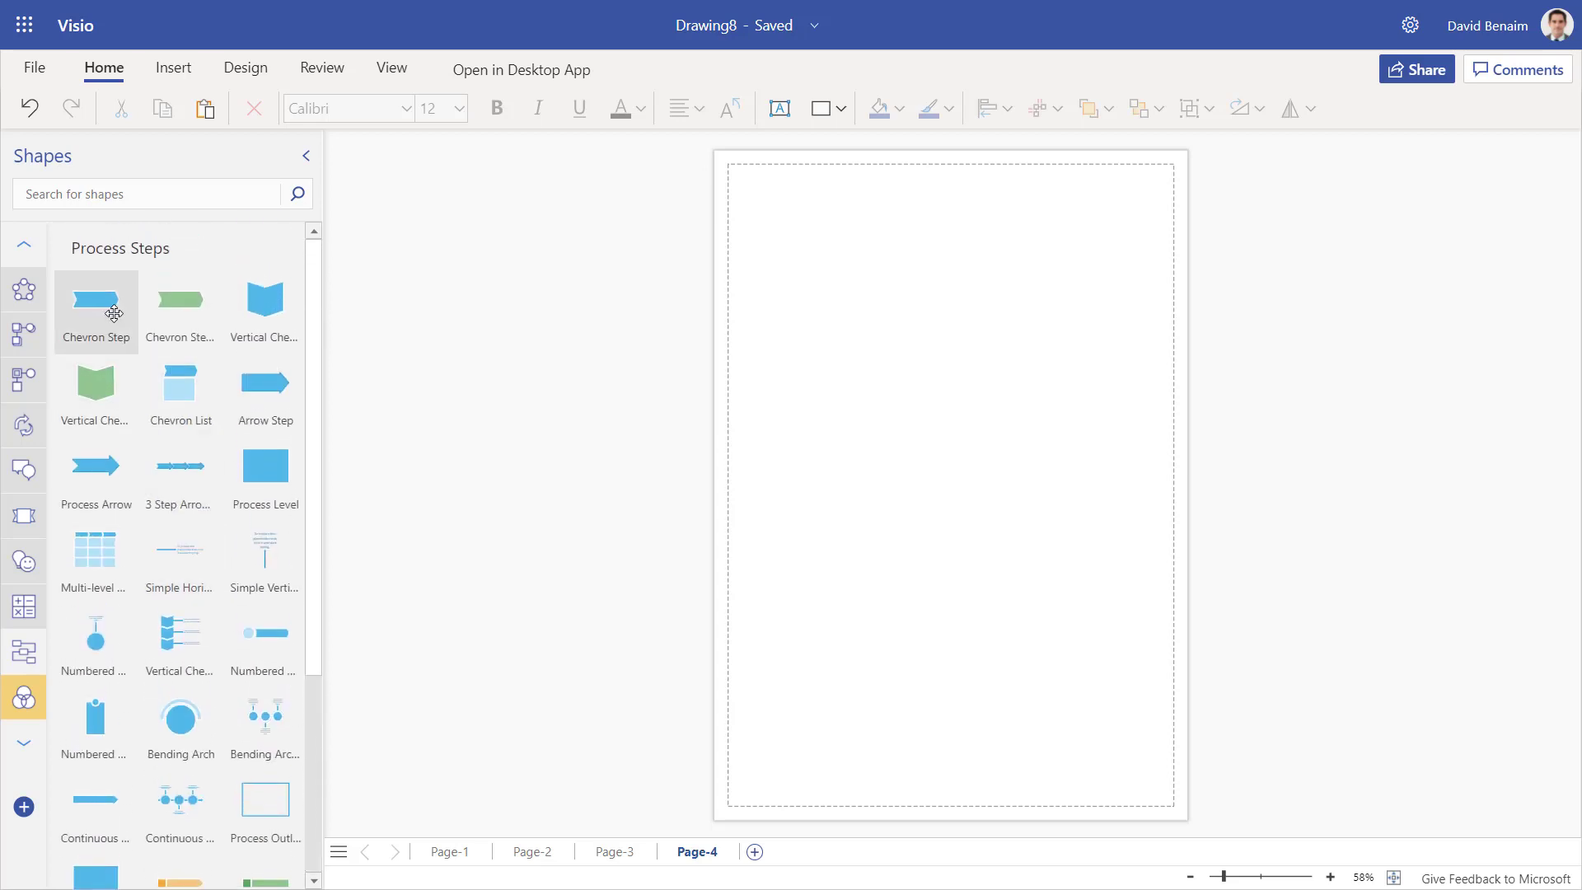
{"action": "left_click_drag", "start_coordinate": [112, 318], "coordinate": [842, 370]}
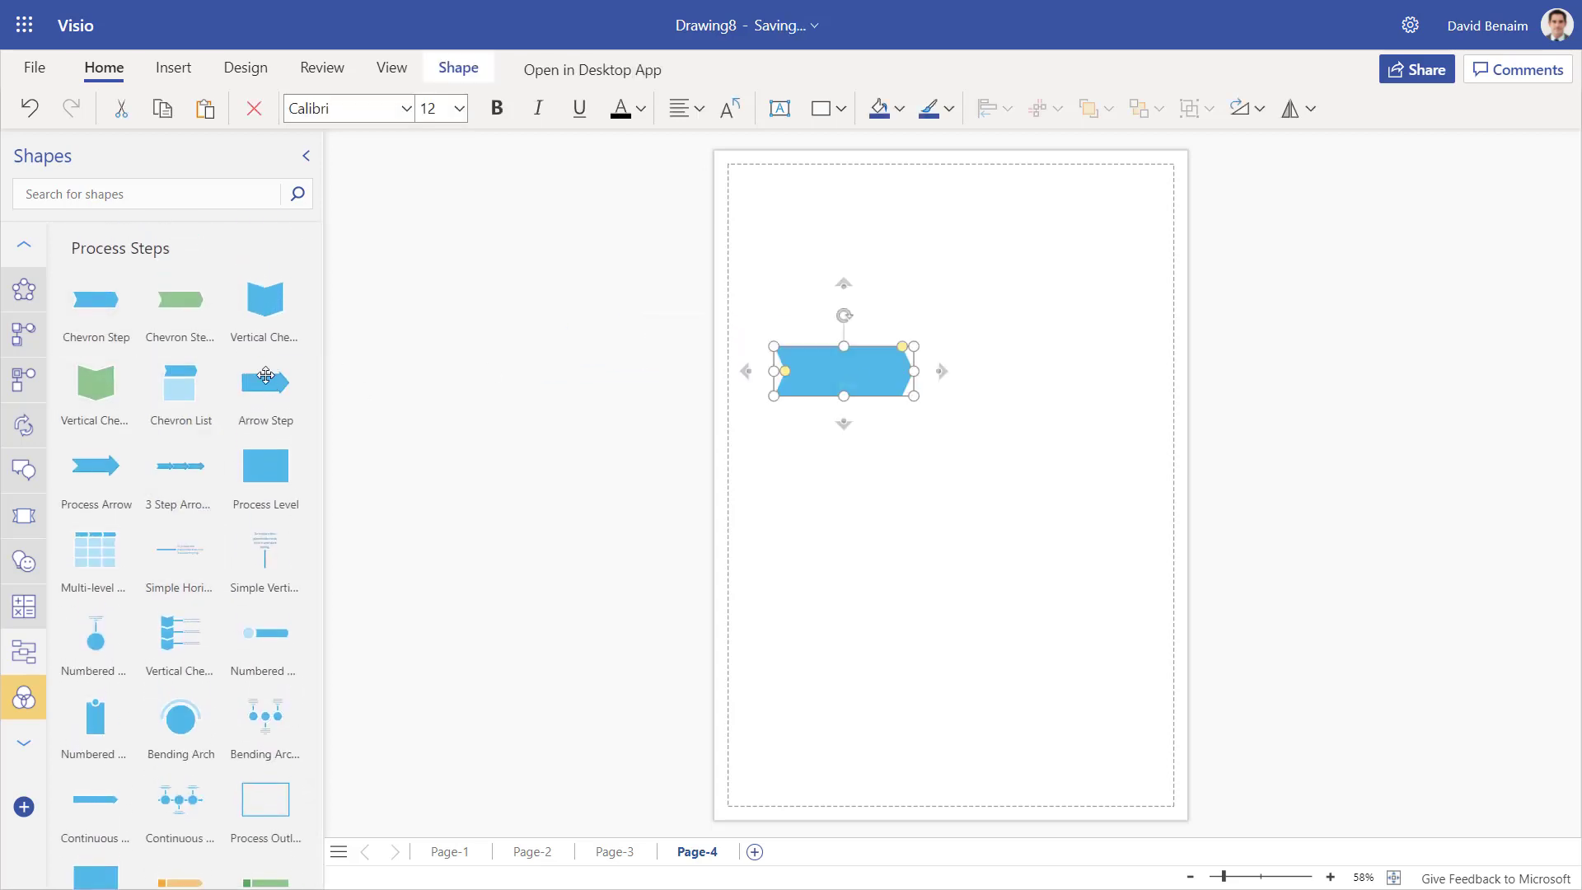
{"action": "left_click_drag", "start_coordinate": [72, 323], "coordinate": [981, 379]}
{"action": "left_click_drag", "start_coordinate": [115, 323], "coordinate": [1129, 374]}
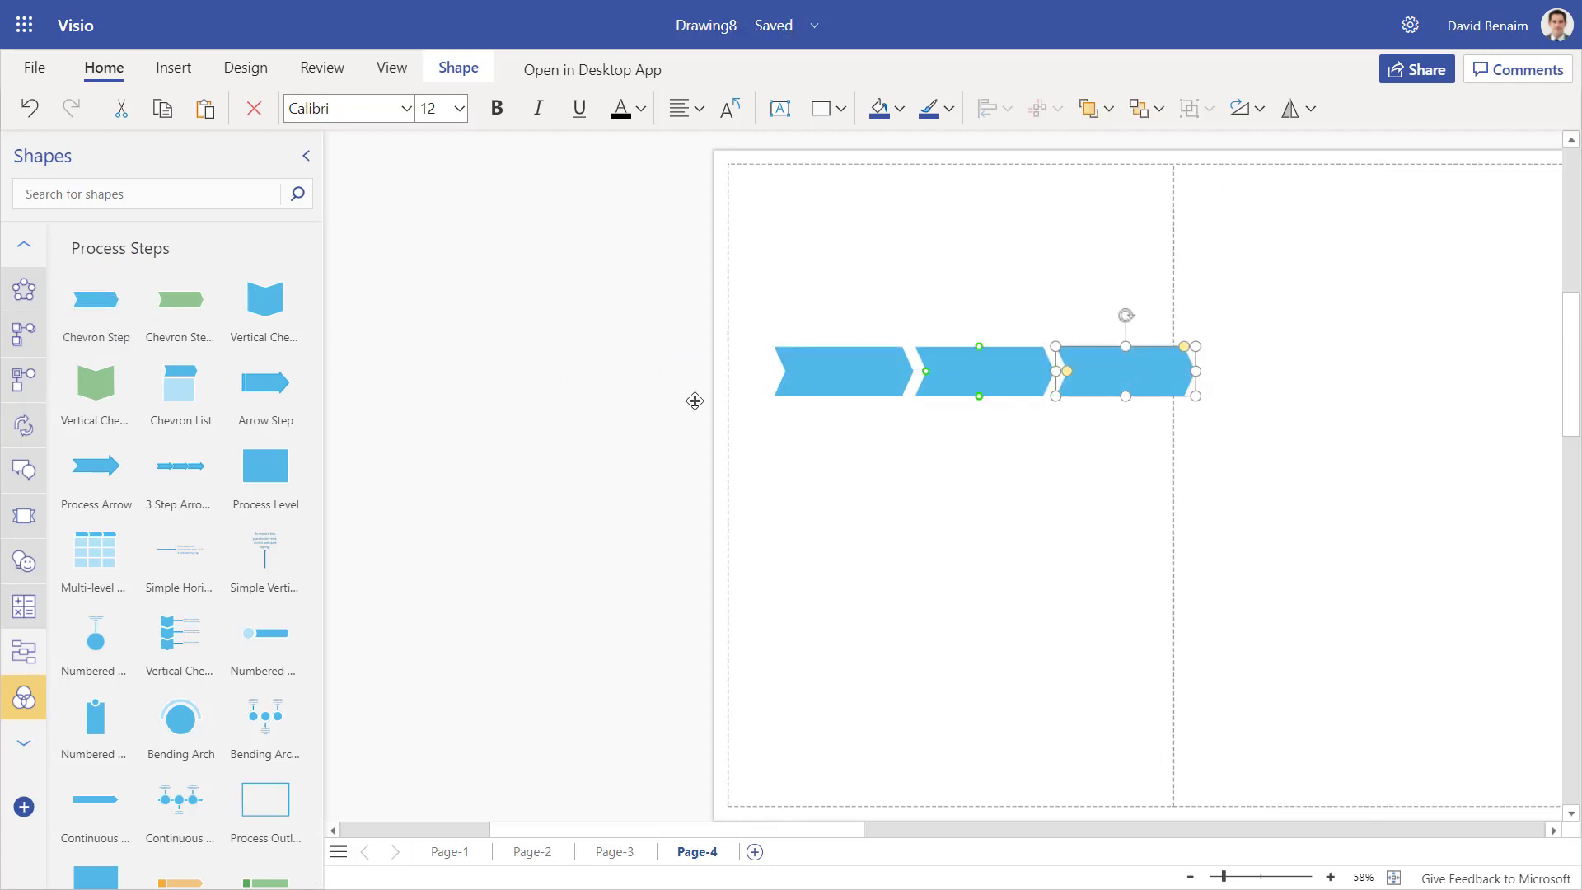
Add two Chevron List shapes and a Multi-level grid below the chevron row
{"action": "left_click_drag", "start_coordinate": [197, 409], "coordinate": [785, 561]}
{"action": "left_click_drag", "start_coordinate": [206, 412], "coordinate": [952, 558]}
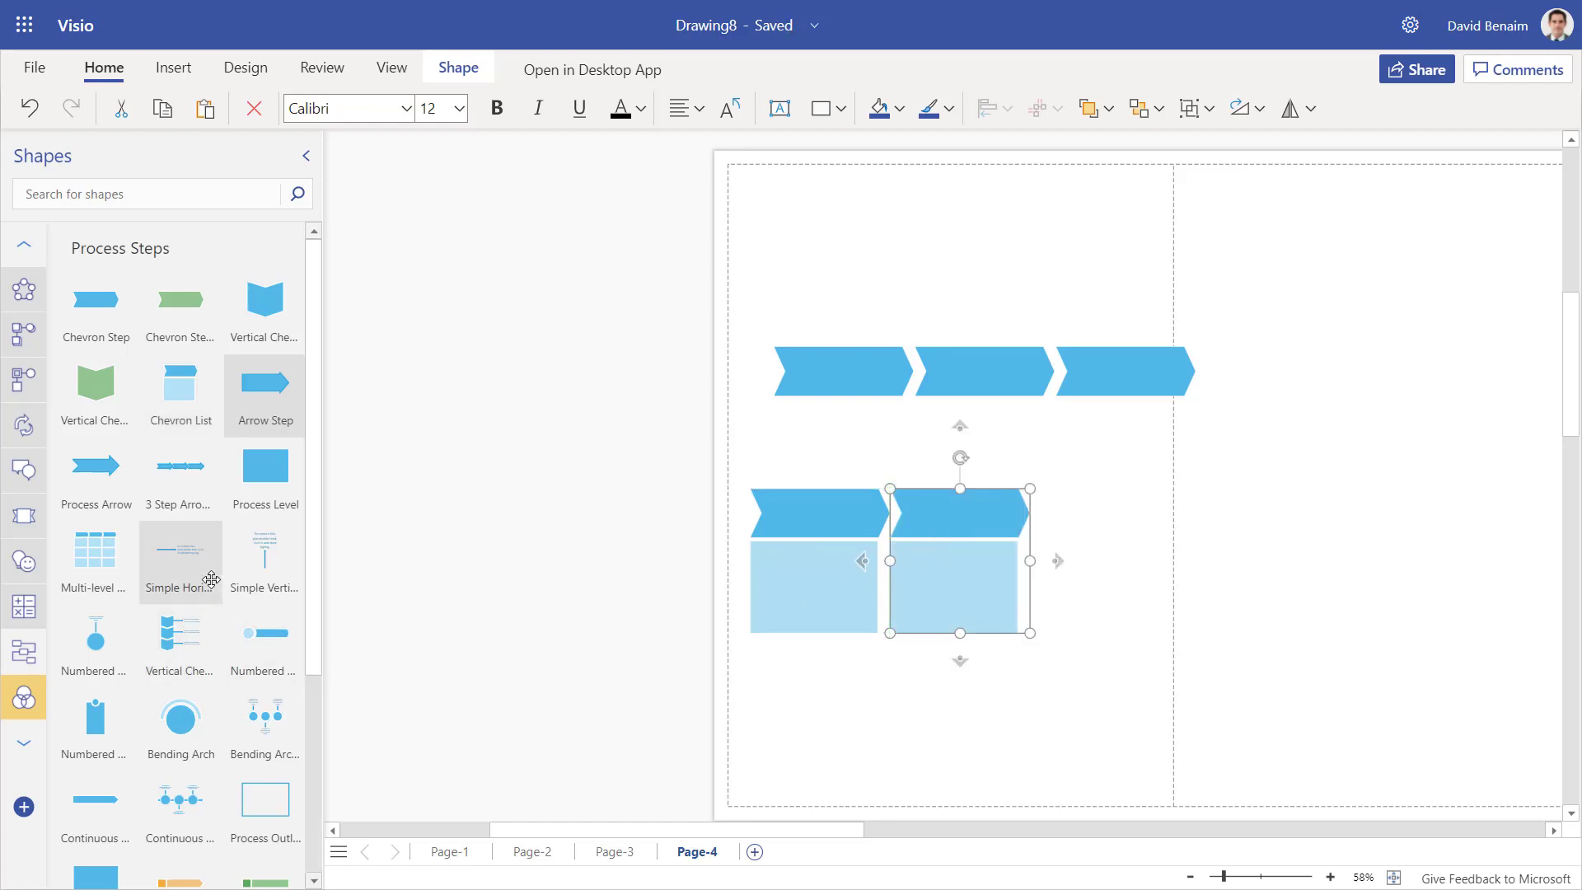
{"action": "left_click_drag", "start_coordinate": [91, 569], "coordinate": [770, 601]}
{"action": "scroll", "coordinate": [121, 702], "scroll_direction": "down", "scroll_amount": 3}
{"action": "scroll", "coordinate": [121, 701], "scroll_direction": "down", "scroll_amount": 2}
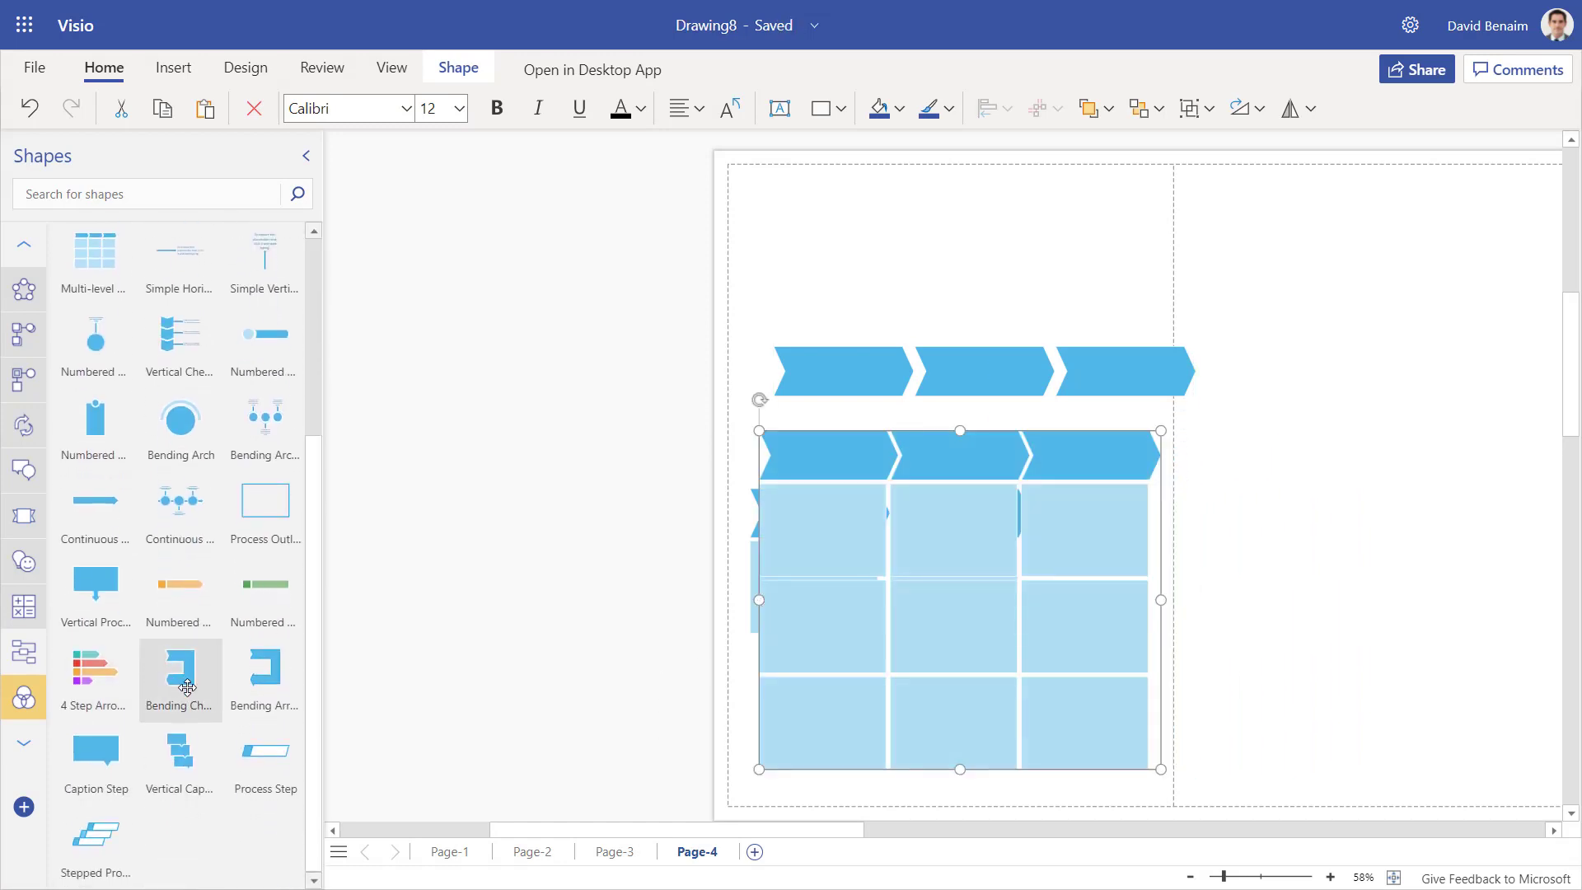
Add Page-5 and place a 3-sets Venn diagram from the Venn Diagram Shapes
{"action": "left_click", "coordinate": [23, 695]}
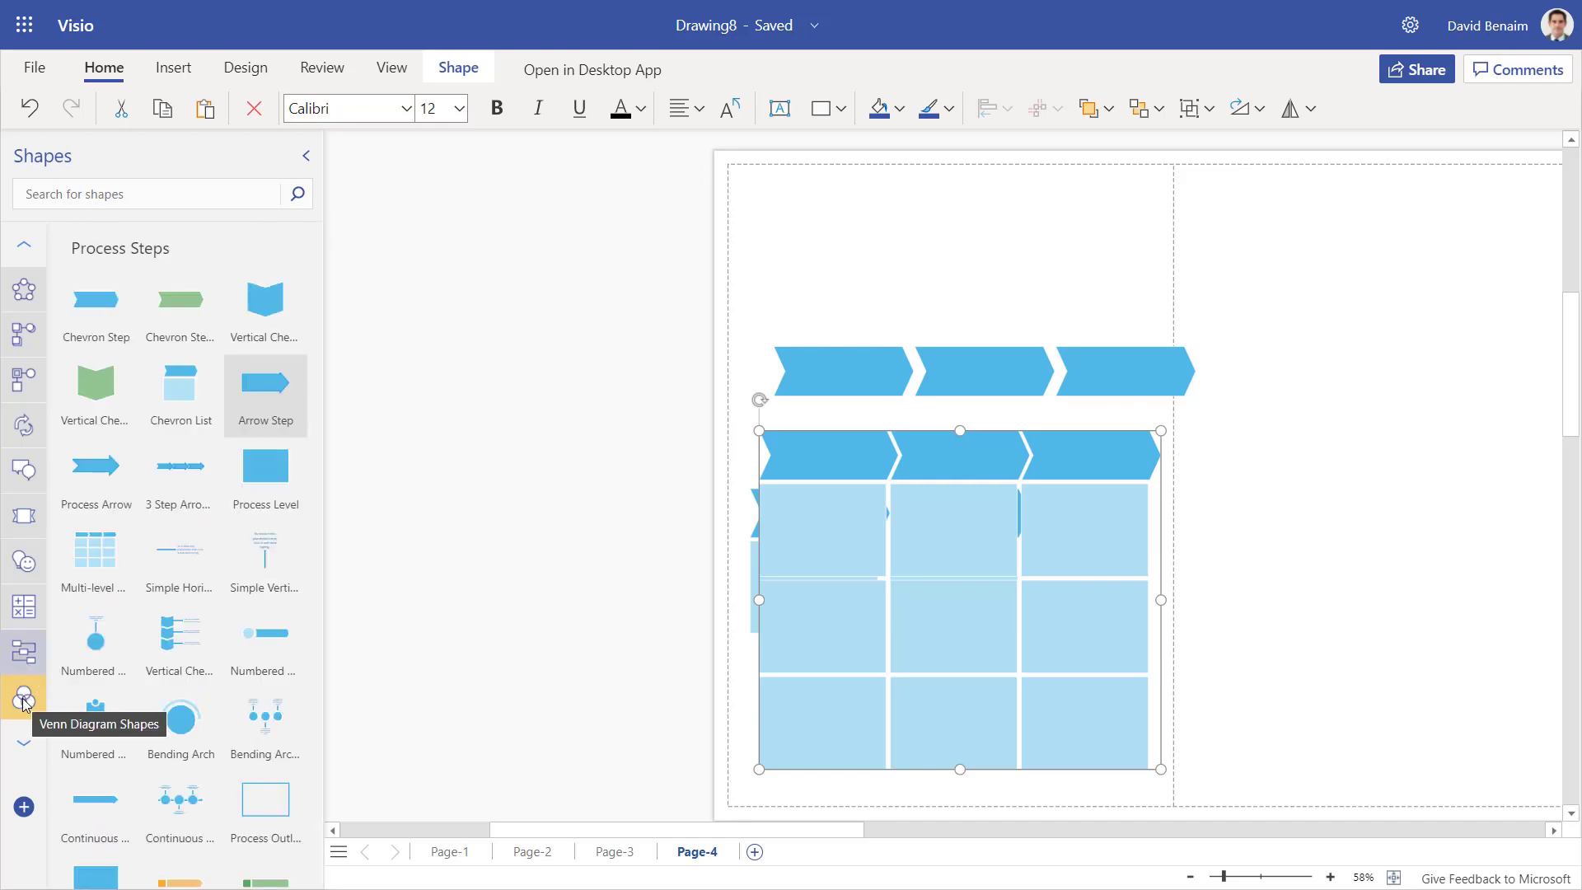
{"action": "left_click", "coordinate": [23, 699]}
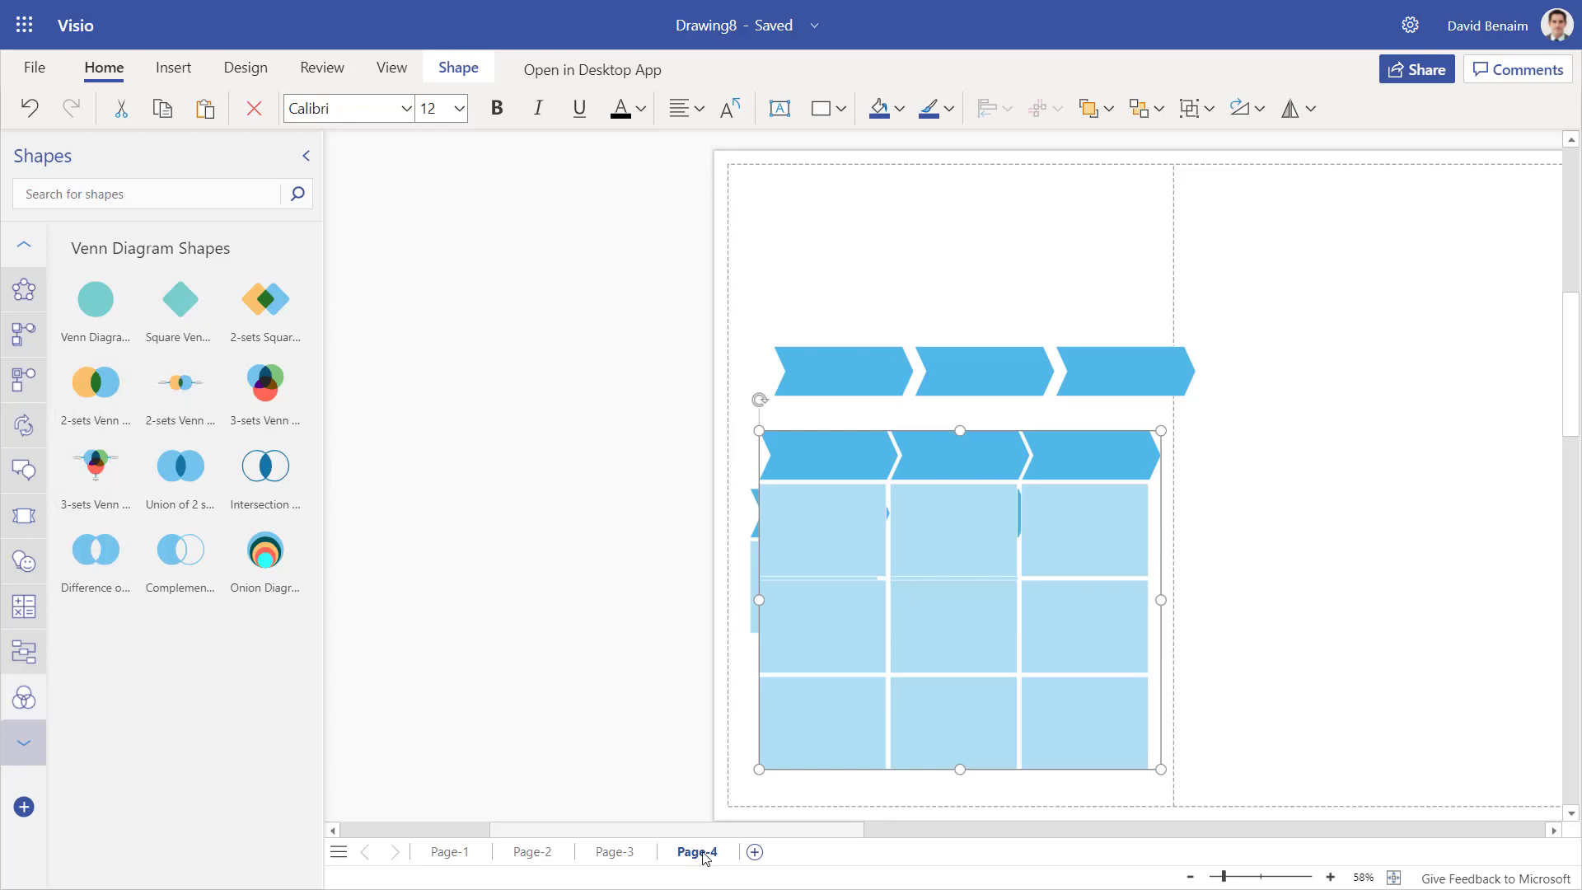
{"action": "left_click", "coordinate": [755, 851]}
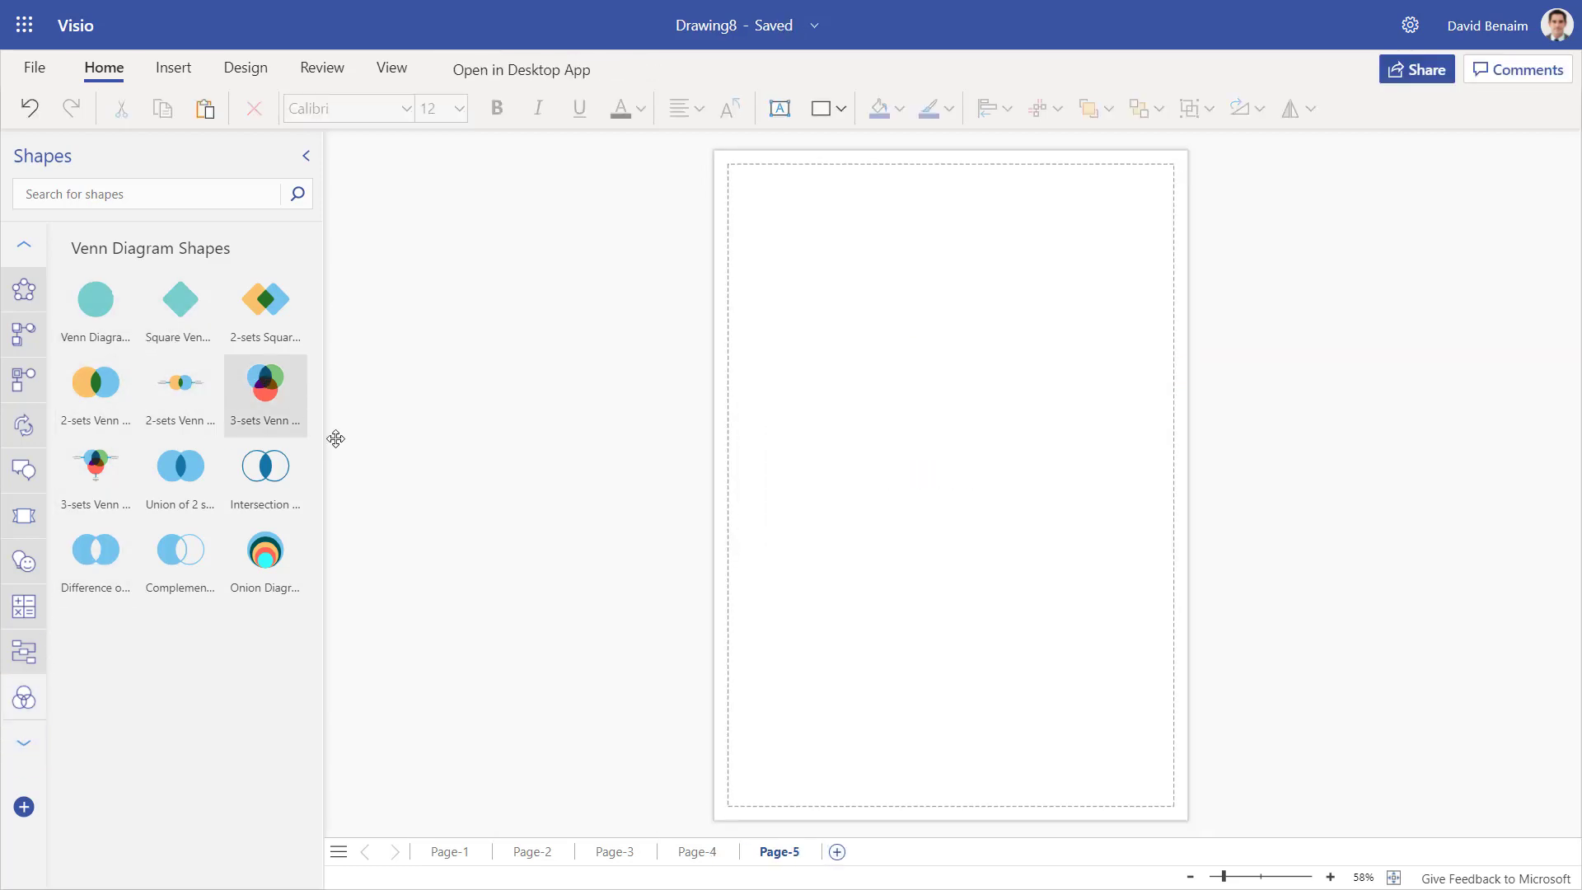
{"action": "left_click_drag", "start_coordinate": [335, 439], "coordinate": [915, 357]}
Label the Venn's top overlap 'Type in the part' and the green circle 'Here'
{"action": "left_click", "coordinate": [924, 329]}
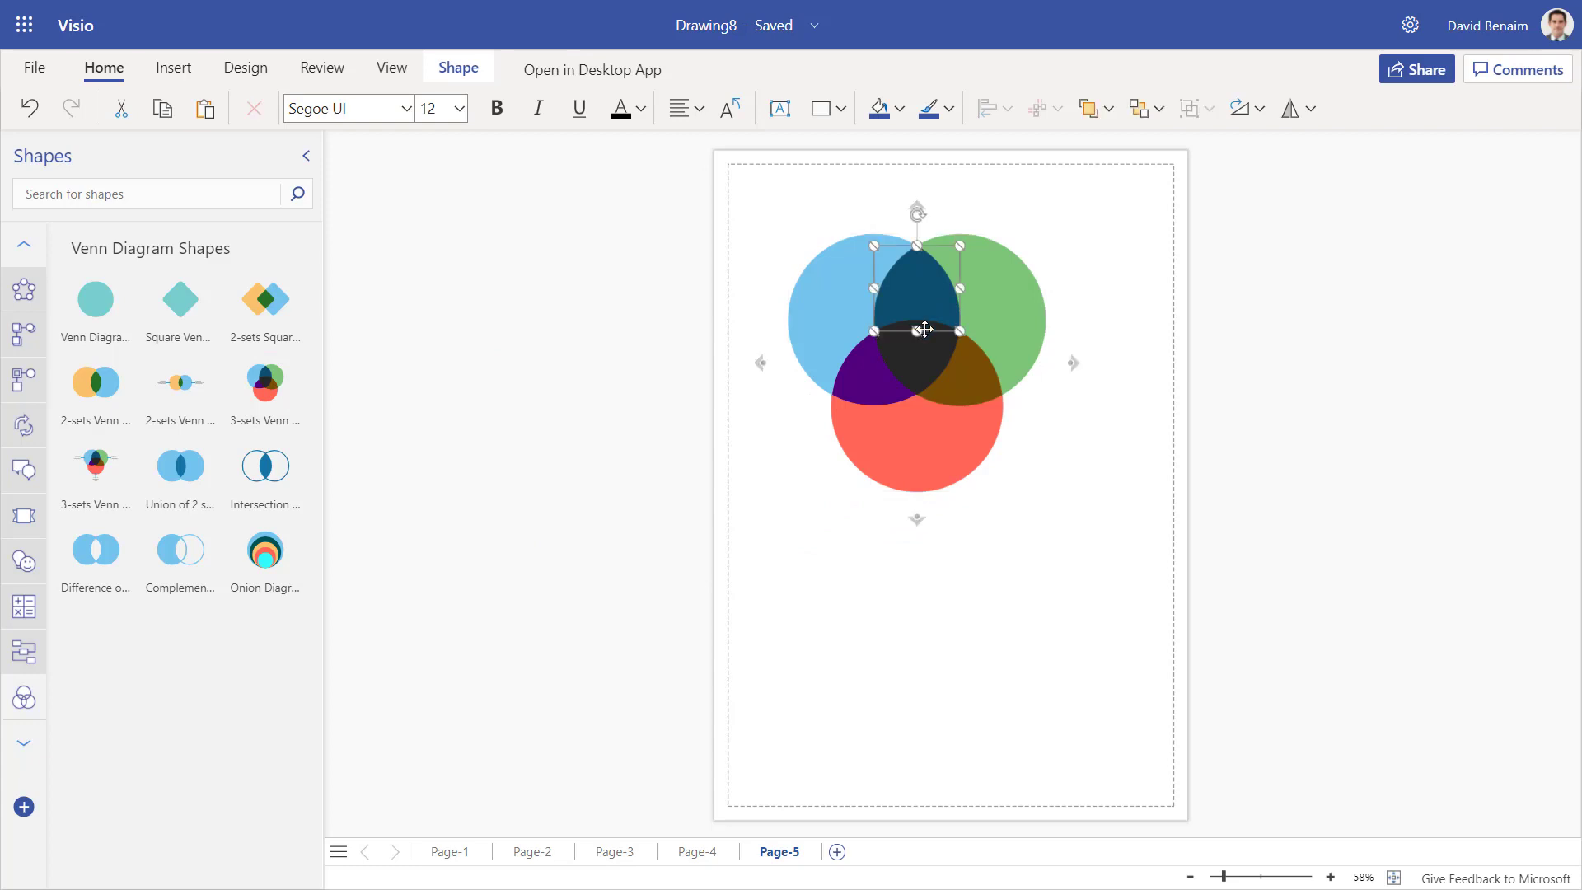
{"action": "type", "text": "T"}
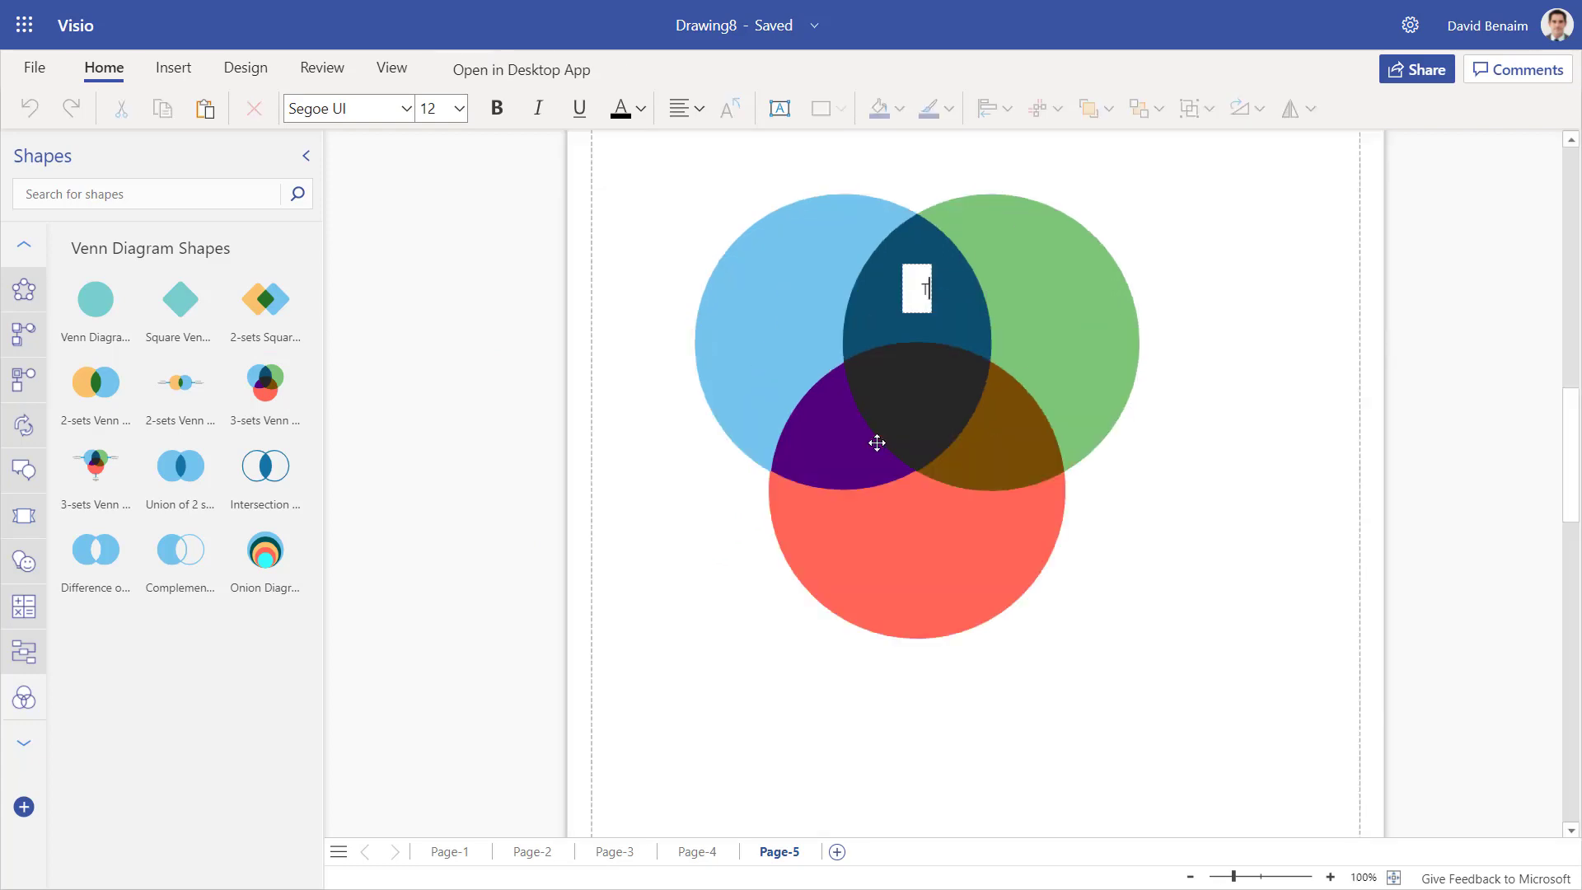
{"action": "type", "text": "ype in the"}
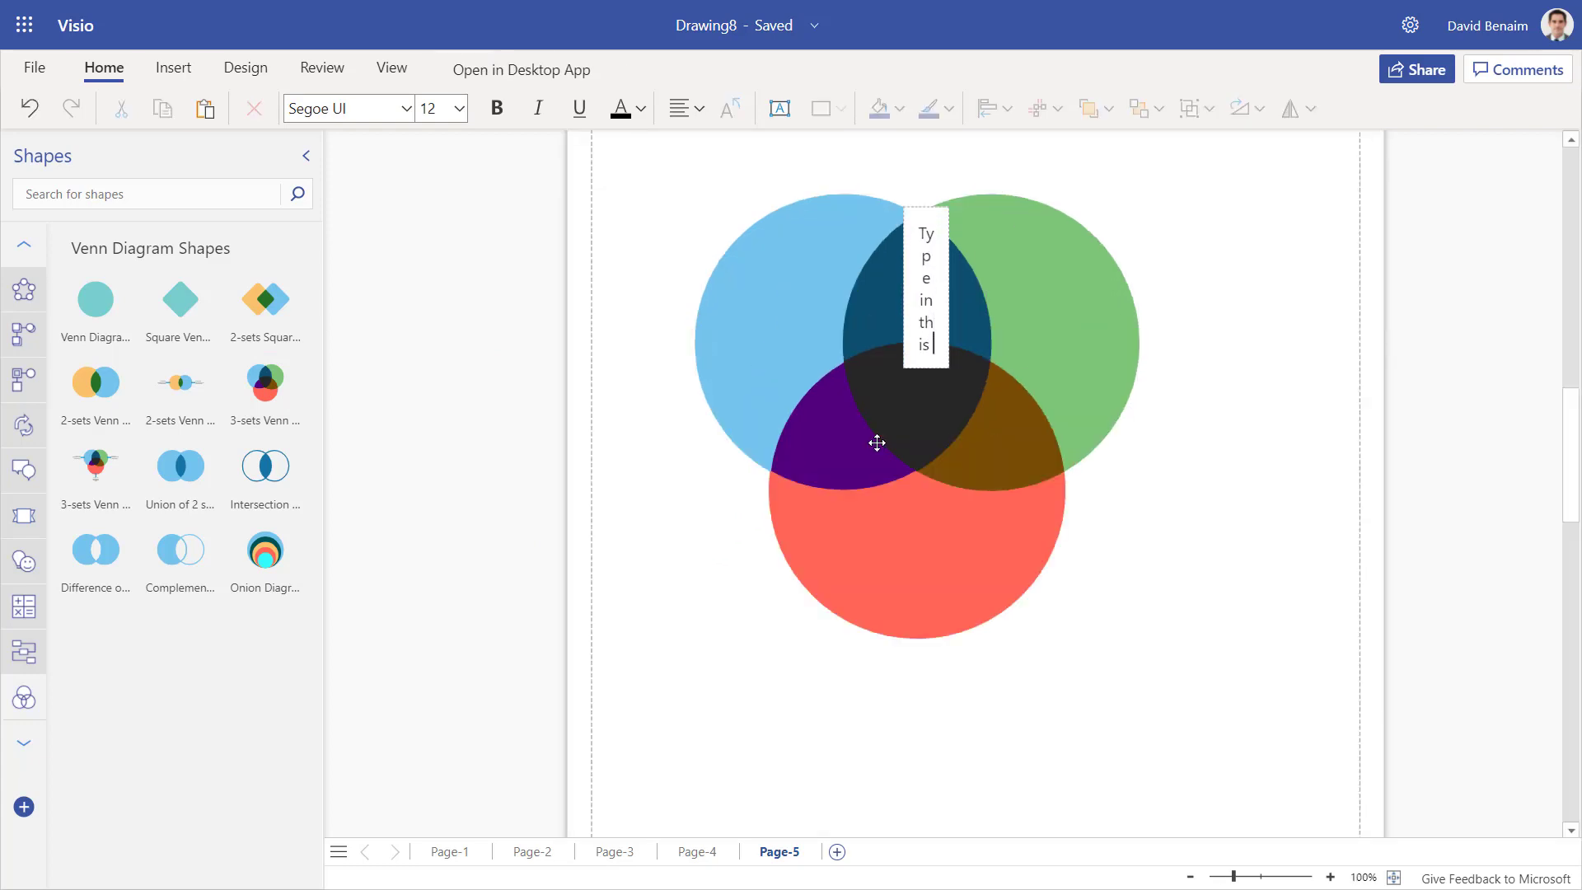
{"action": "type", "text": " part"}
{"action": "left_click", "coordinate": [710, 459]}
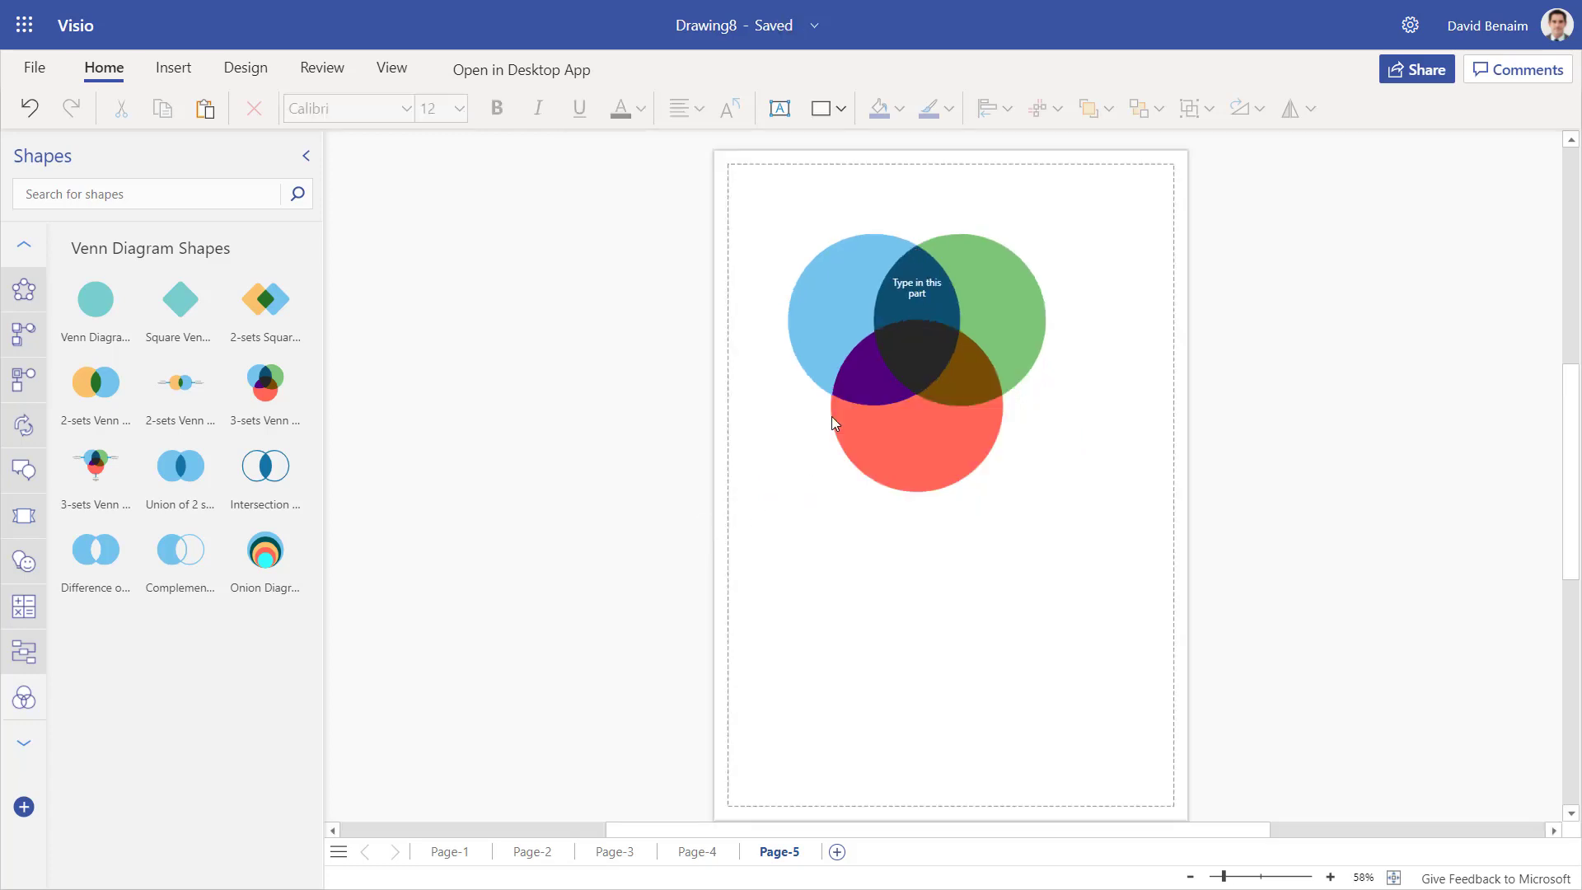
{"action": "left_click", "coordinate": [984, 303]}
{"action": "left_click", "coordinate": [1006, 300]}
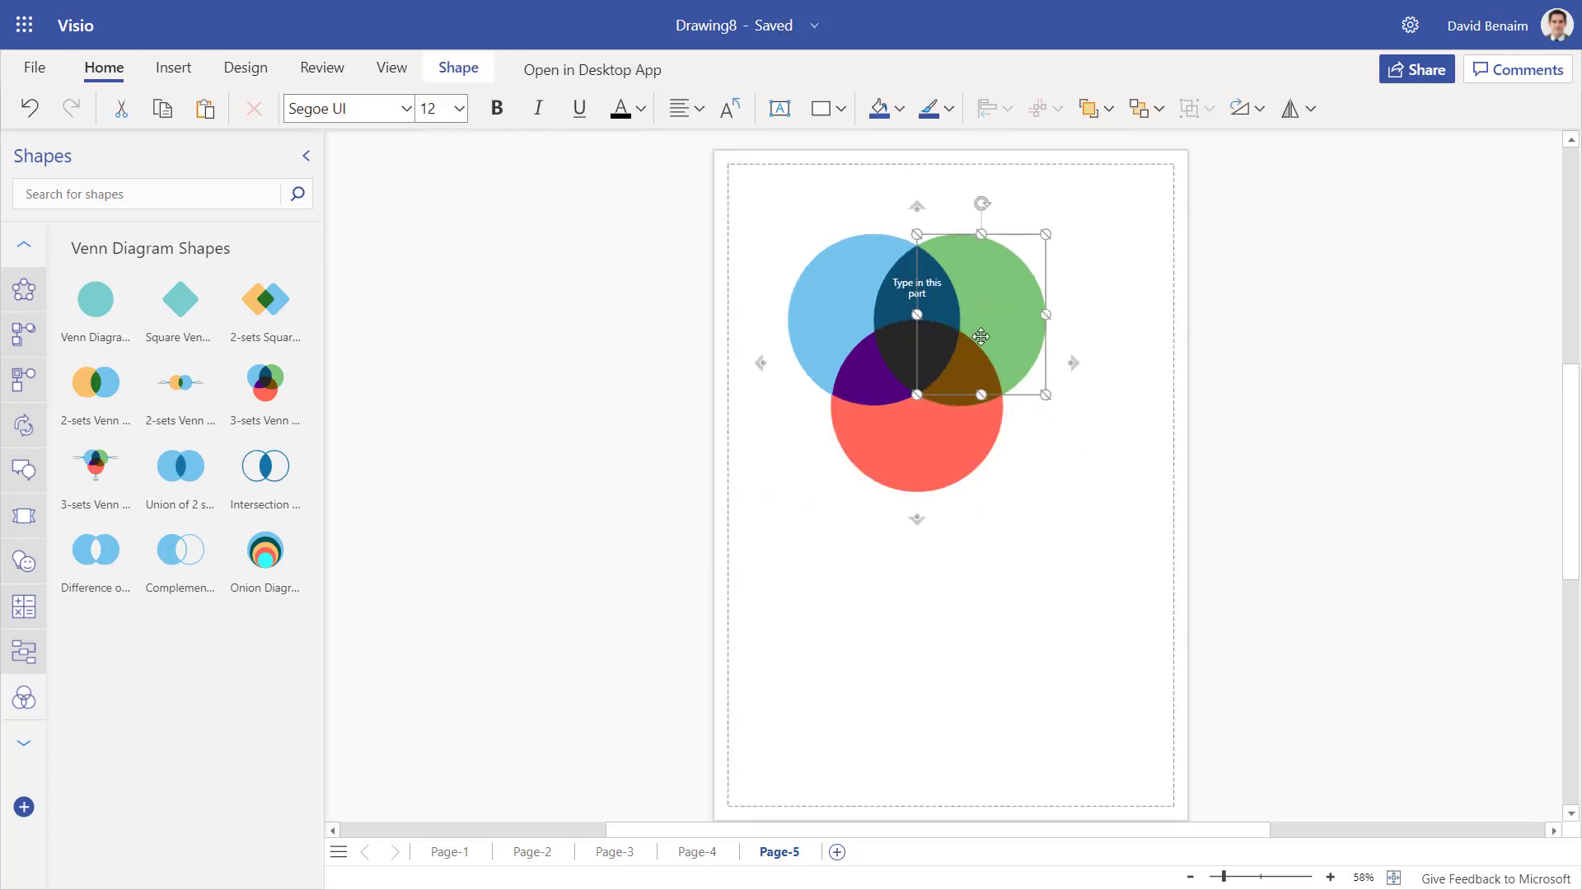
{"action": "type", "text": "Here"}
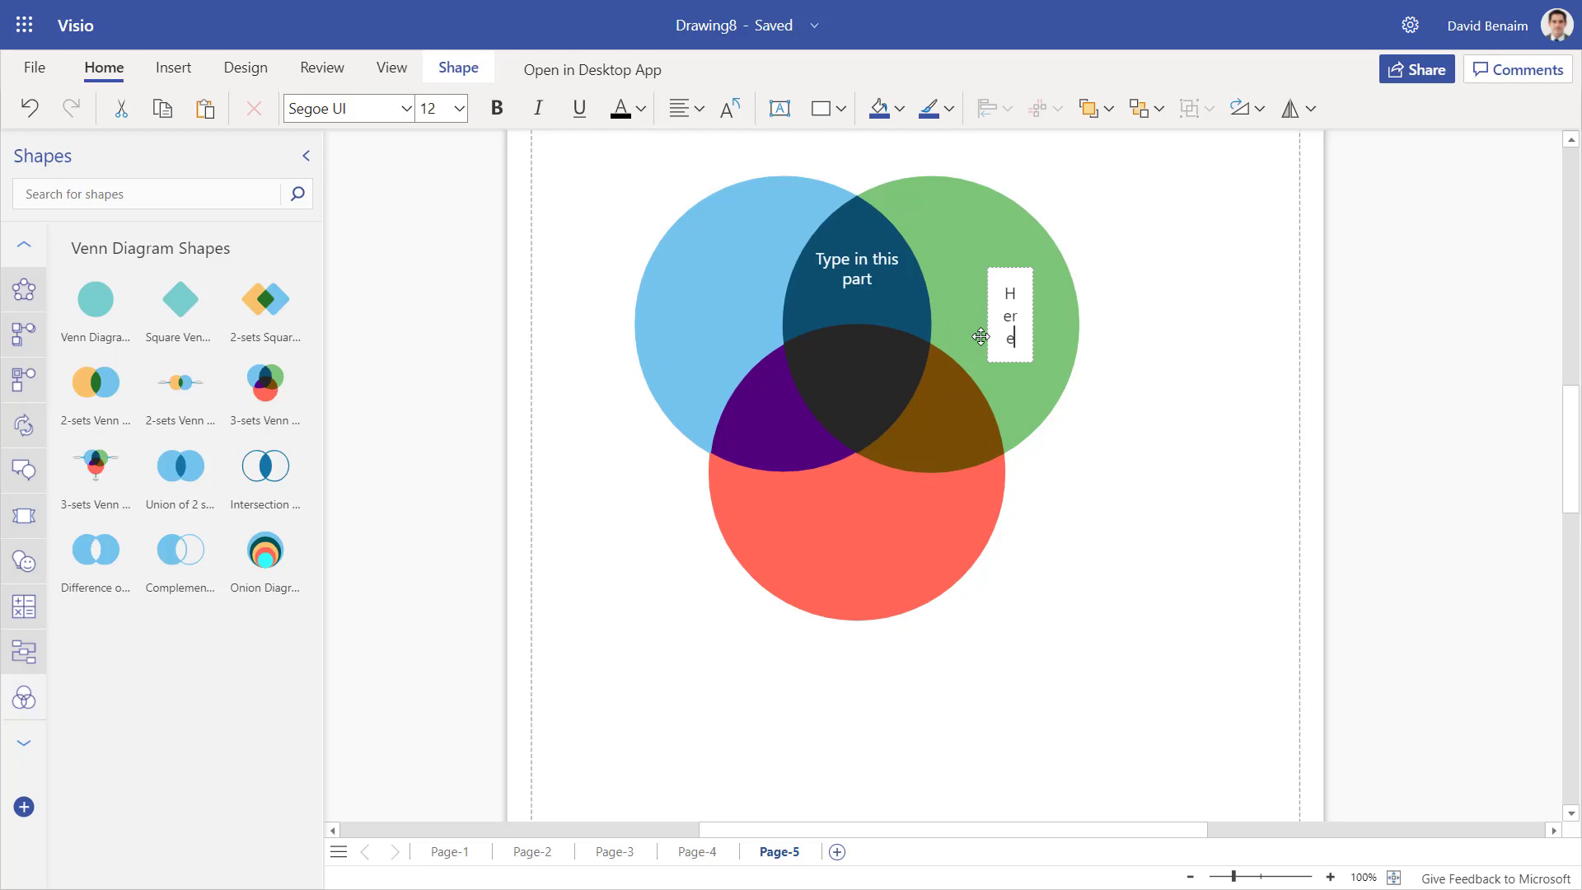
{"action": "left_click", "coordinate": [1076, 370]}
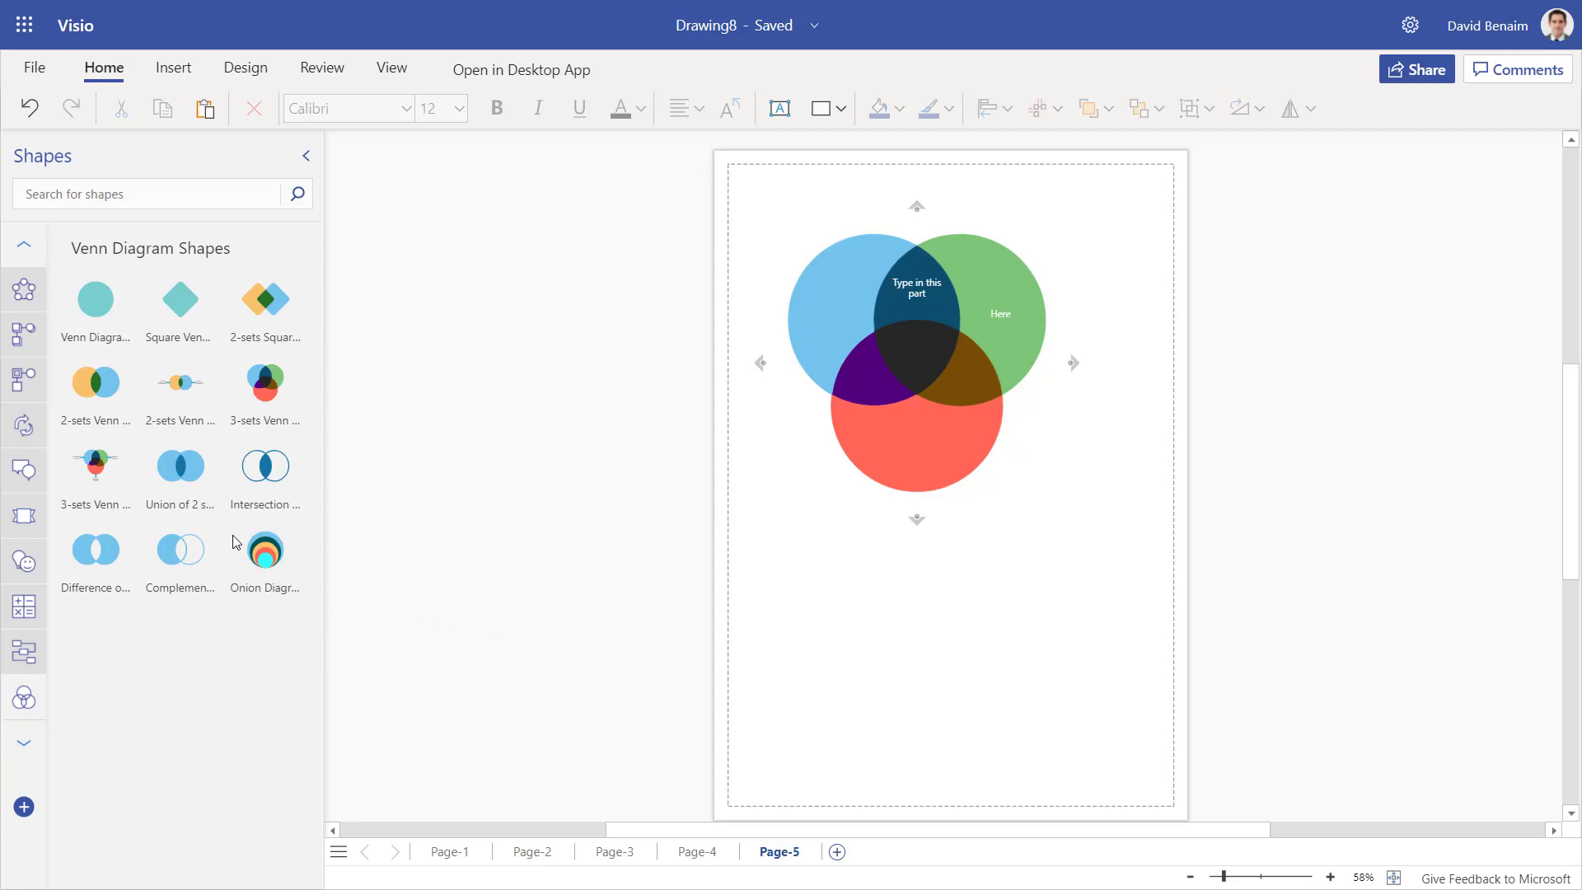
Place a two-set Venn and an onion diagram below the three-set Venn
{"action": "left_click_drag", "start_coordinate": [95, 382], "coordinate": [851, 599]}
{"action": "left_click_drag", "start_coordinate": [264, 551], "coordinate": [862, 696]}
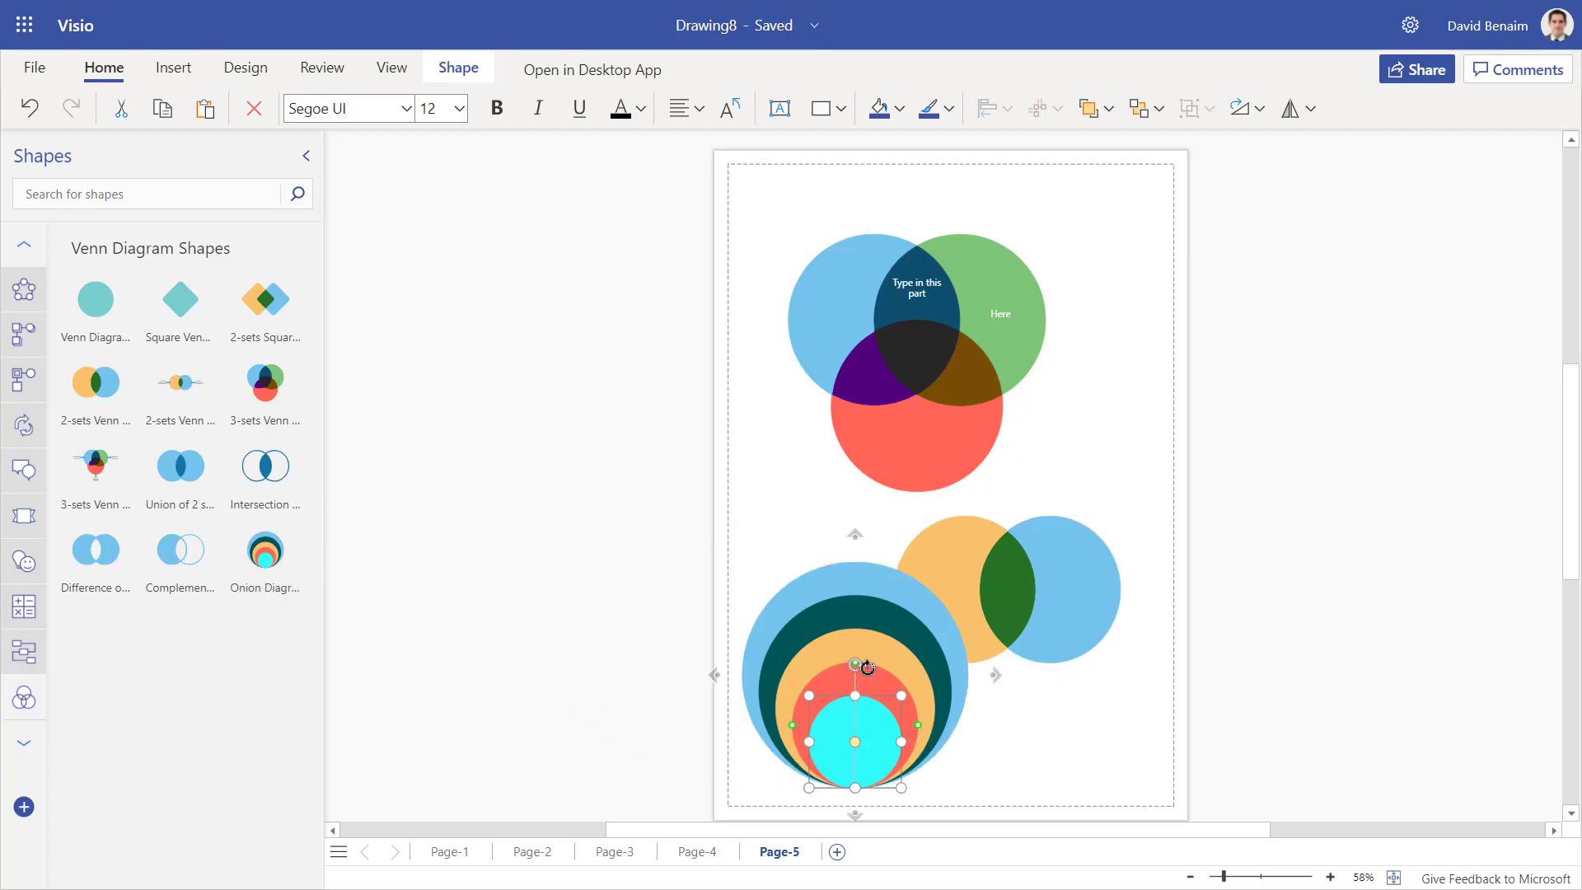
{"action": "left_click", "coordinate": [875, 641]}
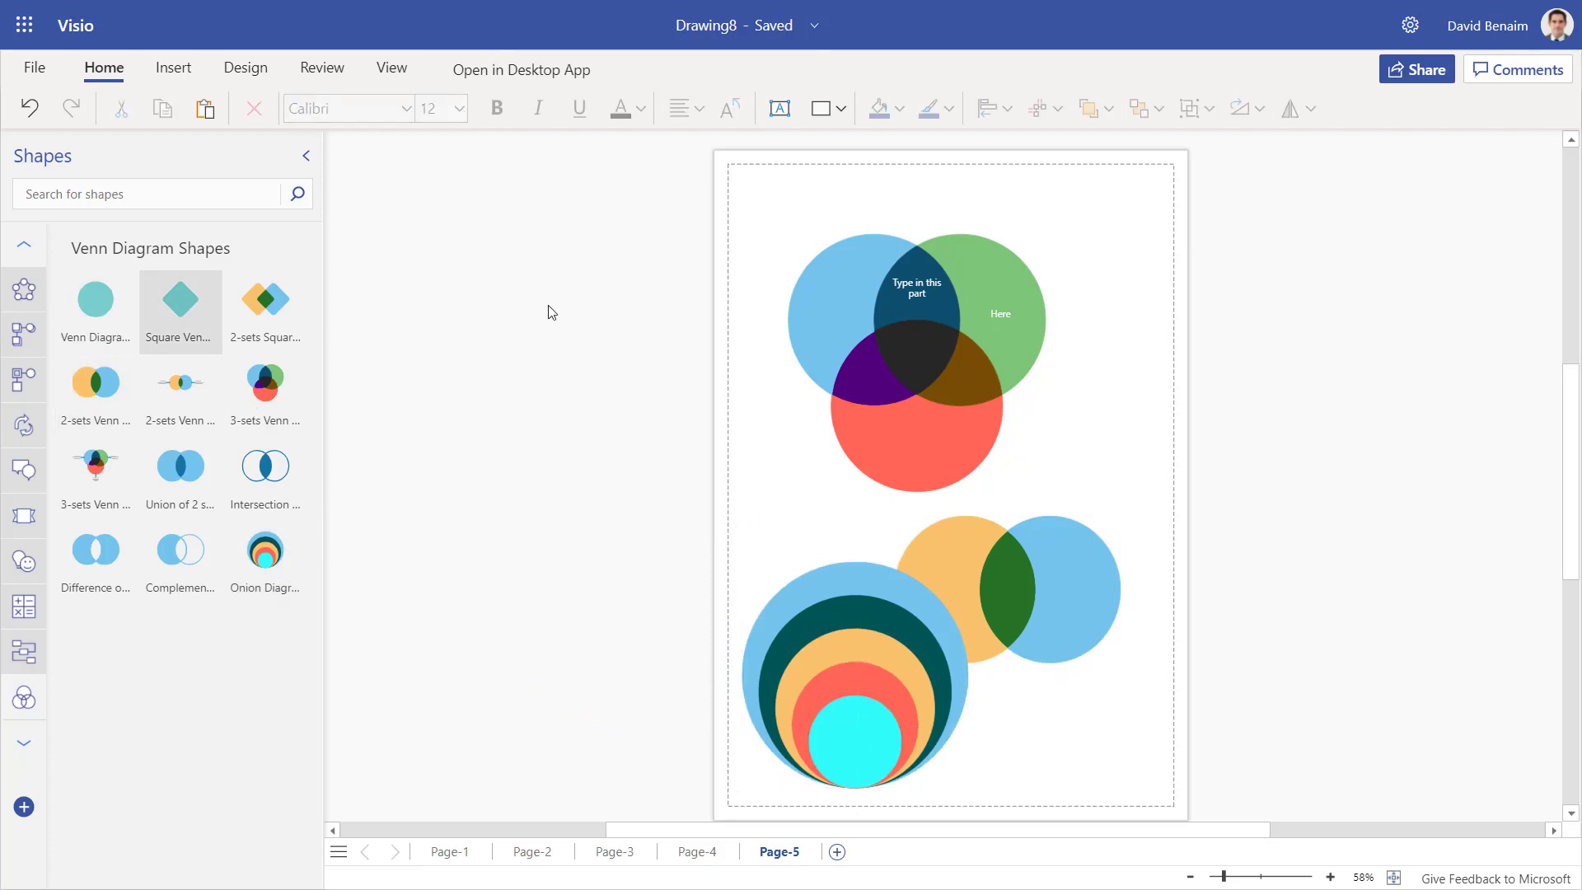
{"action": "left_click", "coordinate": [810, 269]}
{"action": "left_click", "coordinate": [809, 266]}
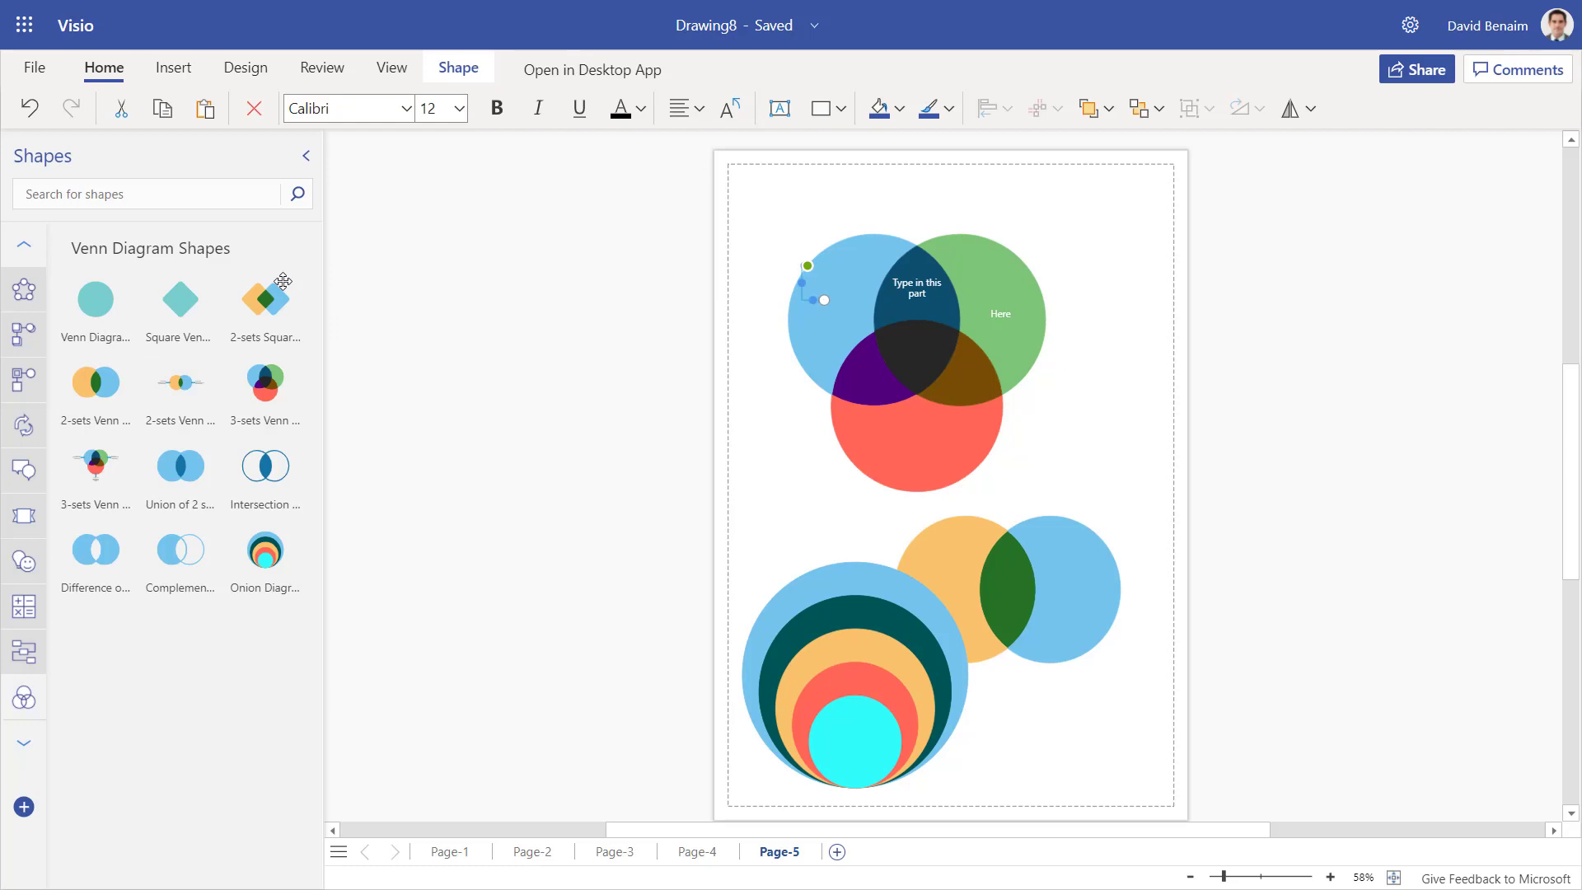
Add a single Venn circle on the right half and label it 'Separate'
{"action": "left_click_drag", "start_coordinate": [95, 299], "coordinate": [1275, 271]}
{"action": "left_click_drag", "start_coordinate": [96, 299], "coordinate": [1295, 347]}
{"action": "double_click", "coordinate": [1294, 294]}
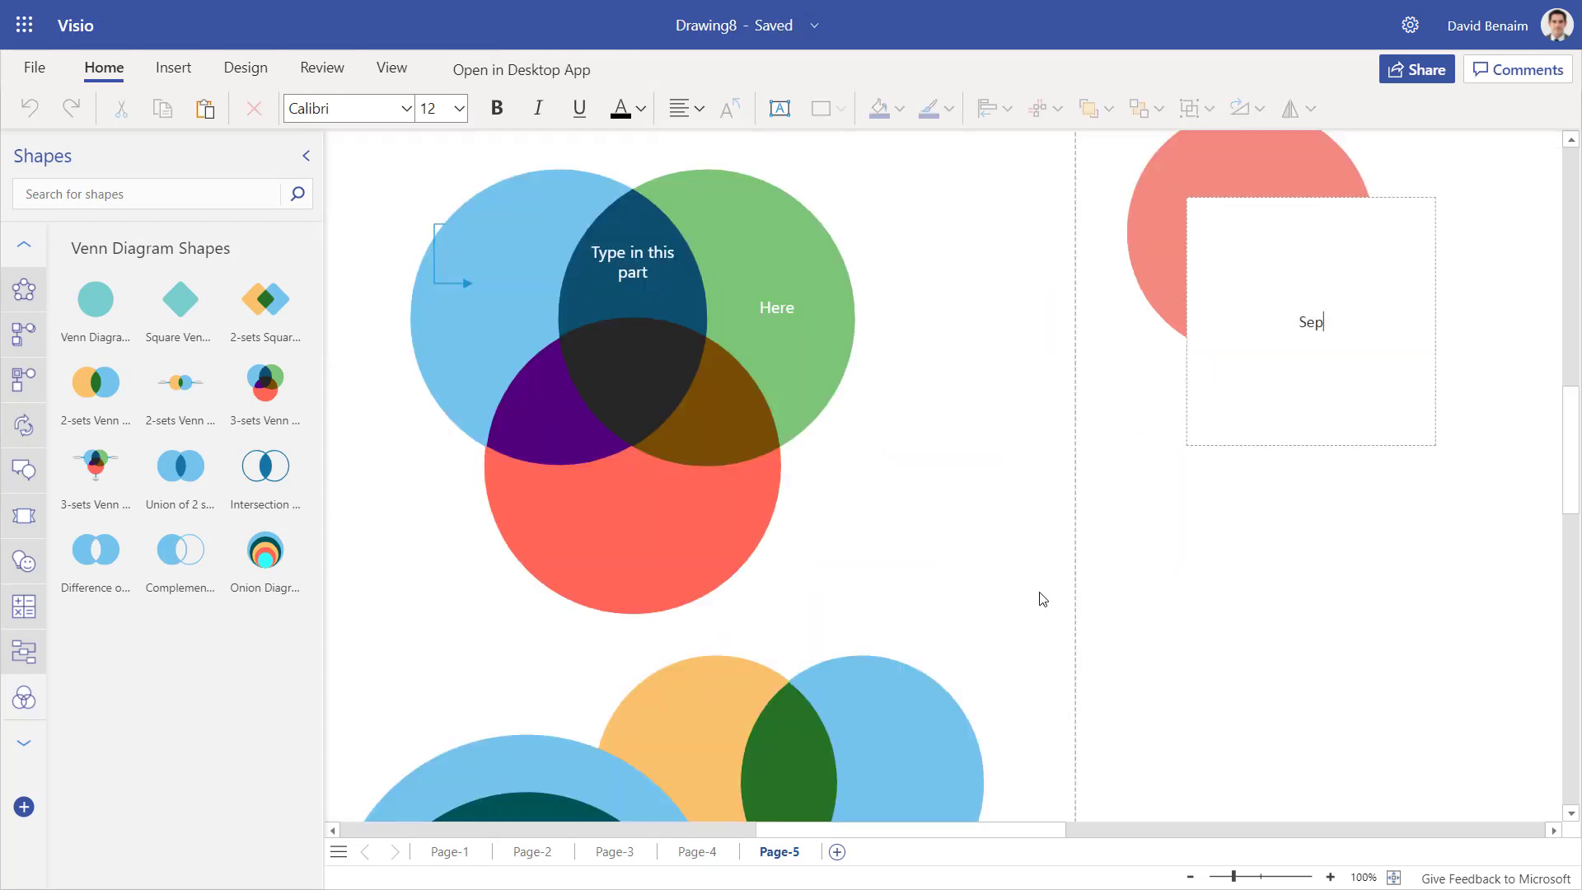
{"action": "left_click", "coordinate": [1237, 678]}
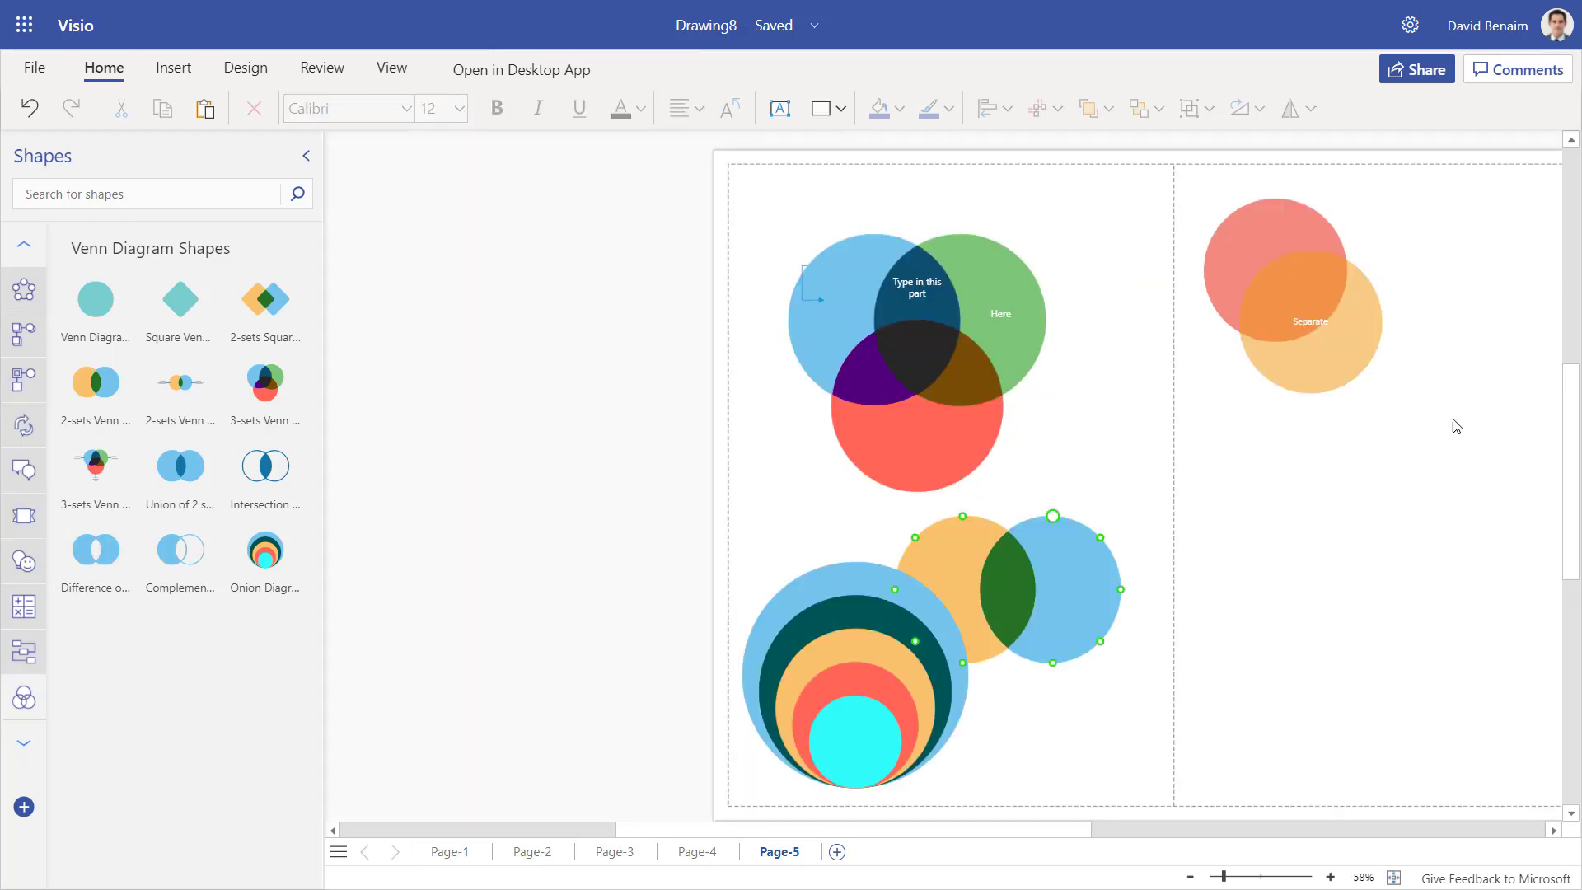
Move the Separate circle down clear of the red circle and attach a connected banner above it
{"action": "left_click", "coordinate": [1358, 346]}
{"action": "left_click_drag", "start_coordinate": [1358, 346], "coordinate": [1483, 479]}
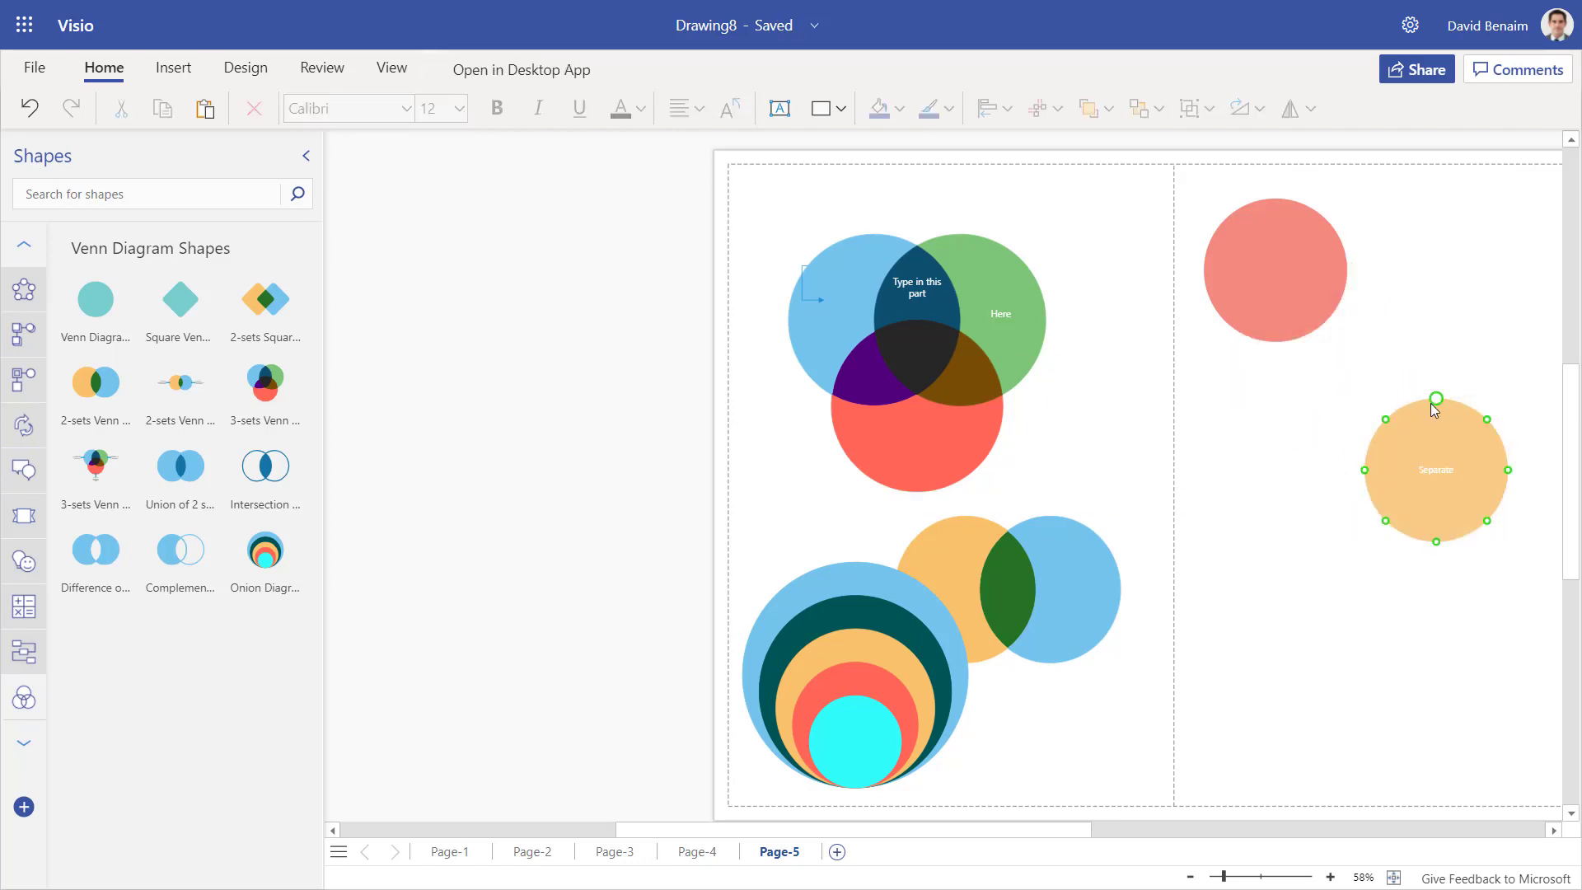
{"action": "mouse_move", "coordinate": [1436, 371]}
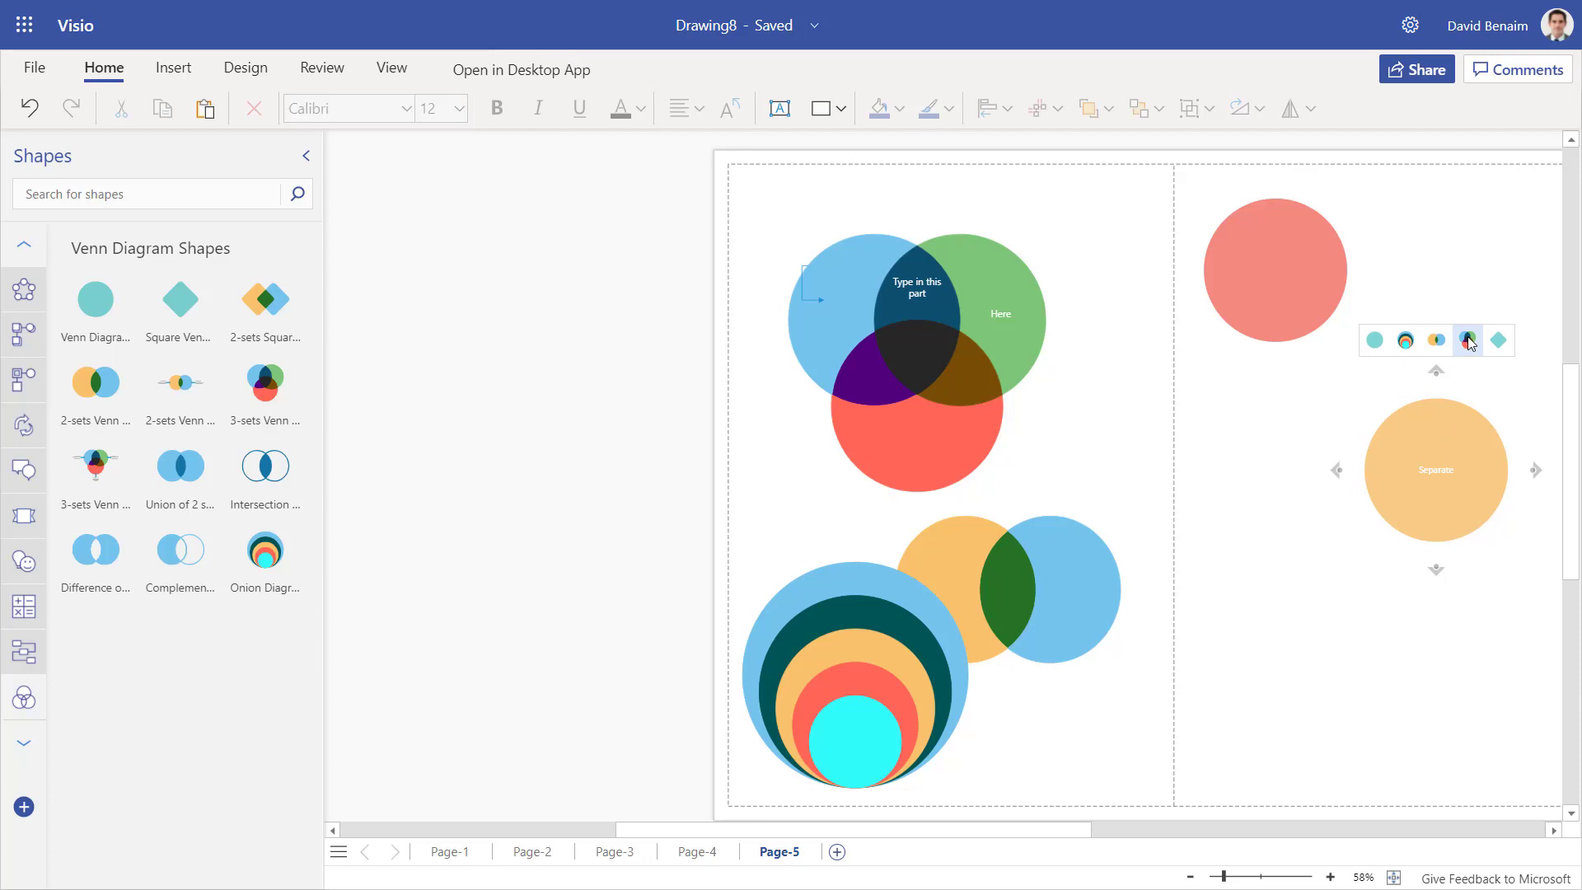
{"action": "left_click", "coordinate": [33, 520]}
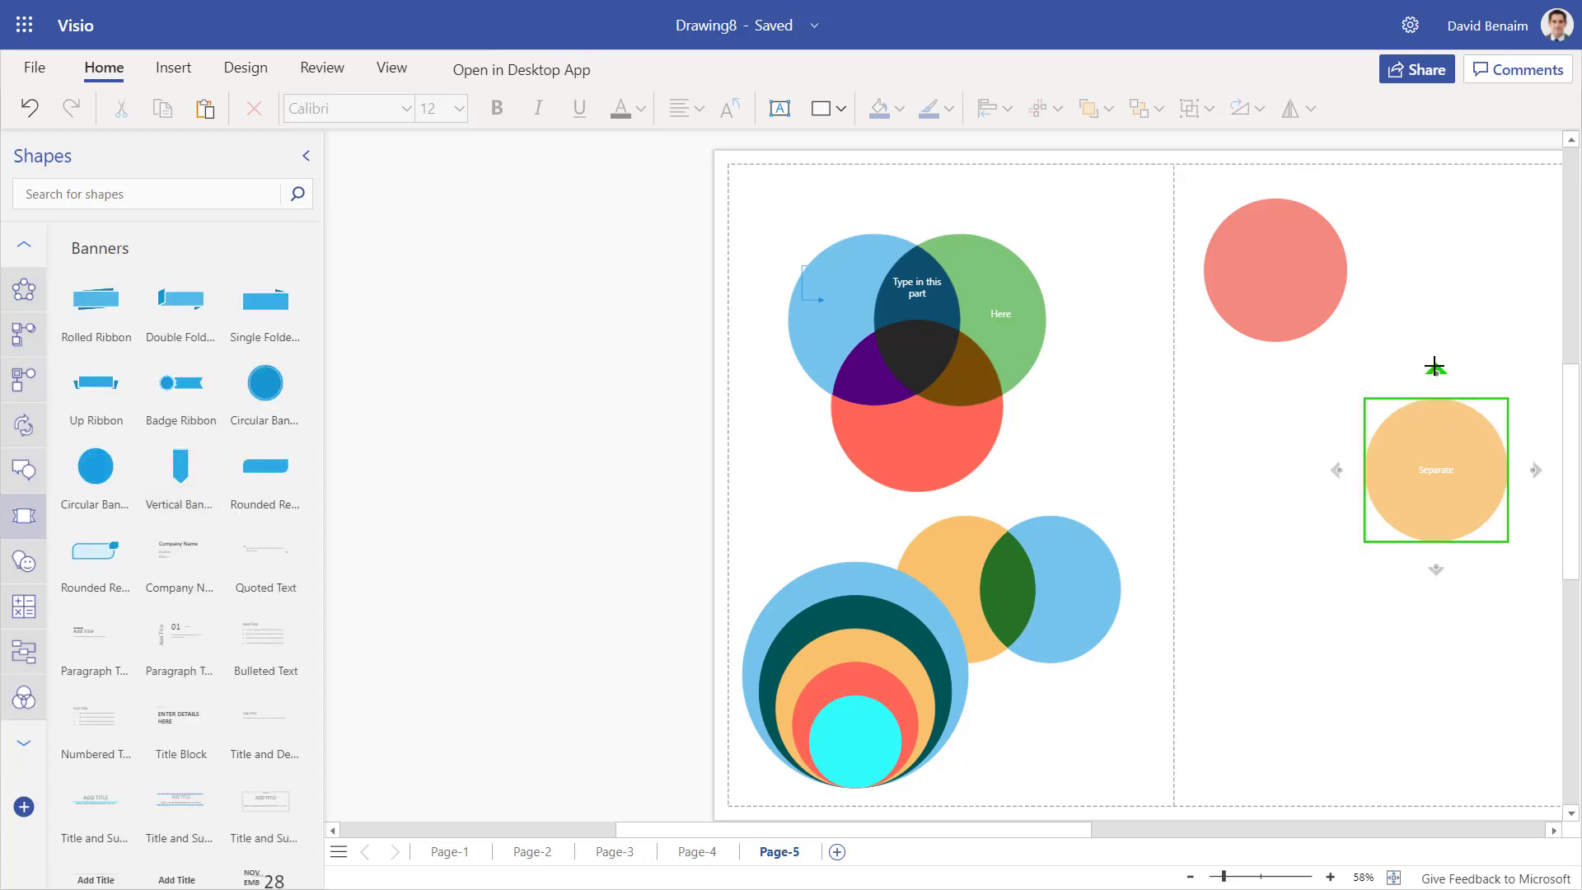
{"action": "mouse_move", "coordinate": [1435, 368]}
{"action": "left_click", "coordinate": [1436, 339]}
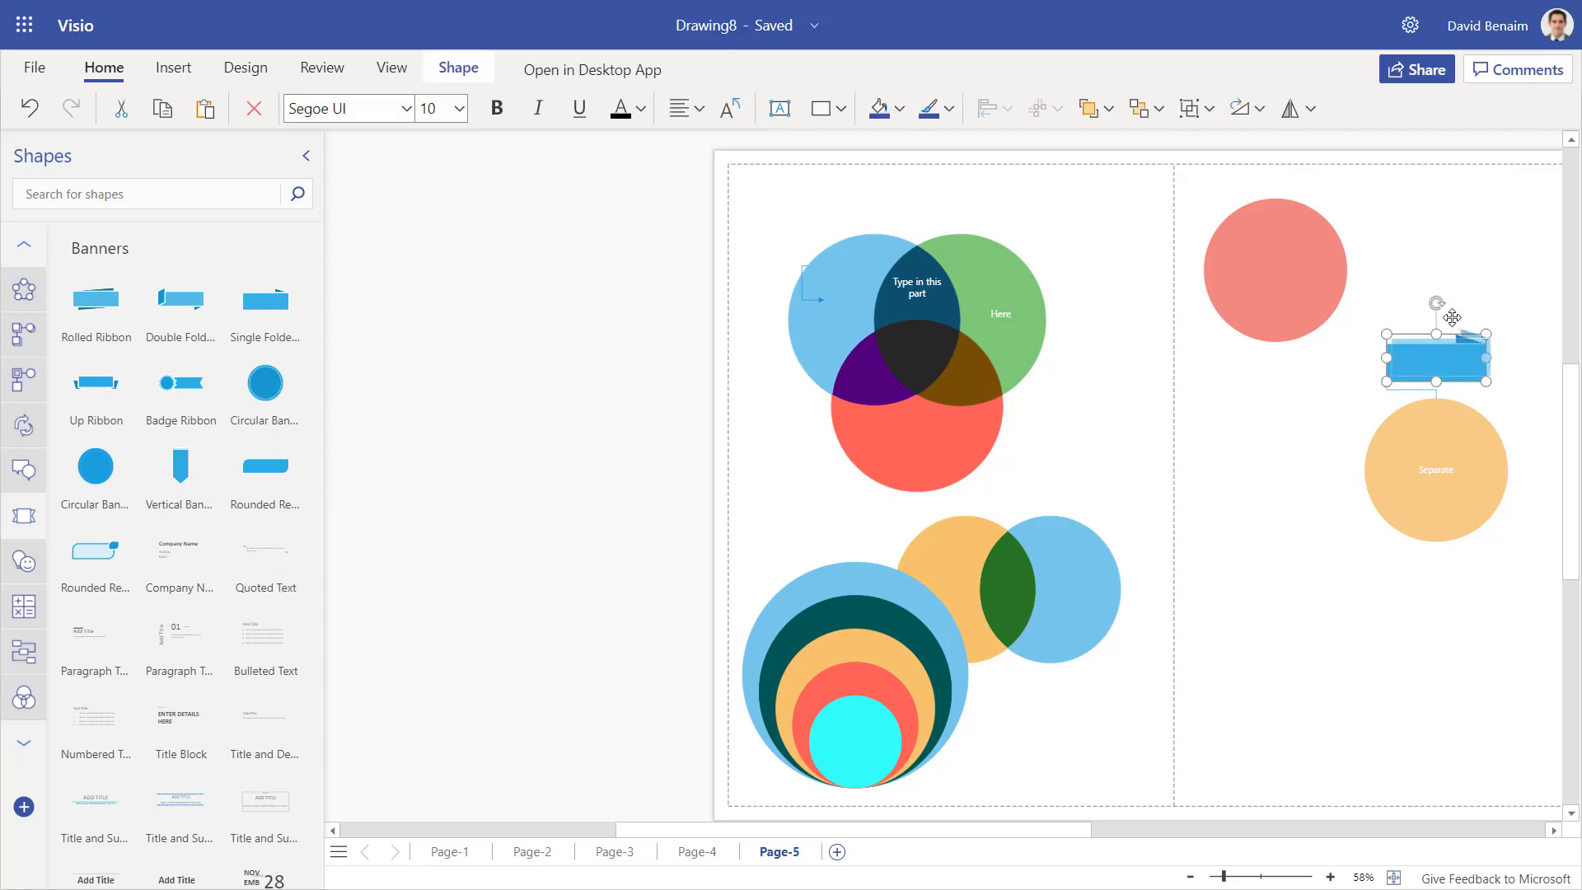
Raise the banner higher above the circle and label it 'Type here'
{"action": "left_click_drag", "start_coordinate": [1432, 350], "coordinate": [1457, 287]}
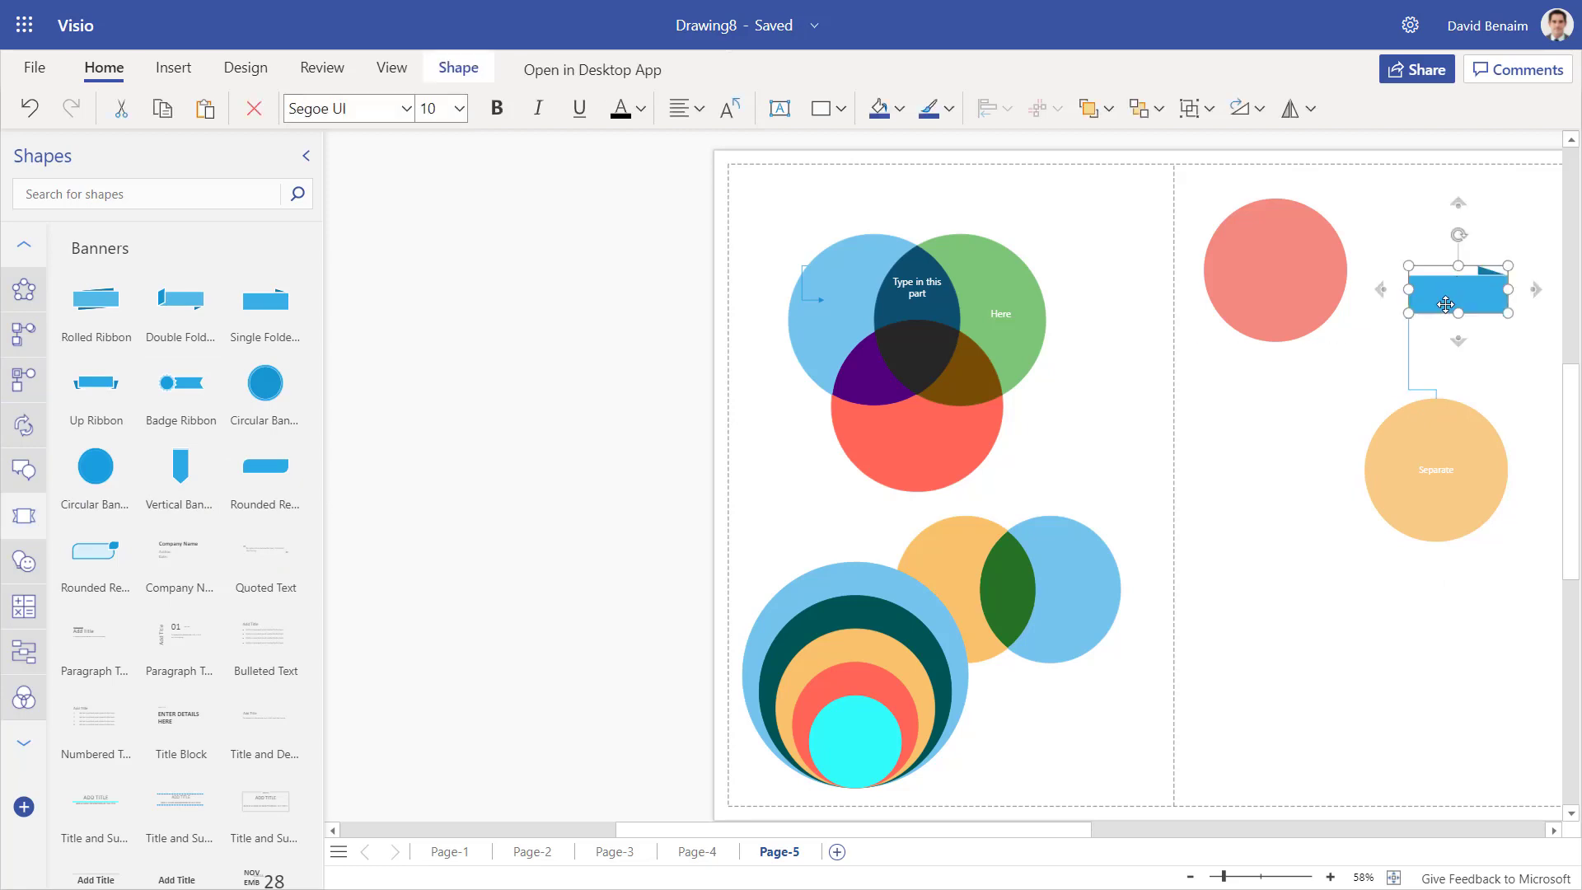
{"action": "double_click", "coordinate": [1446, 304]}
{"action": "type", "text": "Type here"}
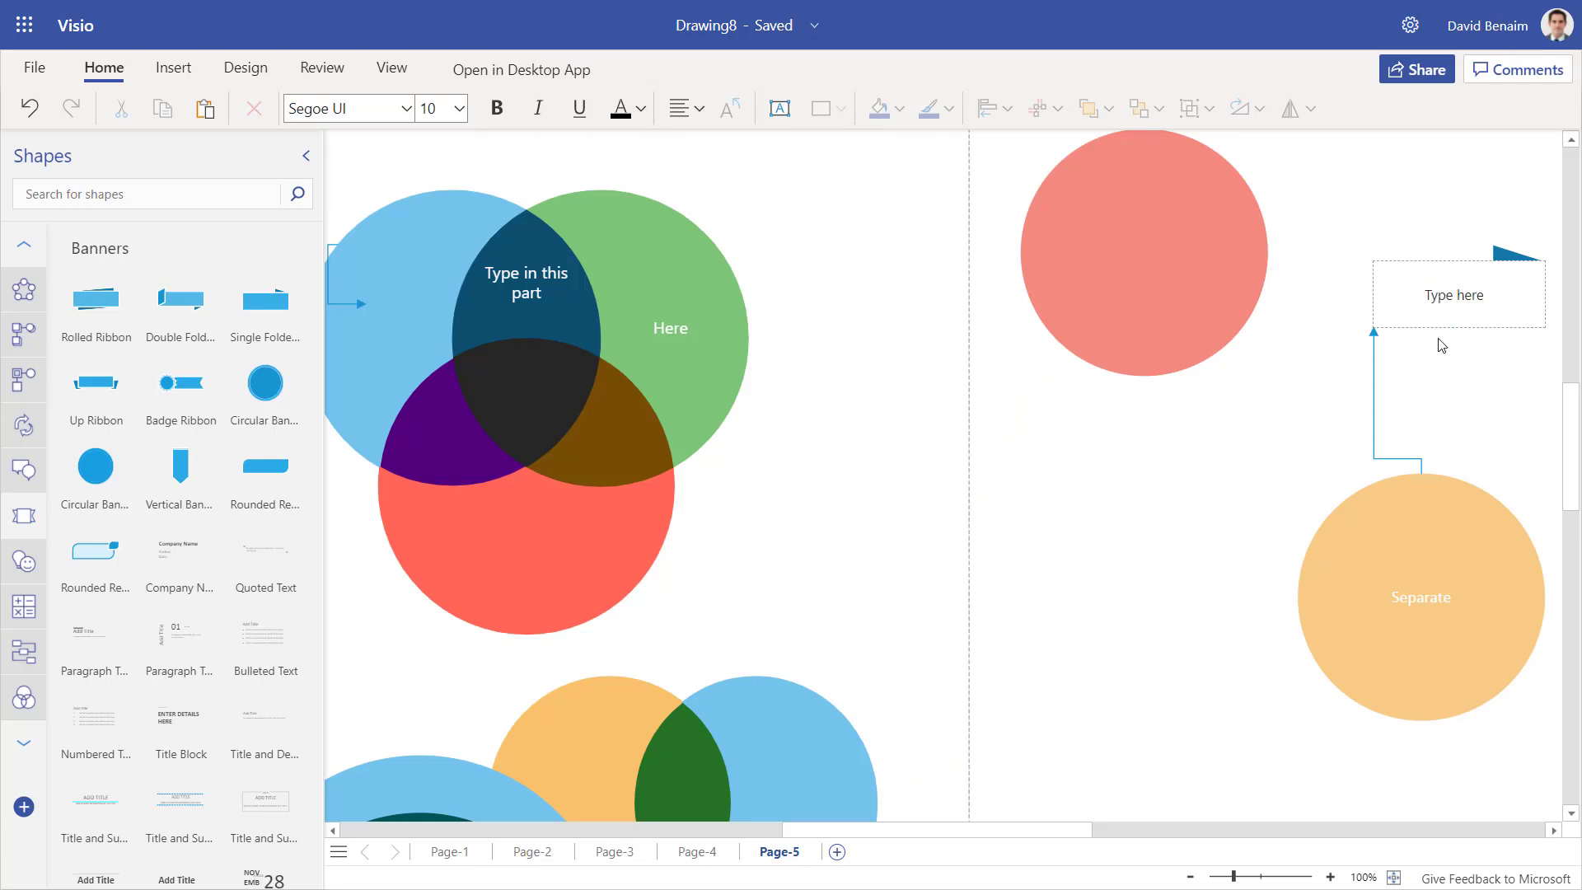
{"action": "left_click", "coordinate": [1074, 606]}
Label the connector between the banner and the Separate circle 'OPtion A'
{"action": "left_click", "coordinate": [1462, 515]}
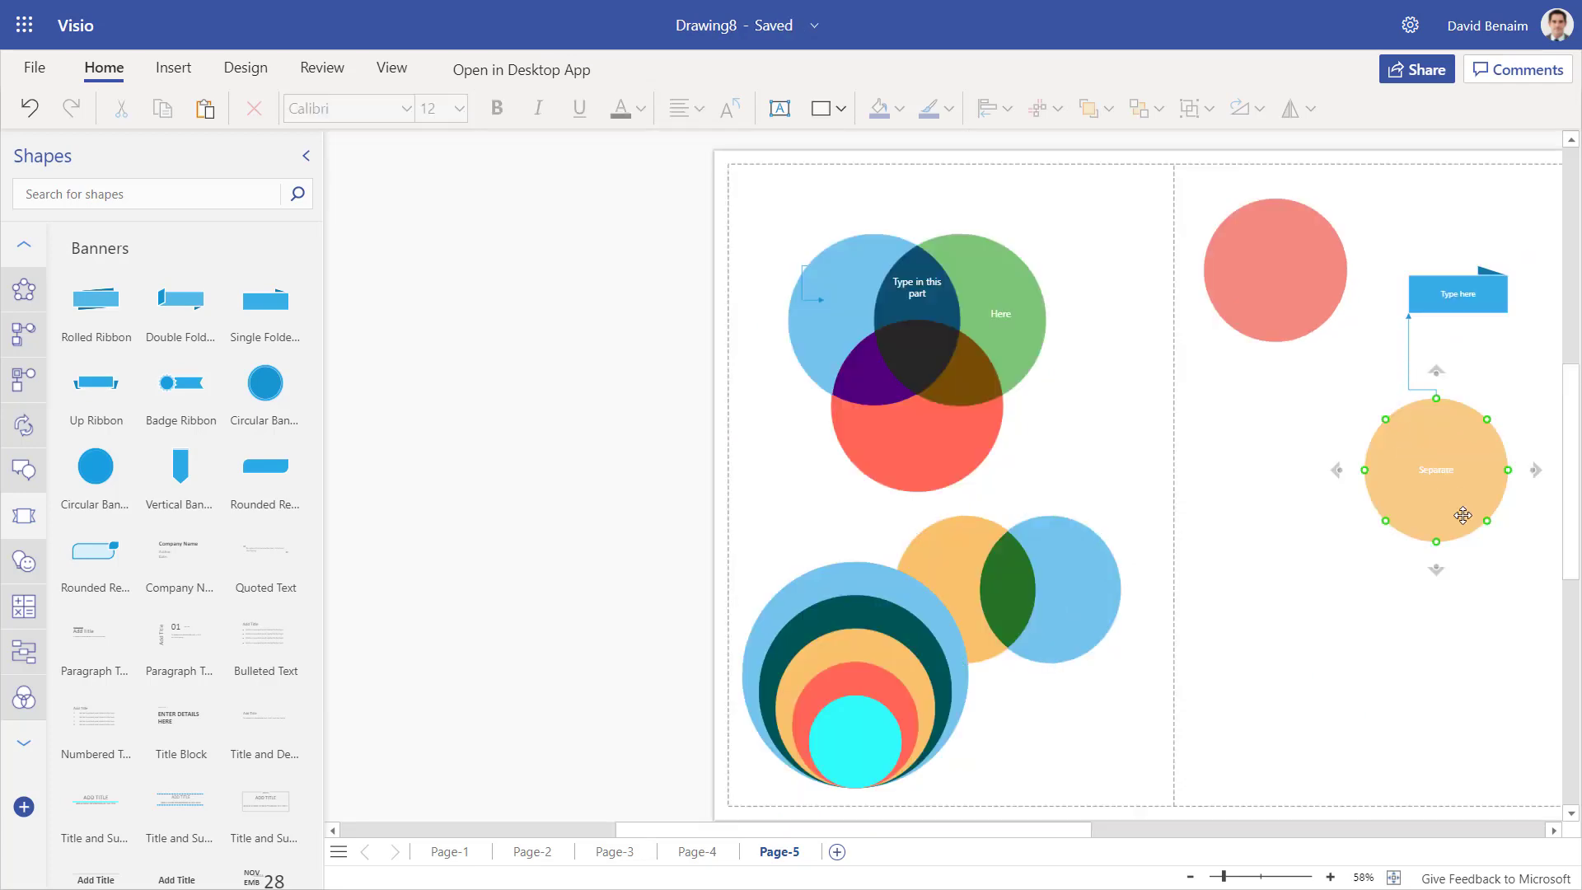
{"action": "left_click", "coordinate": [1409, 370]}
{"action": "left_click", "coordinate": [1409, 354]}
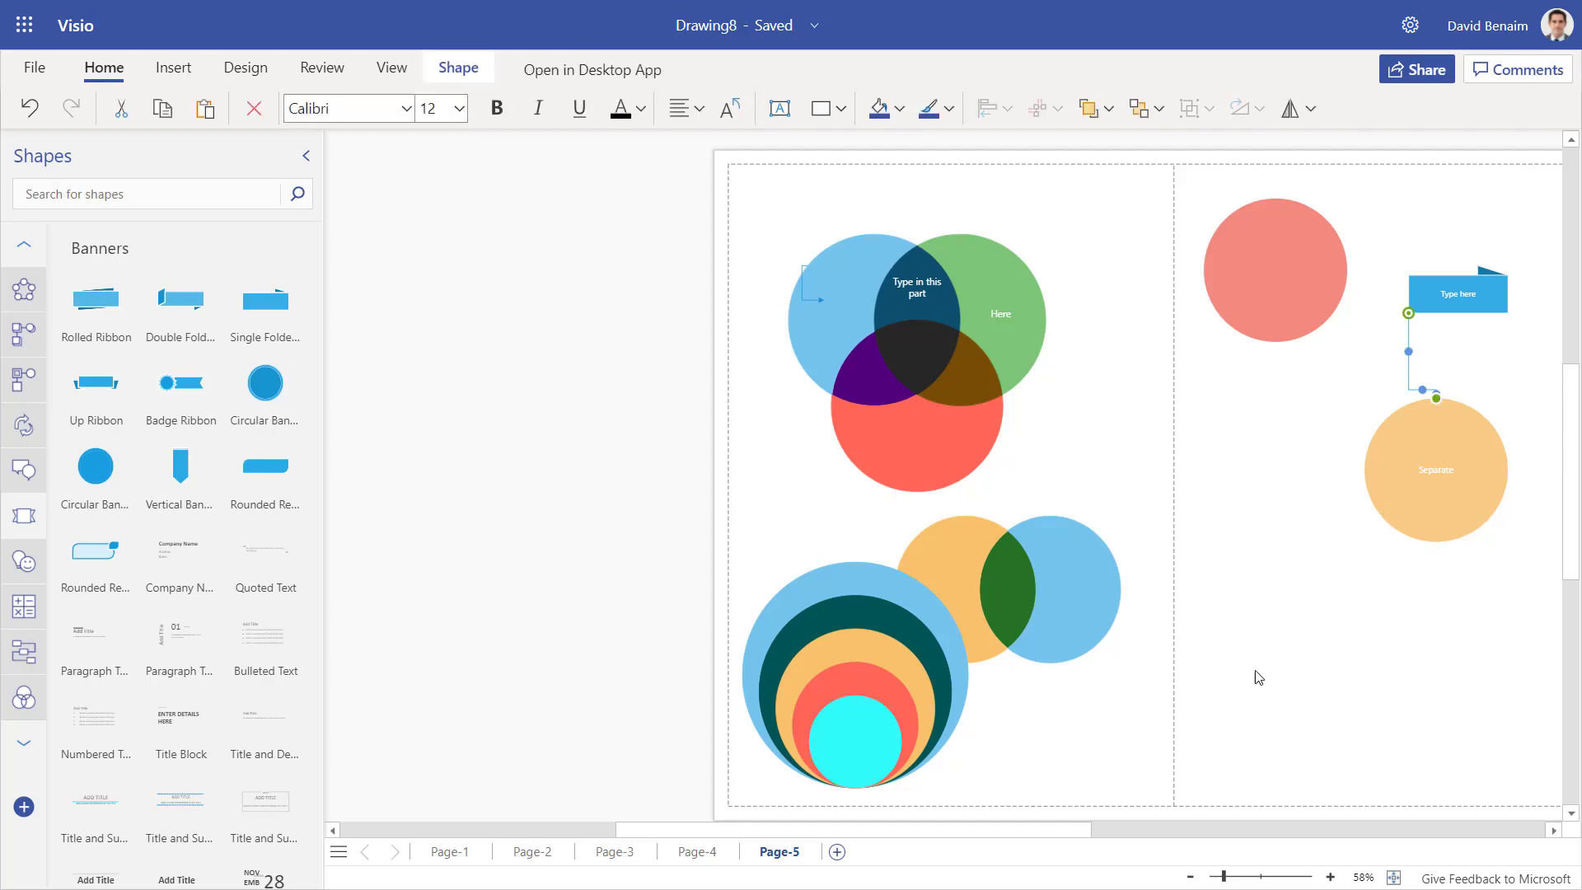
{"action": "type", "text": "OPtion A"}
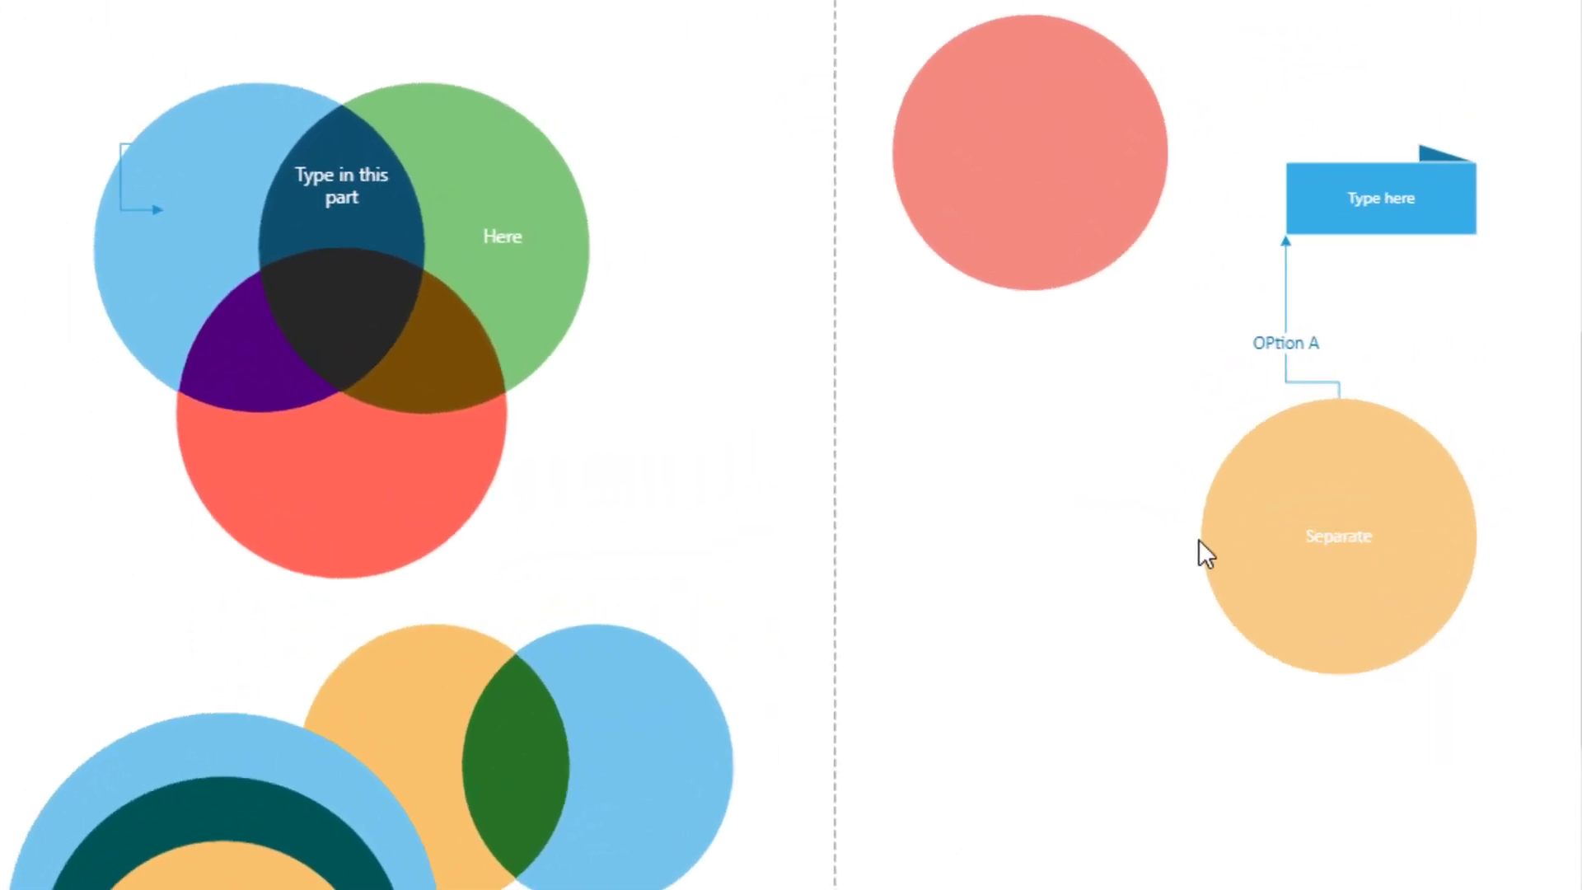
Draw a connector from the Separate circle to the blue circle and select it
{"action": "left_click", "coordinate": [1331, 543]}
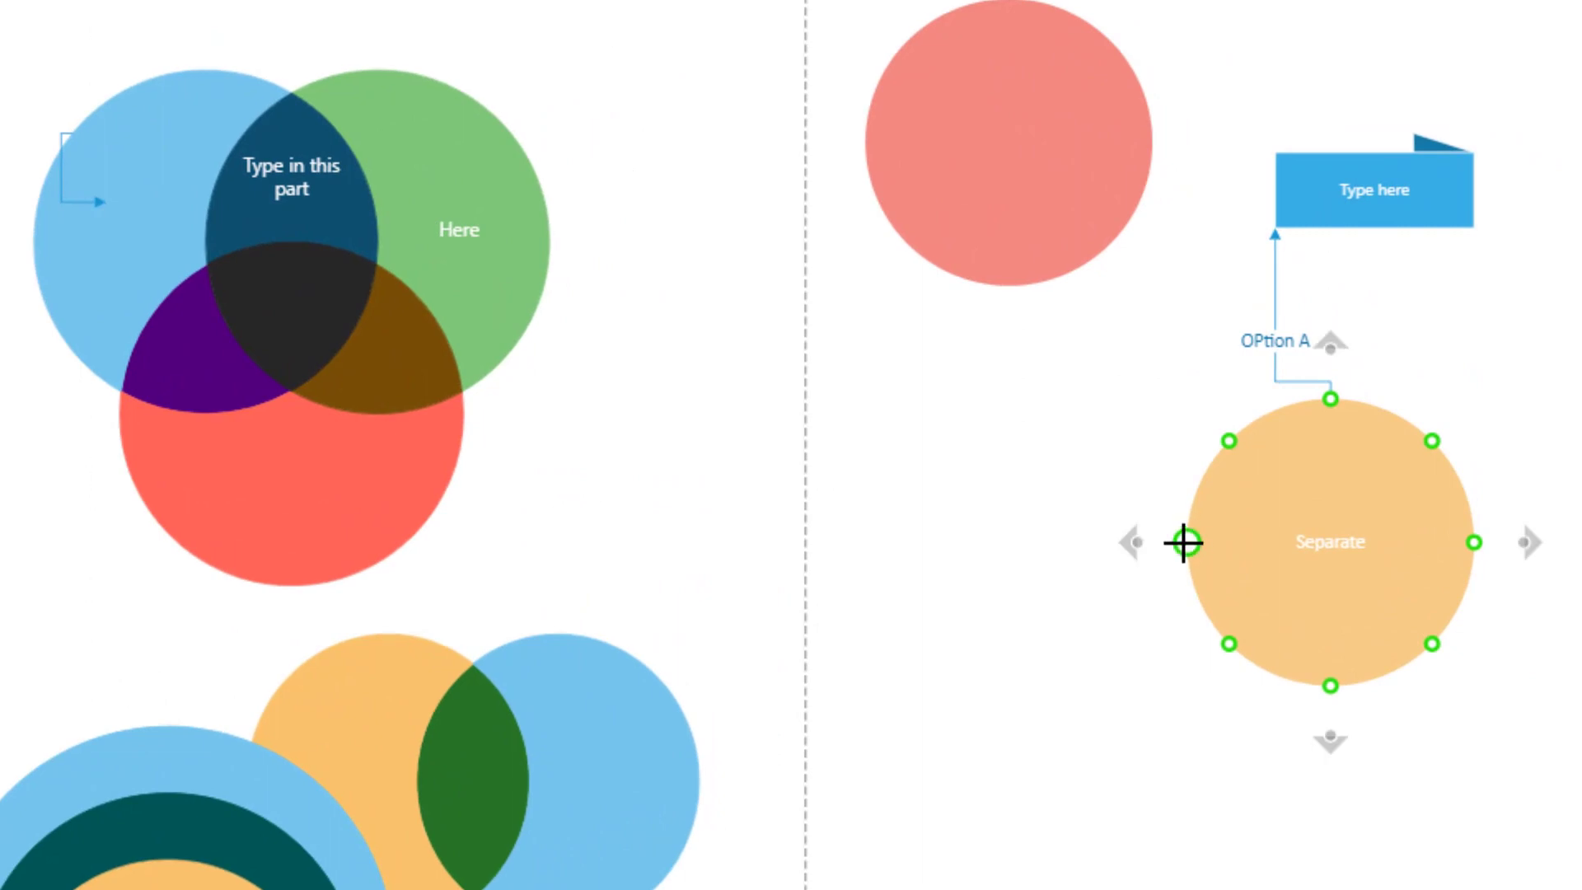
{"action": "left_click_drag", "start_coordinate": [1187, 543], "coordinate": [695, 774]}
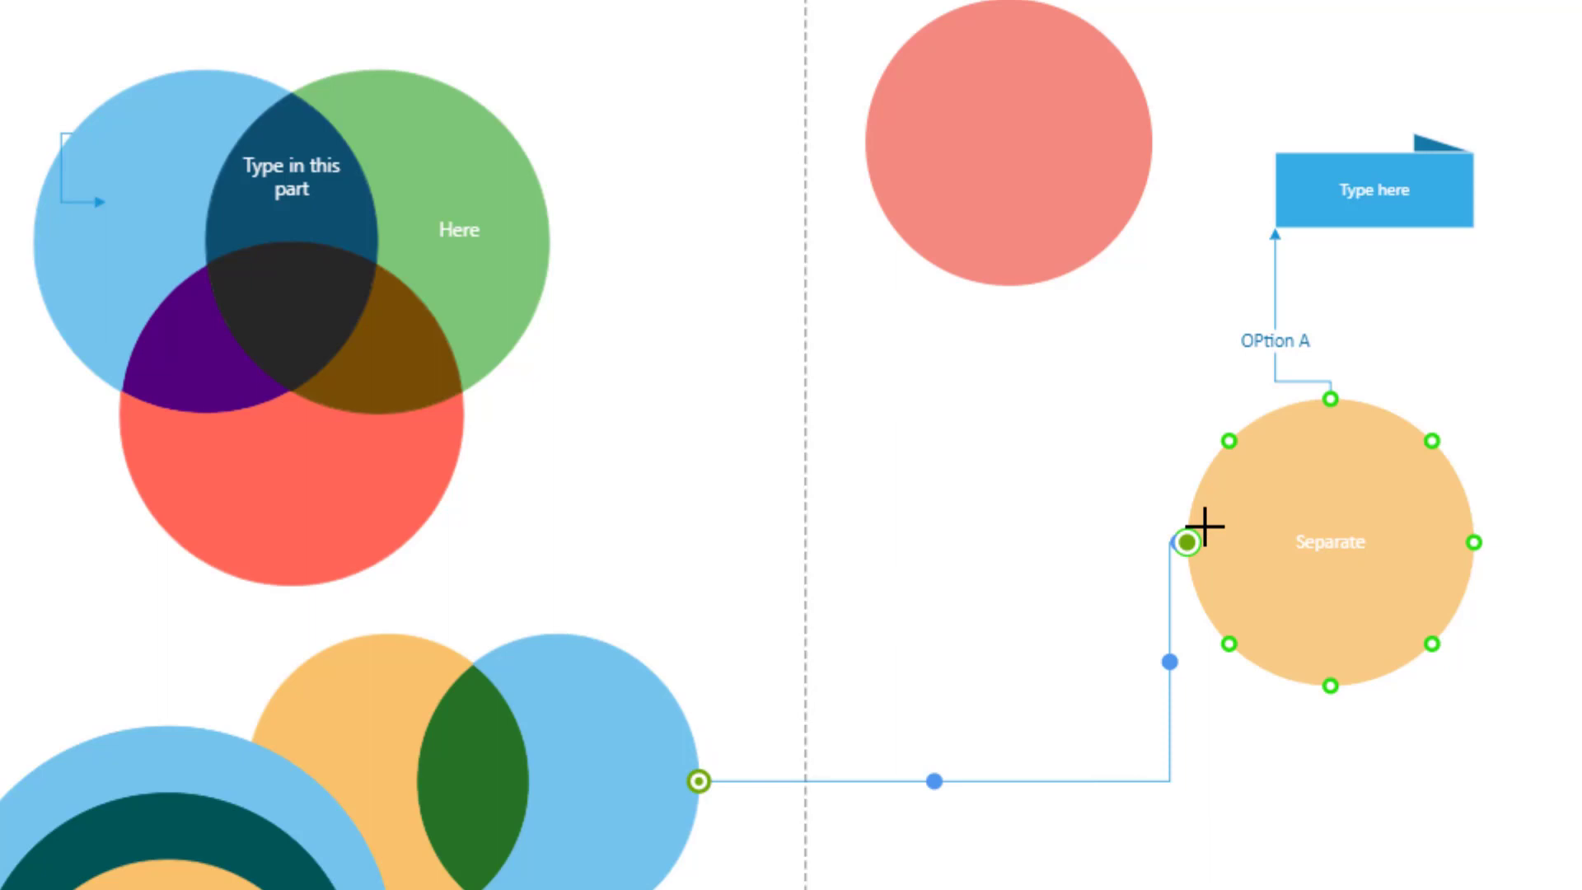
{"action": "left_click", "coordinate": [1208, 832]}
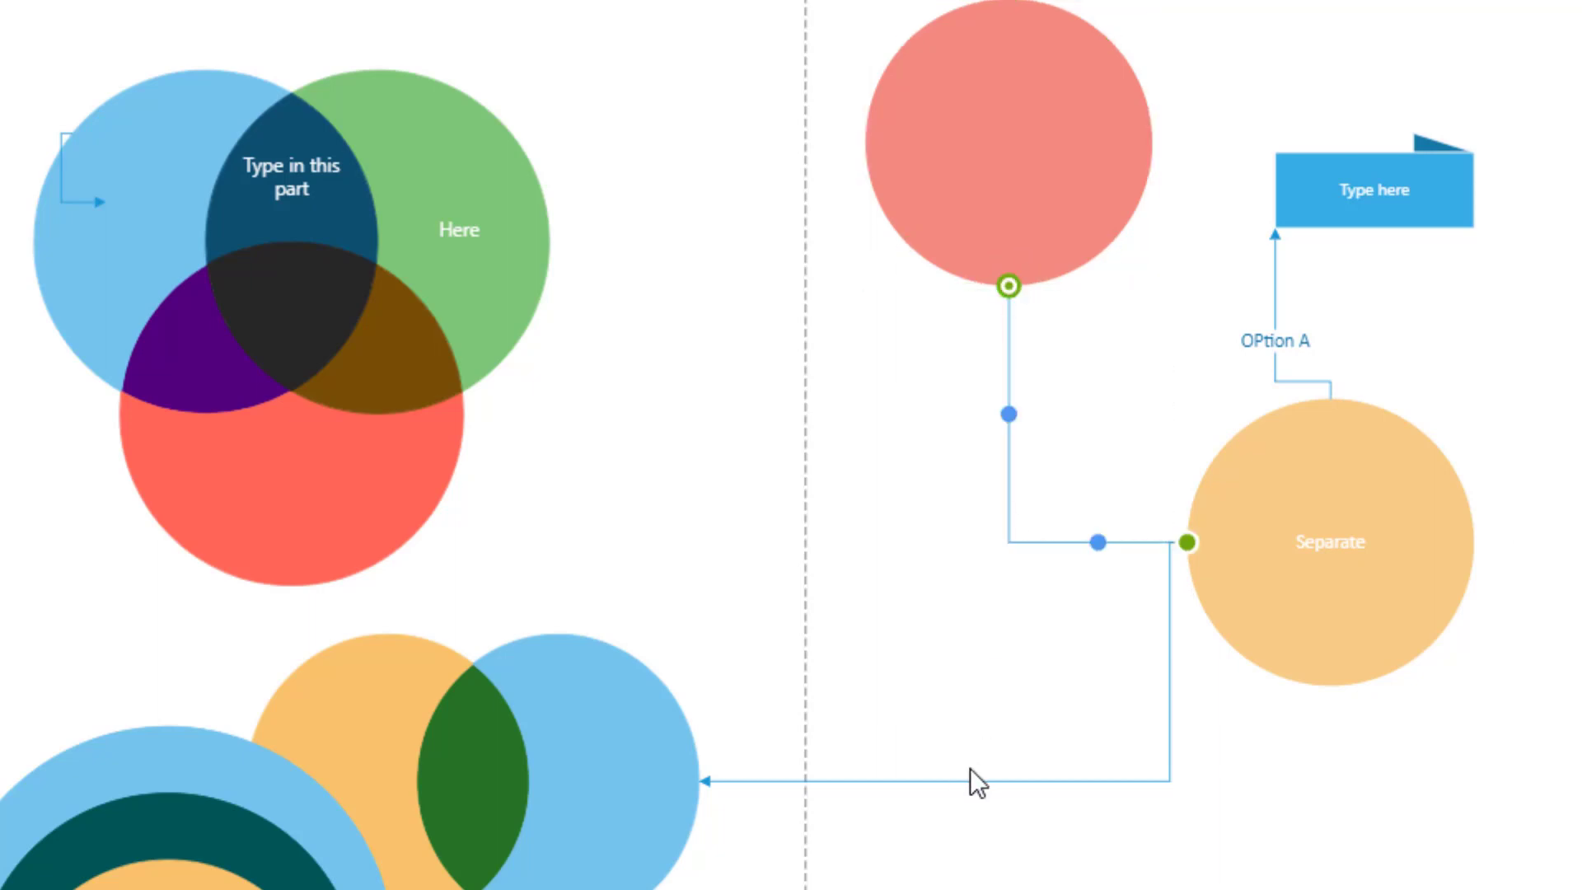
{"action": "left_click", "coordinate": [992, 787]}
{"action": "left_click", "coordinate": [992, 780]}
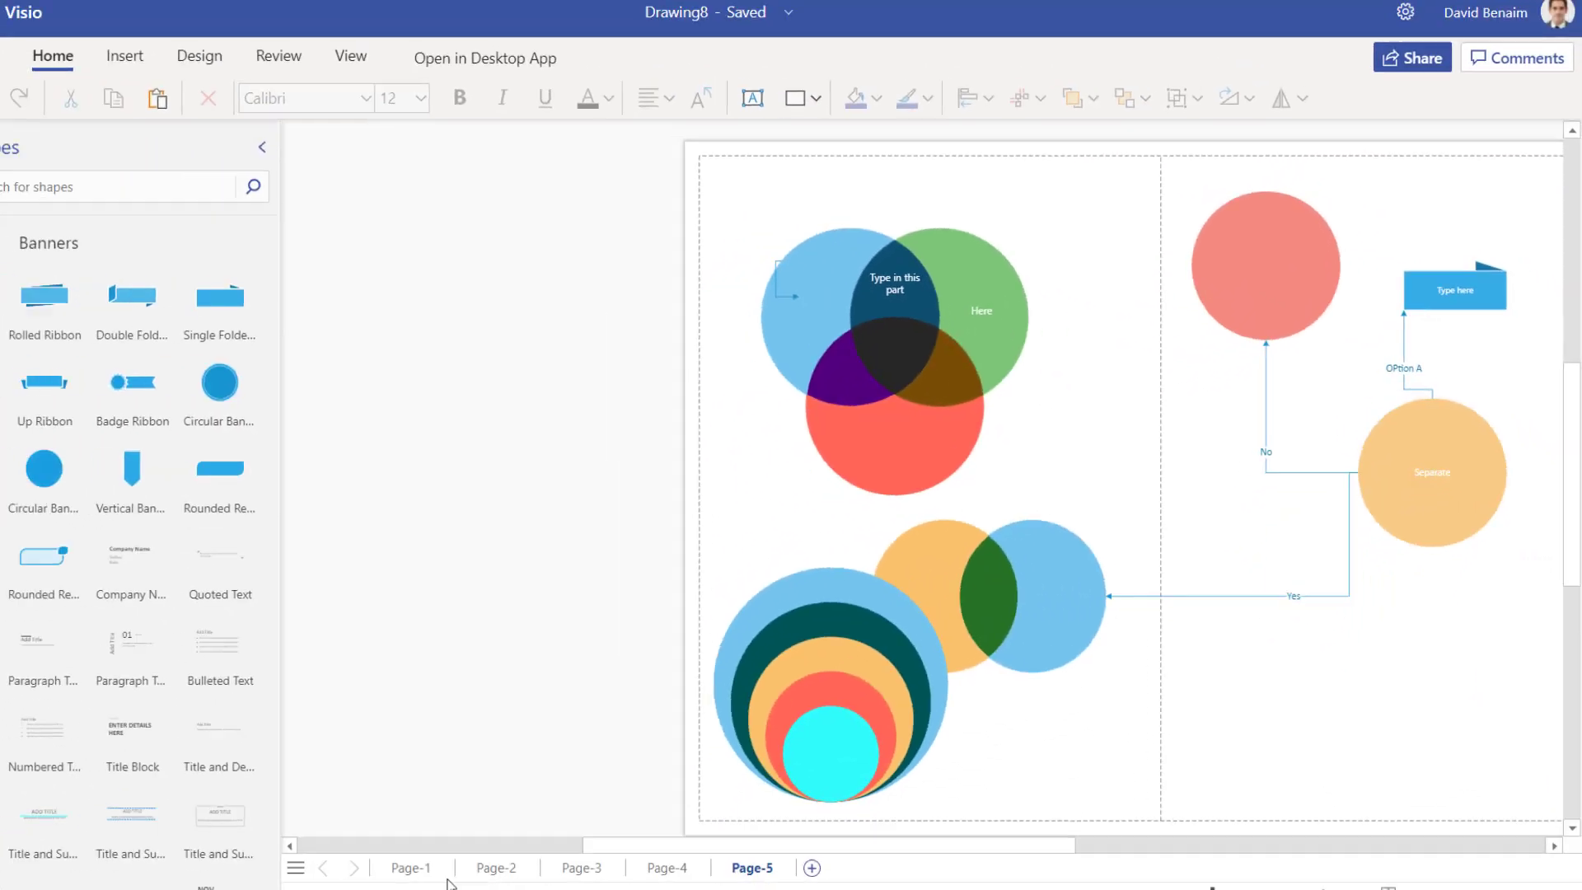
Switch to the Page-1 flowchart and undo the last change
{"action": "left_click", "coordinate": [412, 869]}
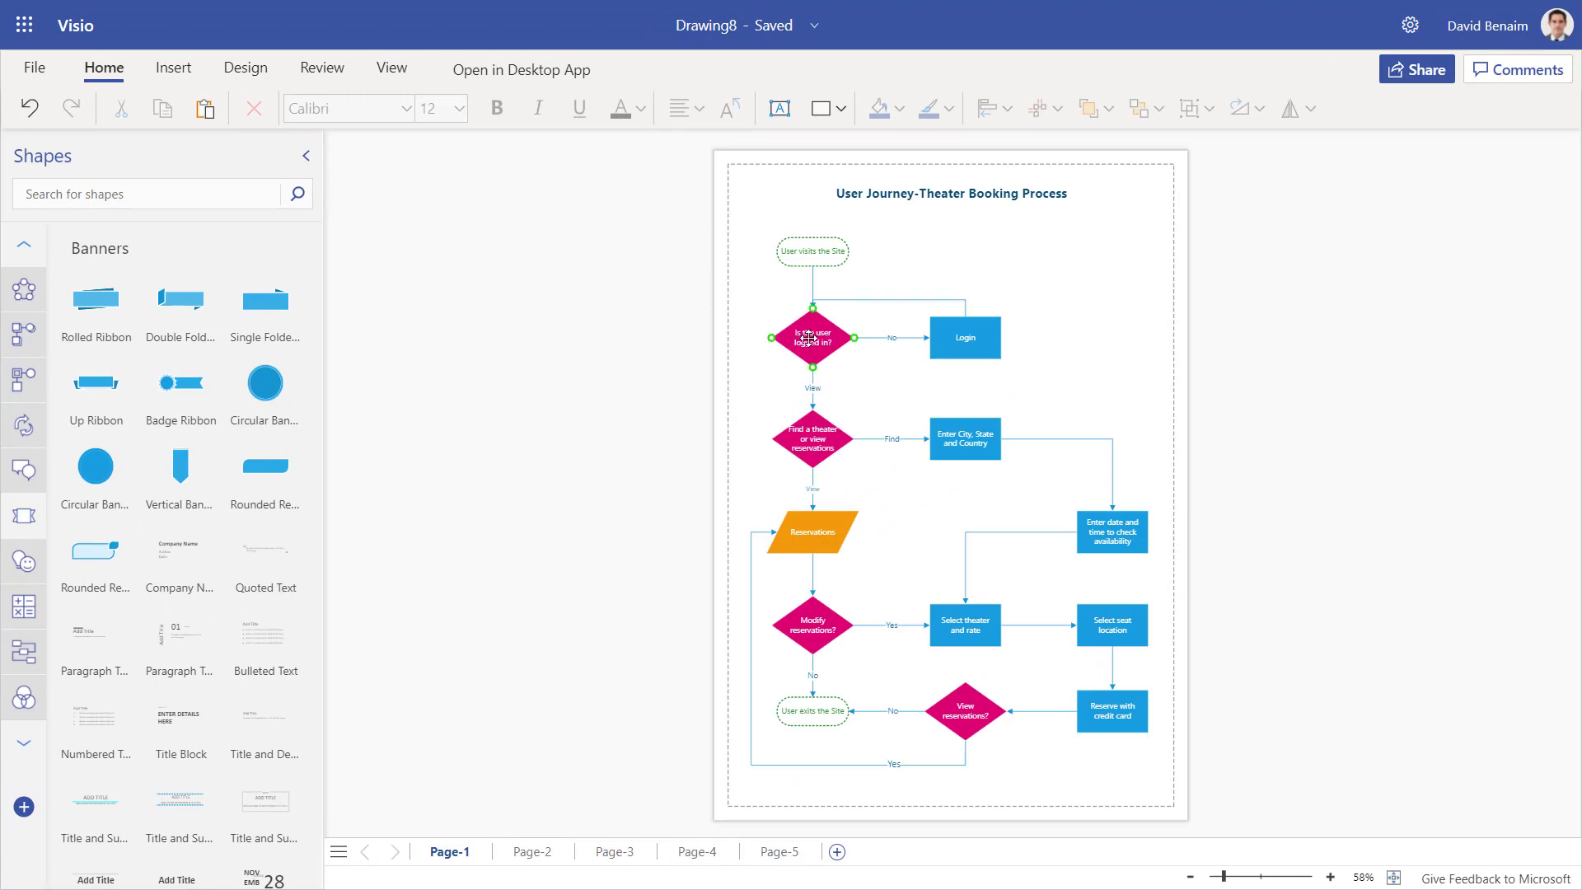
{"action": "mouse_move", "coordinate": [1076, 515]}
{"action": "key", "text": "ctrl+z"}
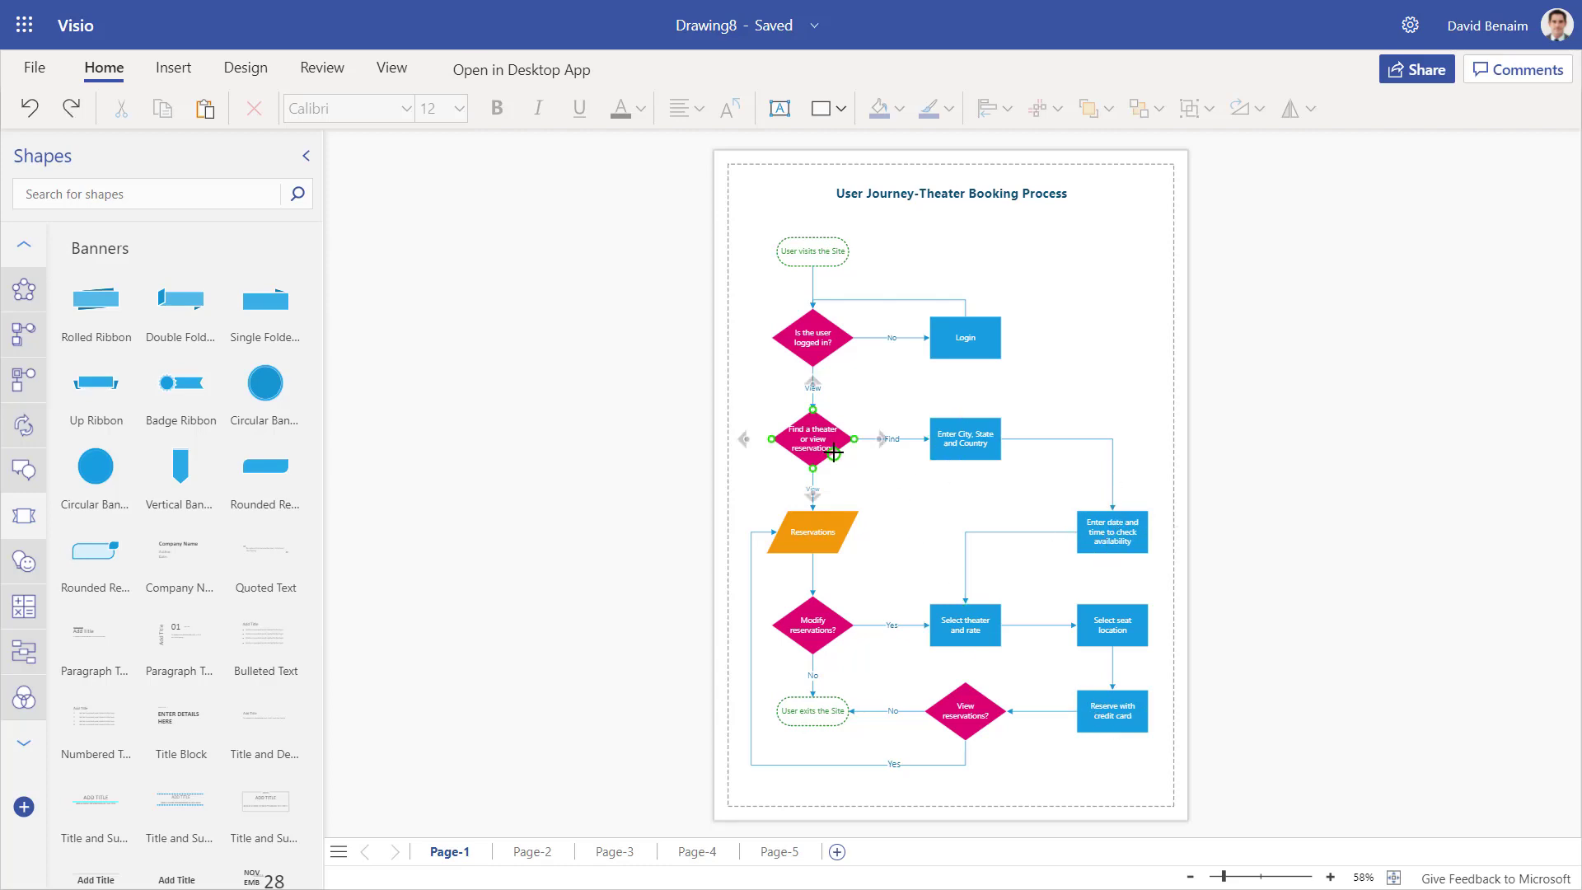
Connect Find a theater to Select seat location, and Enter City, State and Country to Modify reservations?
{"action": "left_click_drag", "start_coordinate": [834, 453], "coordinate": [856, 472]}
{"action": "left_click_drag", "start_coordinate": [1071, 593], "coordinate": [1112, 605]}
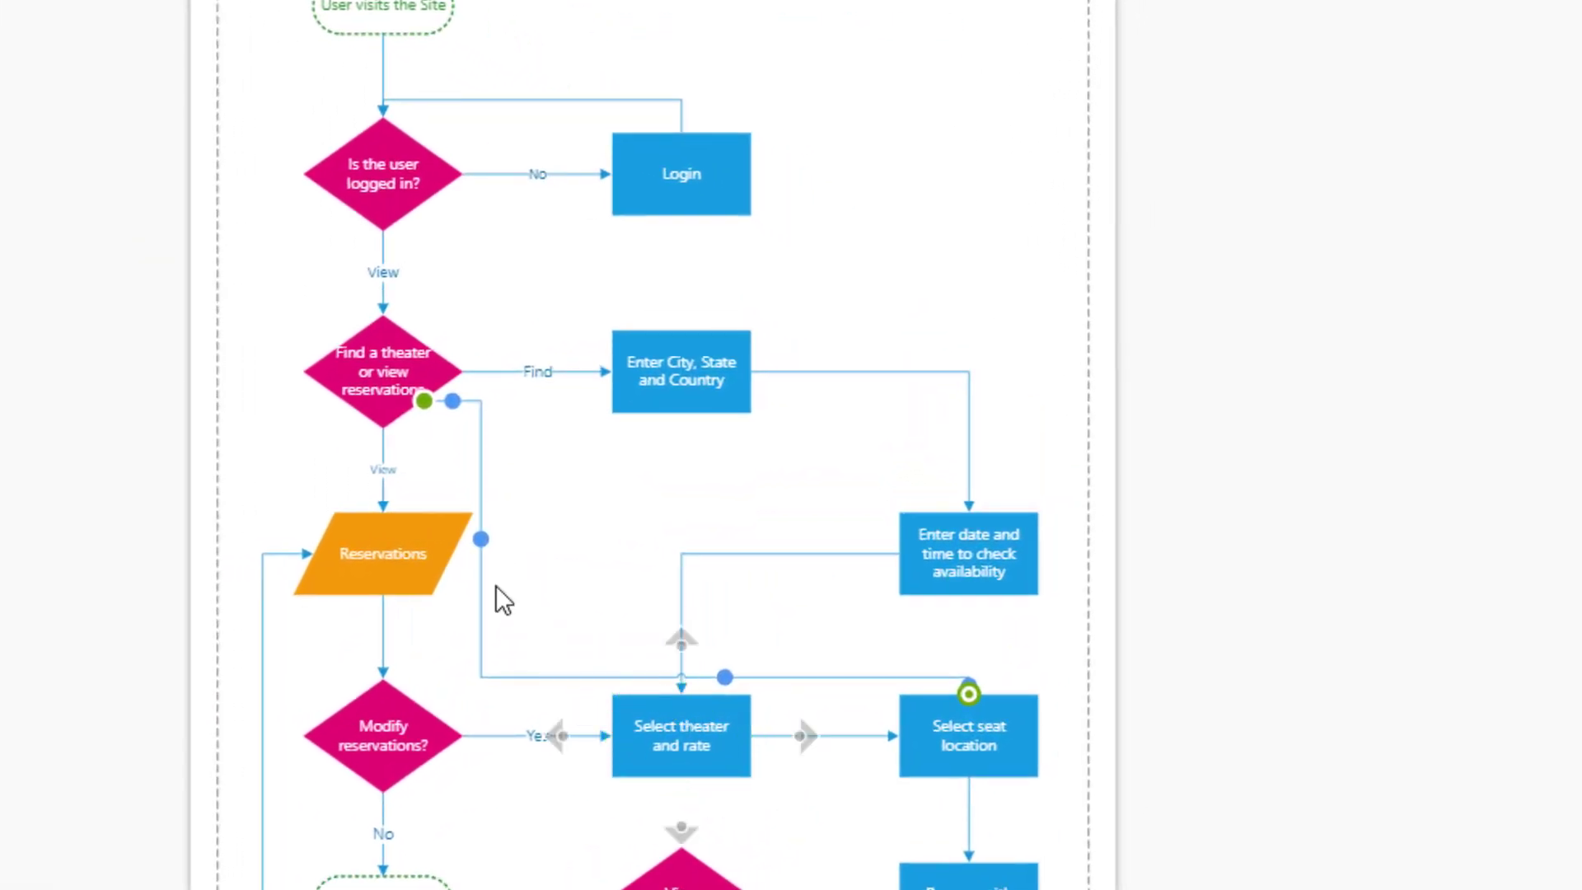
{"action": "left_click_drag", "start_coordinate": [681, 412], "coordinate": [422, 707]}
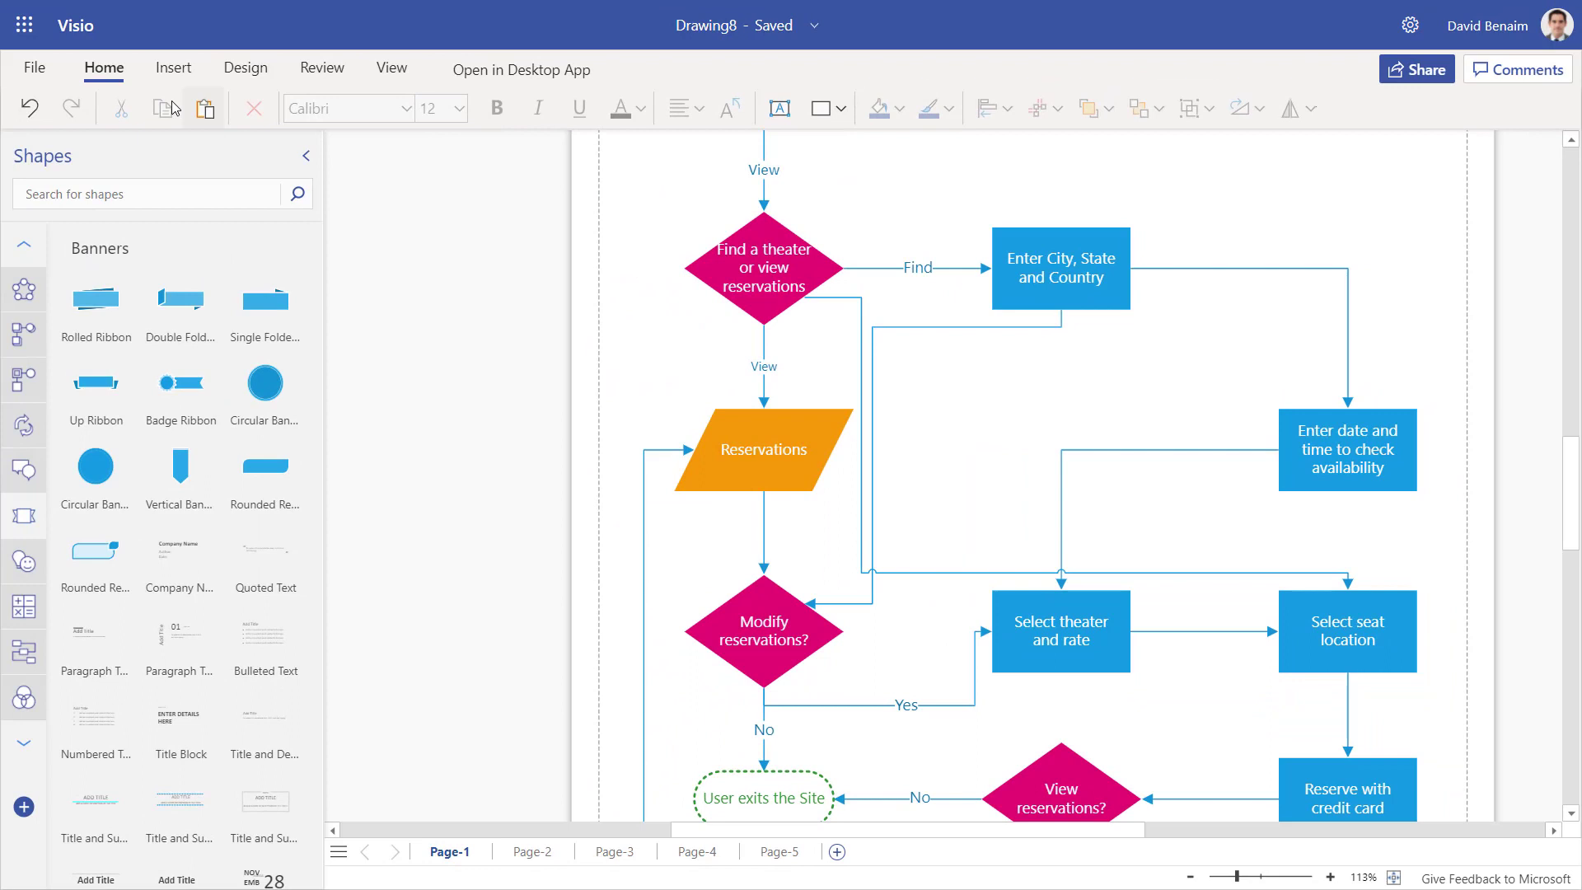
Turn connector line jumps off, then restore them, from the Design connector options
{"action": "left_click", "coordinate": [244, 68]}
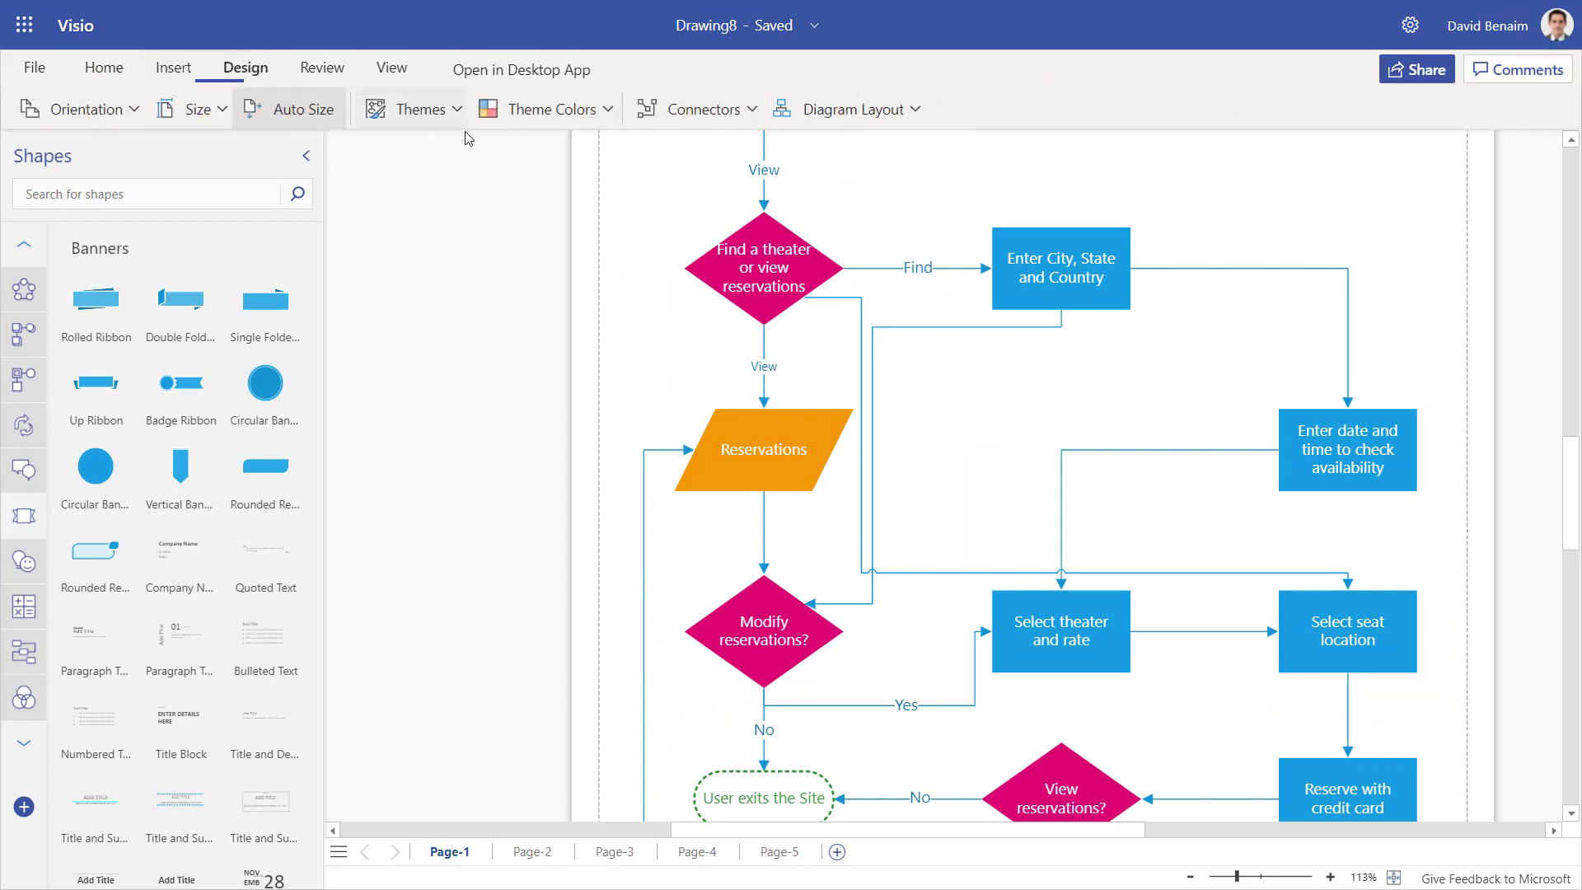
{"action": "left_click", "coordinate": [701, 109]}
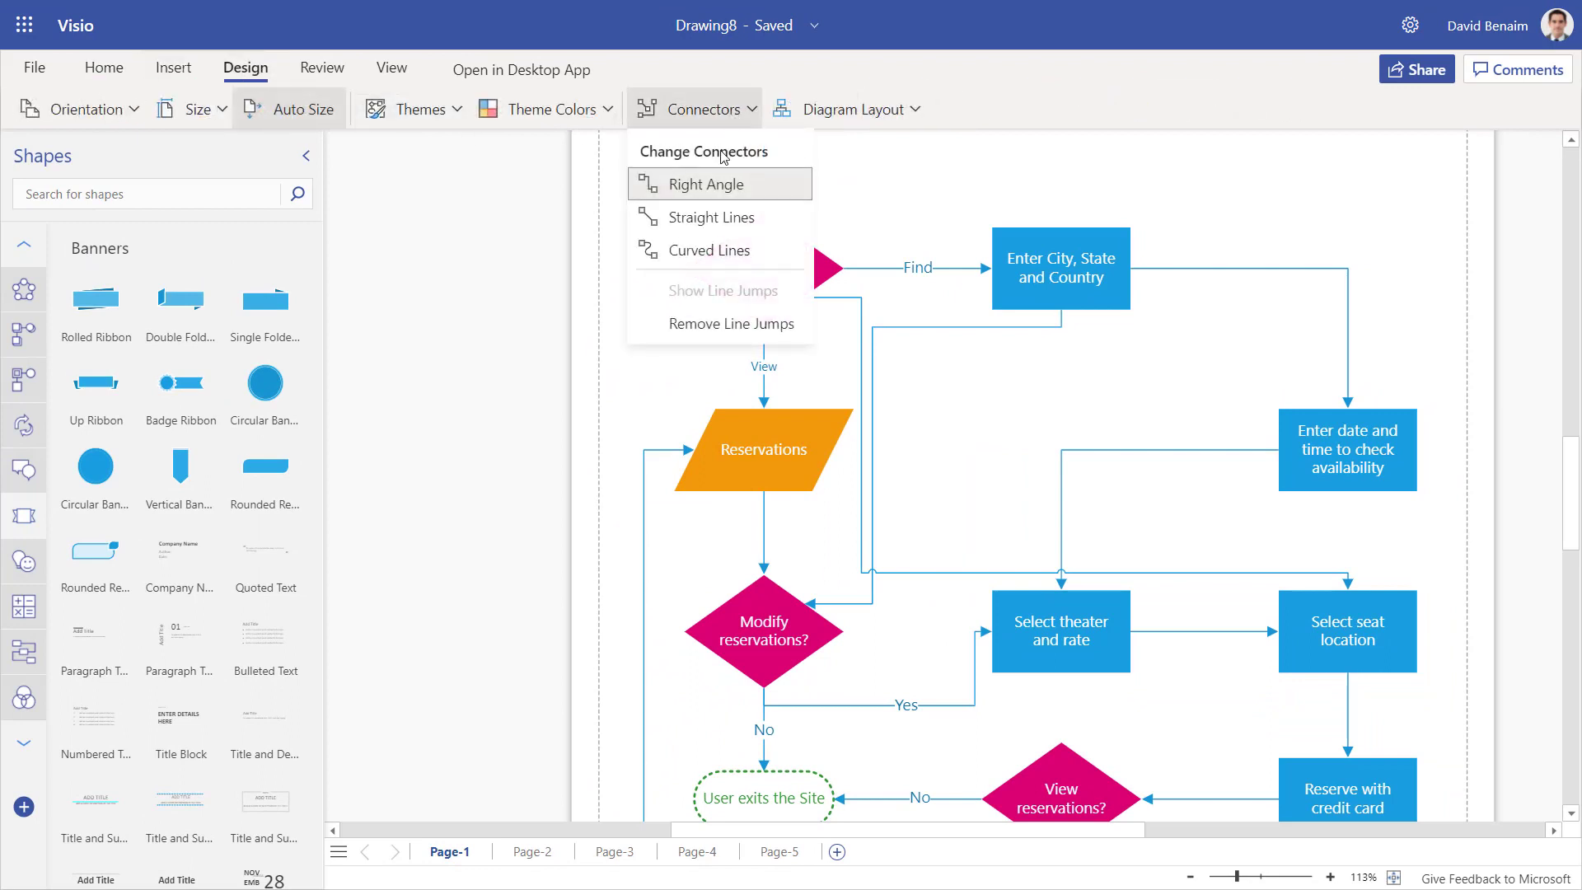
{"action": "left_click", "coordinate": [735, 338]}
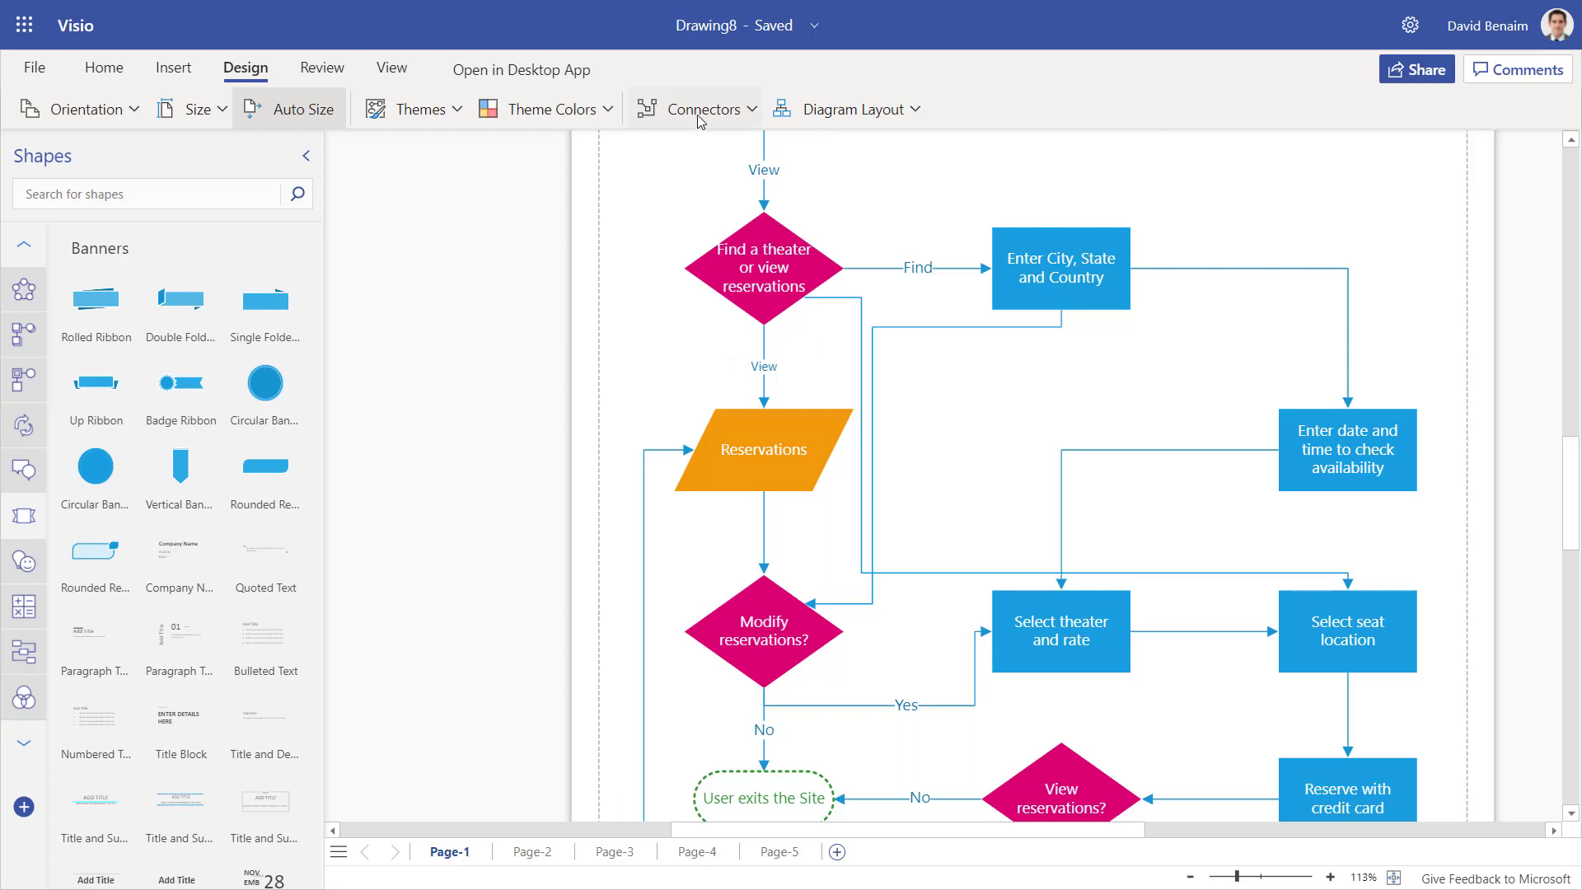
{"action": "left_click", "coordinate": [700, 115]}
{"action": "left_click", "coordinate": [725, 295]}
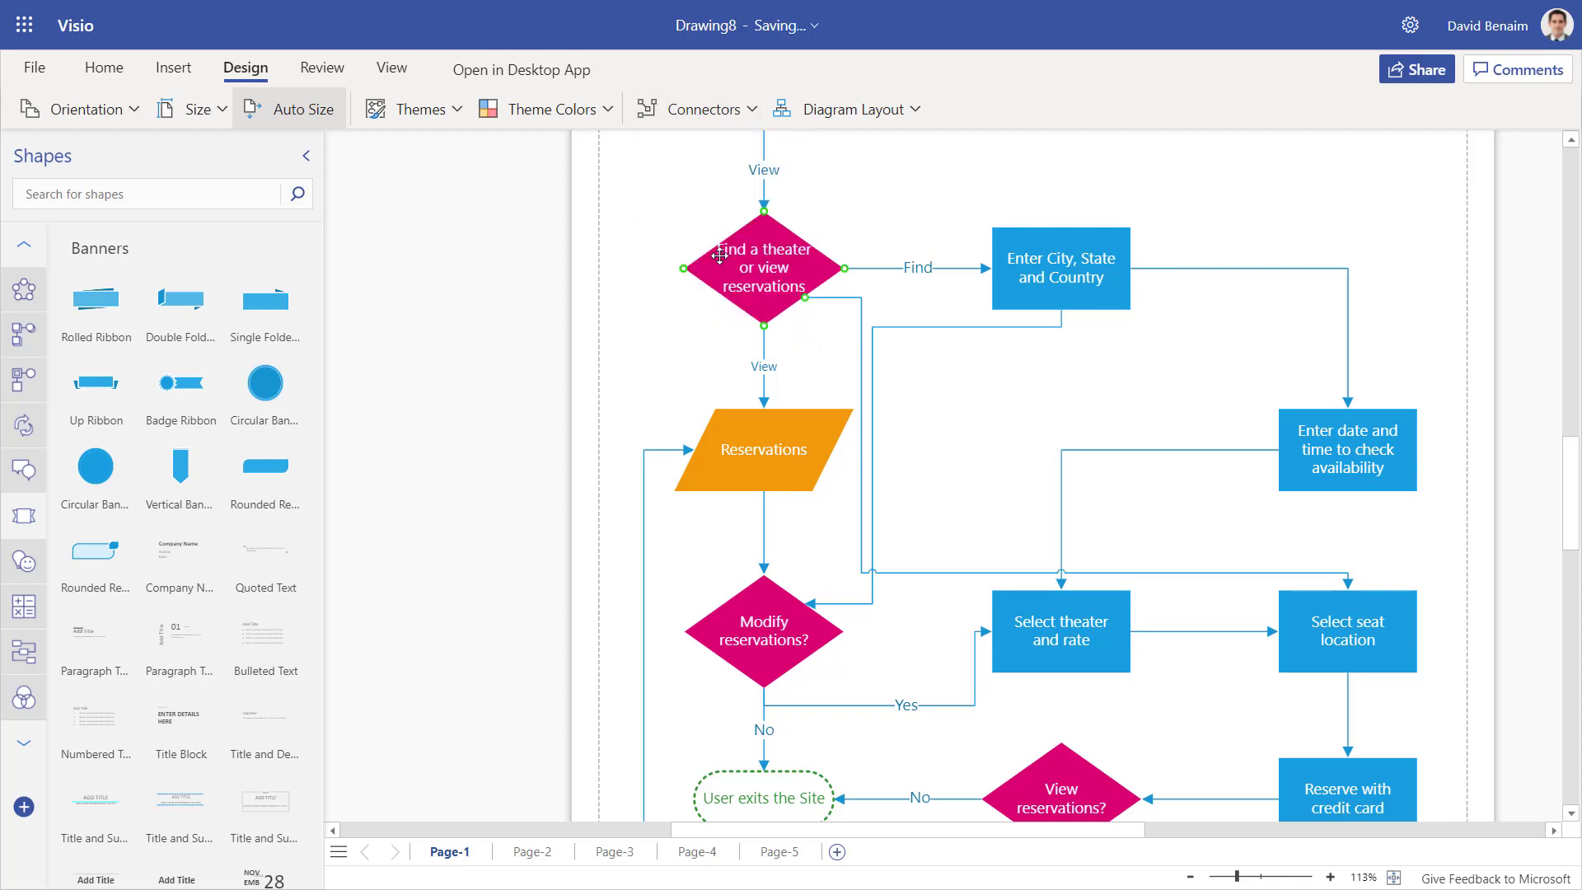
Try Straight and then Curved styles for all connectors
{"action": "left_click", "coordinate": [697, 121]}
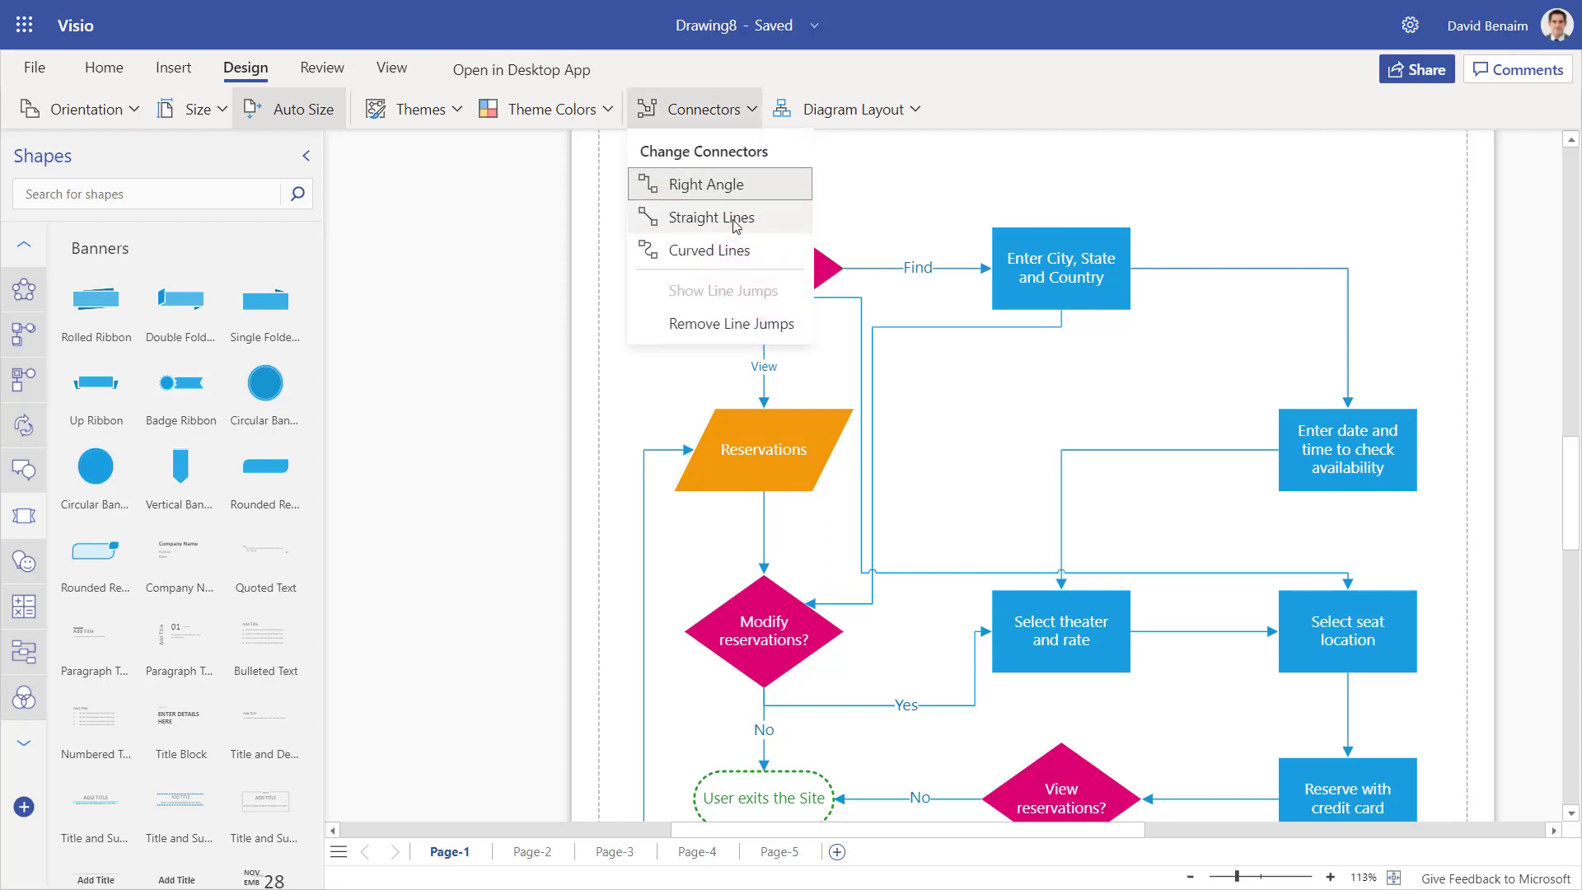
{"action": "left_click", "coordinate": [736, 222]}
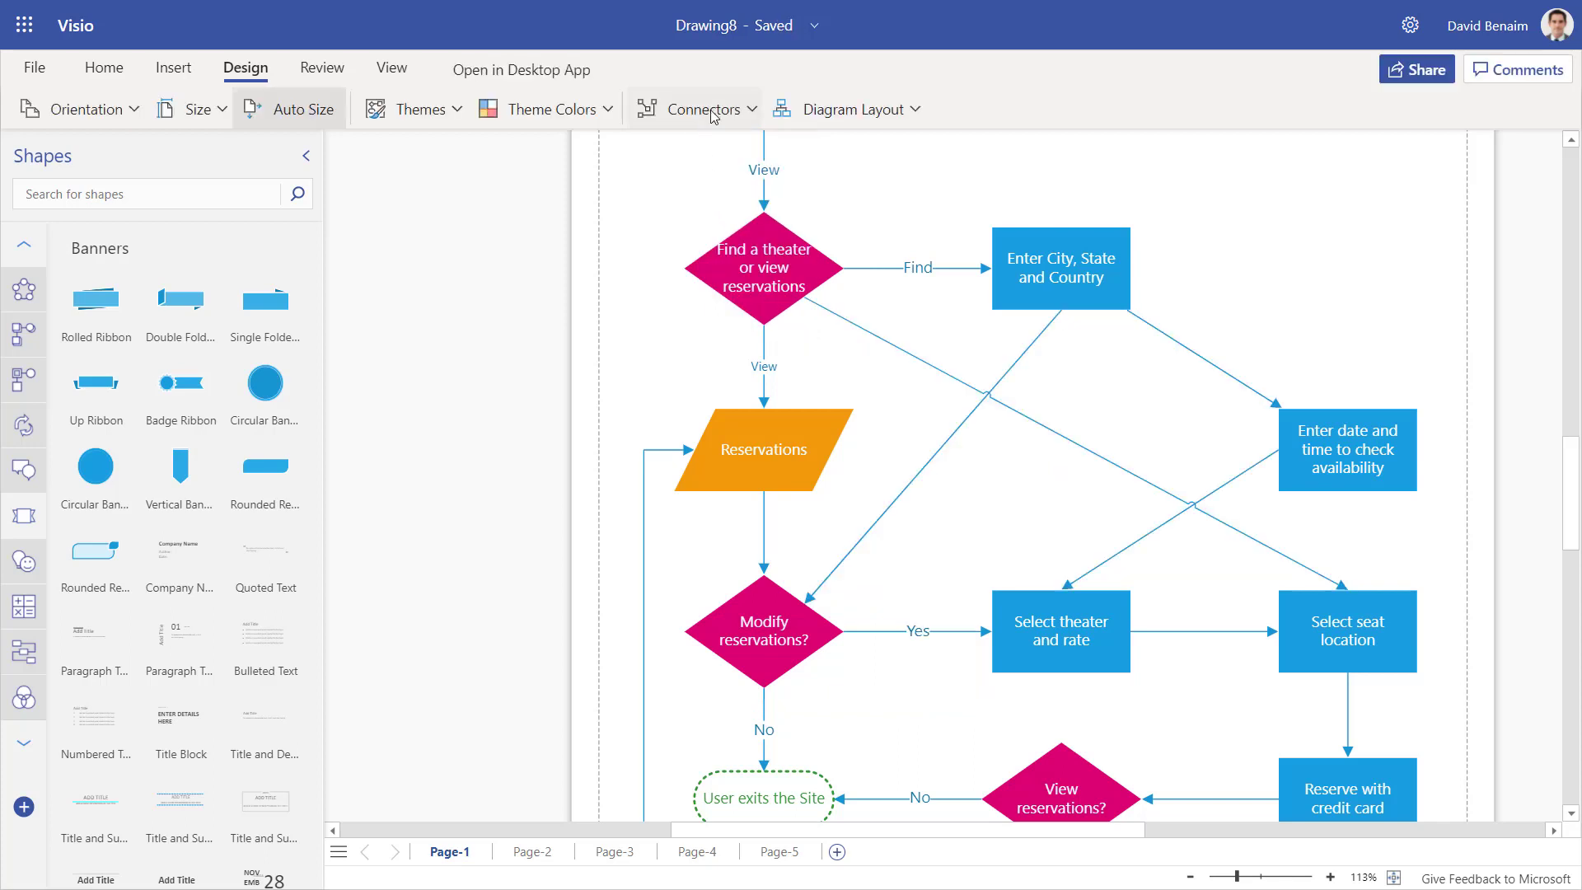
{"action": "left_click", "coordinate": [714, 117]}
{"action": "left_click", "coordinate": [710, 248]}
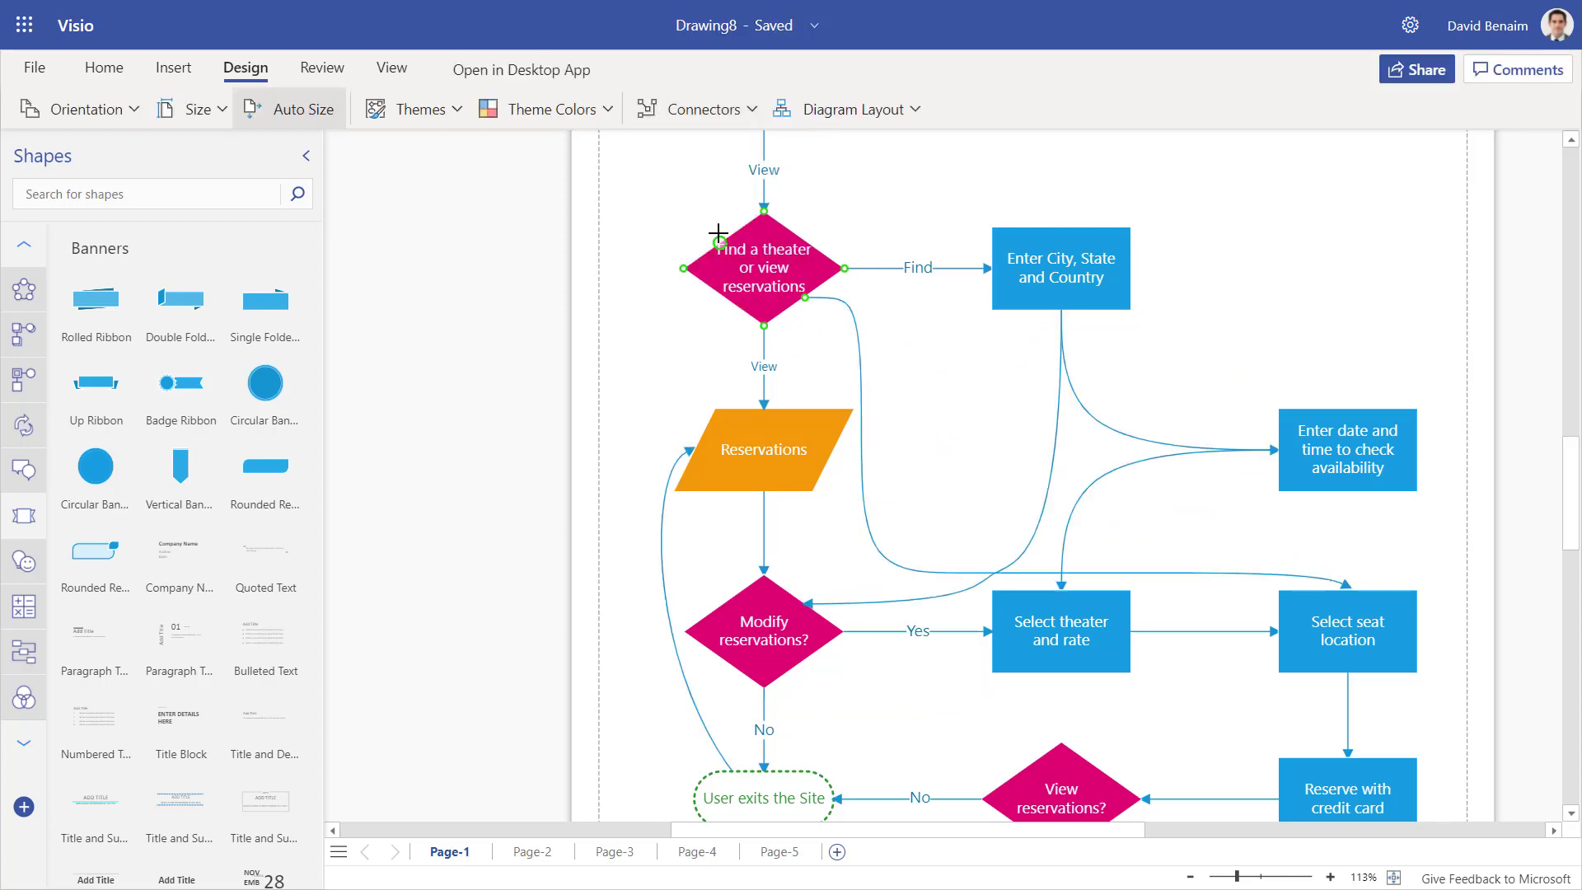
{"action": "left_click", "coordinate": [697, 125]}
{"action": "left_click", "coordinate": [536, 363]}
Make the upper flowchart's connectors Right Angle, then reselect the top shapes
{"action": "left_click_drag", "start_coordinate": [534, 186], "coordinate": [1488, 710]}
{"action": "left_click", "coordinate": [744, 115]}
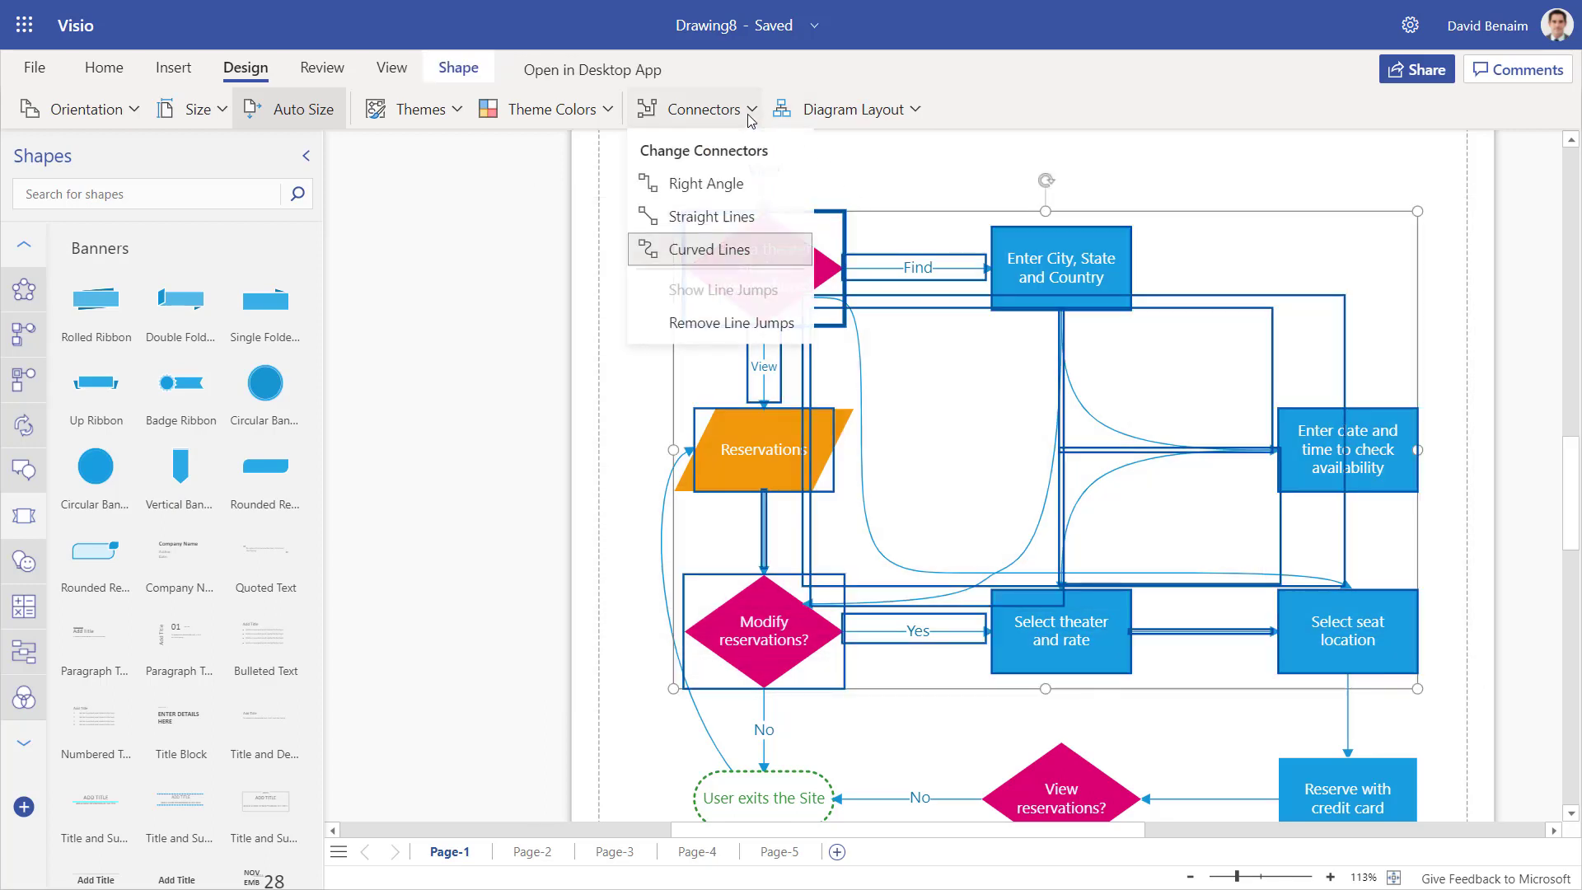
{"action": "left_click", "coordinate": [723, 198]}
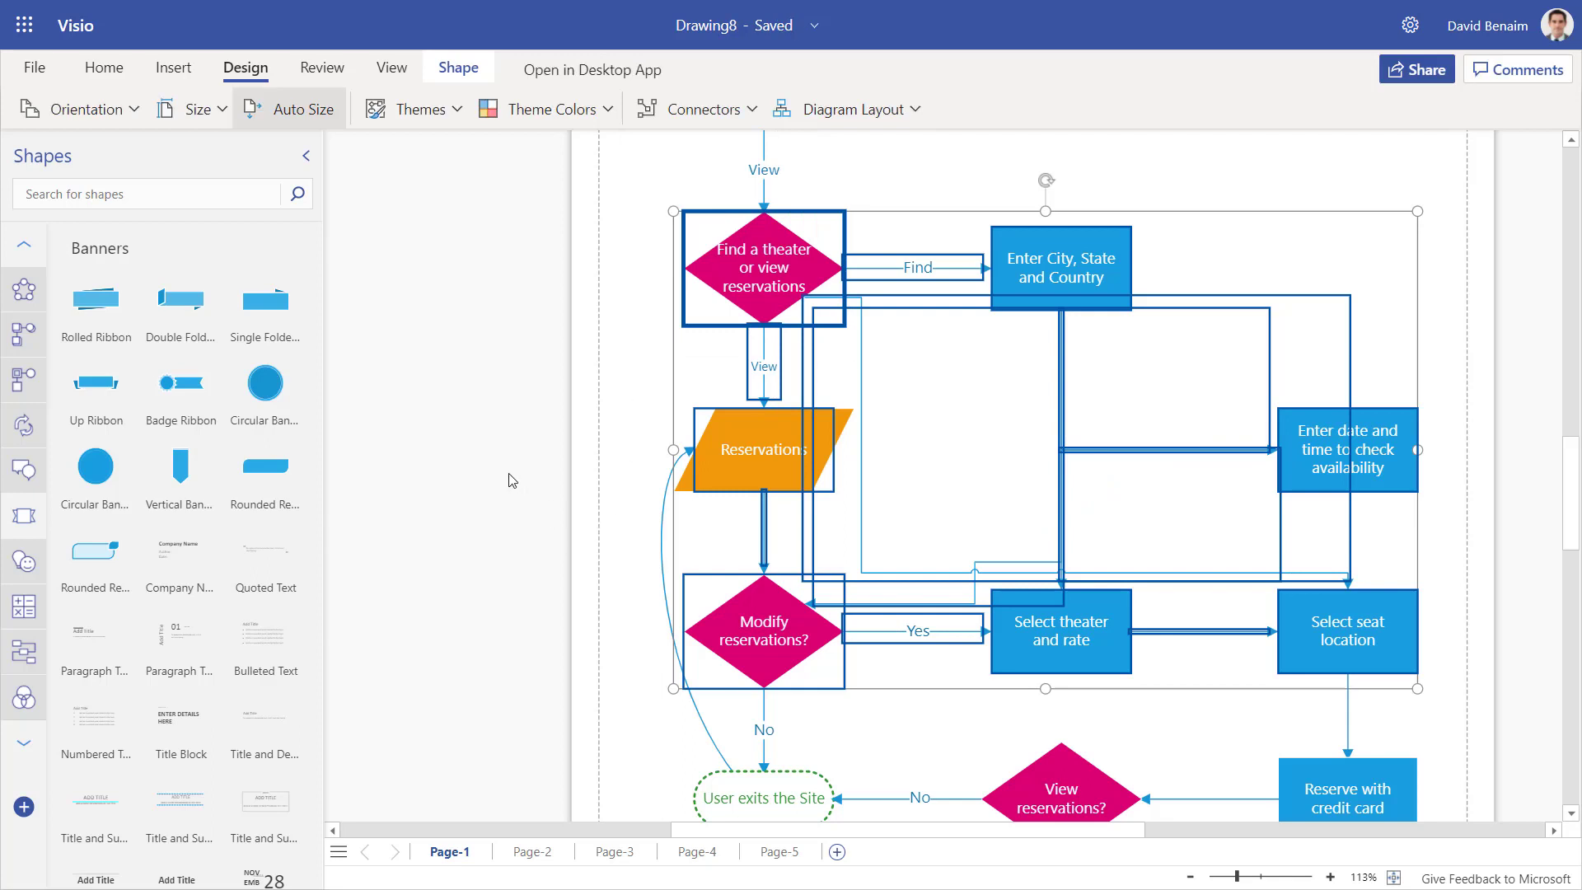
{"action": "left_click", "coordinate": [642, 539]}
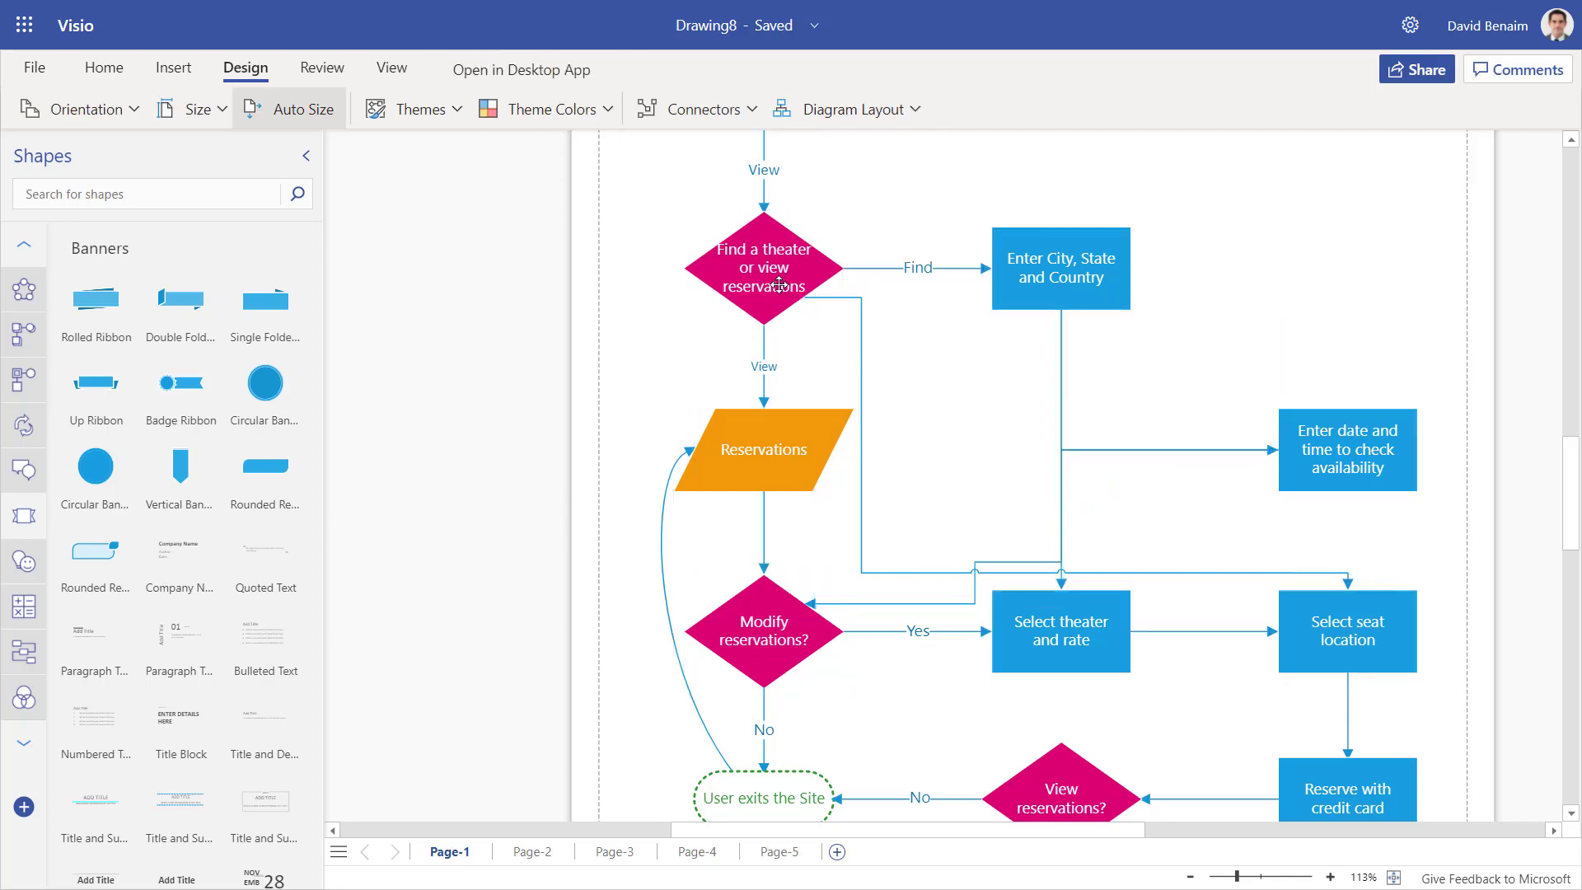
{"action": "left_click_drag", "start_coordinate": [584, 198], "coordinate": [1418, 524]}
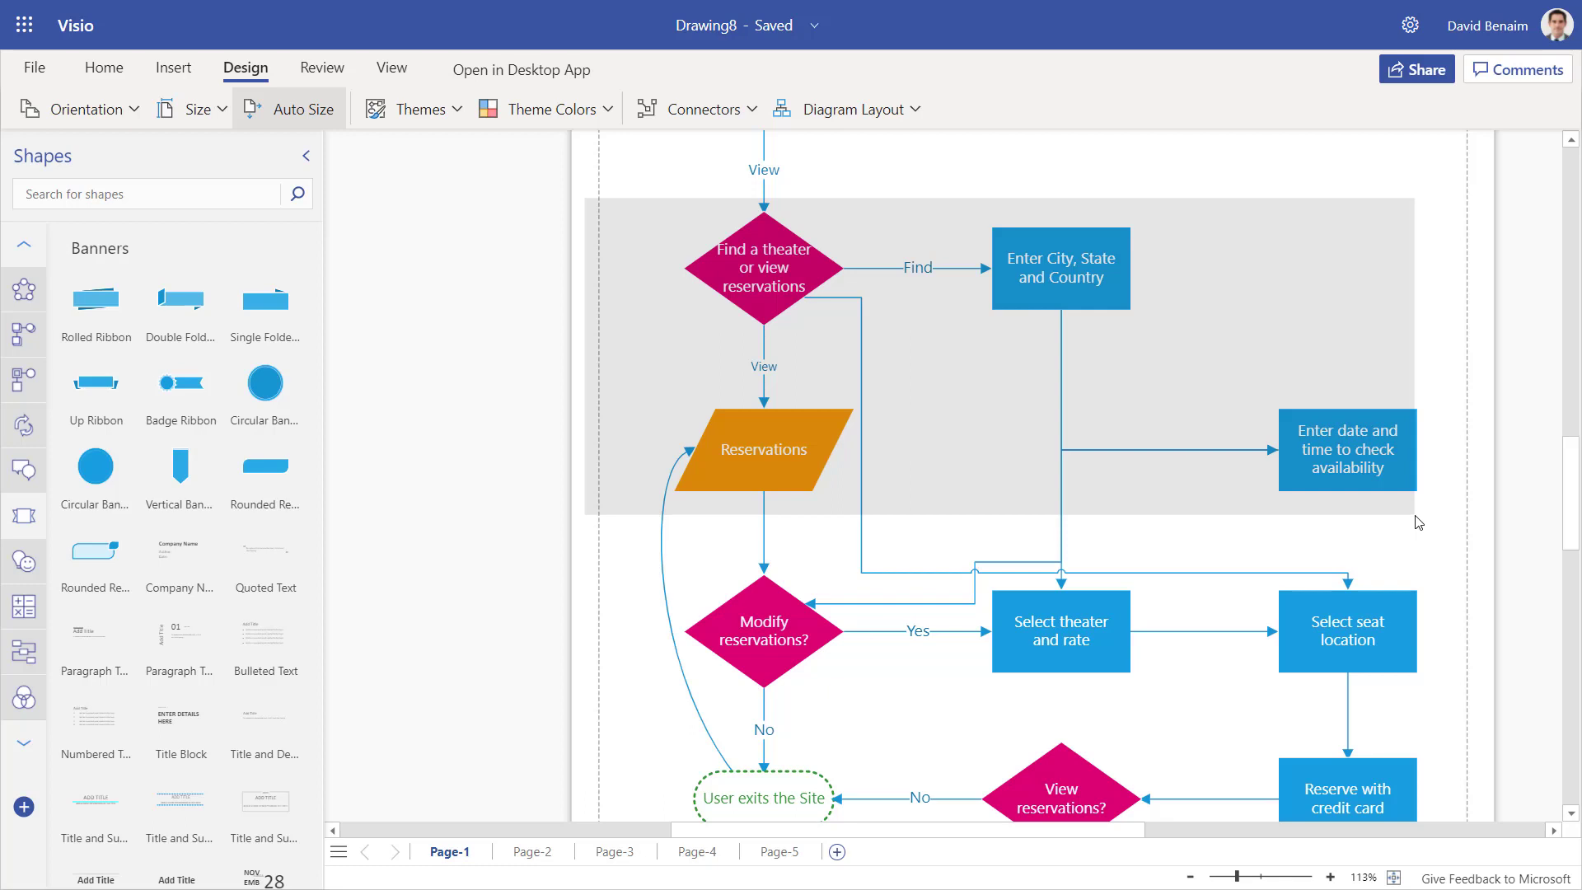
{"action": "left_click_drag", "start_coordinate": [1416, 518], "coordinate": [1415, 518]}
{"action": "left_click_drag", "start_coordinate": [576, 194], "coordinate": [1426, 530]}
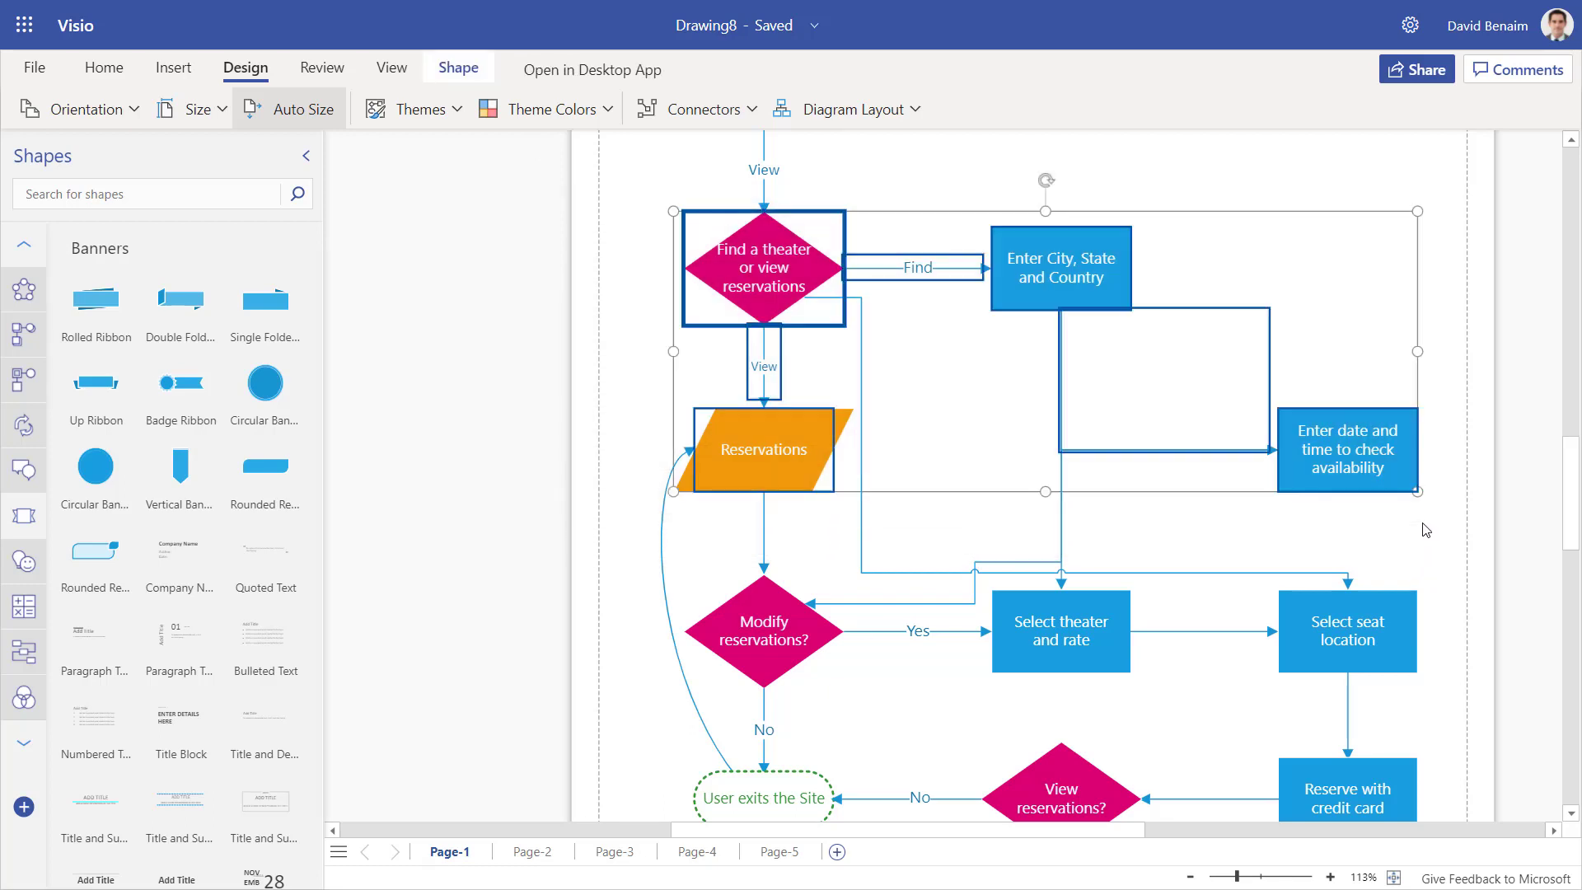
{"action": "left_click", "coordinate": [1405, 534]}
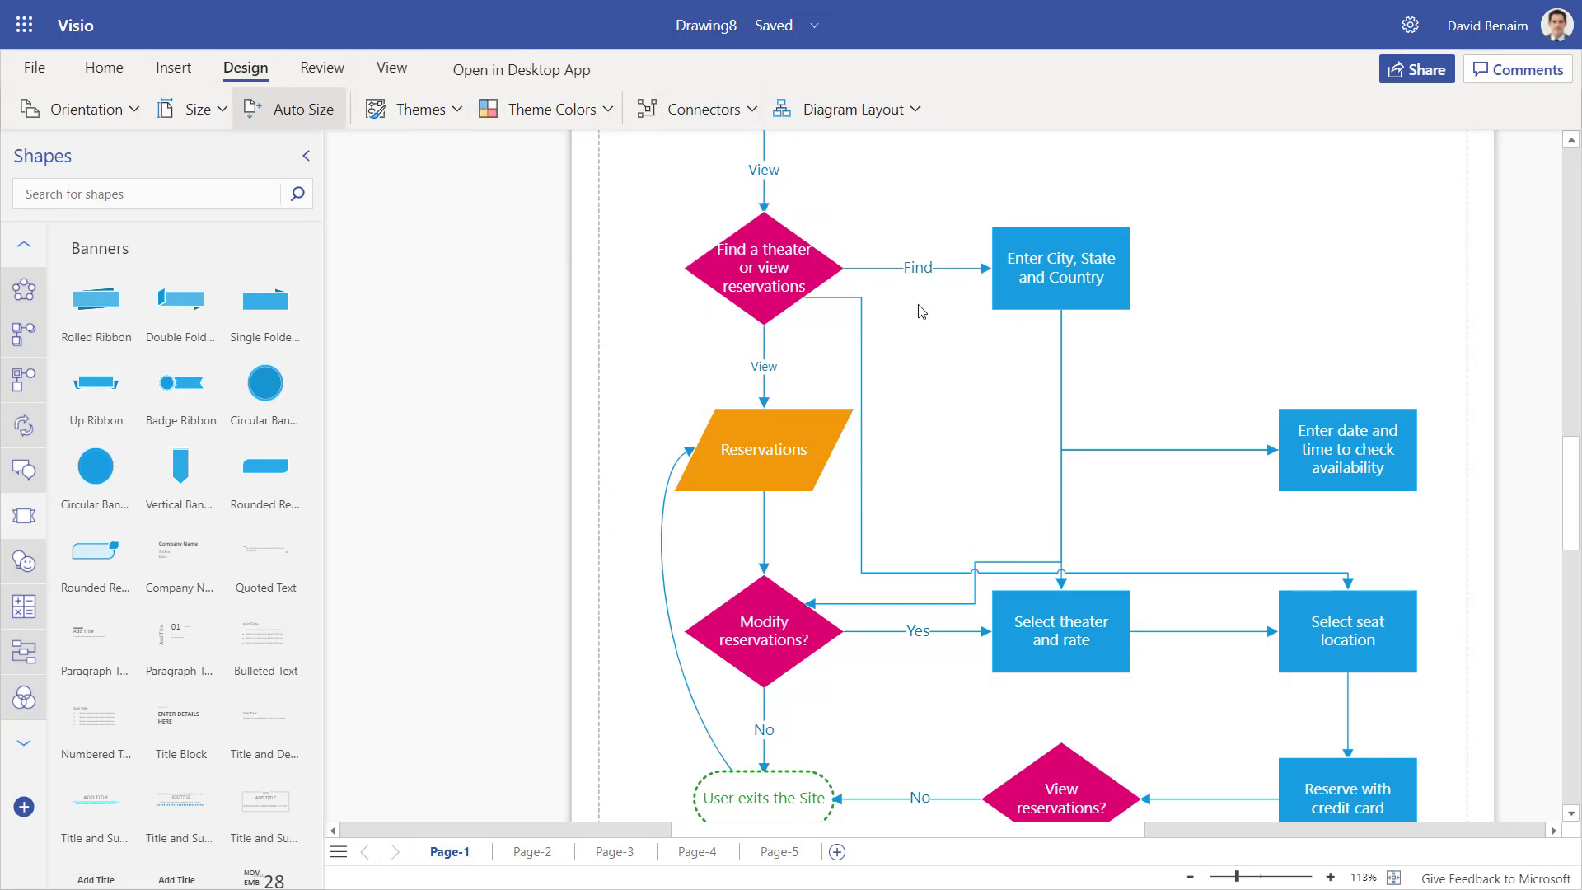
{"action": "scroll", "coordinate": [921, 311], "scroll_direction": "down", "scroll_amount": 5}
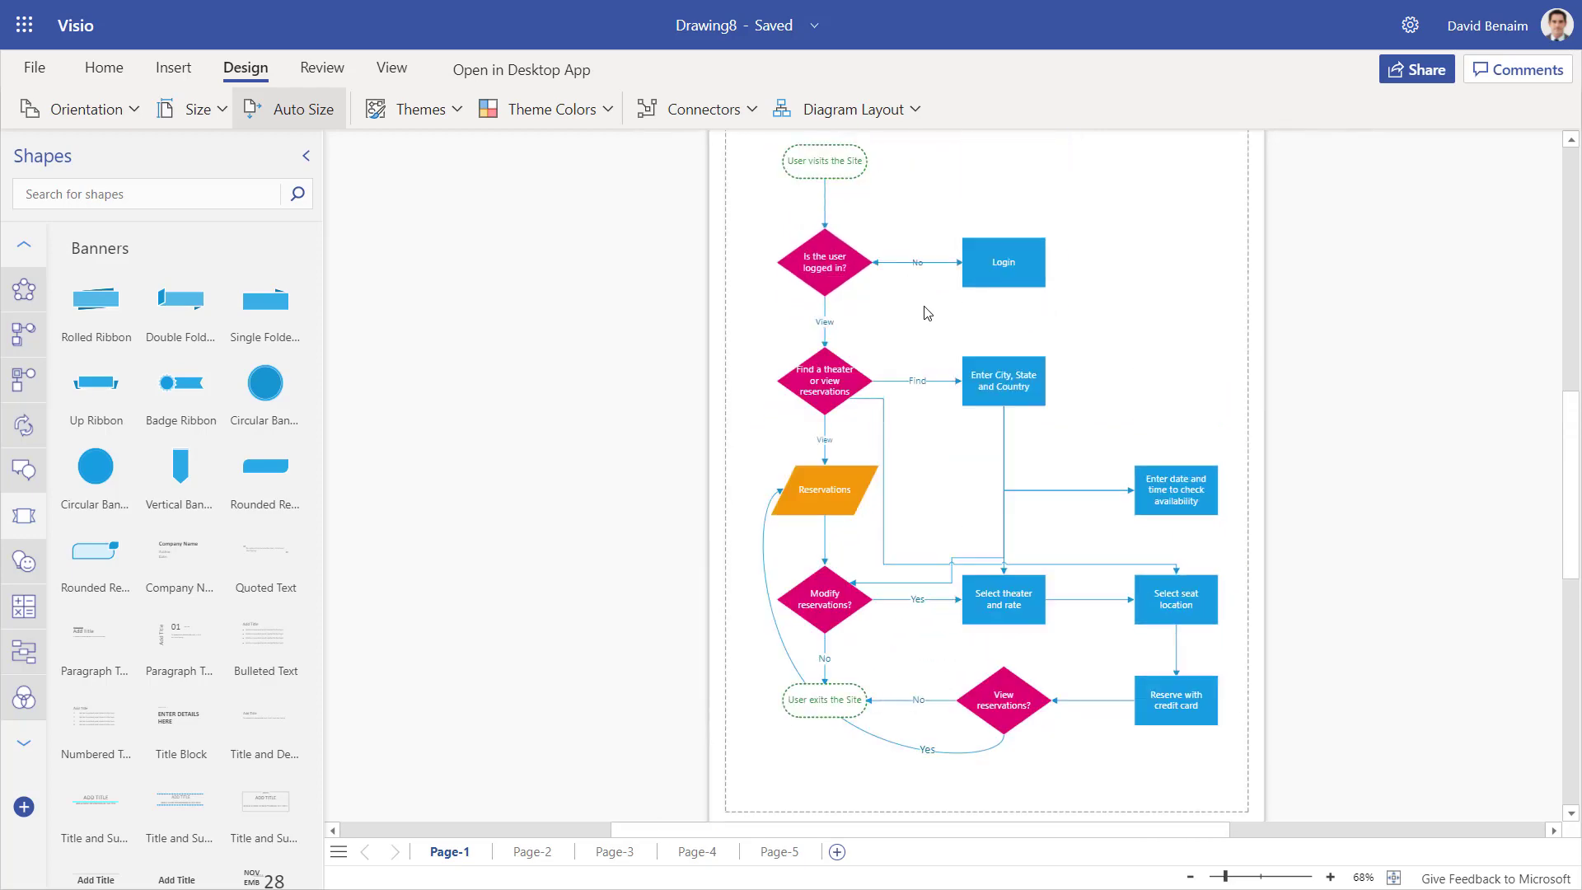
{"action": "scroll", "coordinate": [922, 321], "scroll_direction": "up", "scroll_amount": 5}
{"action": "scroll", "coordinate": [922, 321], "scroll_direction": "down", "scroll_amount": 6}
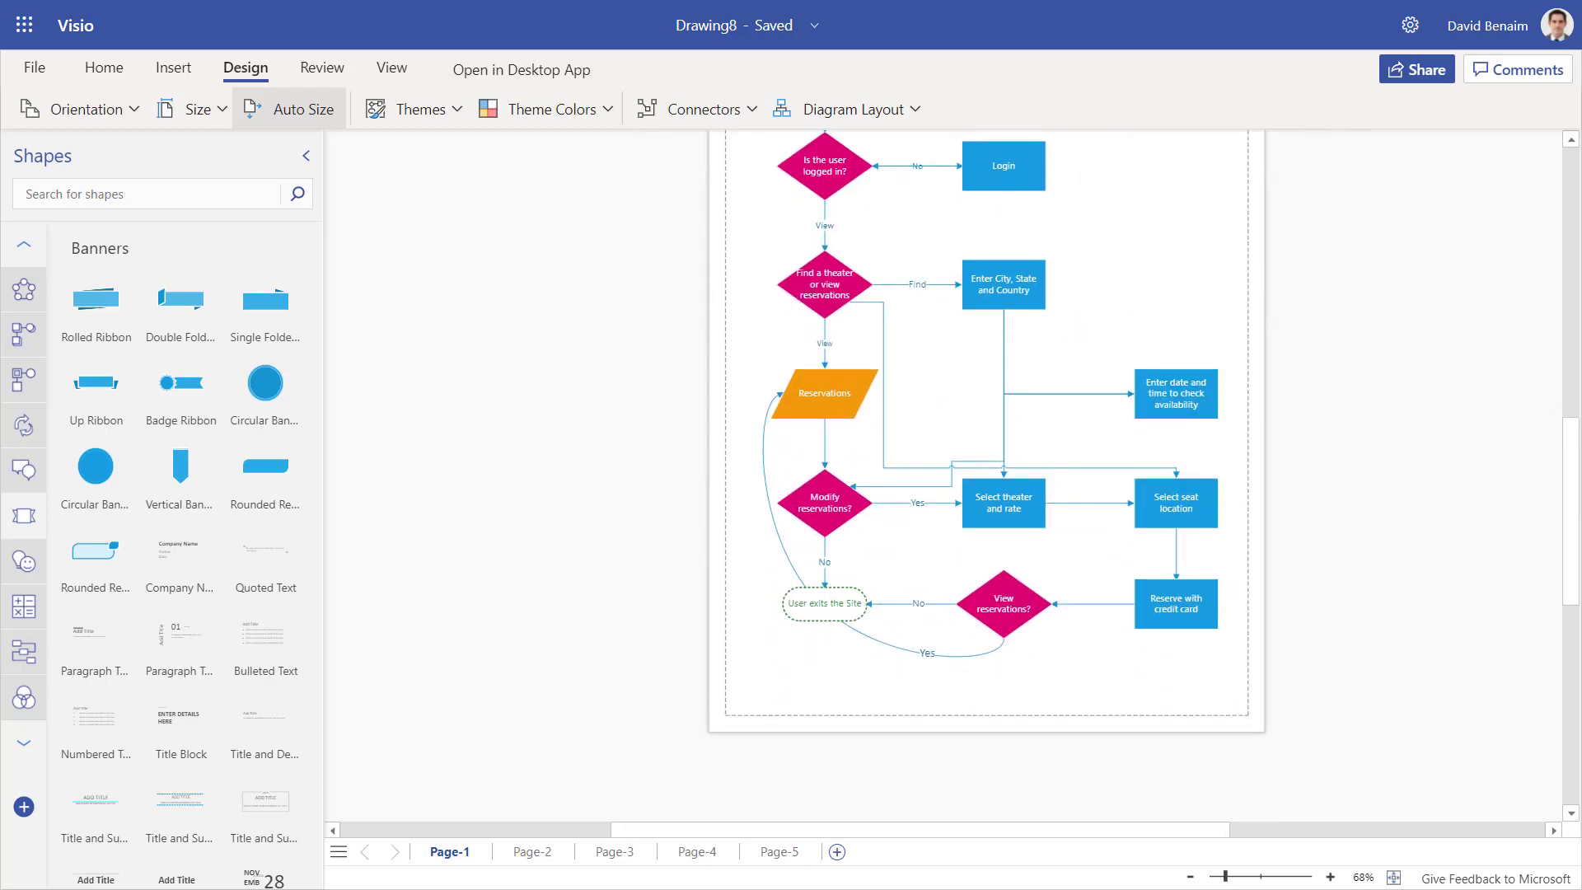
{"action": "left_click", "coordinate": [835, 119]}
{"action": "left_click", "coordinate": [923, 208]}
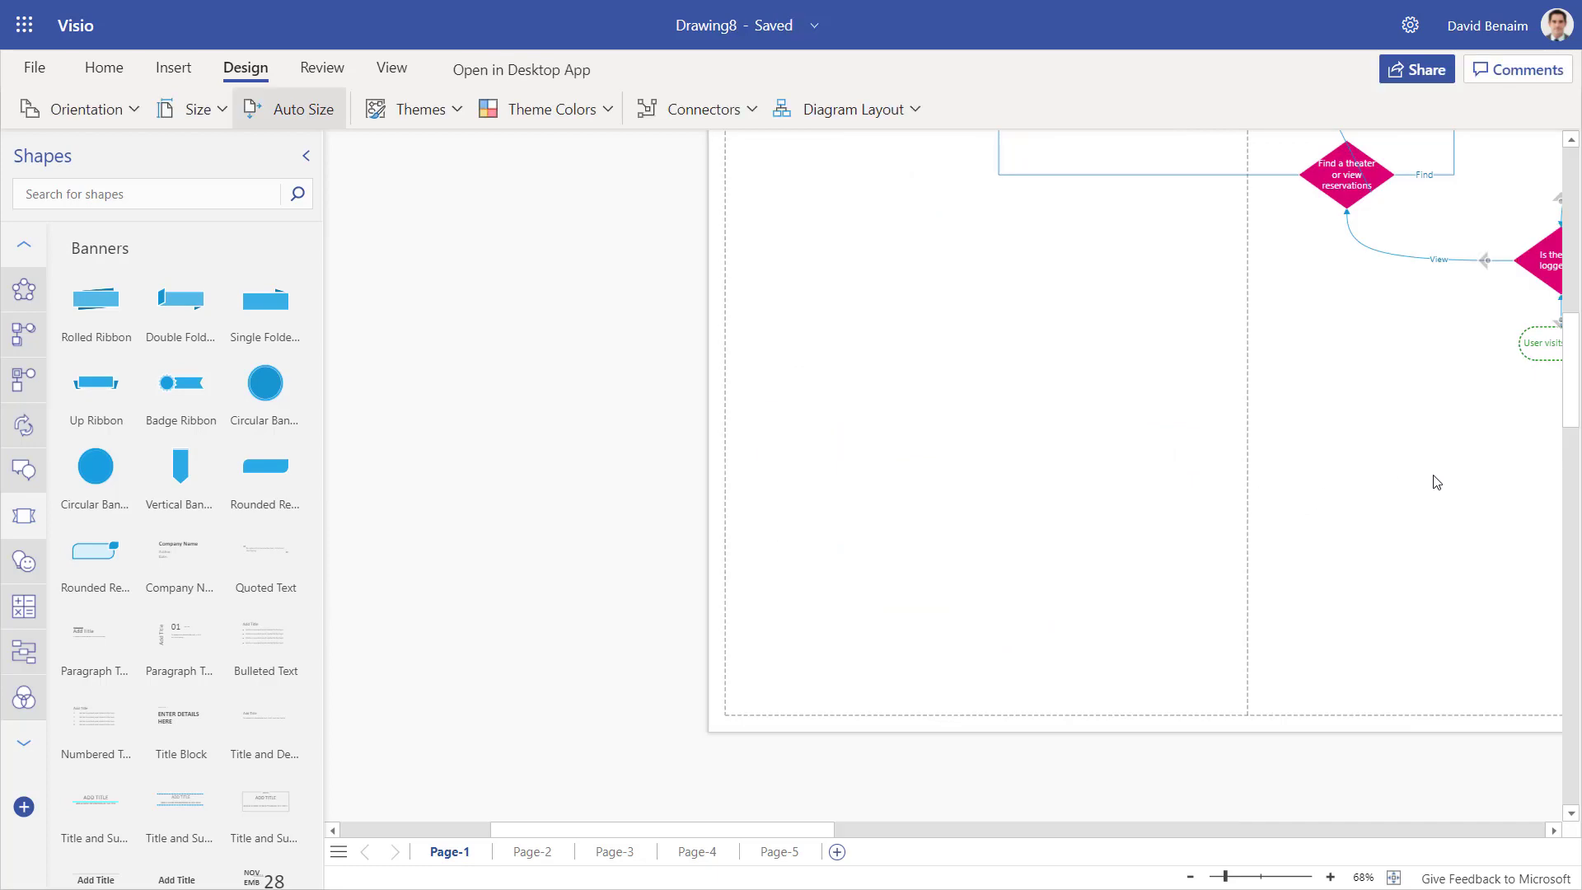
{"action": "scroll", "coordinate": [1389, 486], "scroll_direction": "down", "scroll_amount": 7}
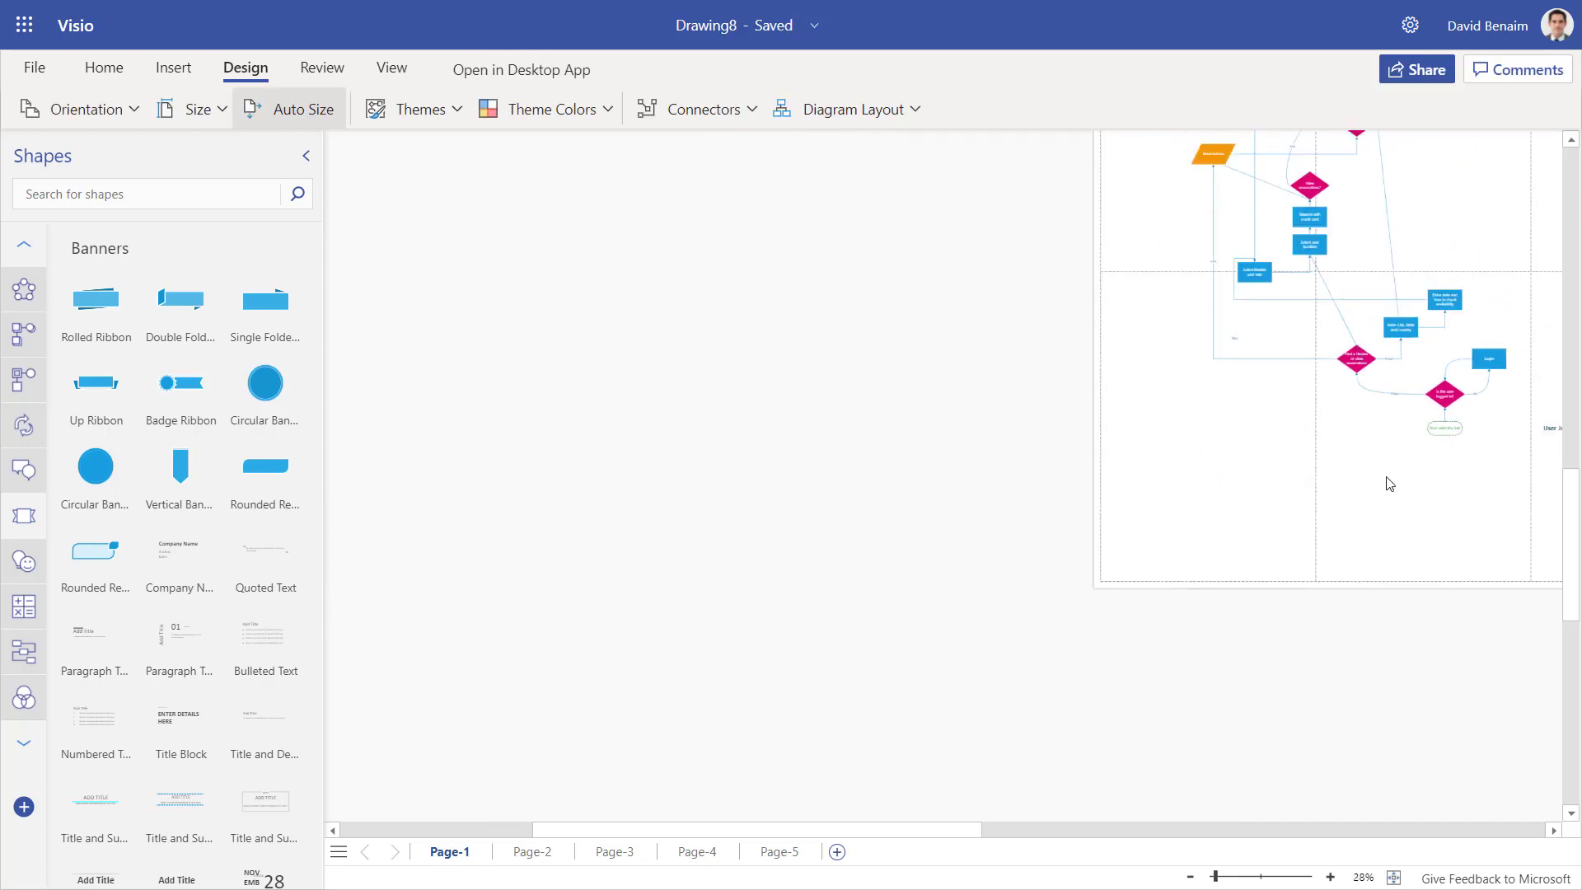
{"action": "left_click", "coordinate": [1497, 451]}
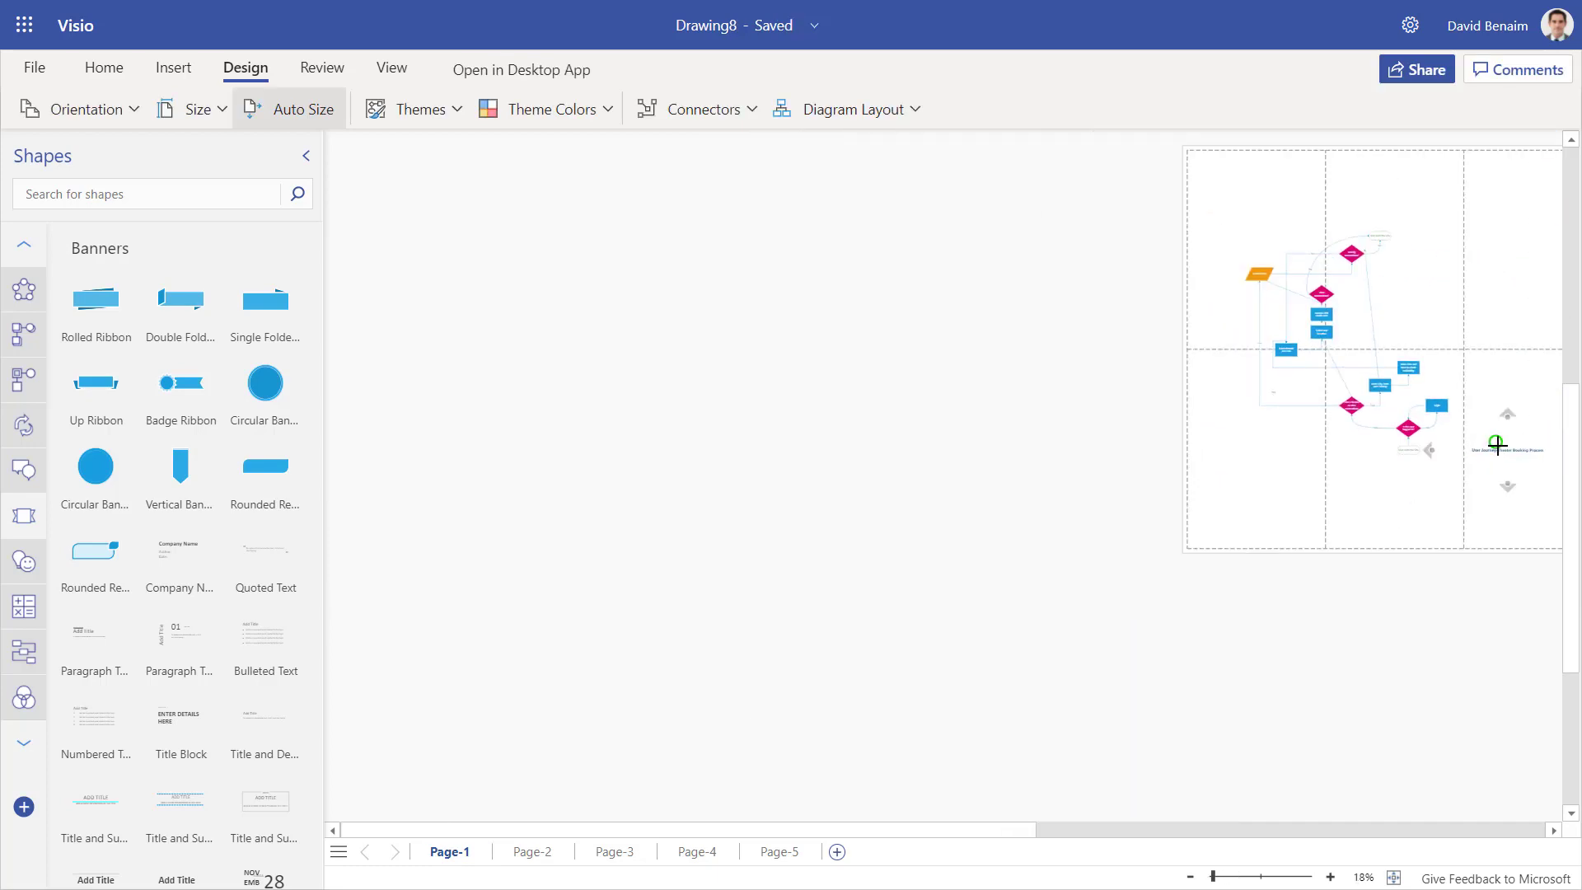
{"action": "left_click_drag", "start_coordinate": [1497, 450], "coordinate": [1336, 203]}
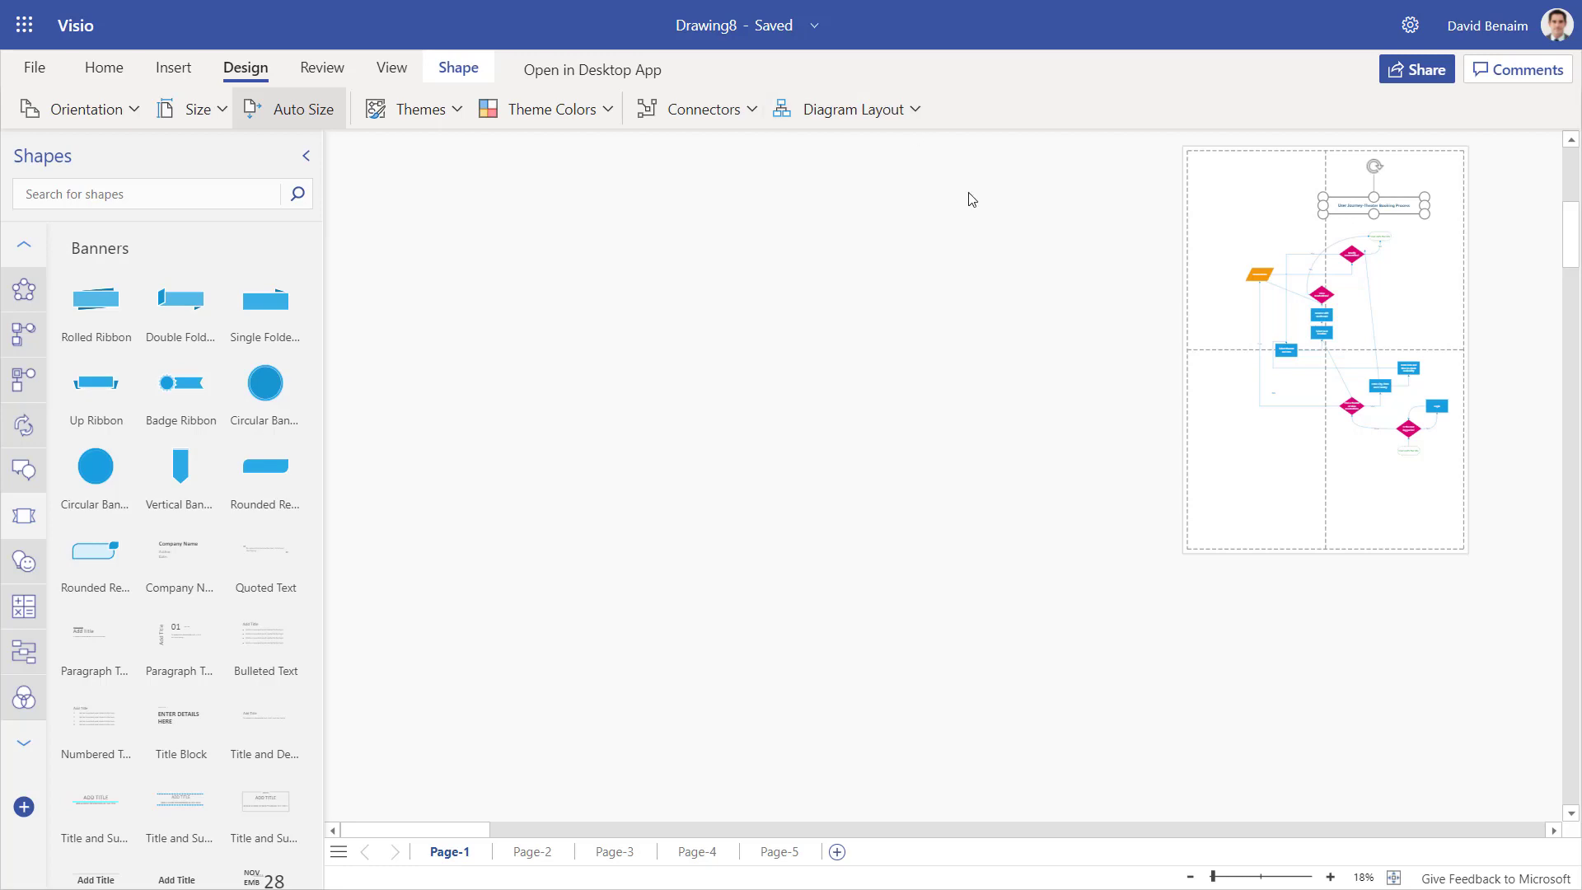
{"action": "scroll", "coordinate": [1255, 316], "scroll_direction": "up", "scroll_amount": 3}
{"action": "left_click", "coordinate": [917, 110]}
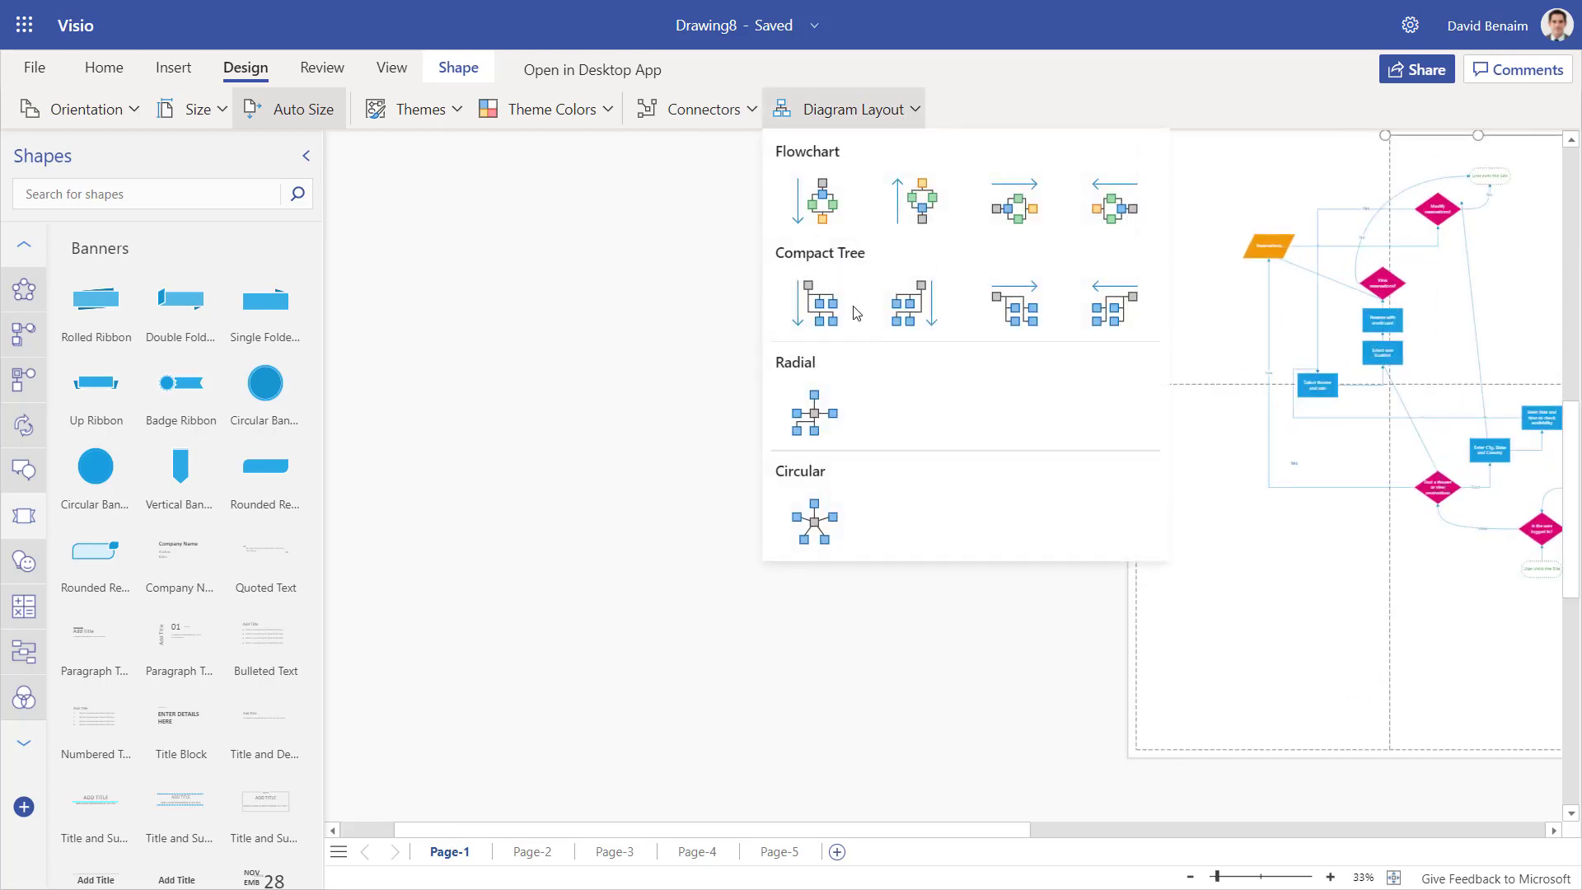
{"action": "left_click", "coordinate": [814, 521]}
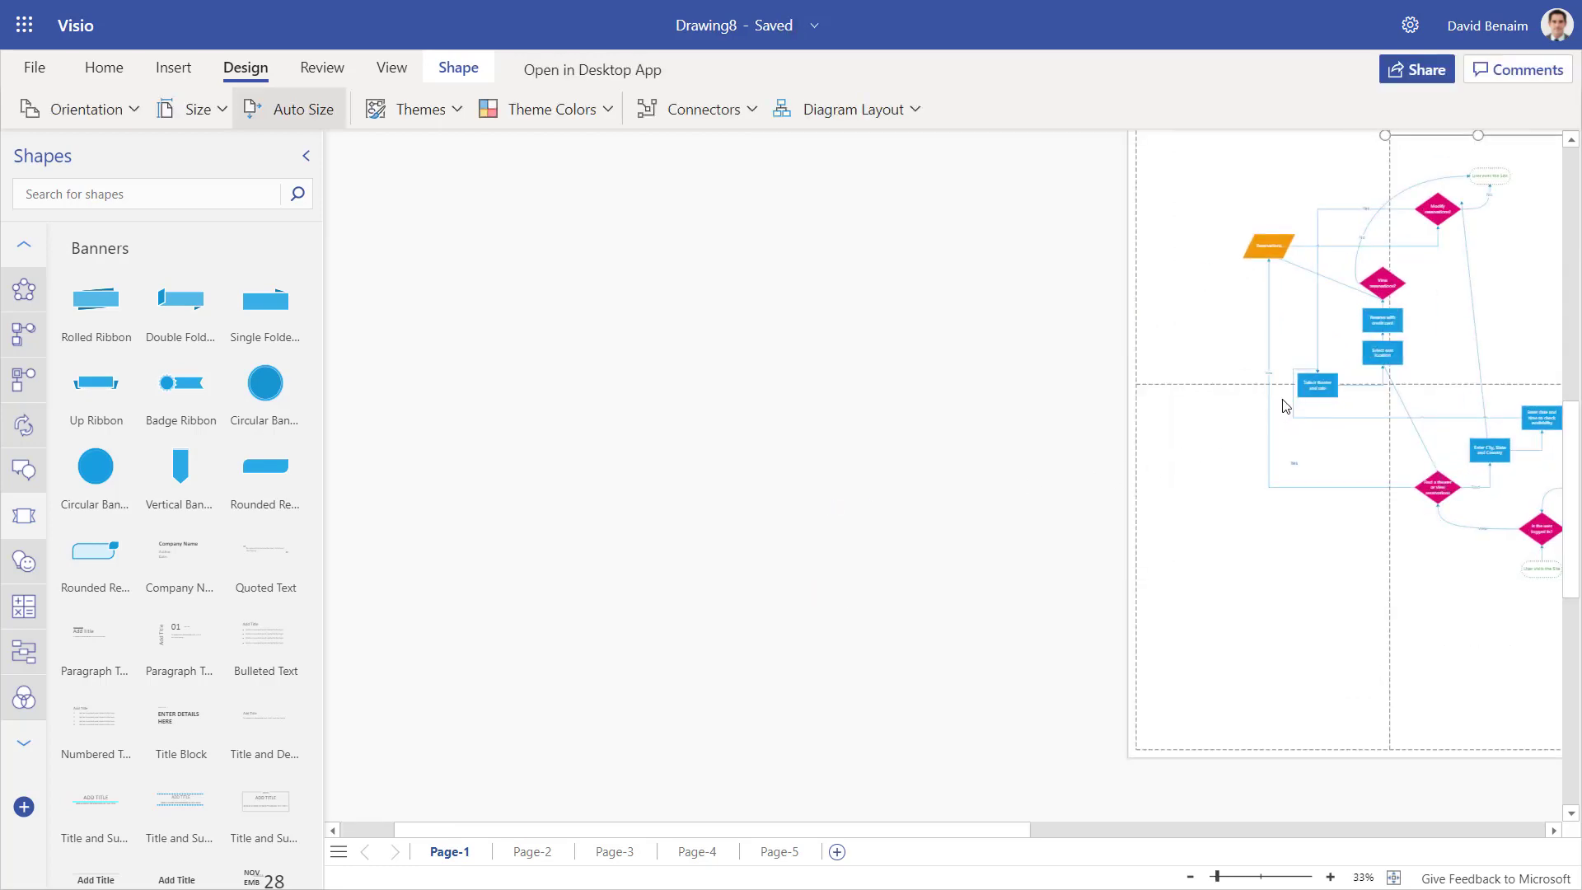
{"action": "left_click", "coordinate": [1204, 528]}
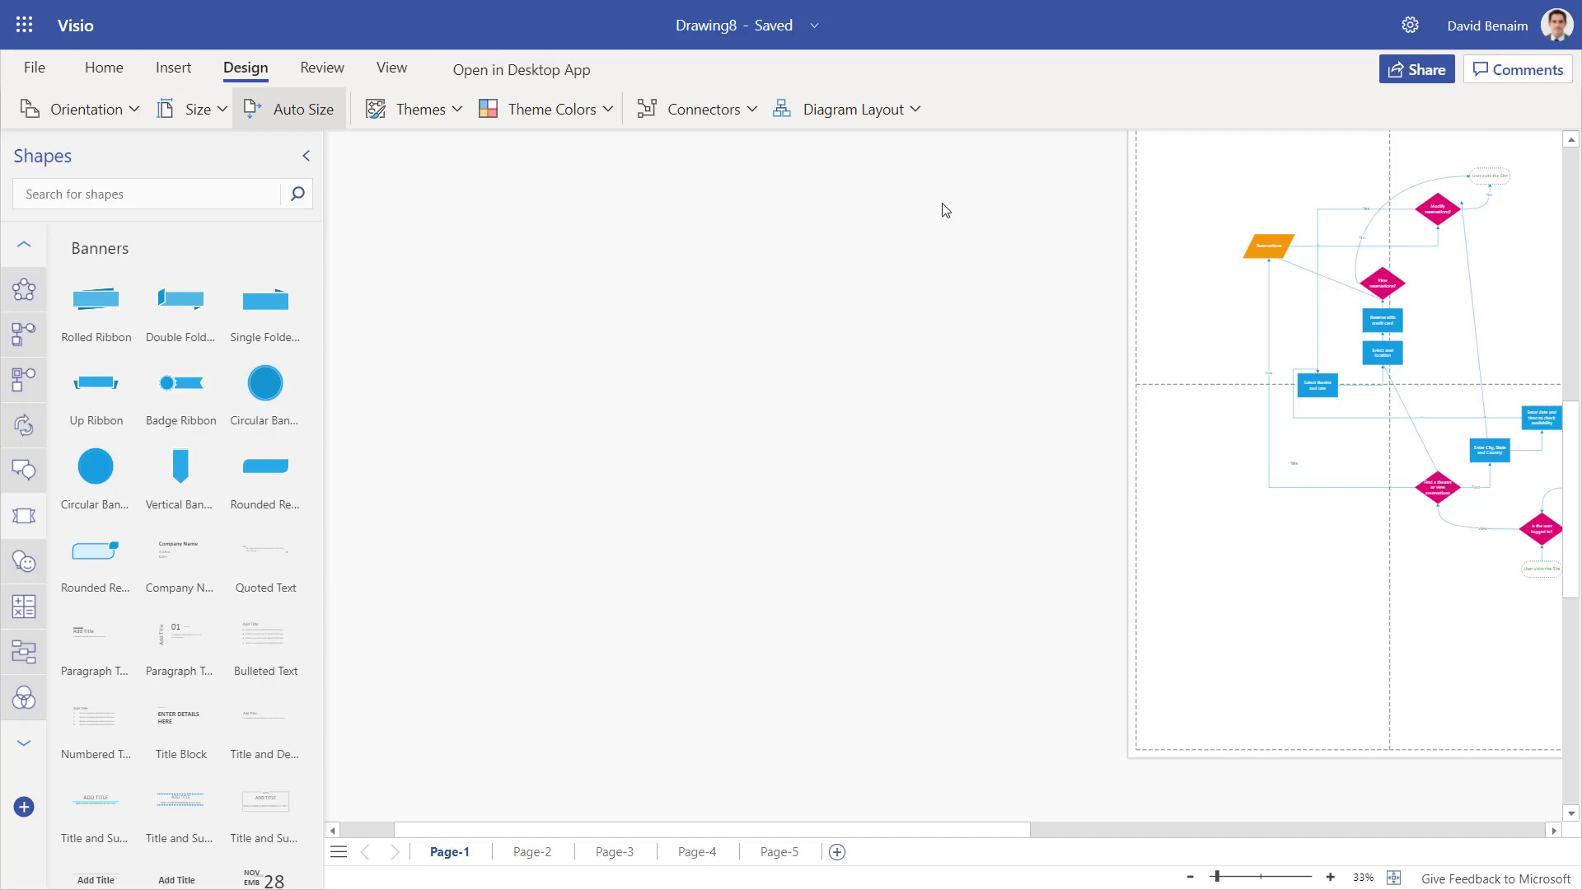
{"action": "left_click", "coordinate": [872, 108]}
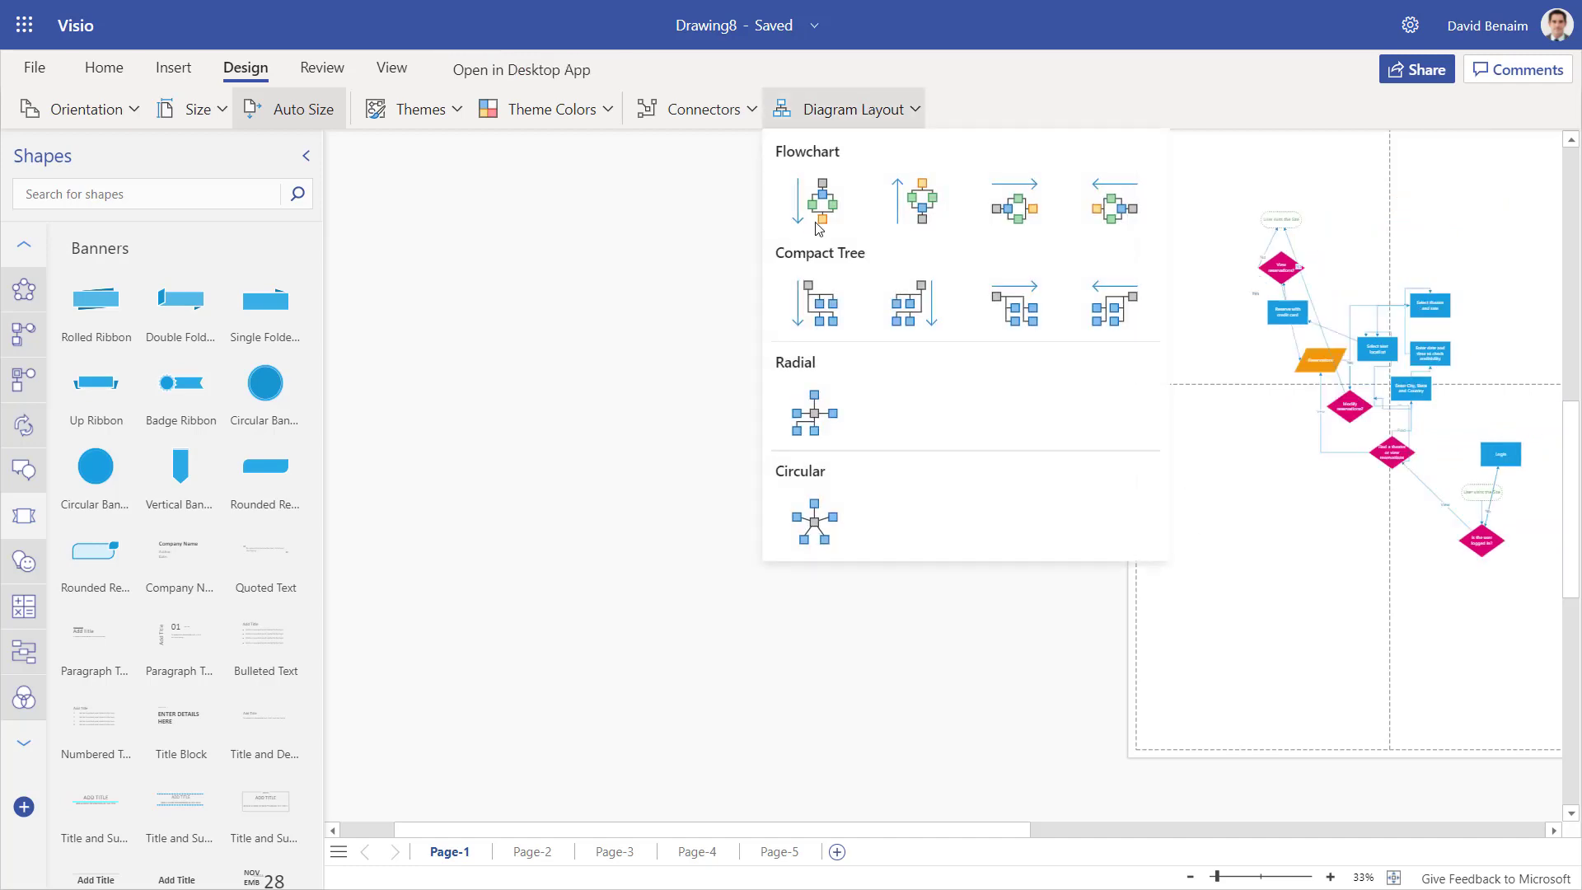
{"action": "left_click", "coordinate": [566, 491]}
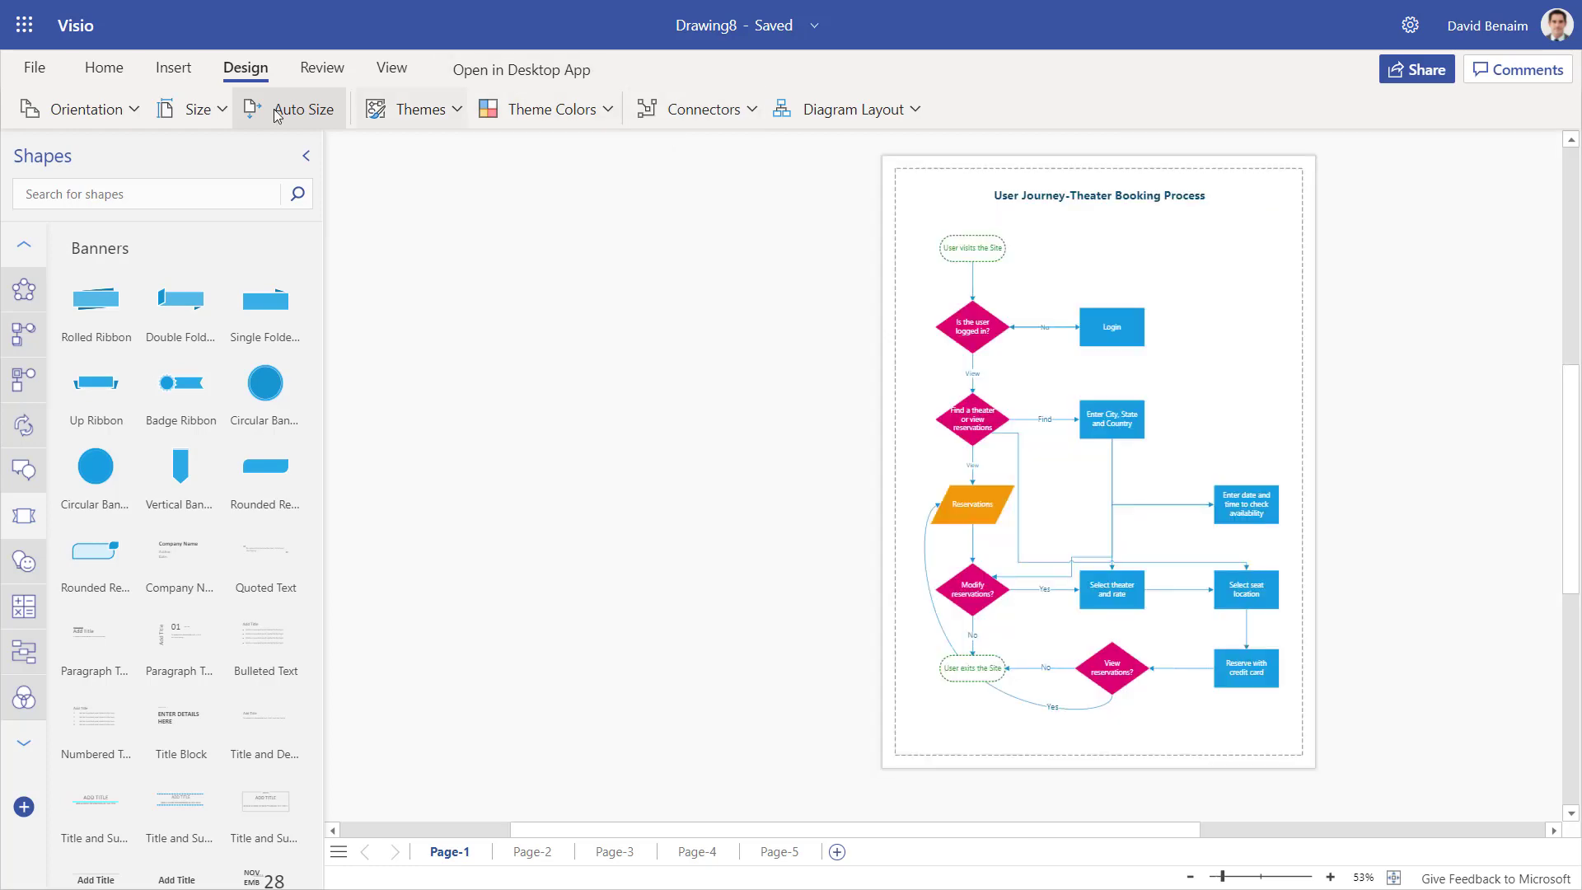
Try the Daybreak and Gemstone theme colours, then apply the Sequence theme
{"action": "left_click", "coordinate": [581, 111]}
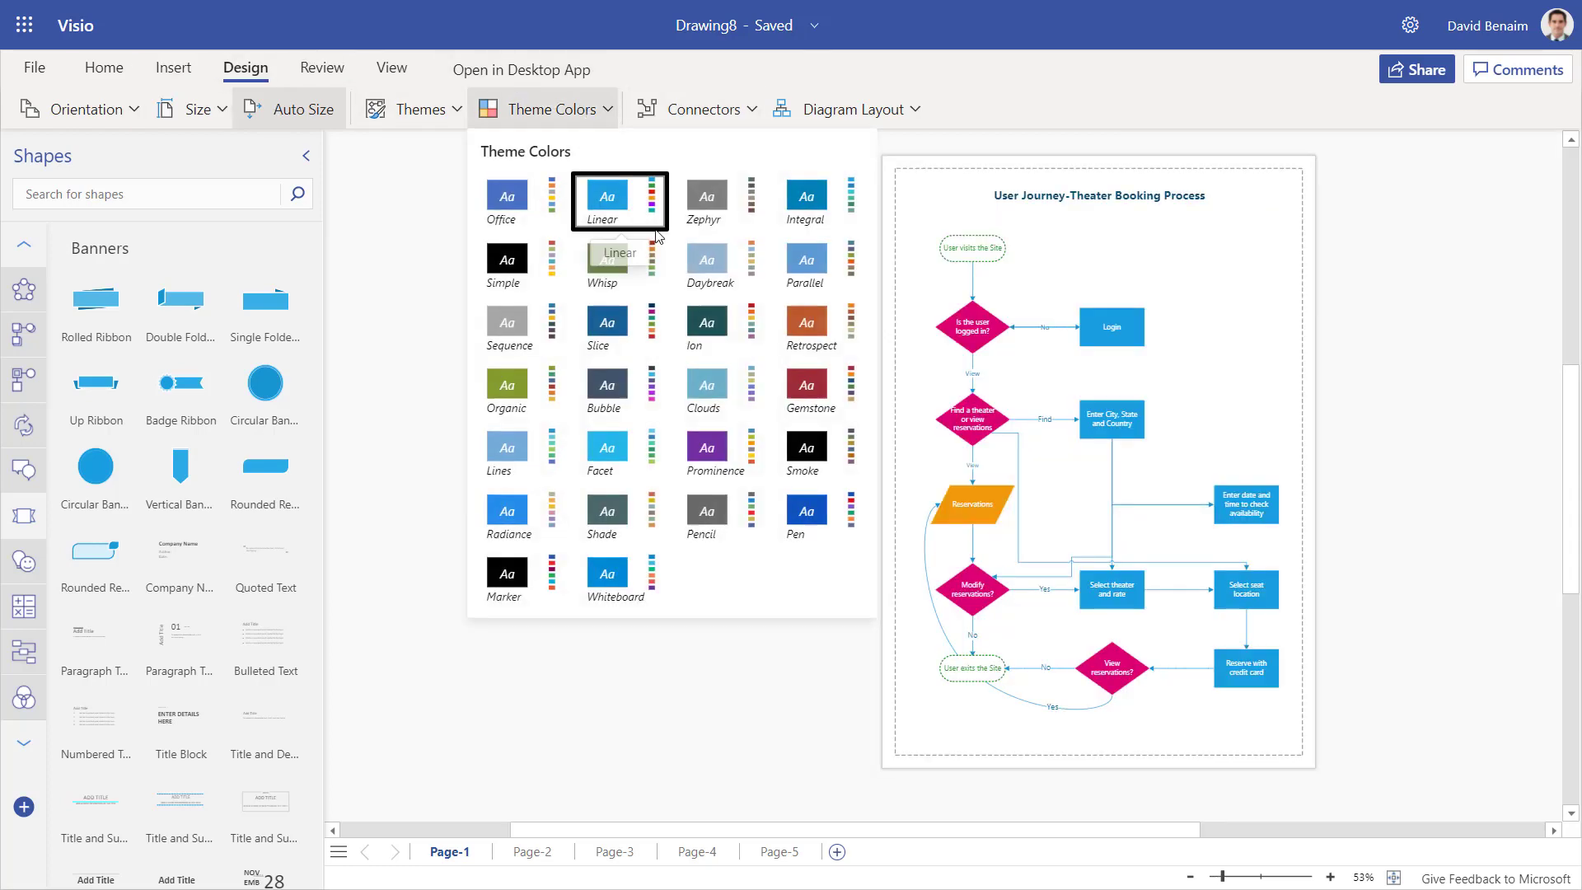
{"action": "left_click", "coordinate": [709, 279]}
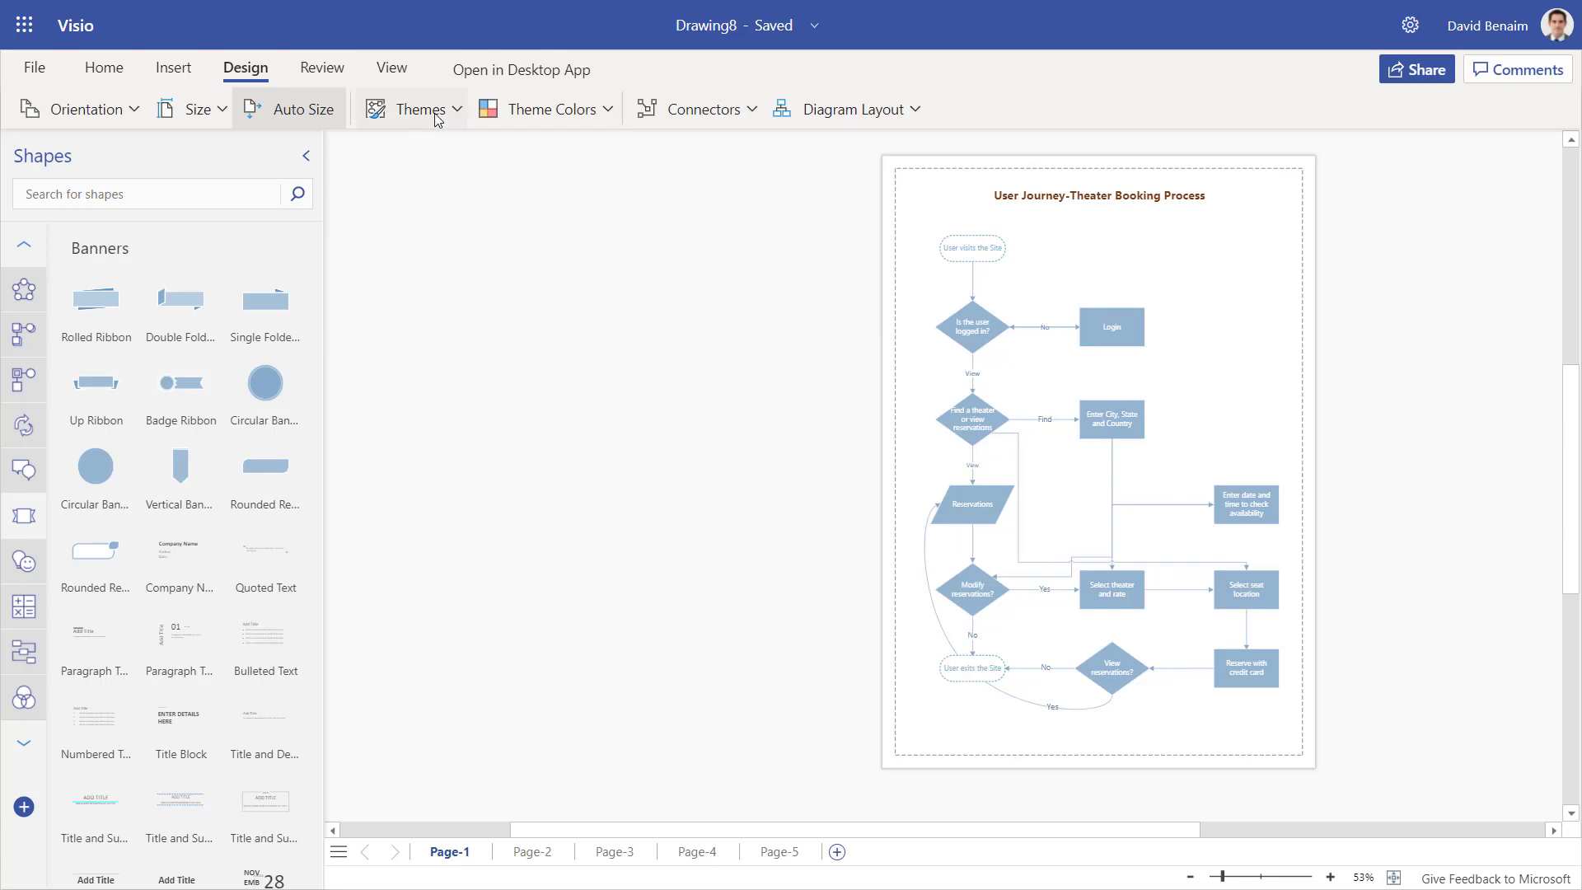
{"action": "left_click", "coordinate": [544, 111]}
{"action": "left_click", "coordinate": [807, 387]}
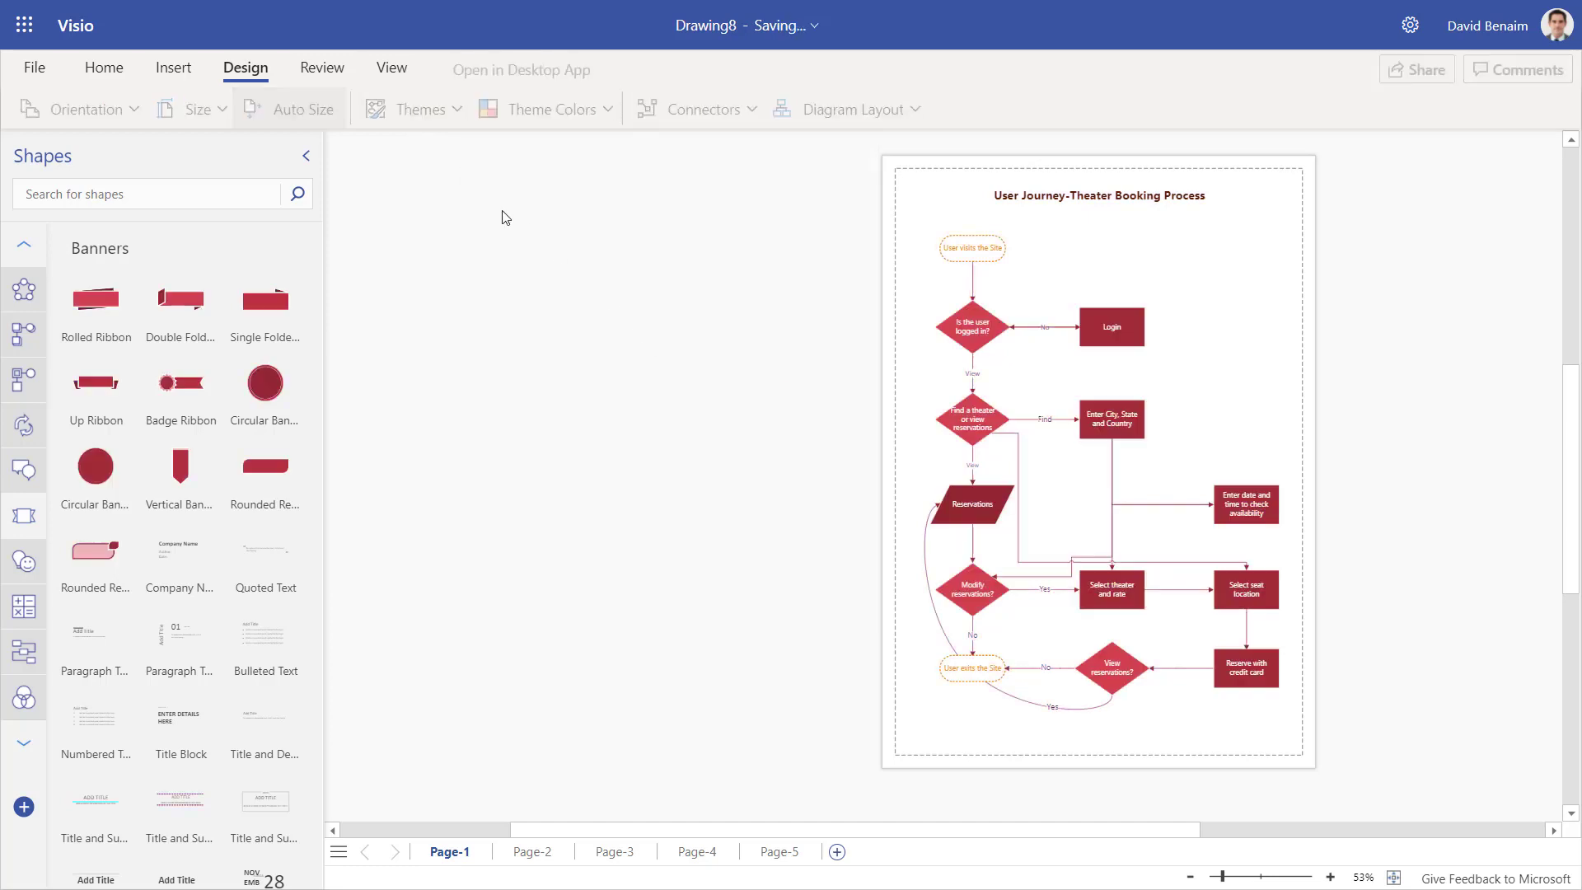
{"action": "left_click", "coordinate": [447, 110]}
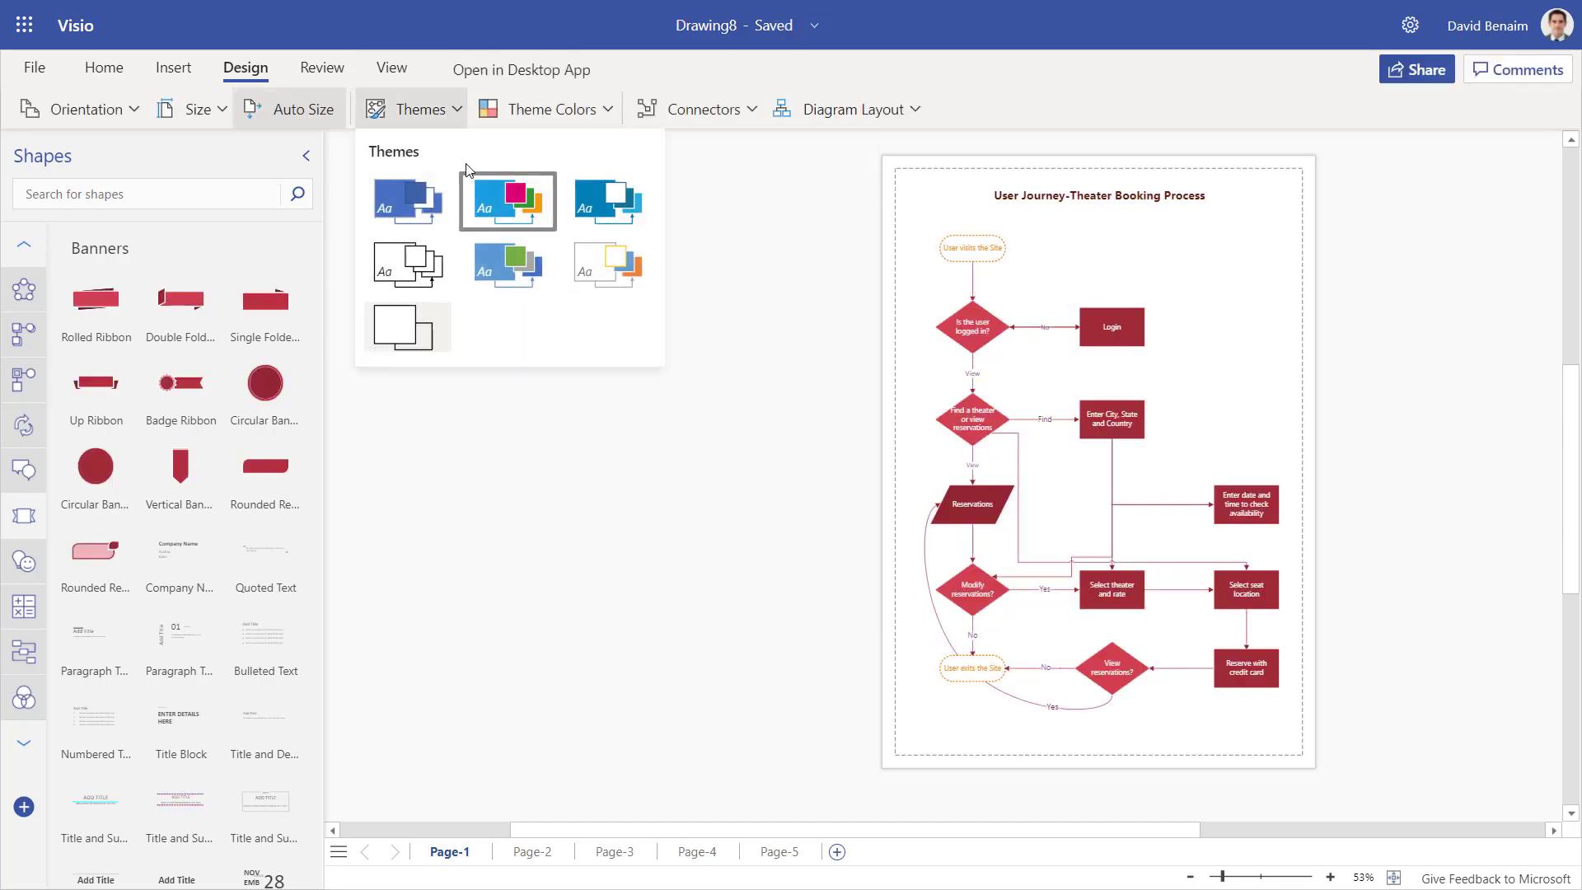
{"action": "left_click", "coordinate": [612, 279]}
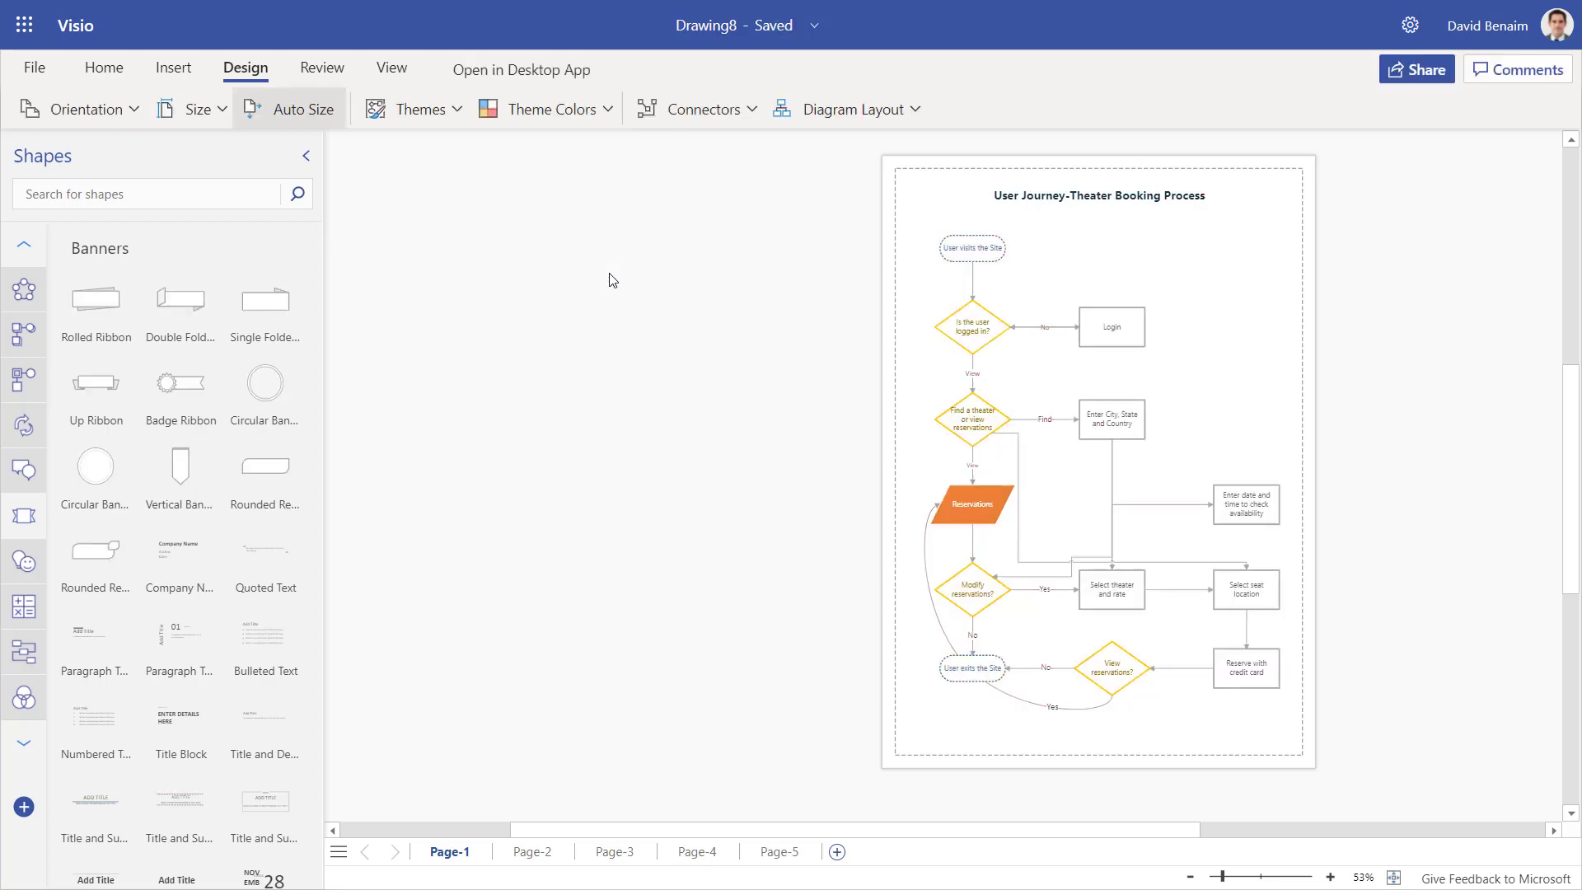
Turn on Auto Size and shift the Login box further right
{"action": "mouse_move", "coordinate": [1113, 313]}
{"action": "left_click", "coordinate": [323, 116]}
{"action": "left_click_drag", "start_coordinate": [1119, 326], "coordinate": [1169, 314]}
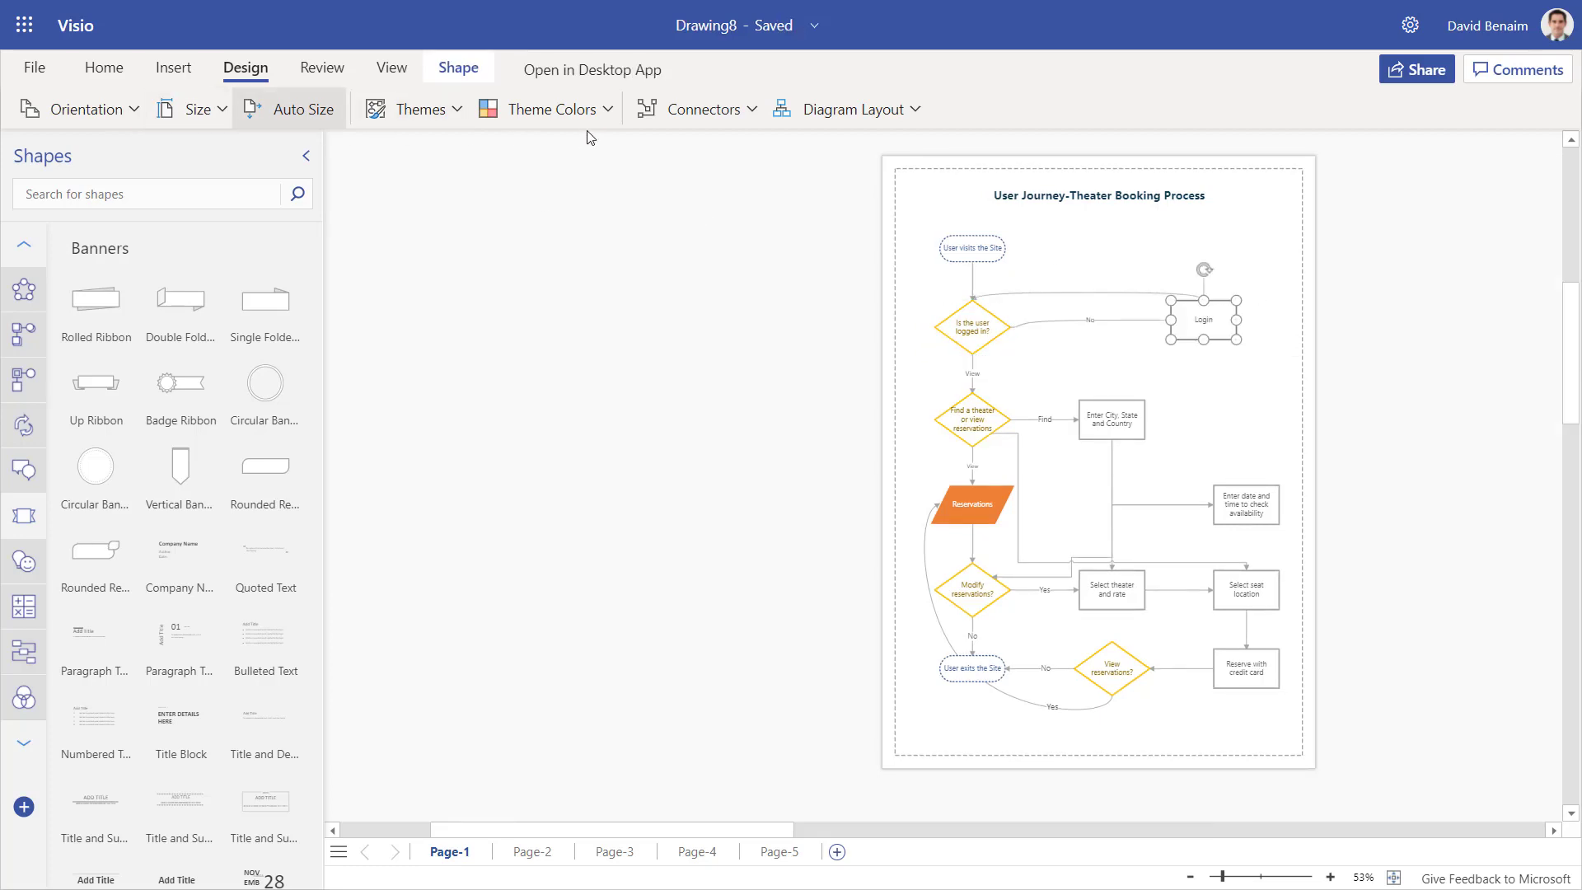
{"action": "left_click", "coordinate": [600, 212]}
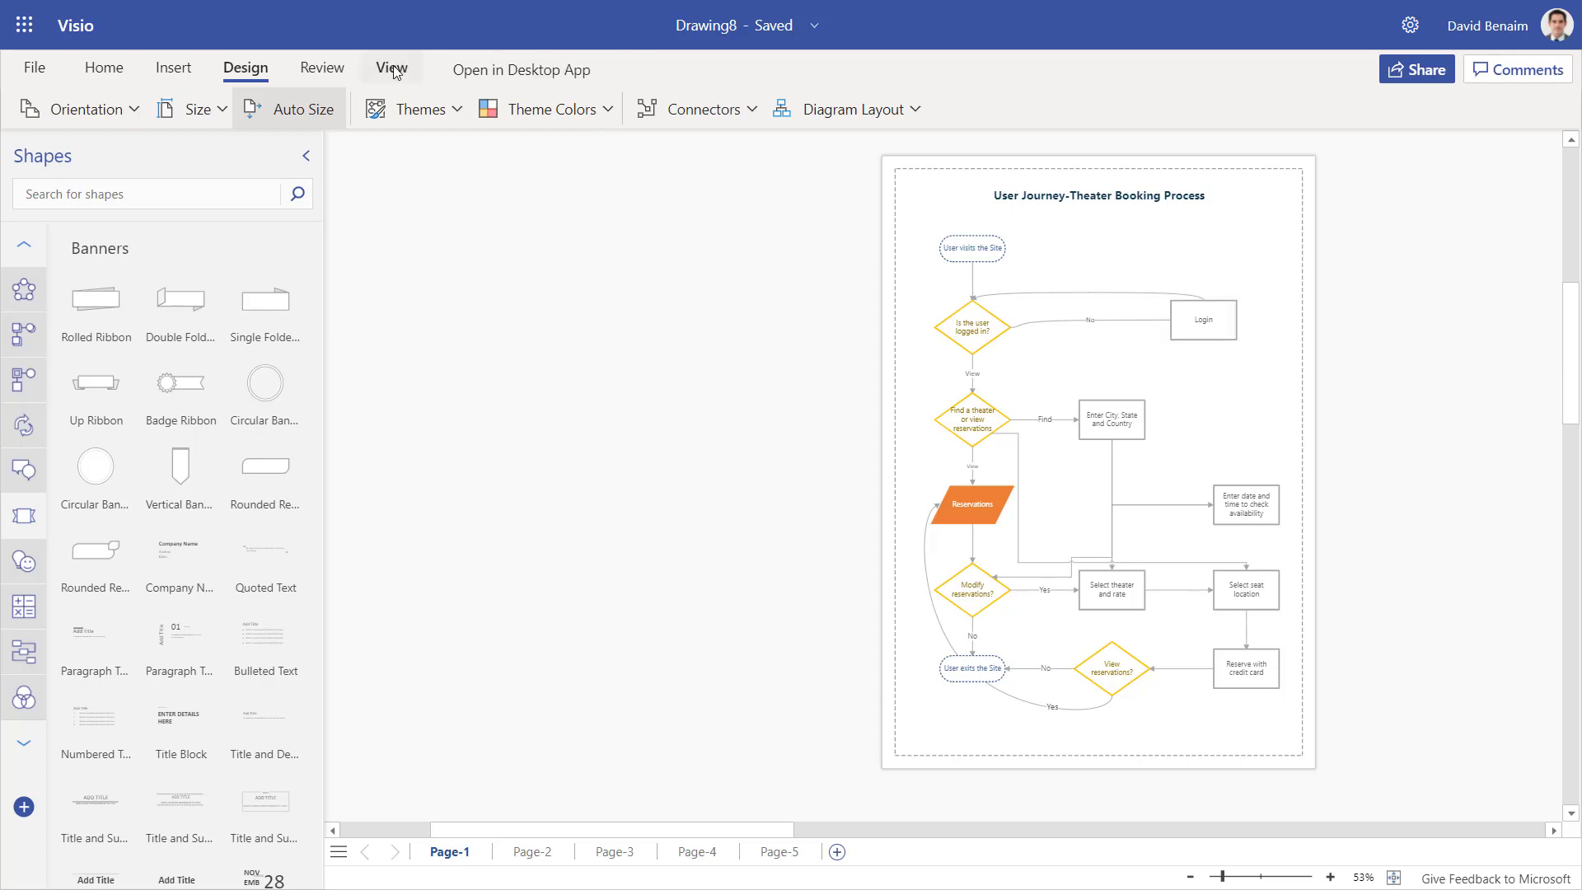
{"action": "left_click", "coordinate": [392, 68]}
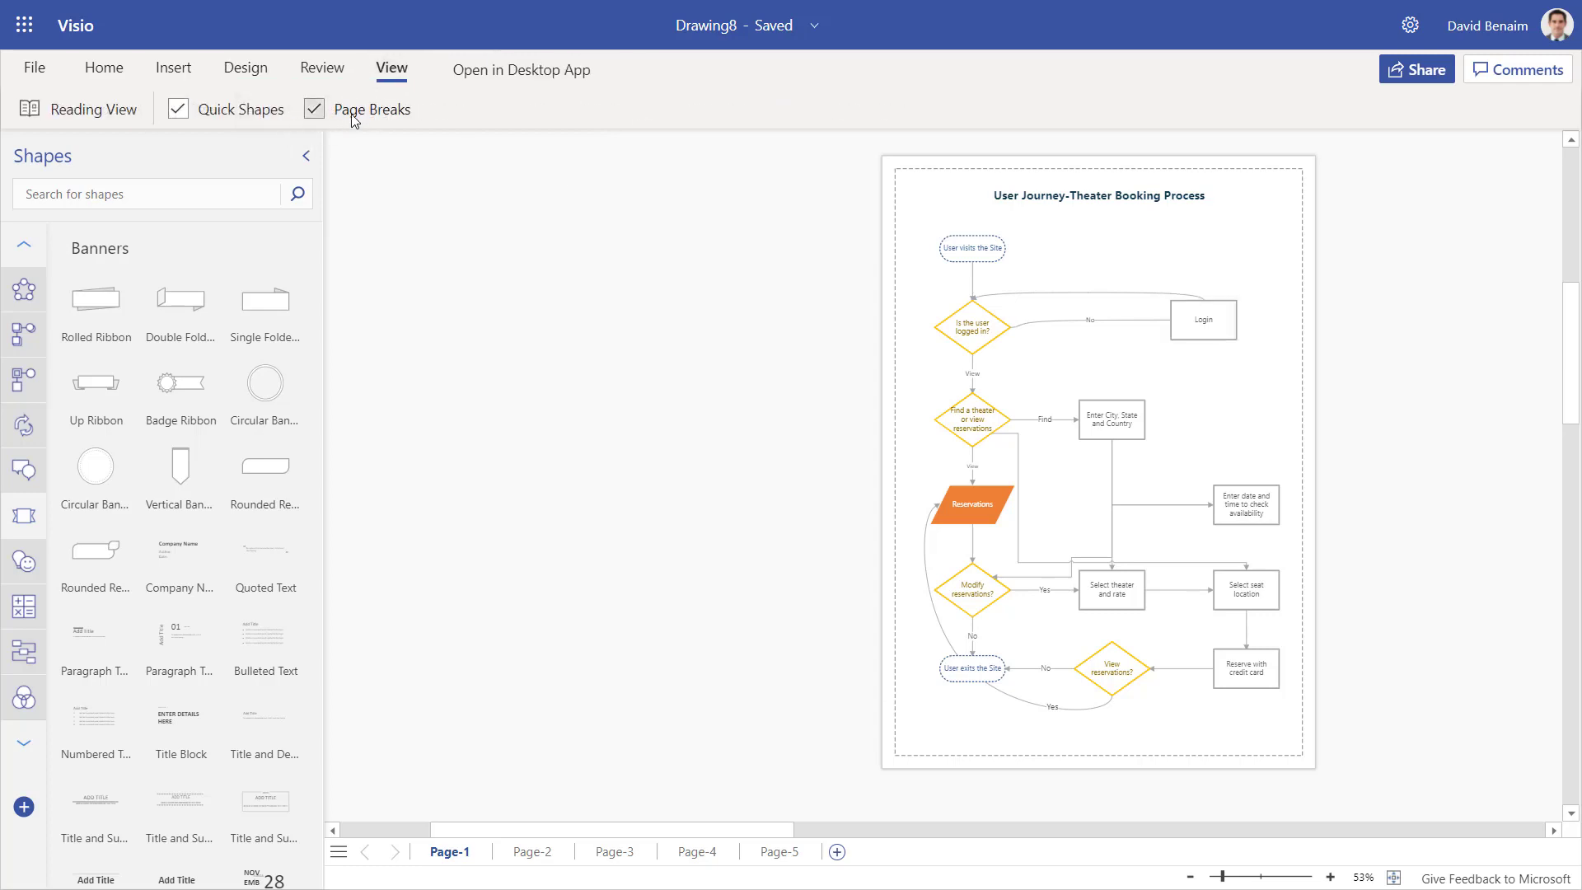
{"action": "left_click", "coordinate": [353, 117]}
{"action": "left_click", "coordinate": [355, 120]}
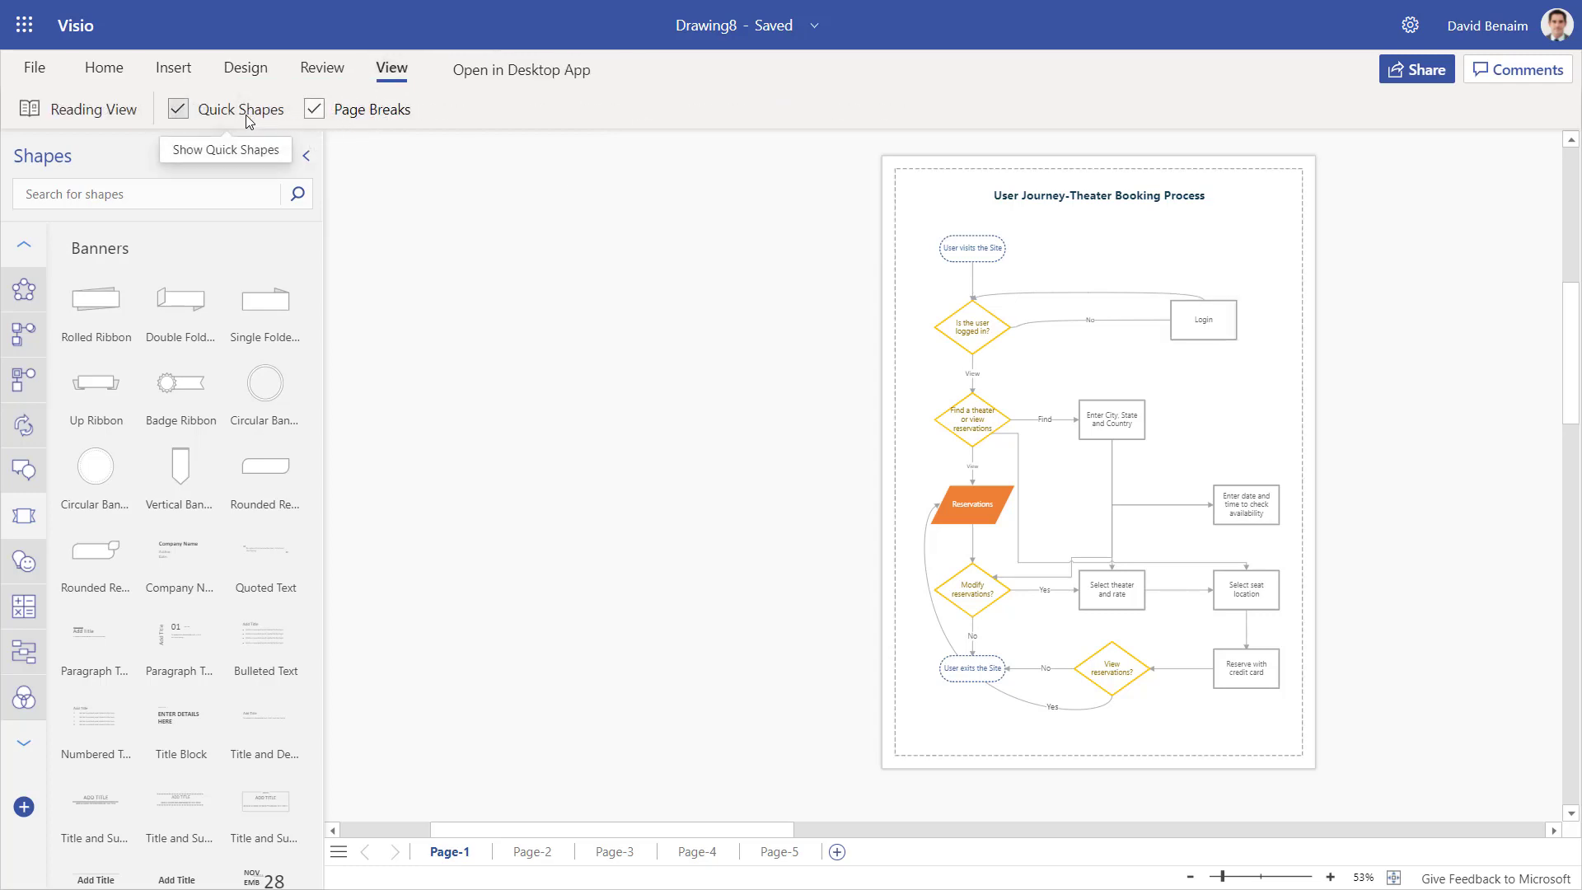
{"action": "left_click", "coordinate": [252, 119]}
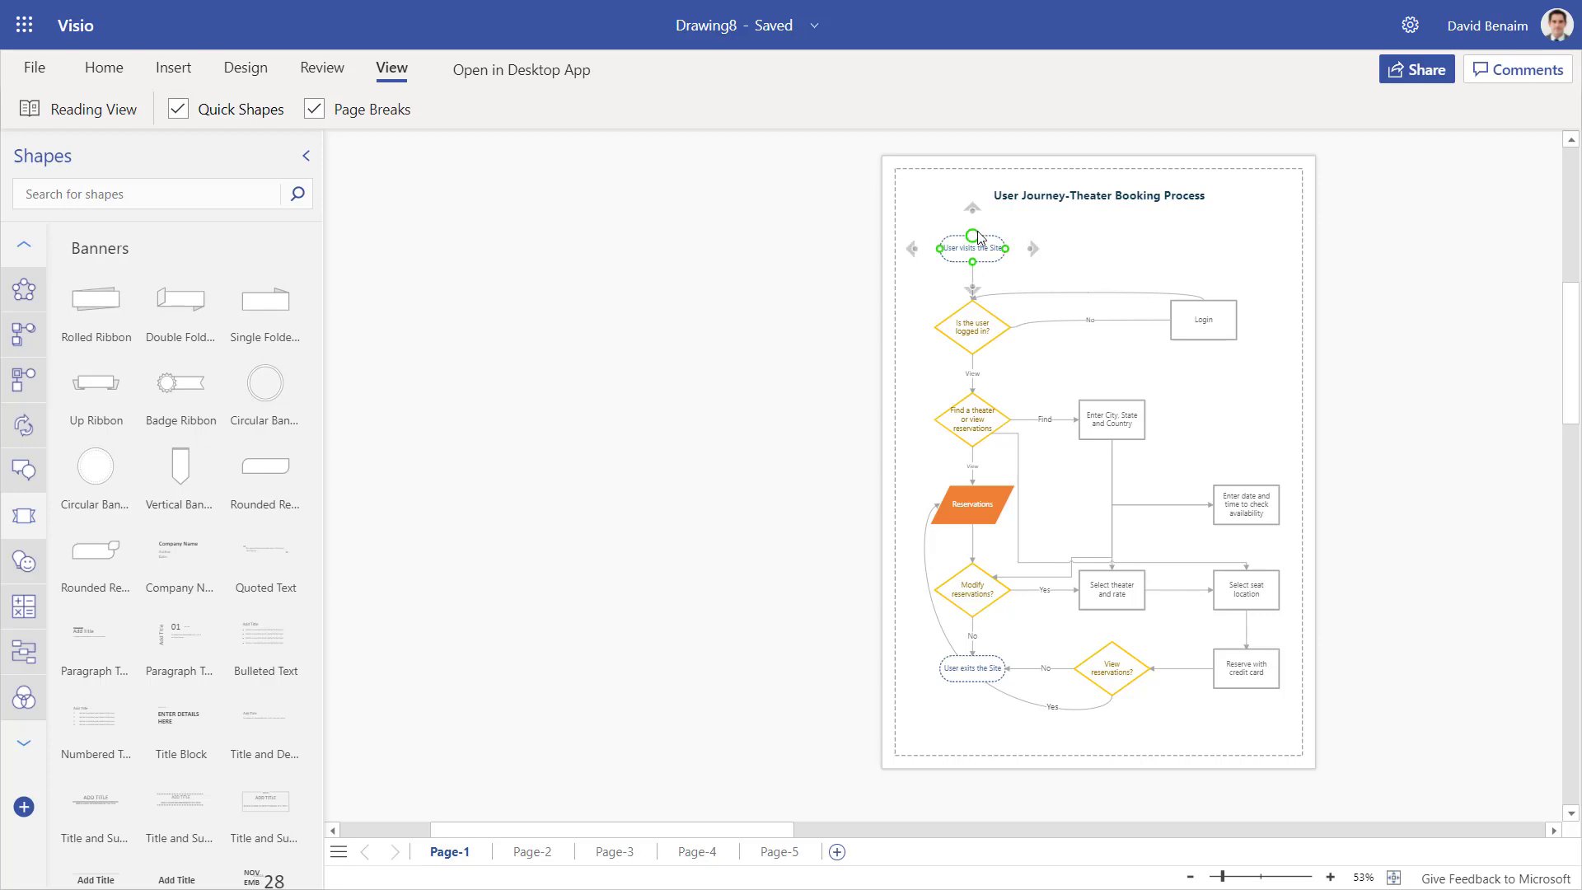
{"action": "mouse_move", "coordinate": [972, 209]}
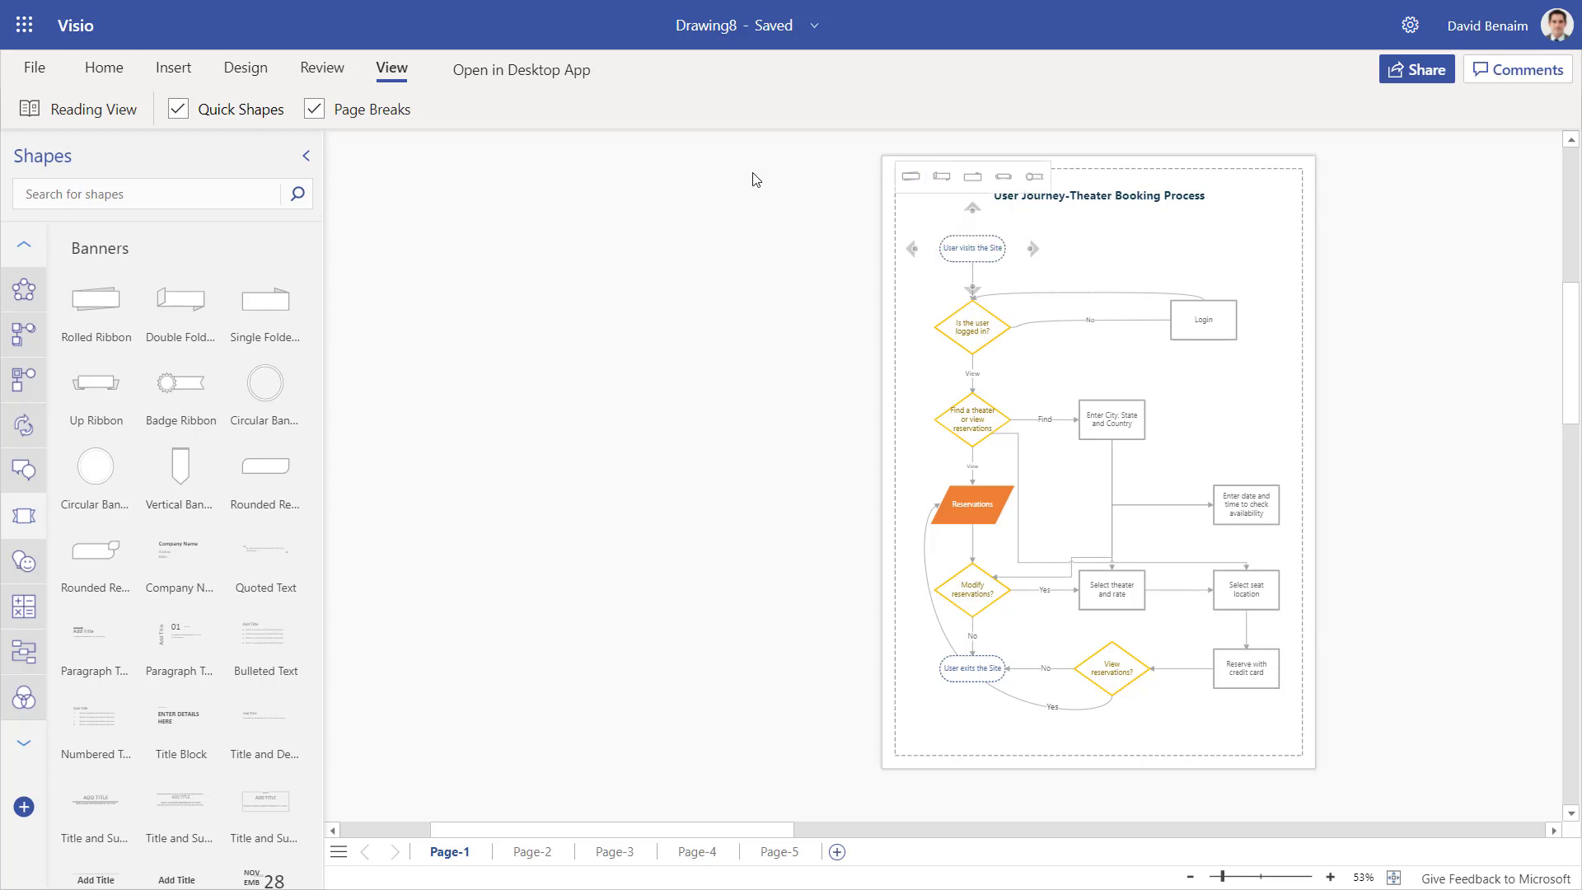
{"action": "left_click", "coordinate": [245, 68]}
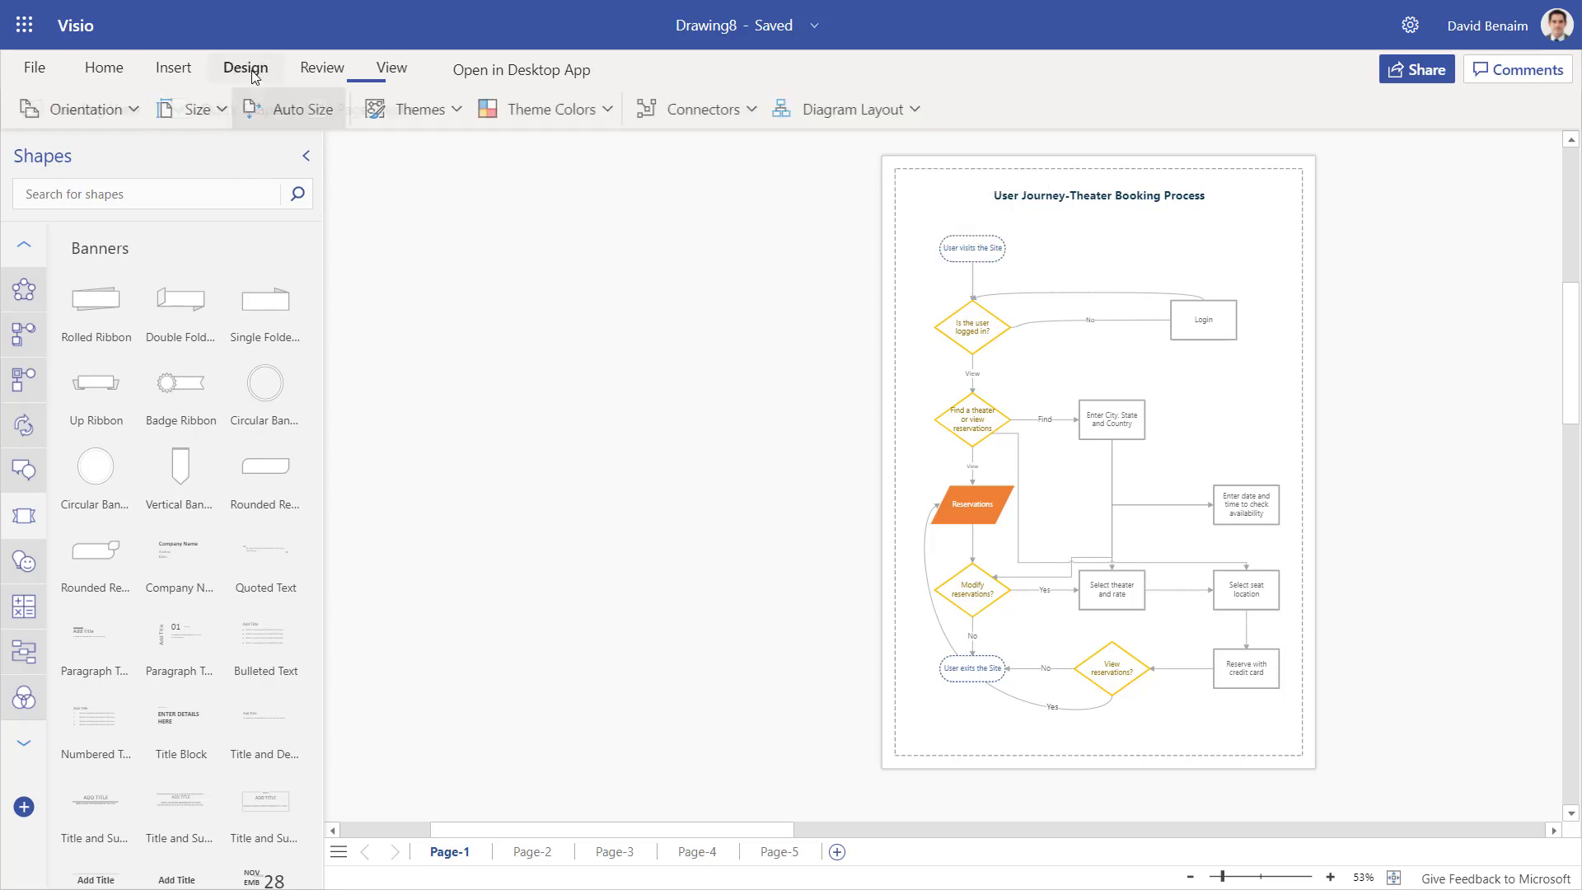
{"action": "left_click", "coordinate": [198, 116]}
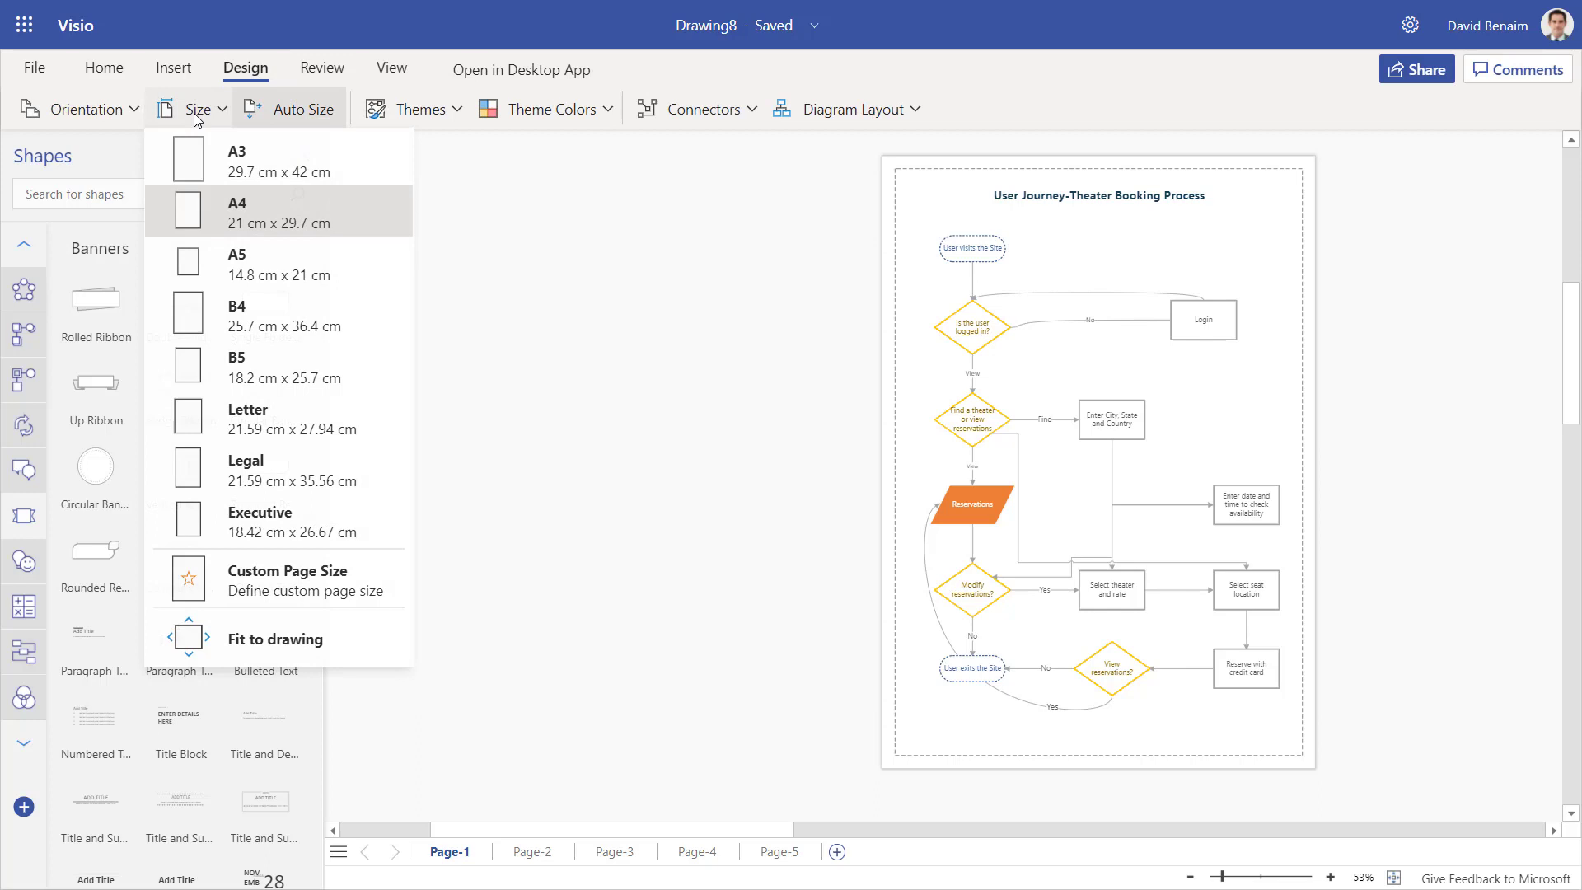
{"action": "left_click", "coordinate": [132, 114]}
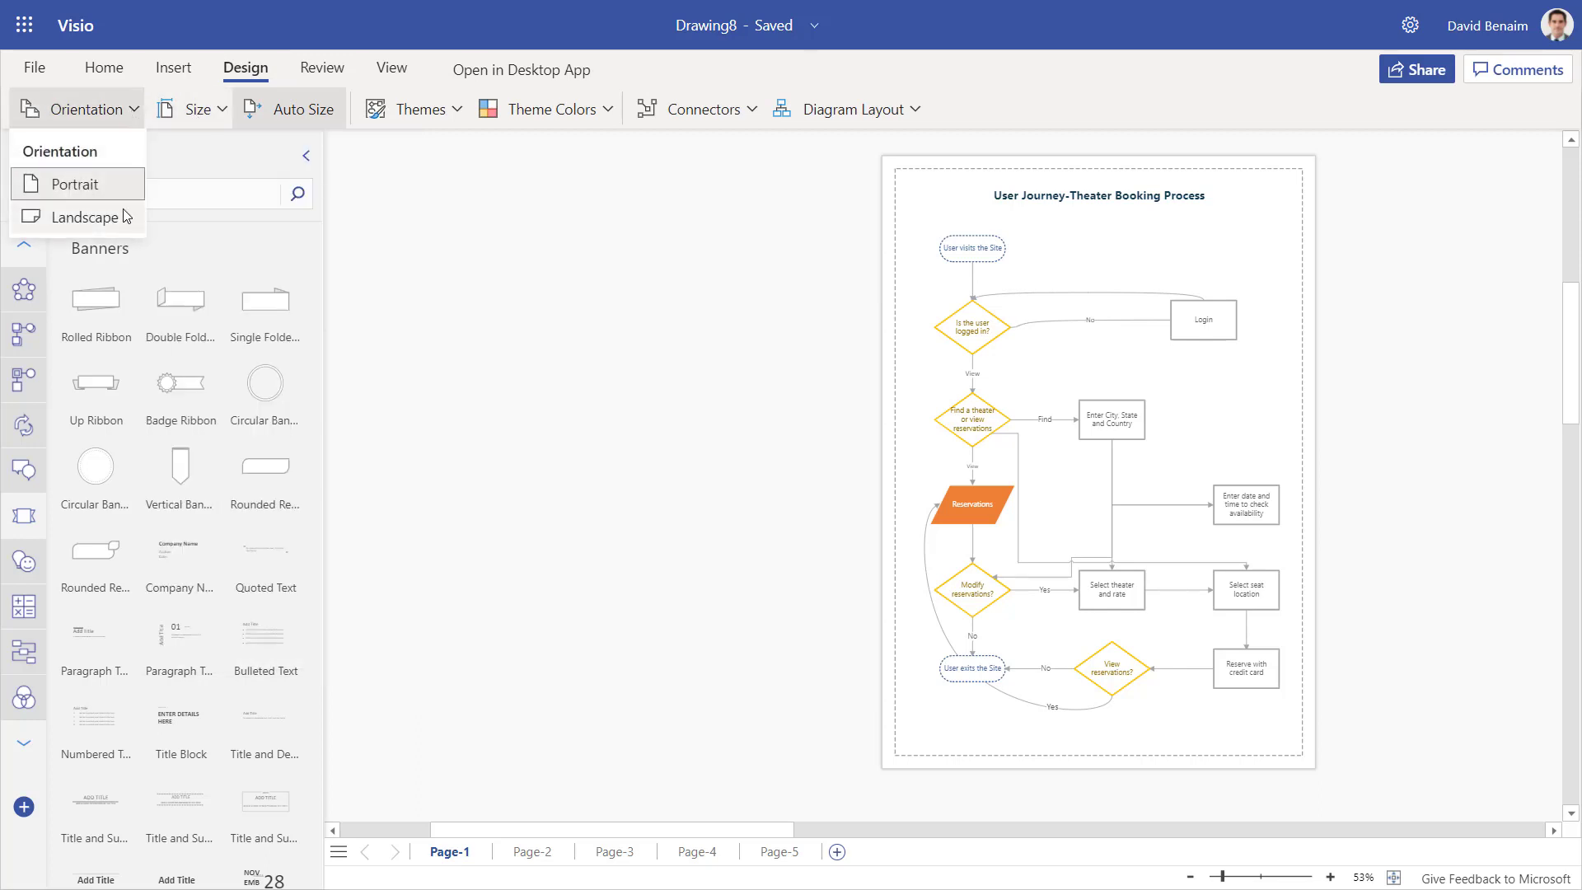
{"action": "left_click", "coordinate": [186, 165]}
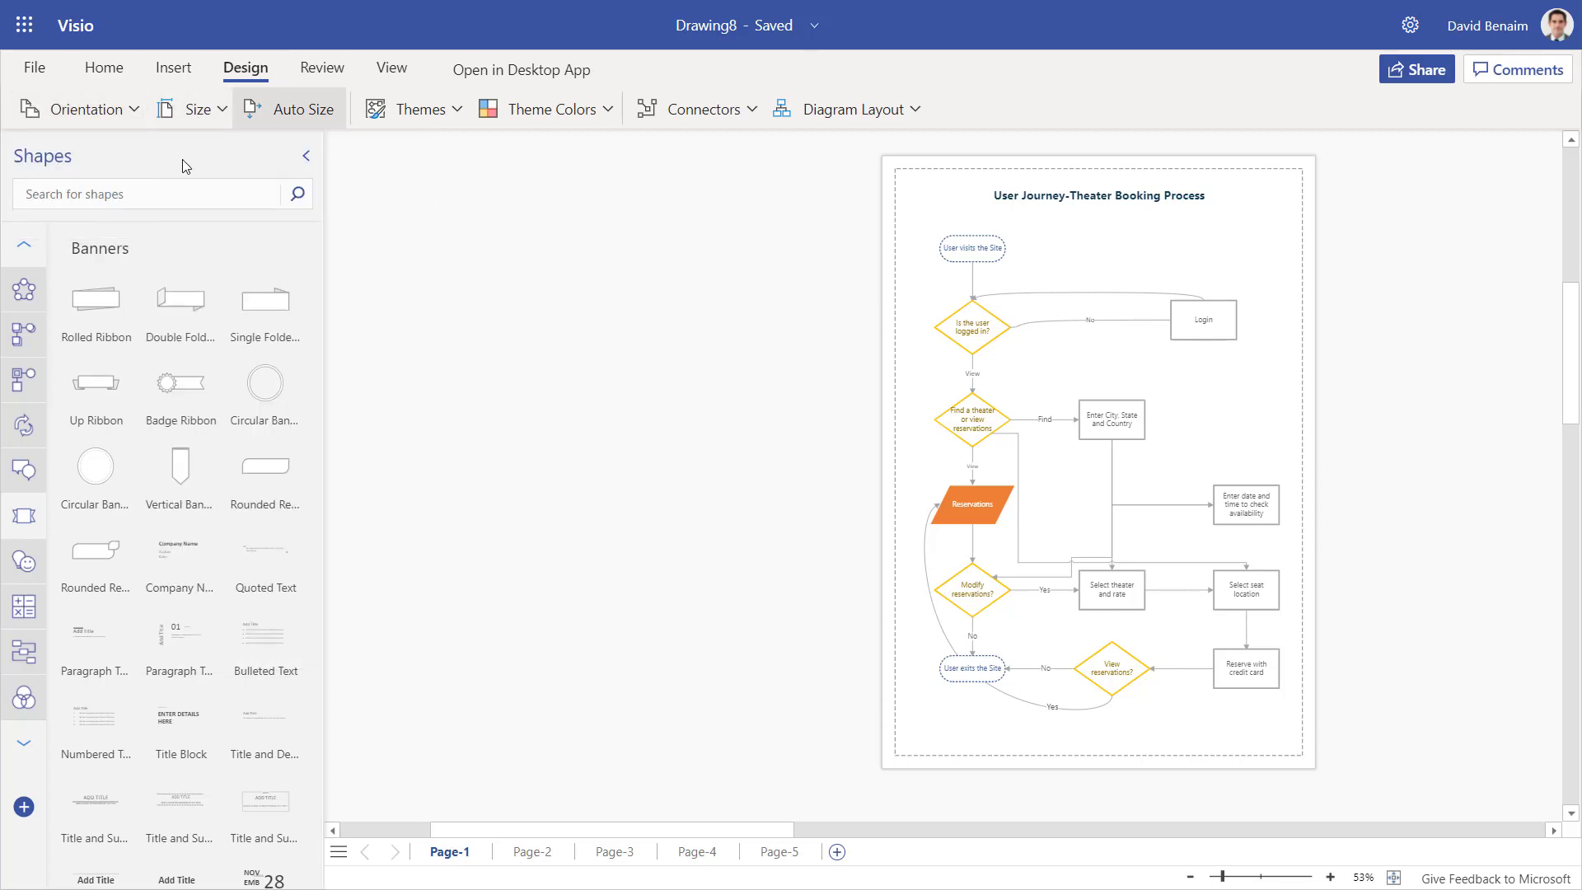
Browse the Draw Shape list under Insert, then select the Login box and switch to Home
{"action": "left_click", "coordinate": [170, 73]}
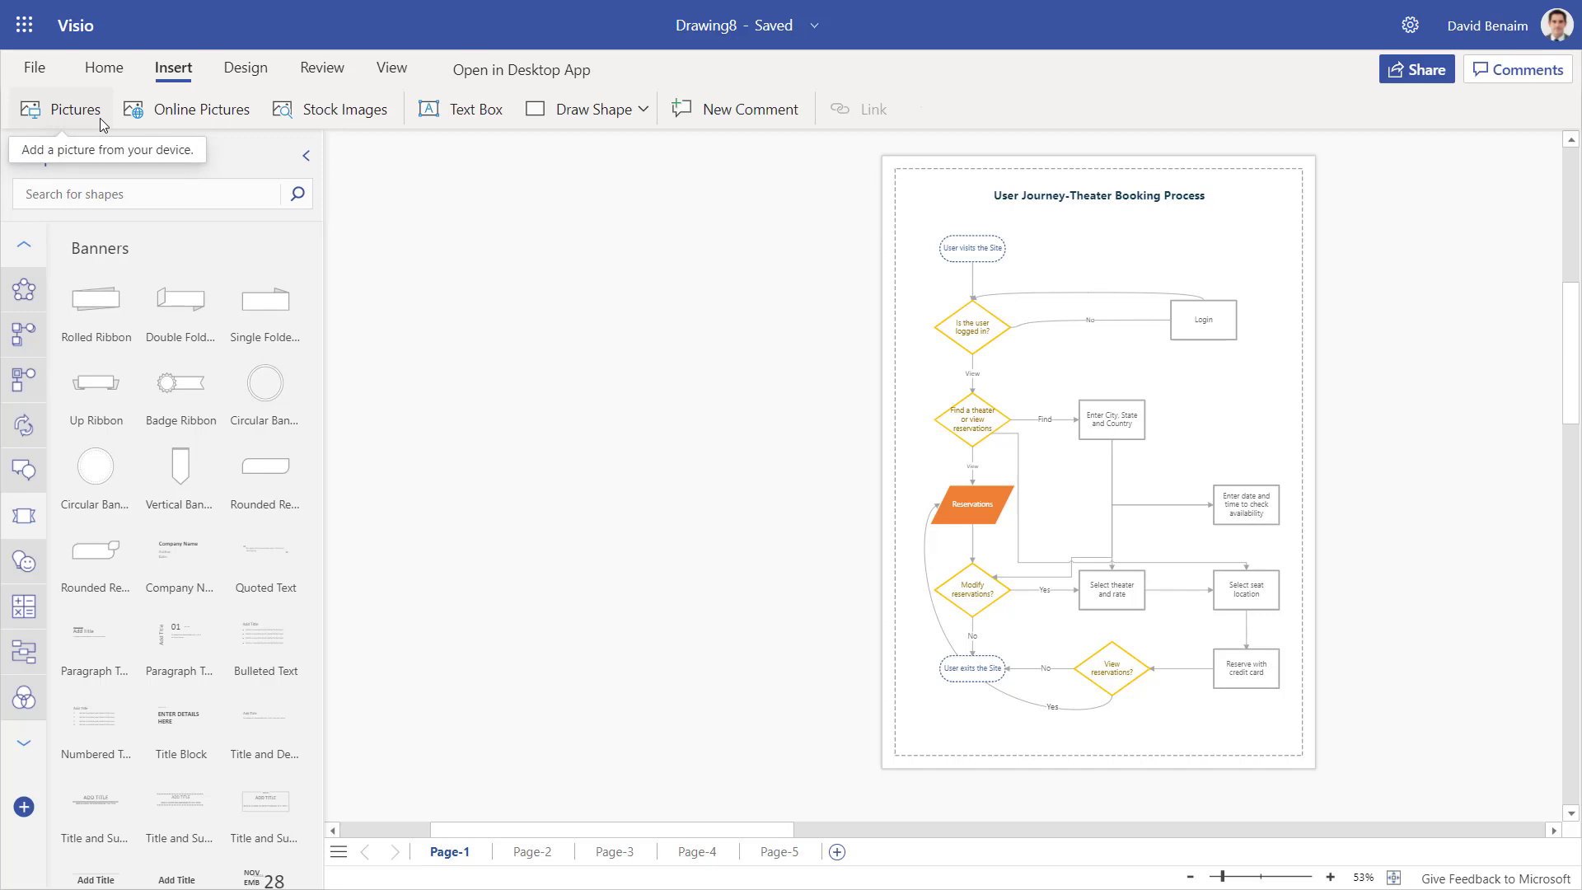
{"action": "left_click", "coordinate": [644, 116]}
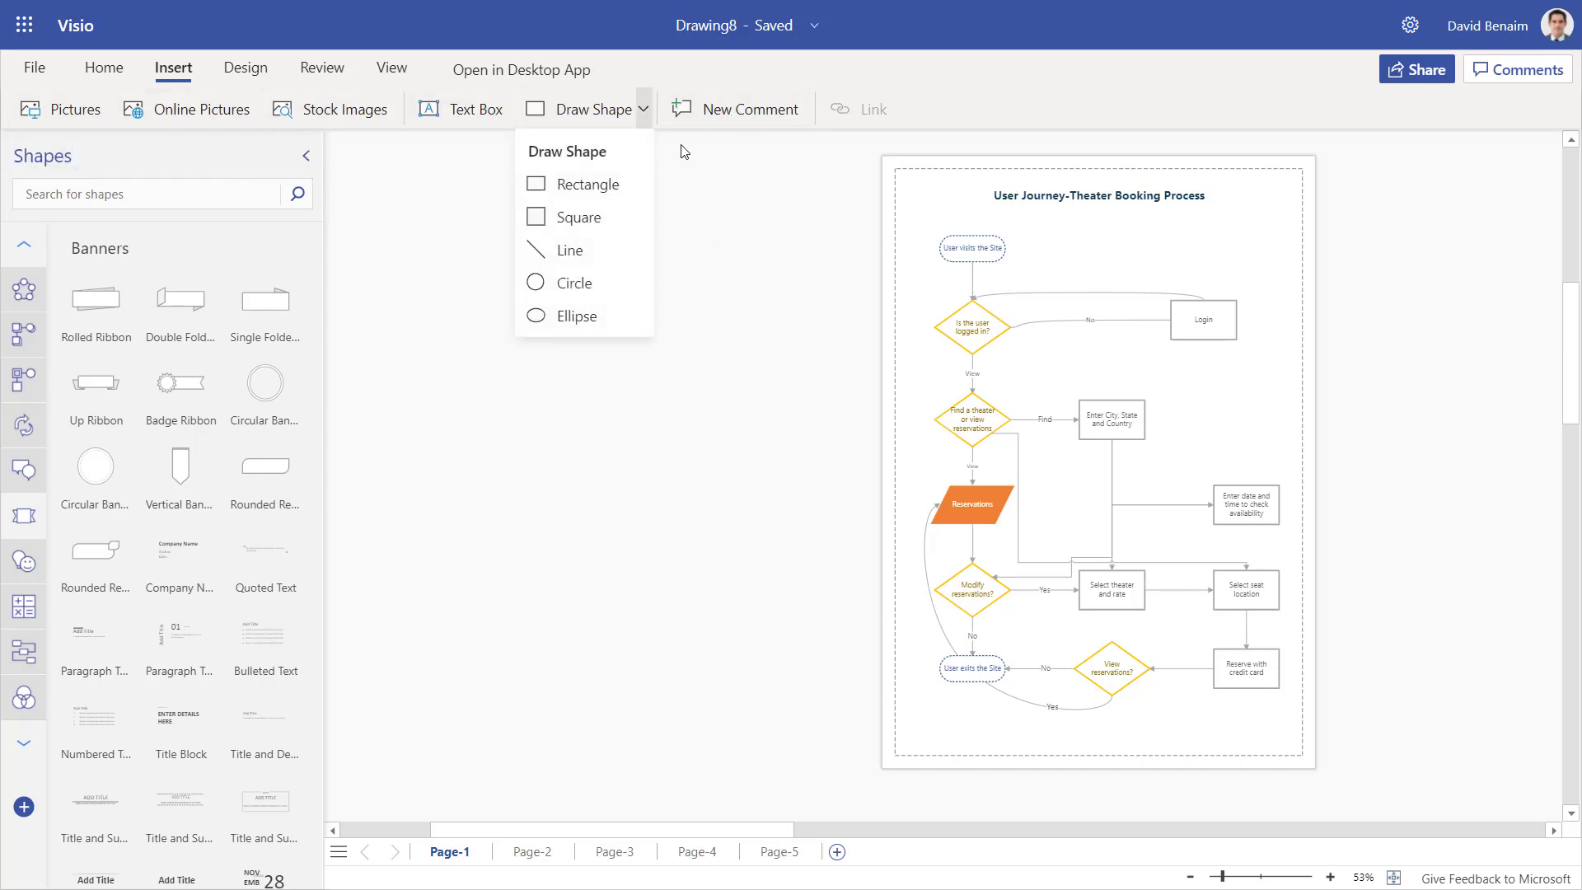
{"action": "left_click", "coordinate": [797, 234]}
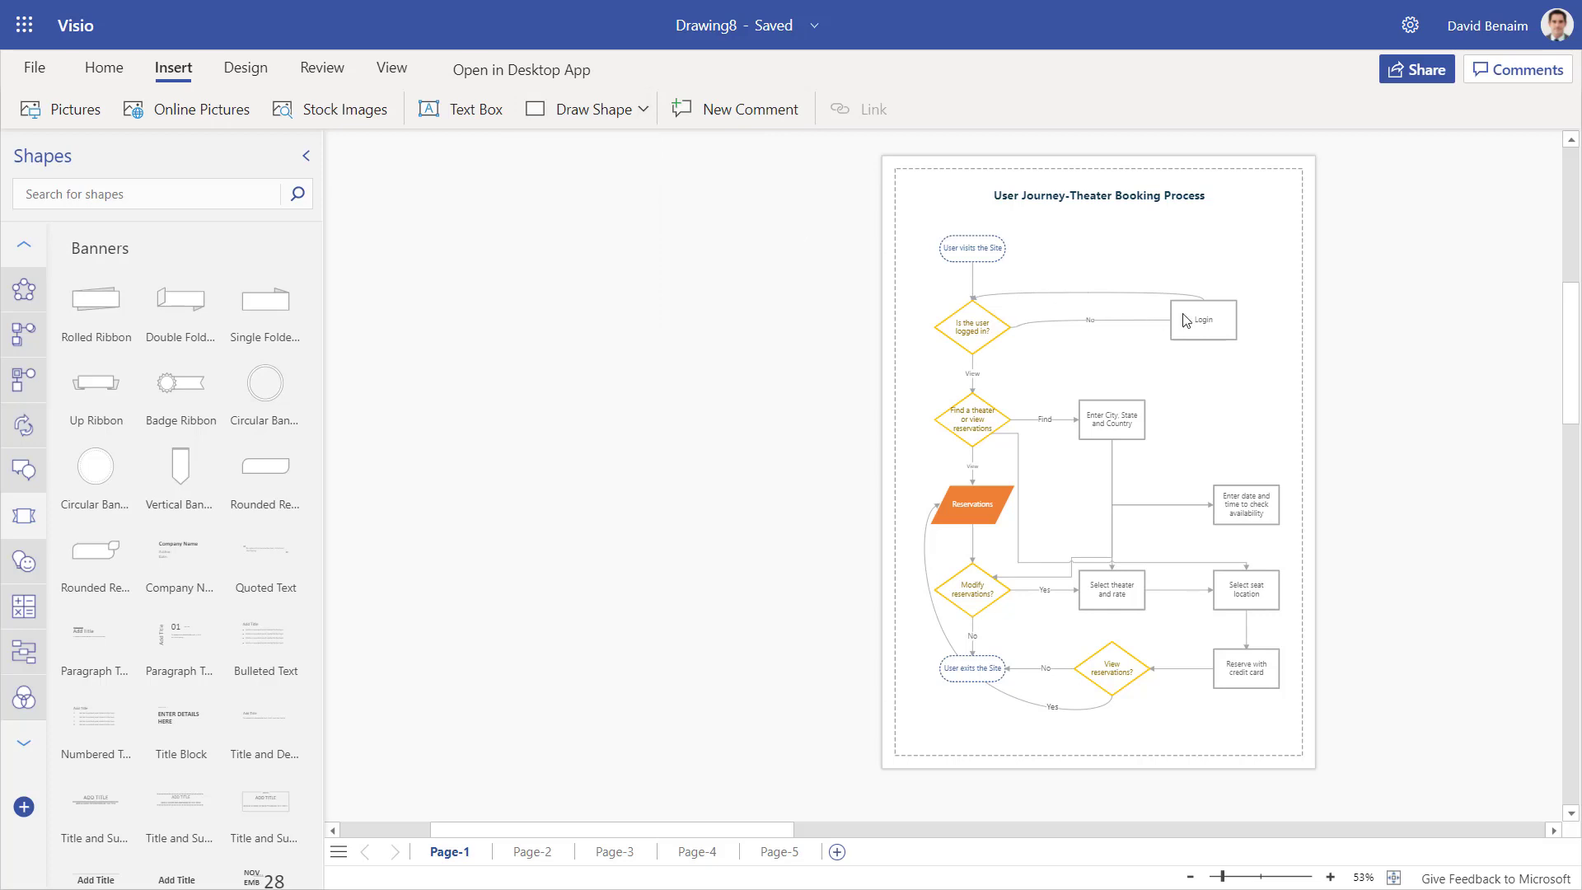
{"action": "left_click", "coordinate": [1218, 309]}
{"action": "left_click", "coordinate": [1222, 316]}
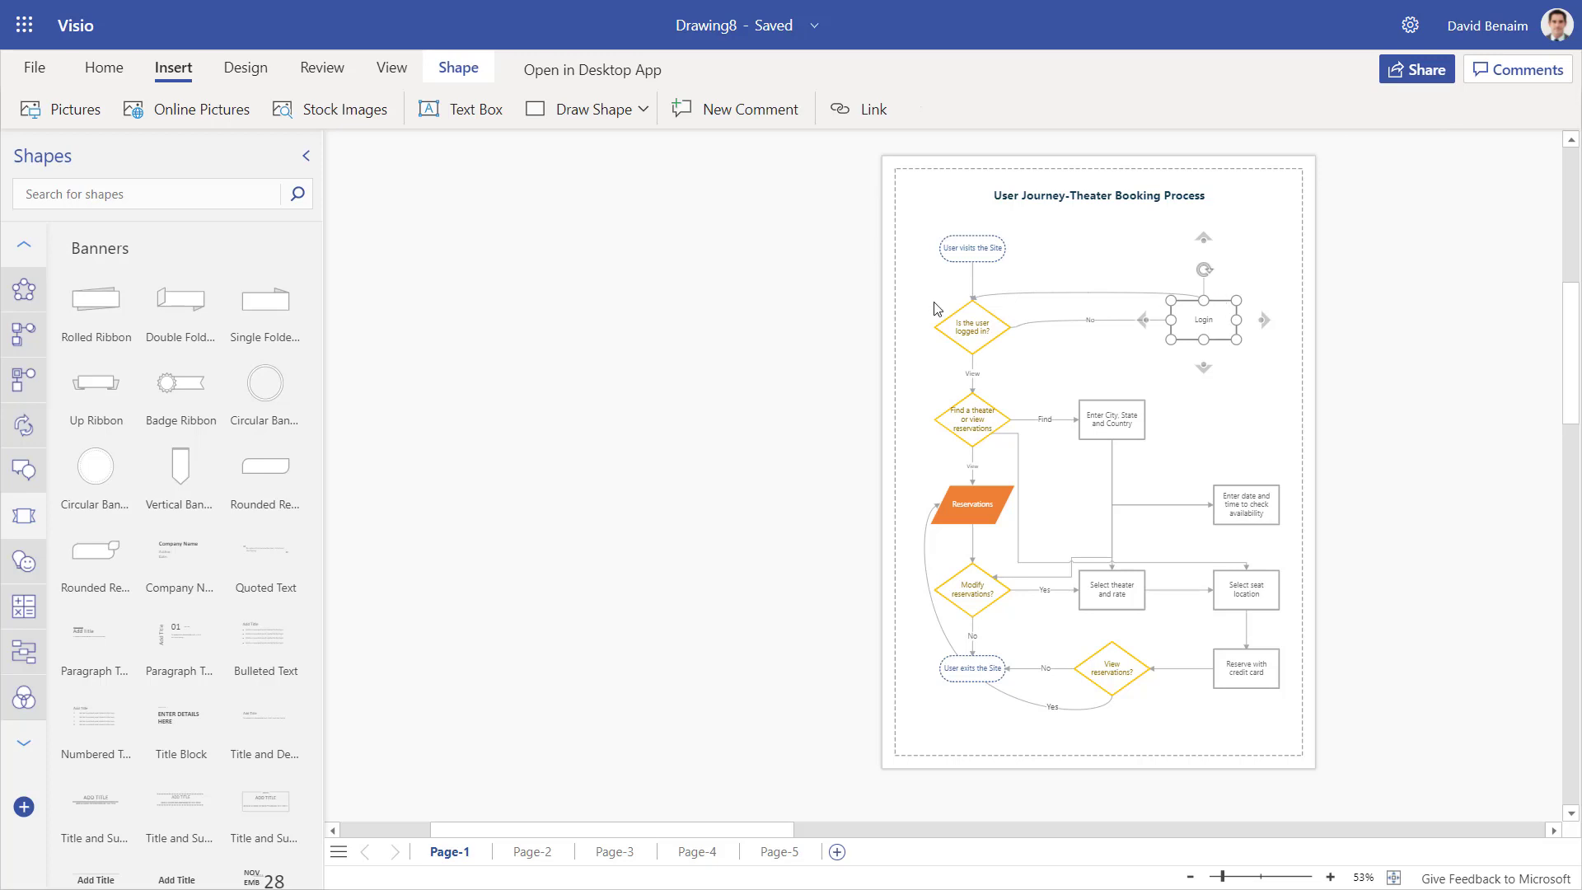
{"action": "left_click", "coordinate": [127, 66]}
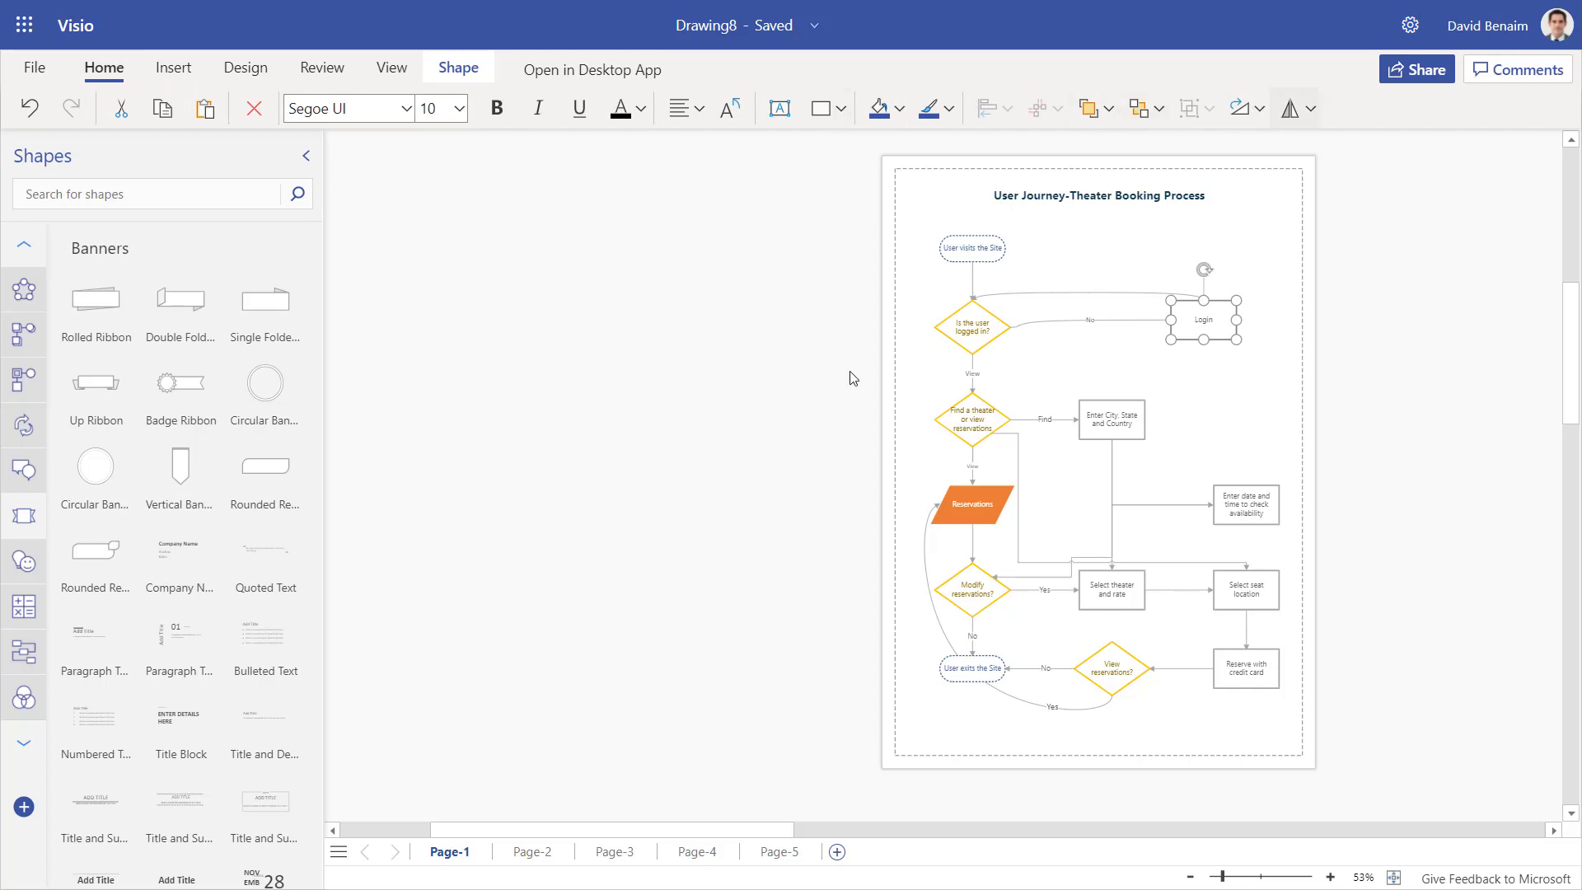
Add a new page with Comment, Modern and Rounded Rectangle callouts side by side
{"action": "left_click", "coordinate": [837, 852]}
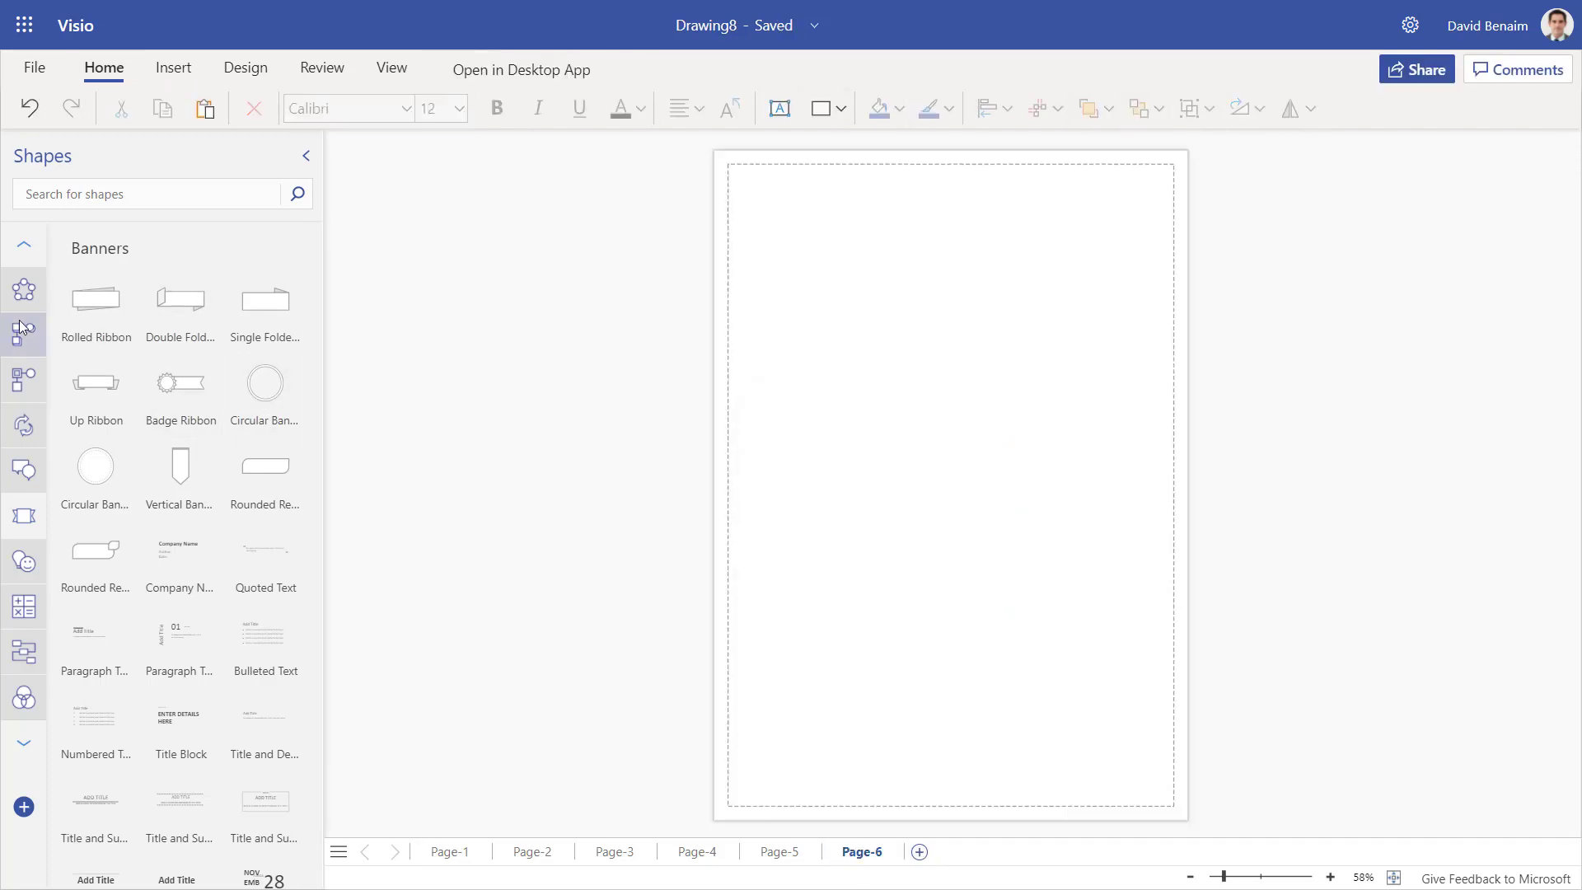
{"action": "left_click", "coordinate": [25, 472]}
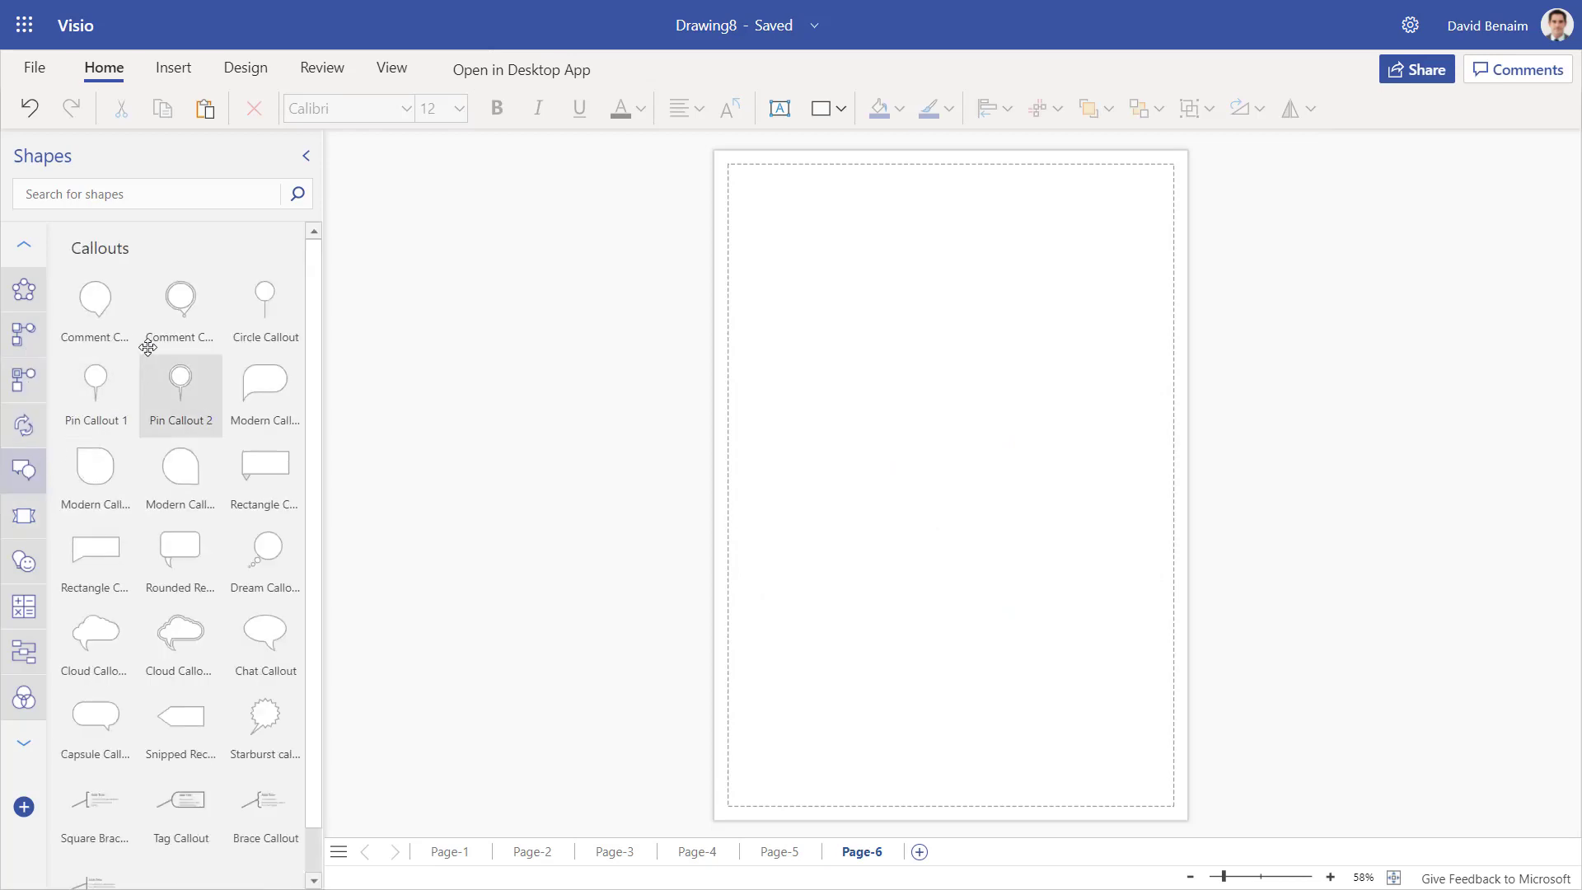
{"action": "left_click_drag", "start_coordinate": [115, 330], "coordinate": [906, 321]}
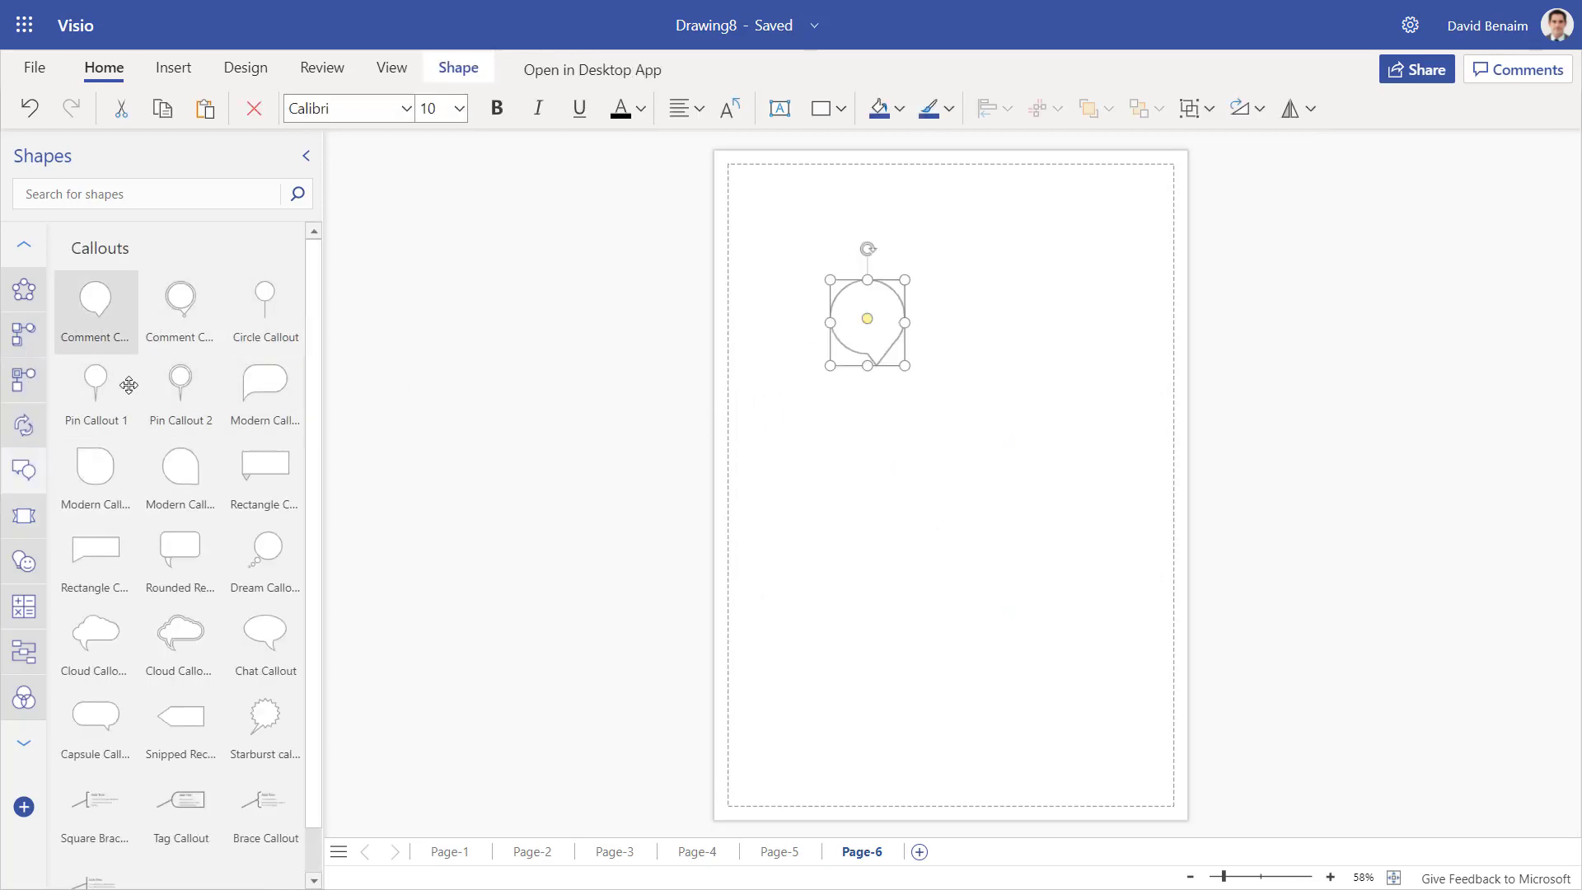
{"action": "left_click_drag", "start_coordinate": [97, 478], "coordinate": [994, 347]}
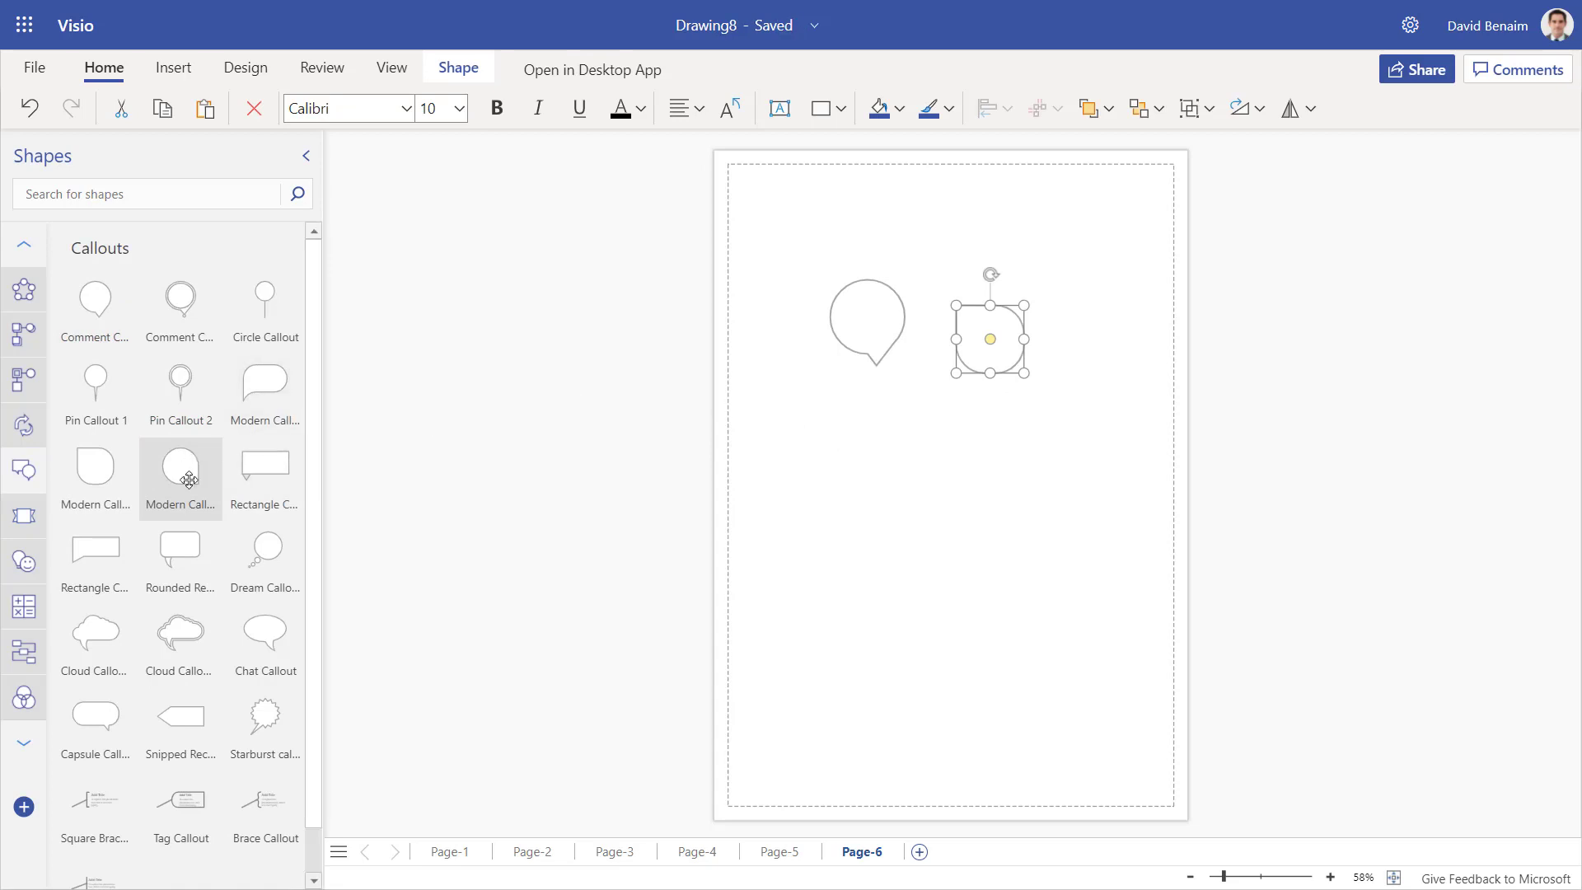
{"action": "left_click_drag", "start_coordinate": [178, 550], "coordinate": [1145, 353]}
Align the three callouts along their tops and space them evenly across
{"action": "left_click_drag", "start_coordinate": [615, 236], "coordinate": [1367, 473]}
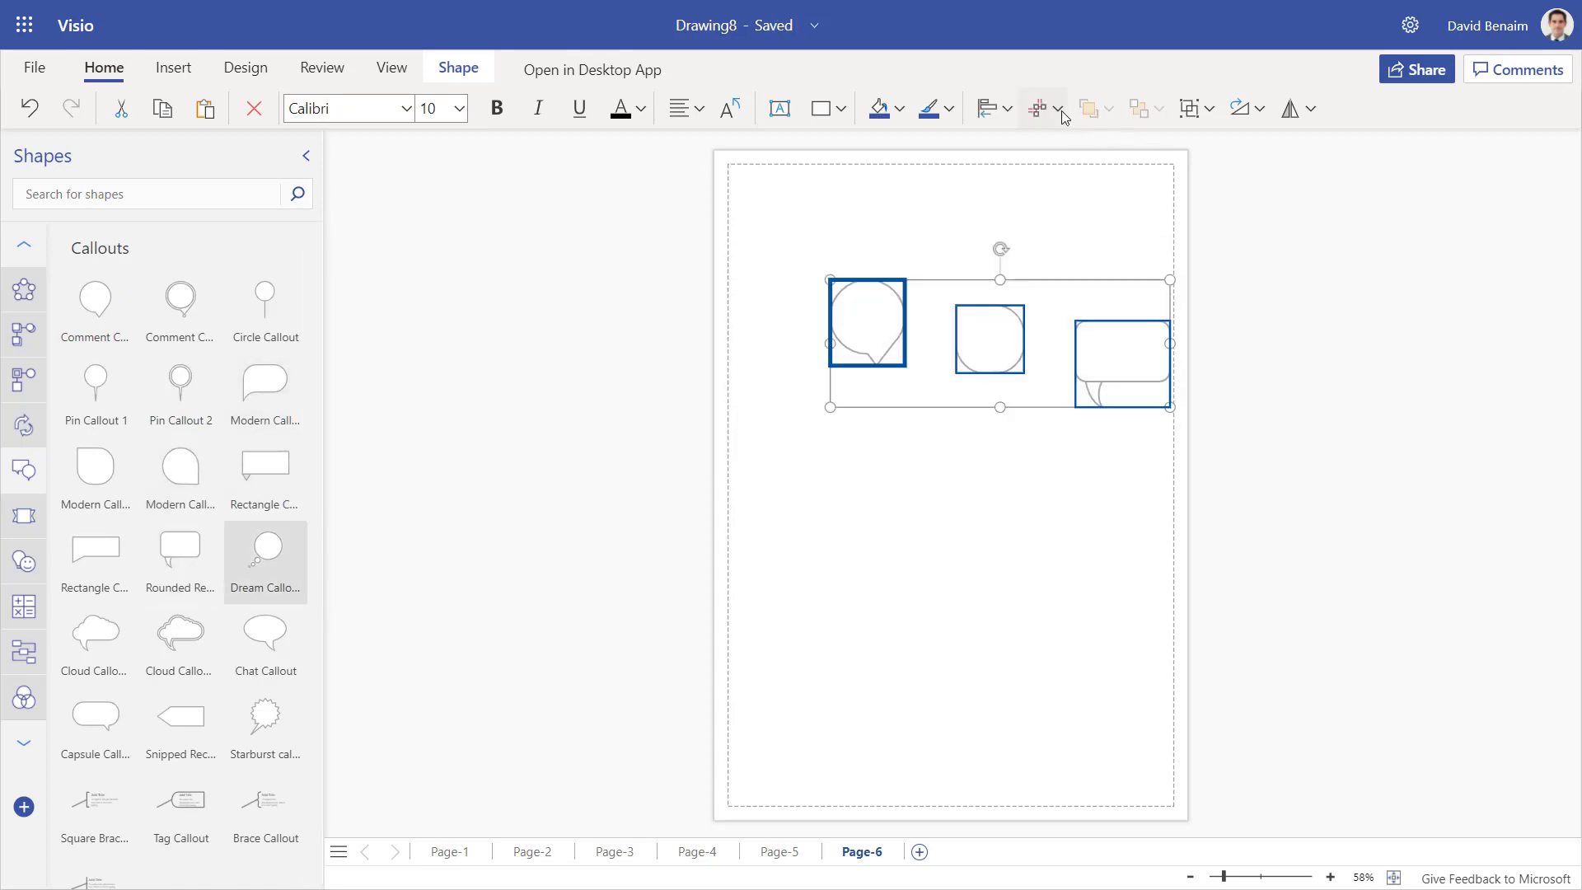
{"action": "left_click", "coordinate": [993, 108]}
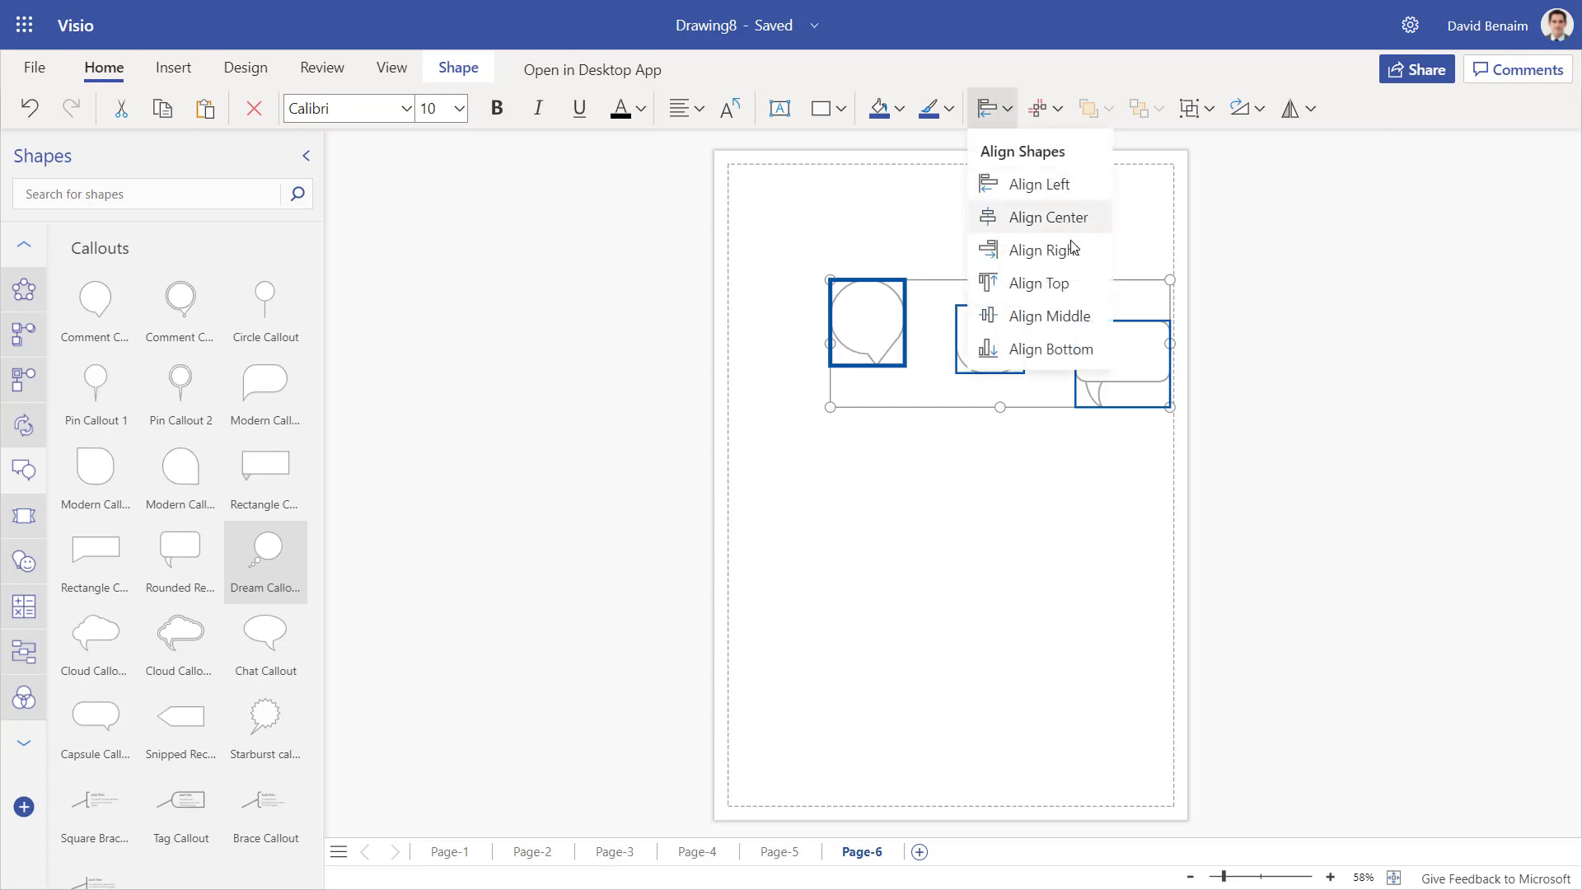
{"action": "left_click", "coordinate": [1038, 283]}
{"action": "left_click", "coordinate": [1047, 108]}
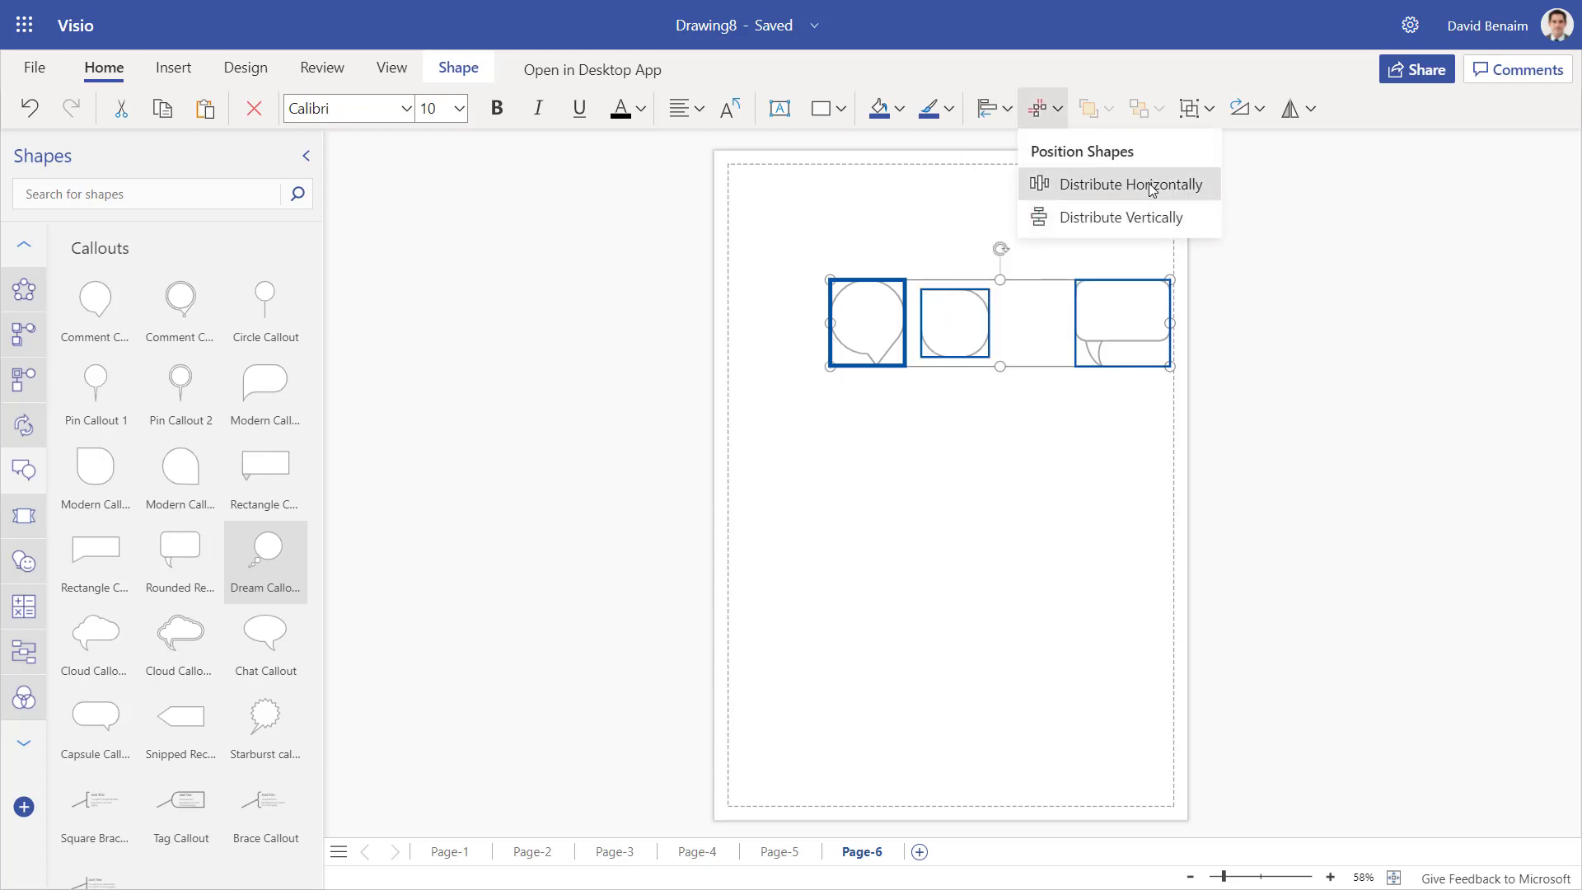
{"action": "left_click", "coordinate": [1080, 180]}
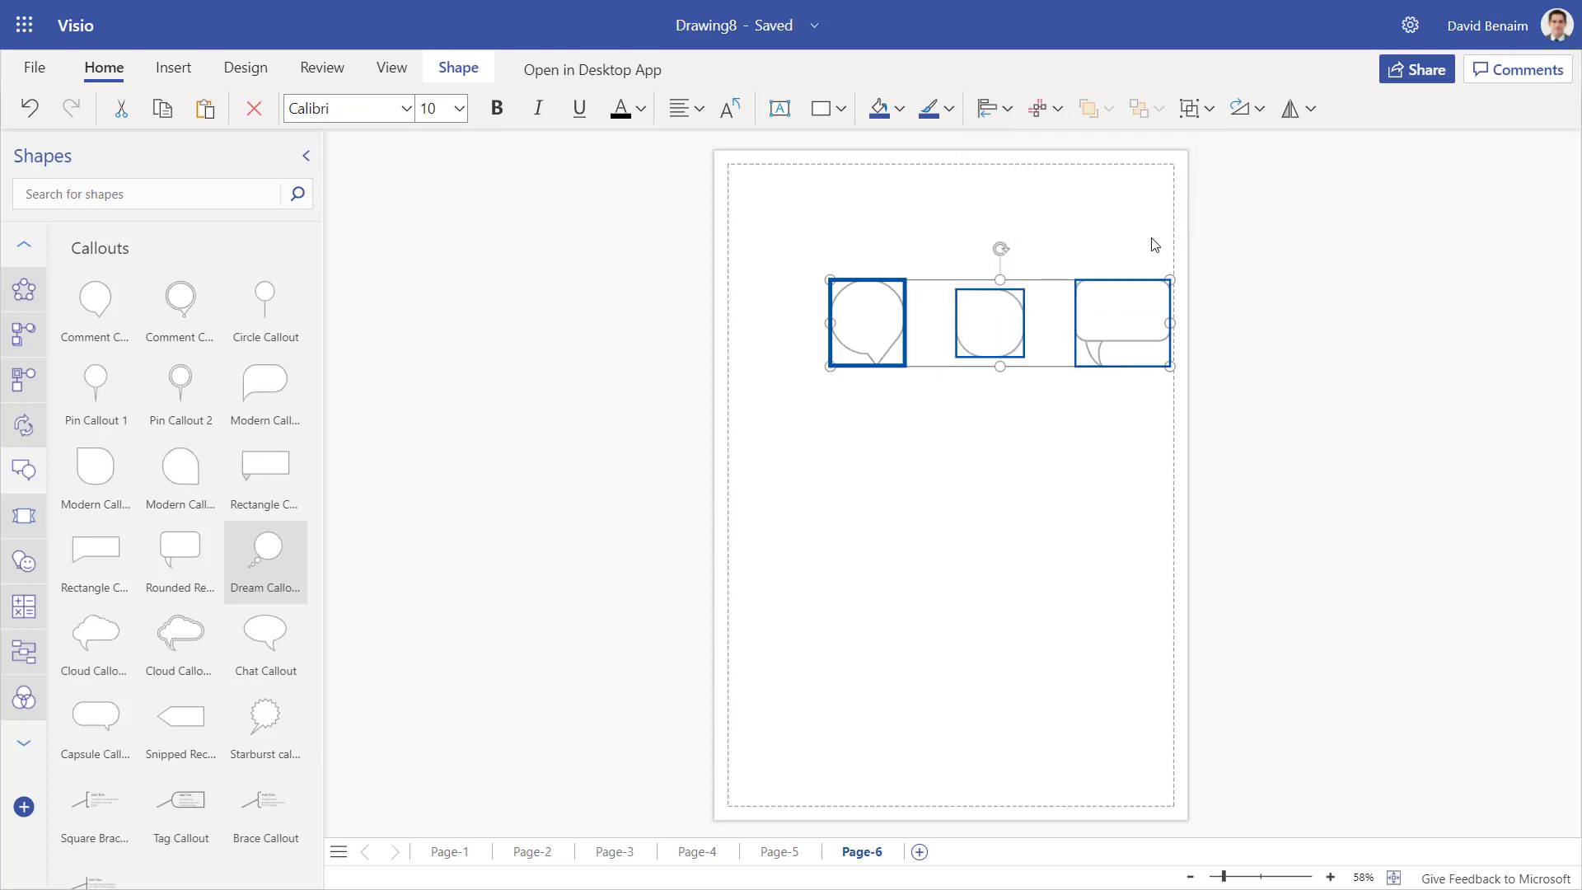
Select the right rectangular callout and go to the File home page
{"action": "left_click", "coordinate": [1265, 368]}
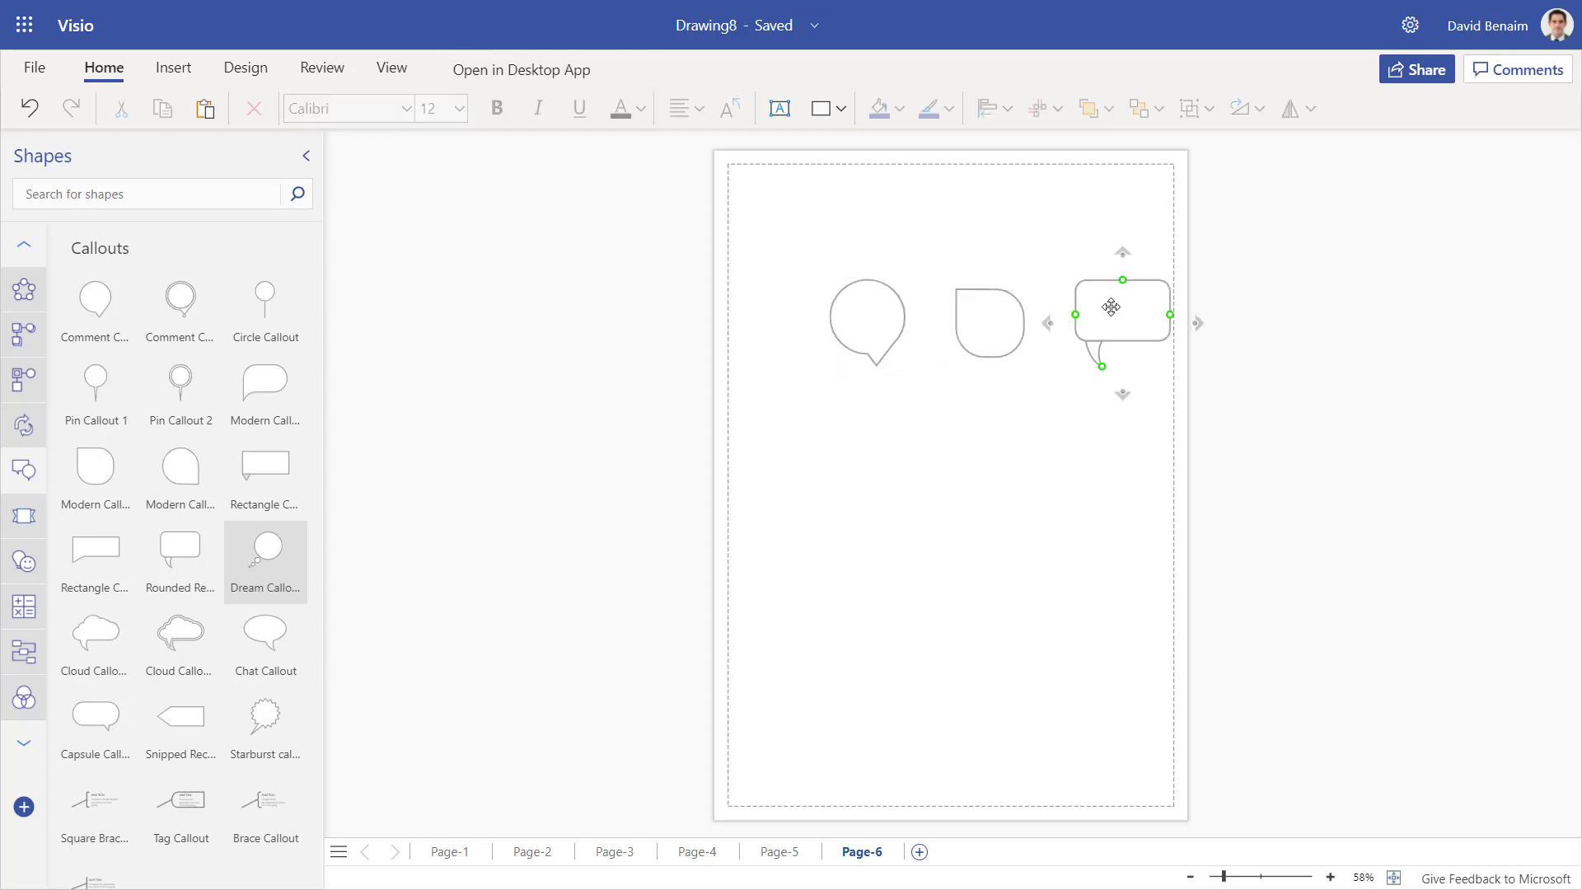
{"action": "left_click", "coordinate": [1128, 287]}
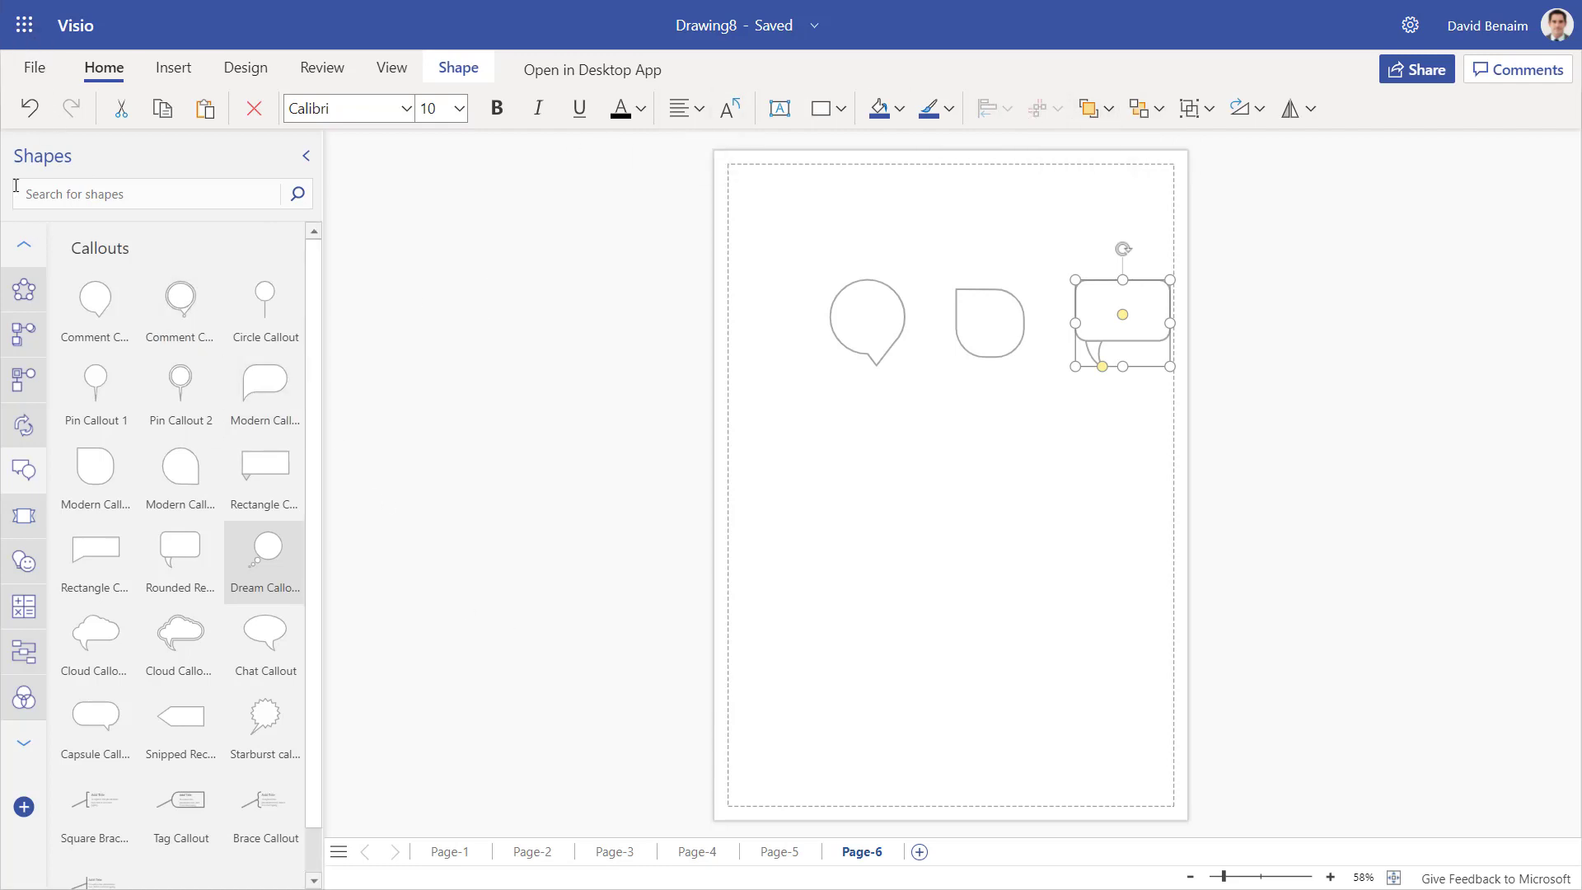
{"action": "left_click", "coordinate": [32, 69]}
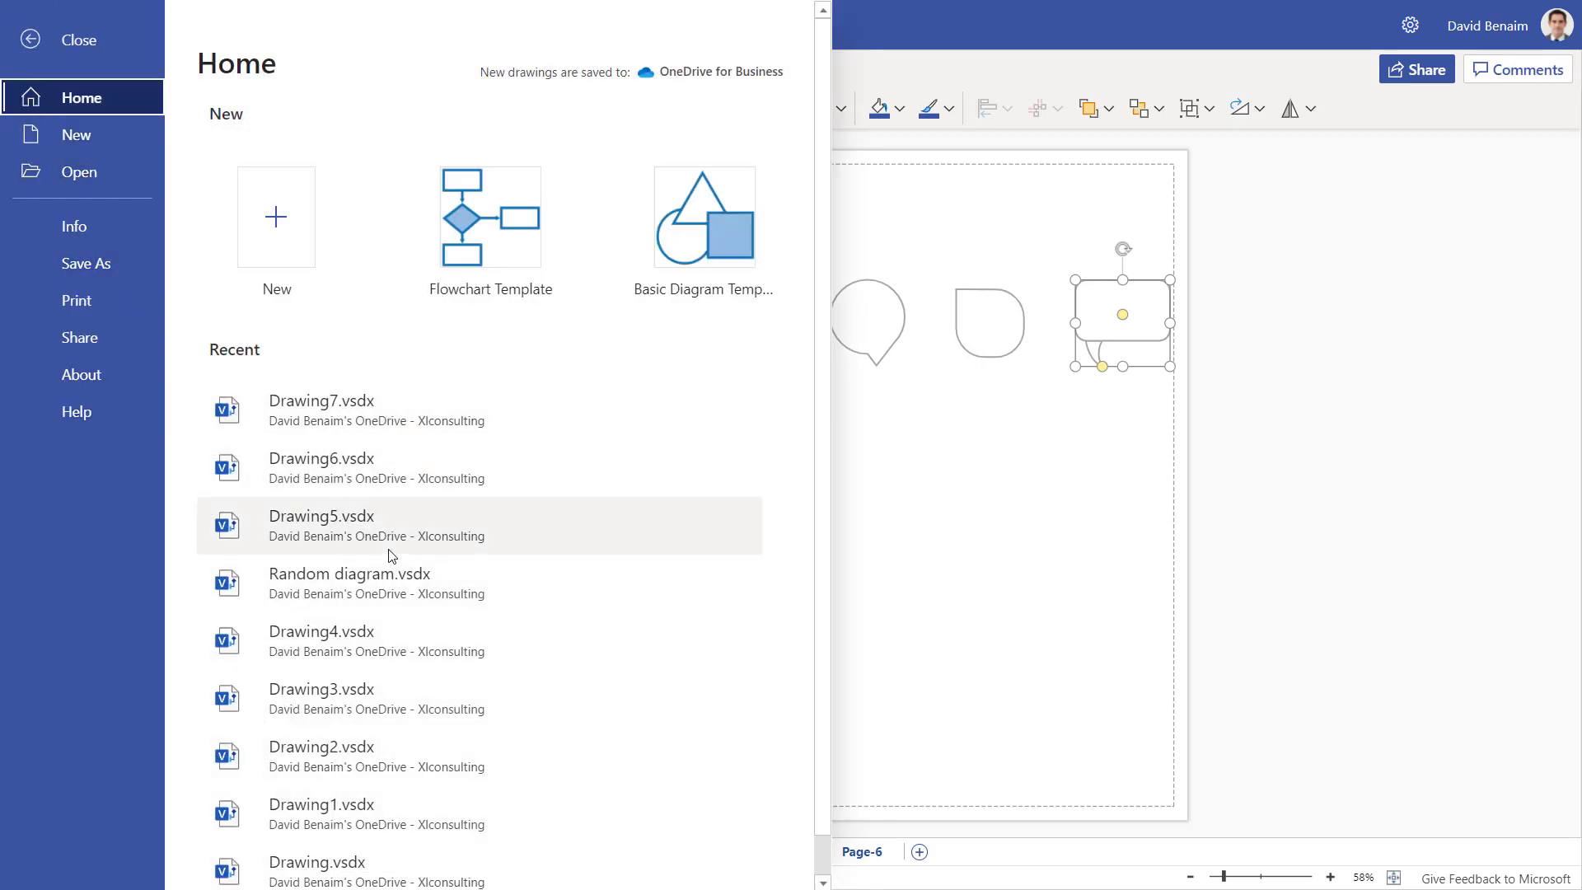
Review Download as Image format and 144 PPI resolution, cancel, then open in desktop Visio
{"action": "left_click", "coordinate": [132, 267]}
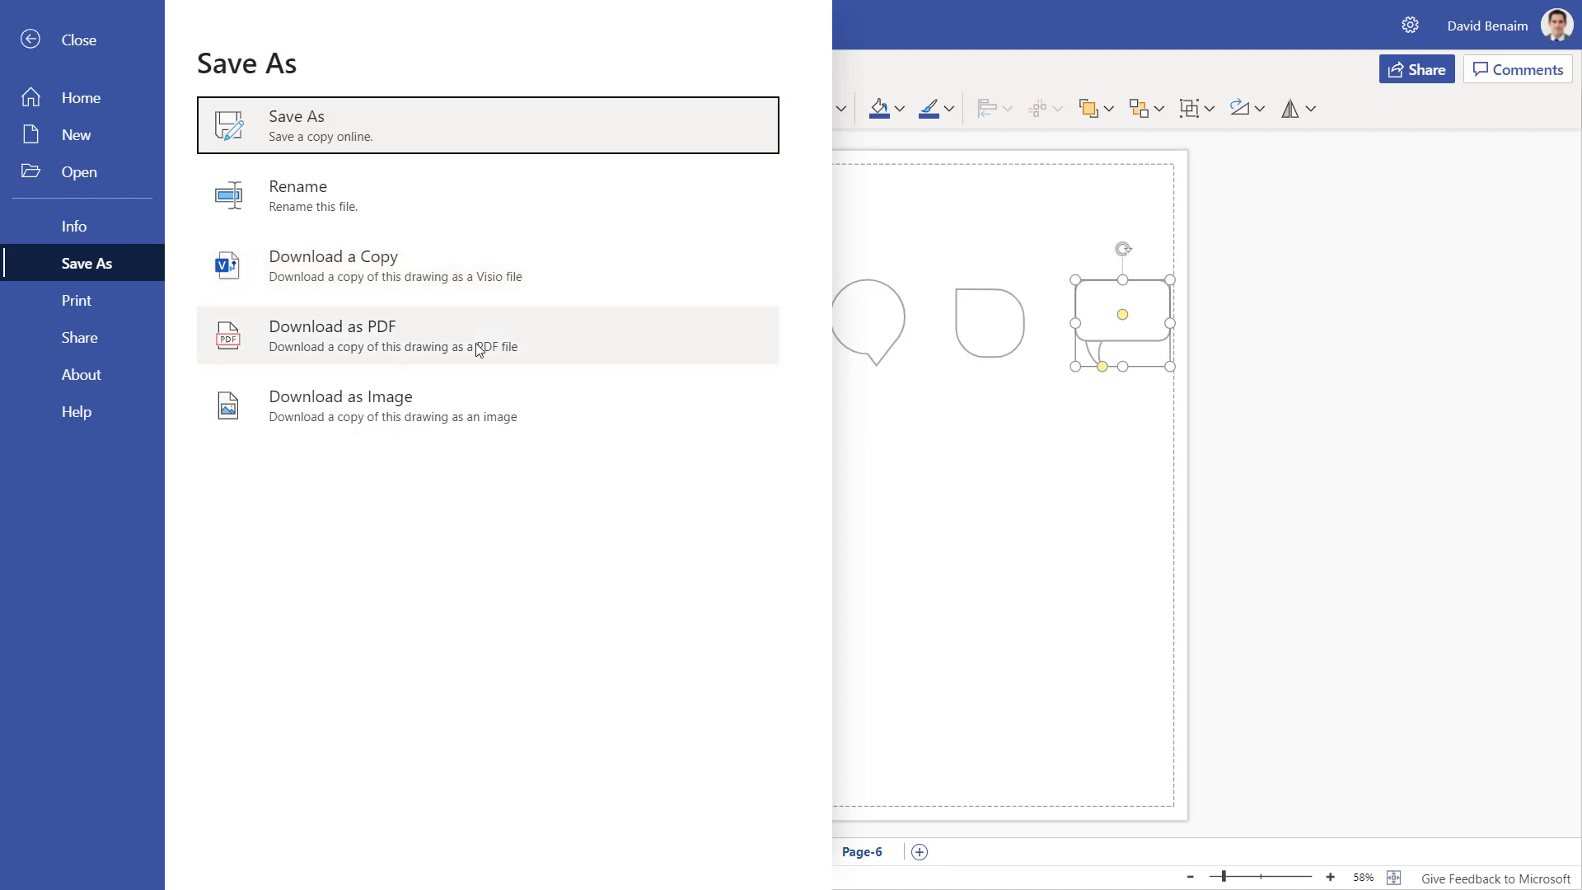
{"action": "left_click", "coordinate": [470, 426]}
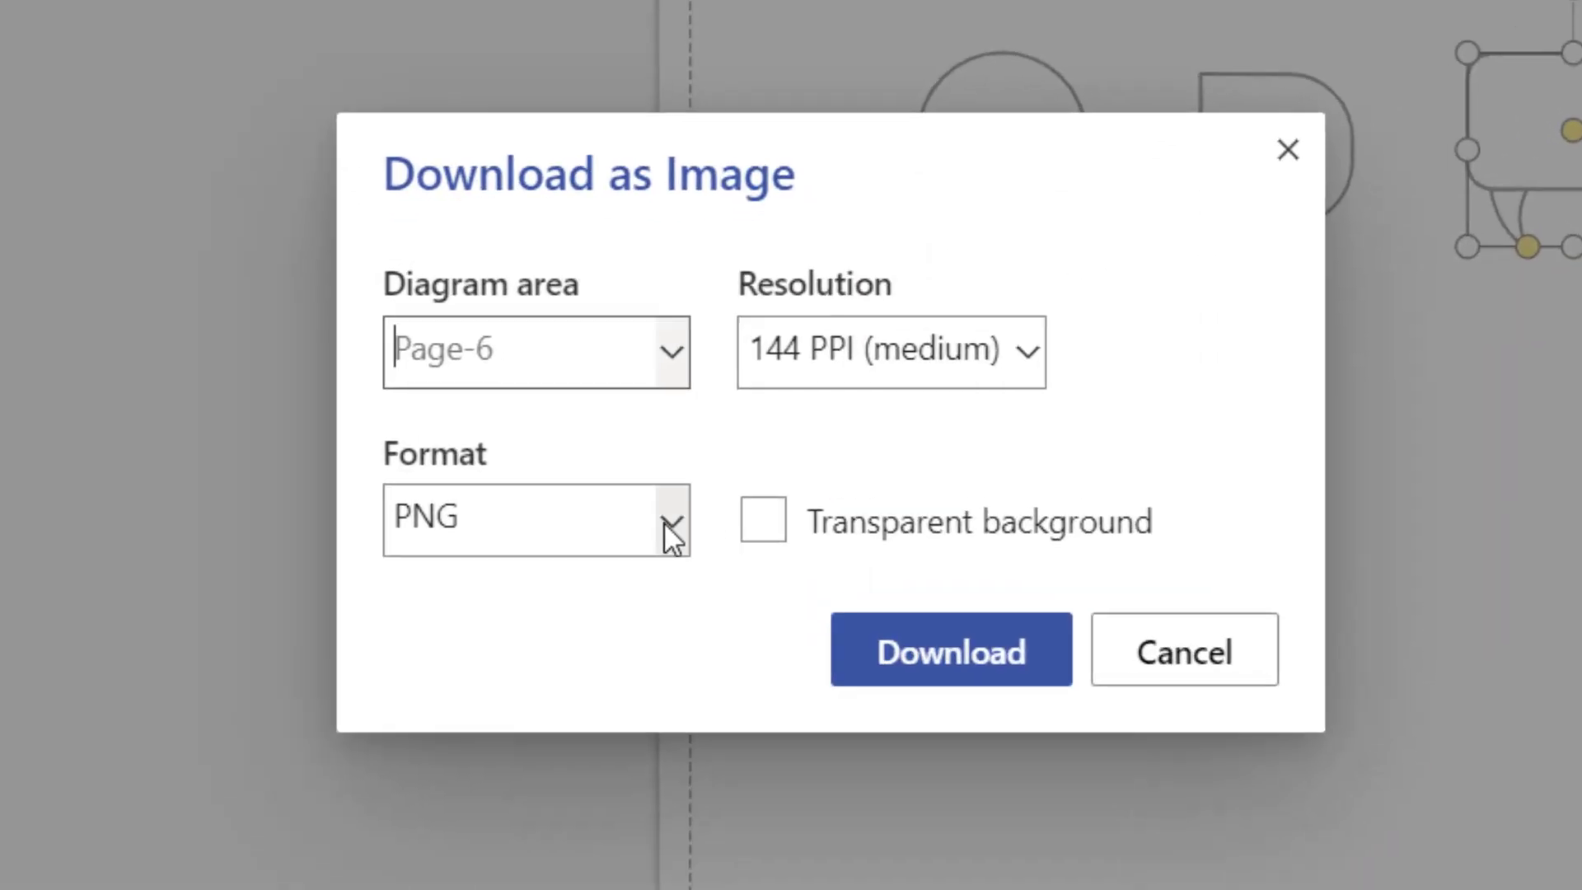
{"action": "left_click", "coordinate": [664, 522]}
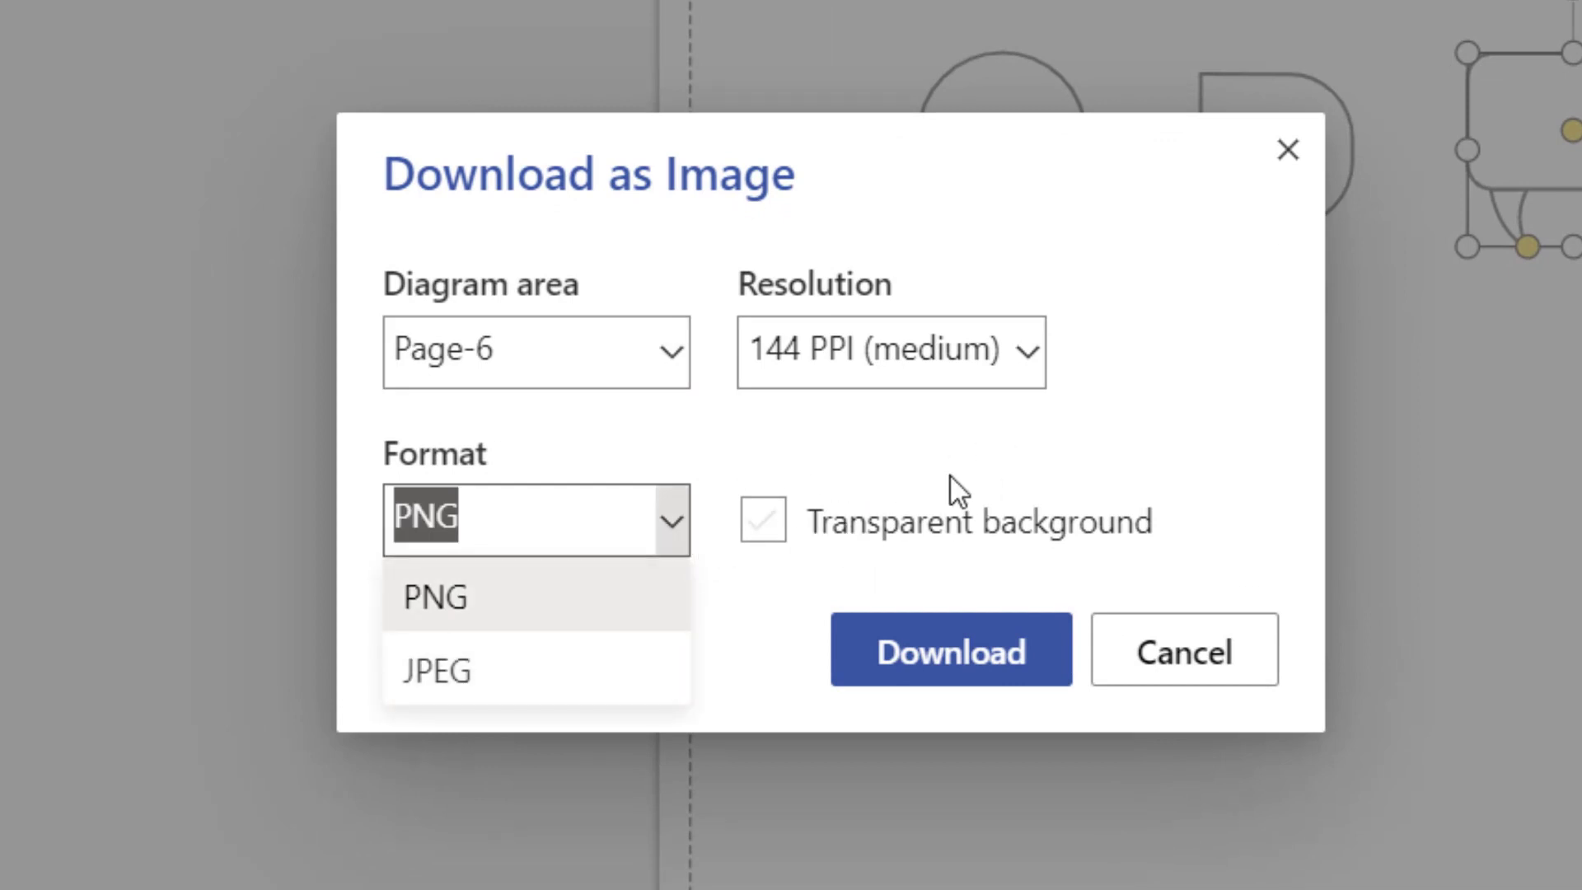
{"action": "left_click", "coordinate": [1035, 353]}
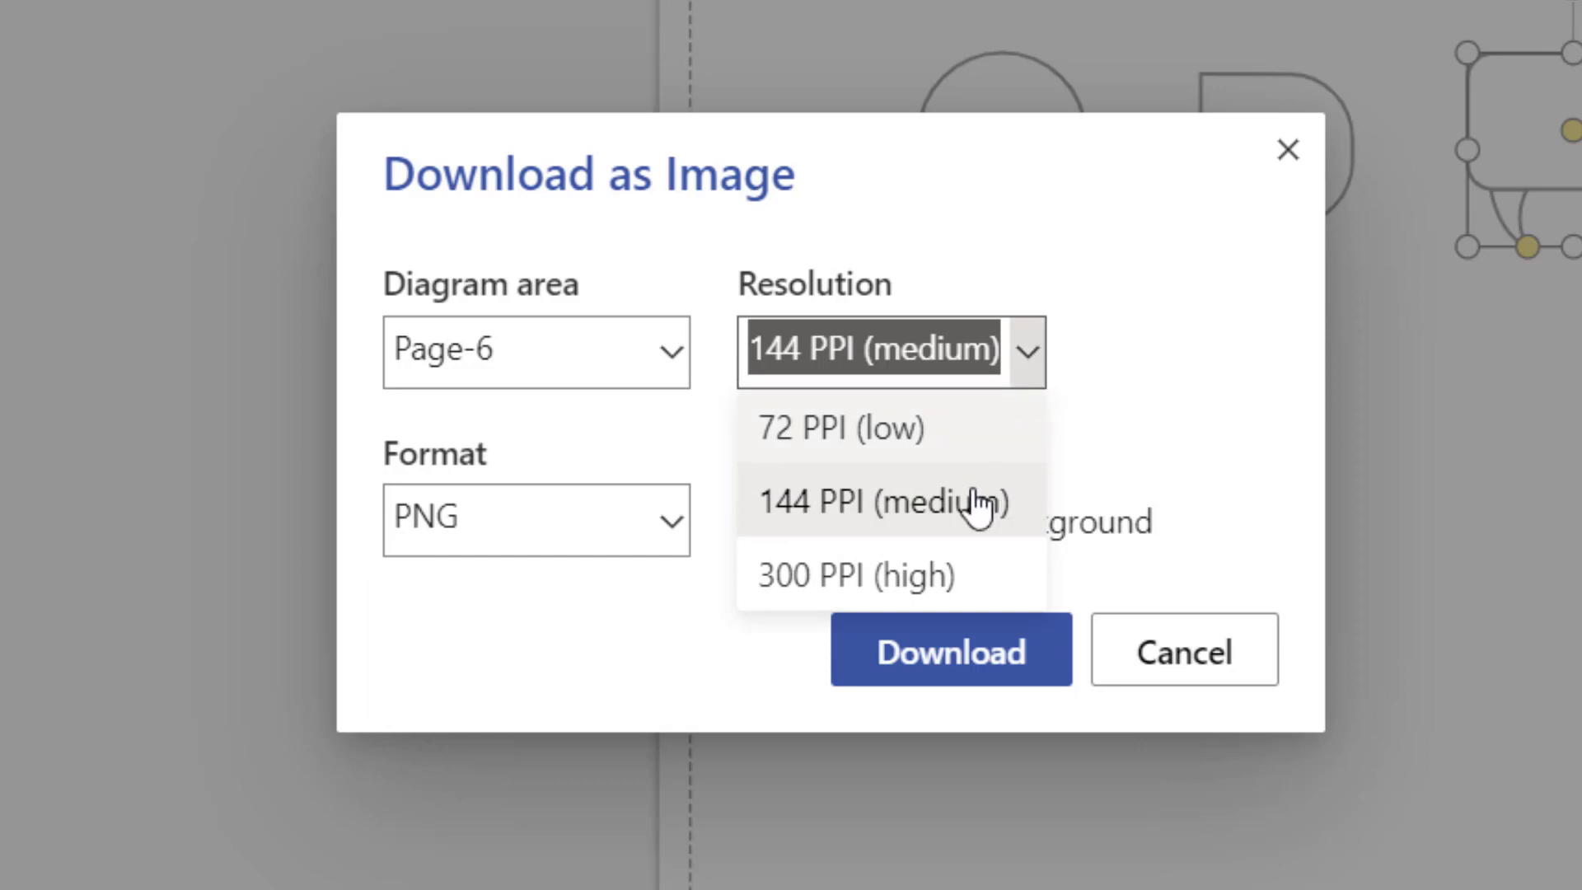
{"action": "left_click", "coordinate": [1140, 623]}
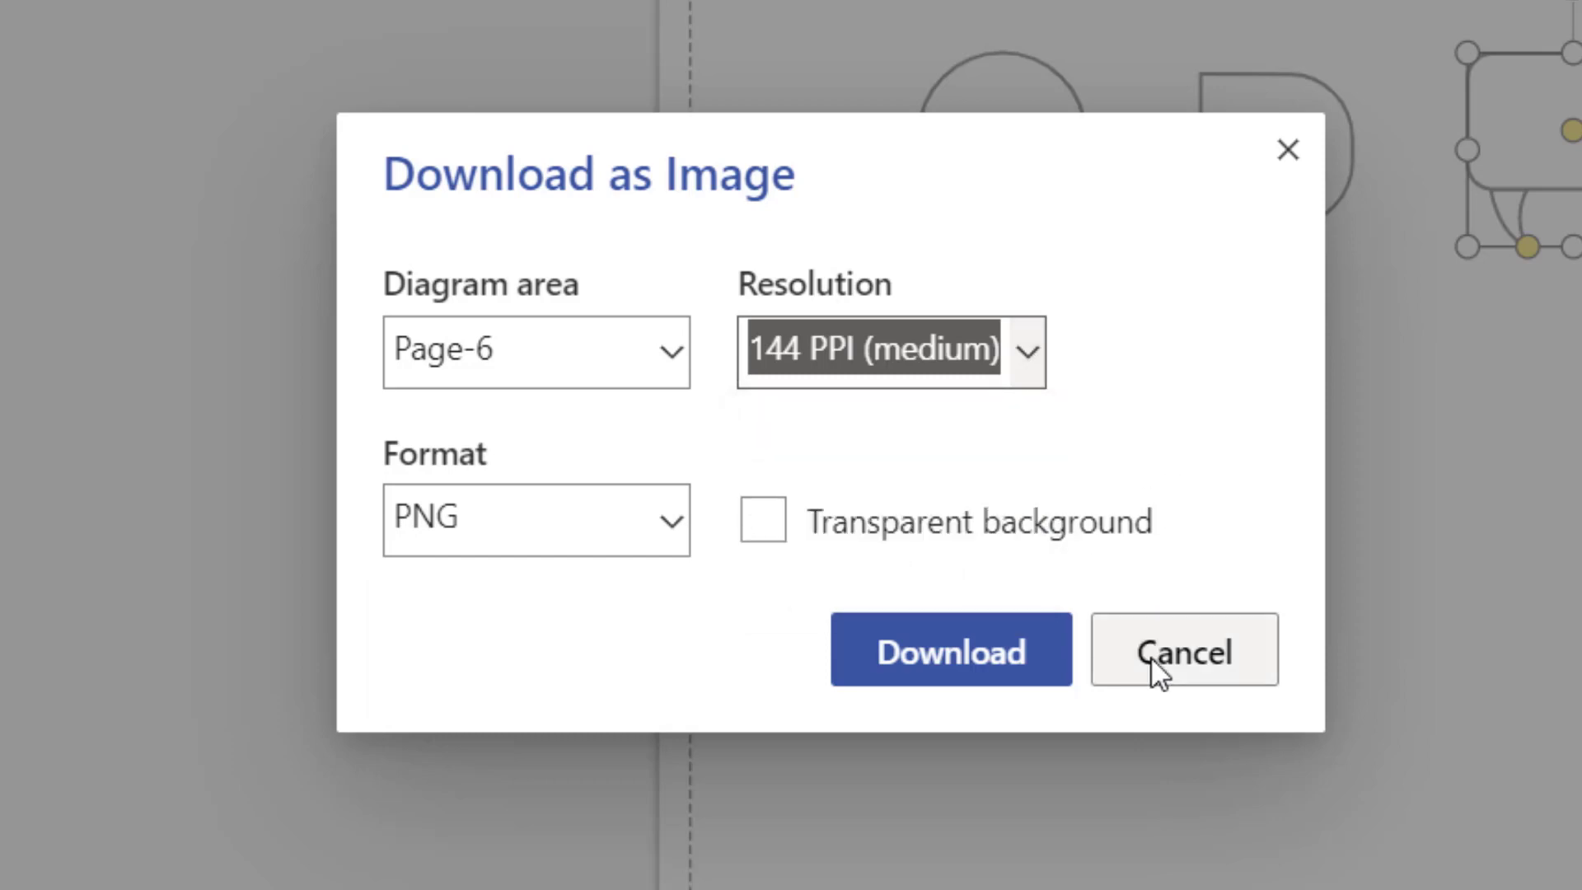
{"action": "left_click", "coordinate": [1152, 659]}
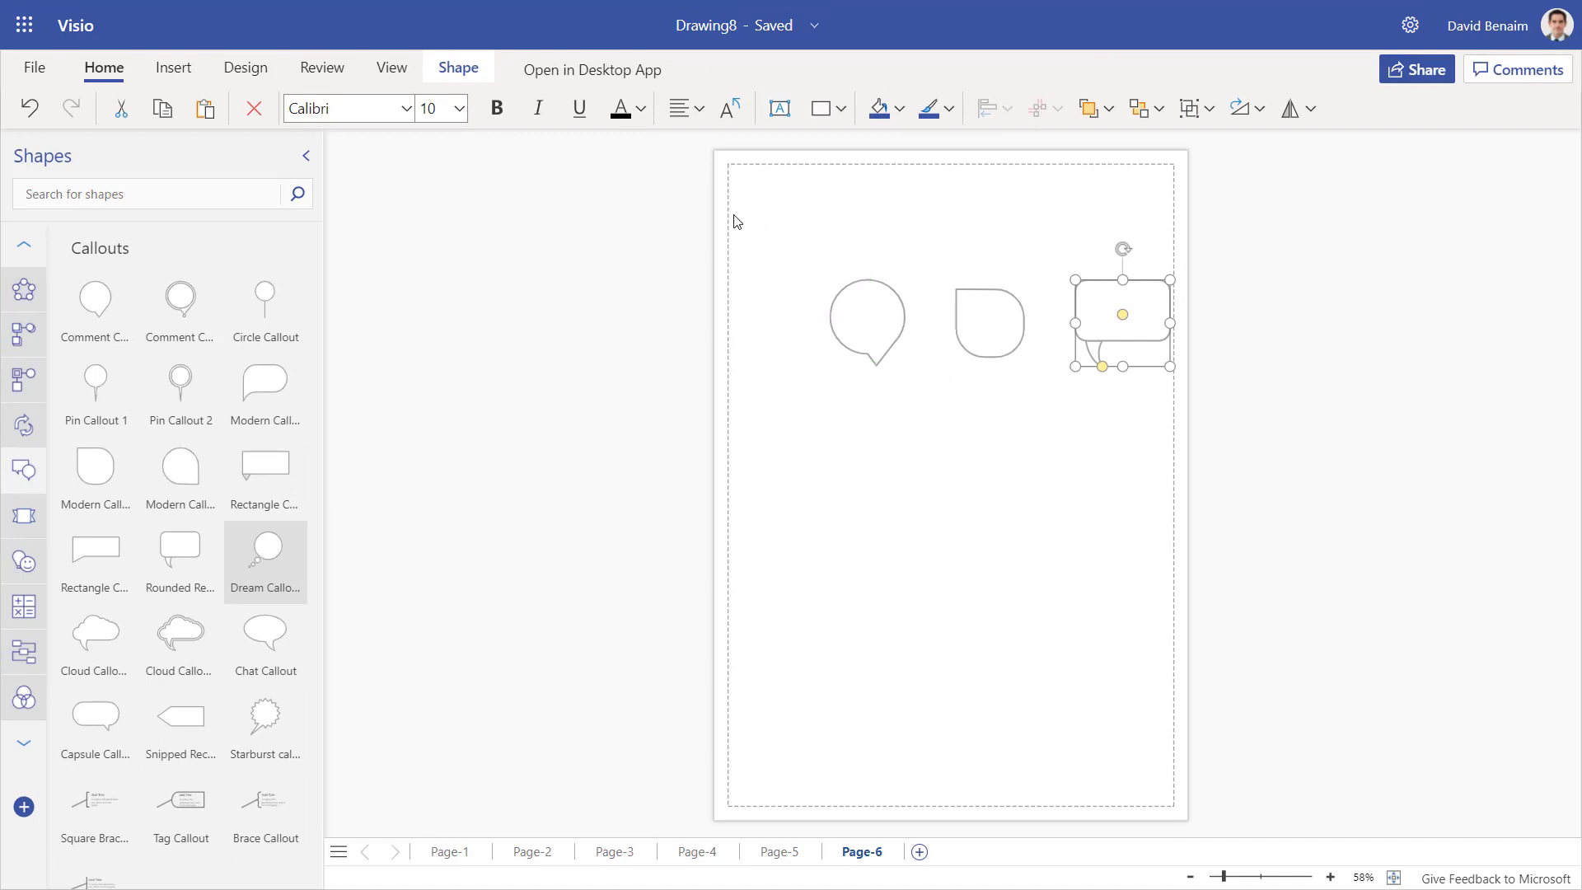
{"action": "left_click", "coordinate": [649, 72]}
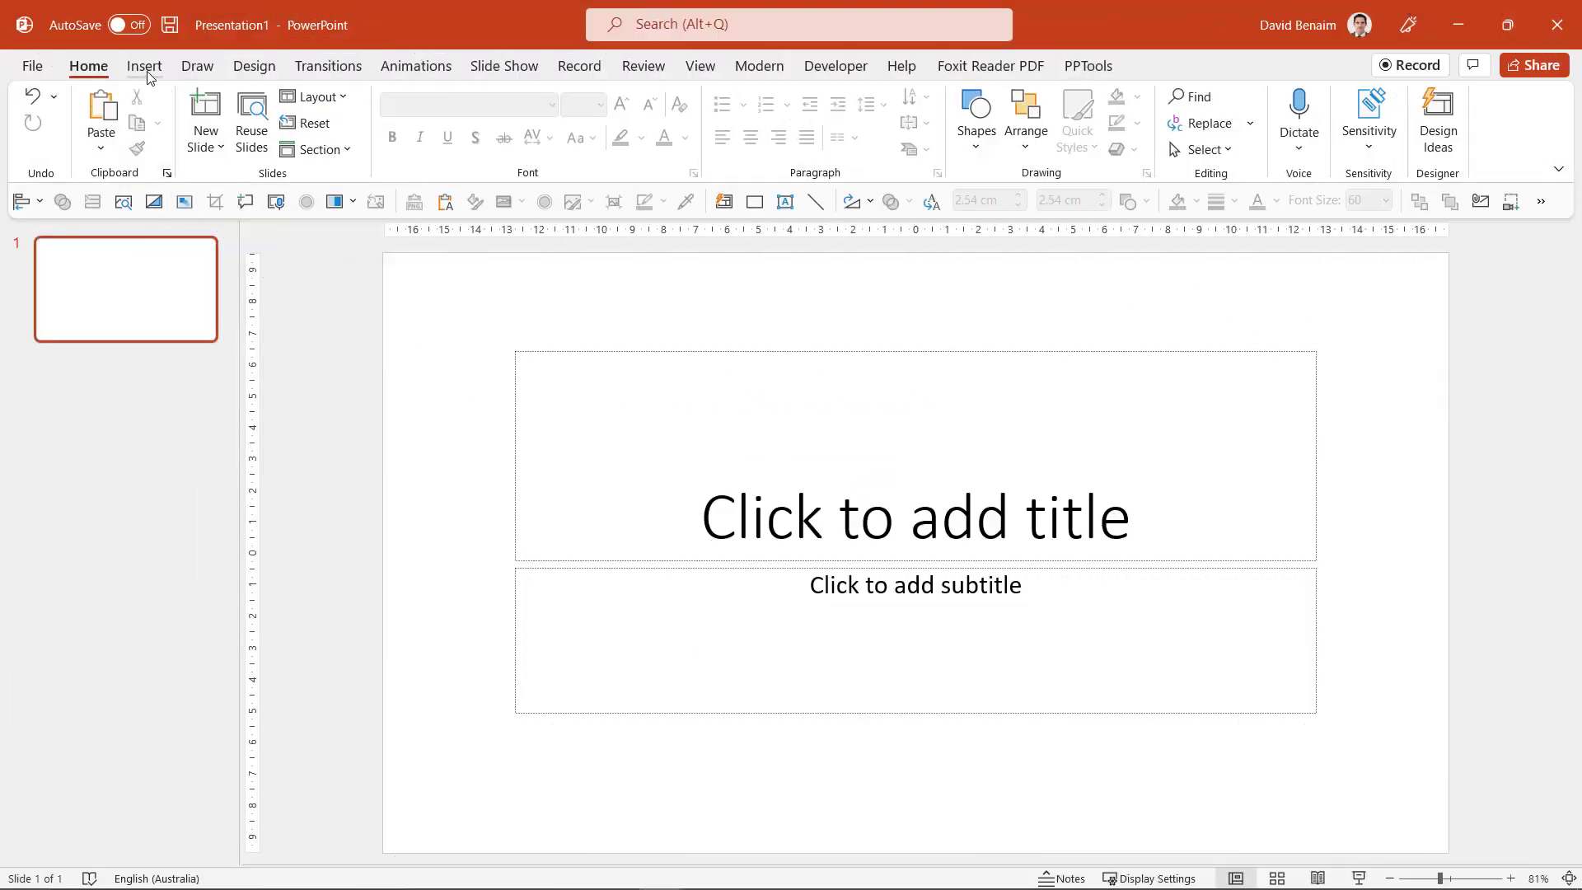
Insert the baseball cap, basketball and binoculars stock icons onto the title slide
{"action": "left_click", "coordinate": [142, 70]}
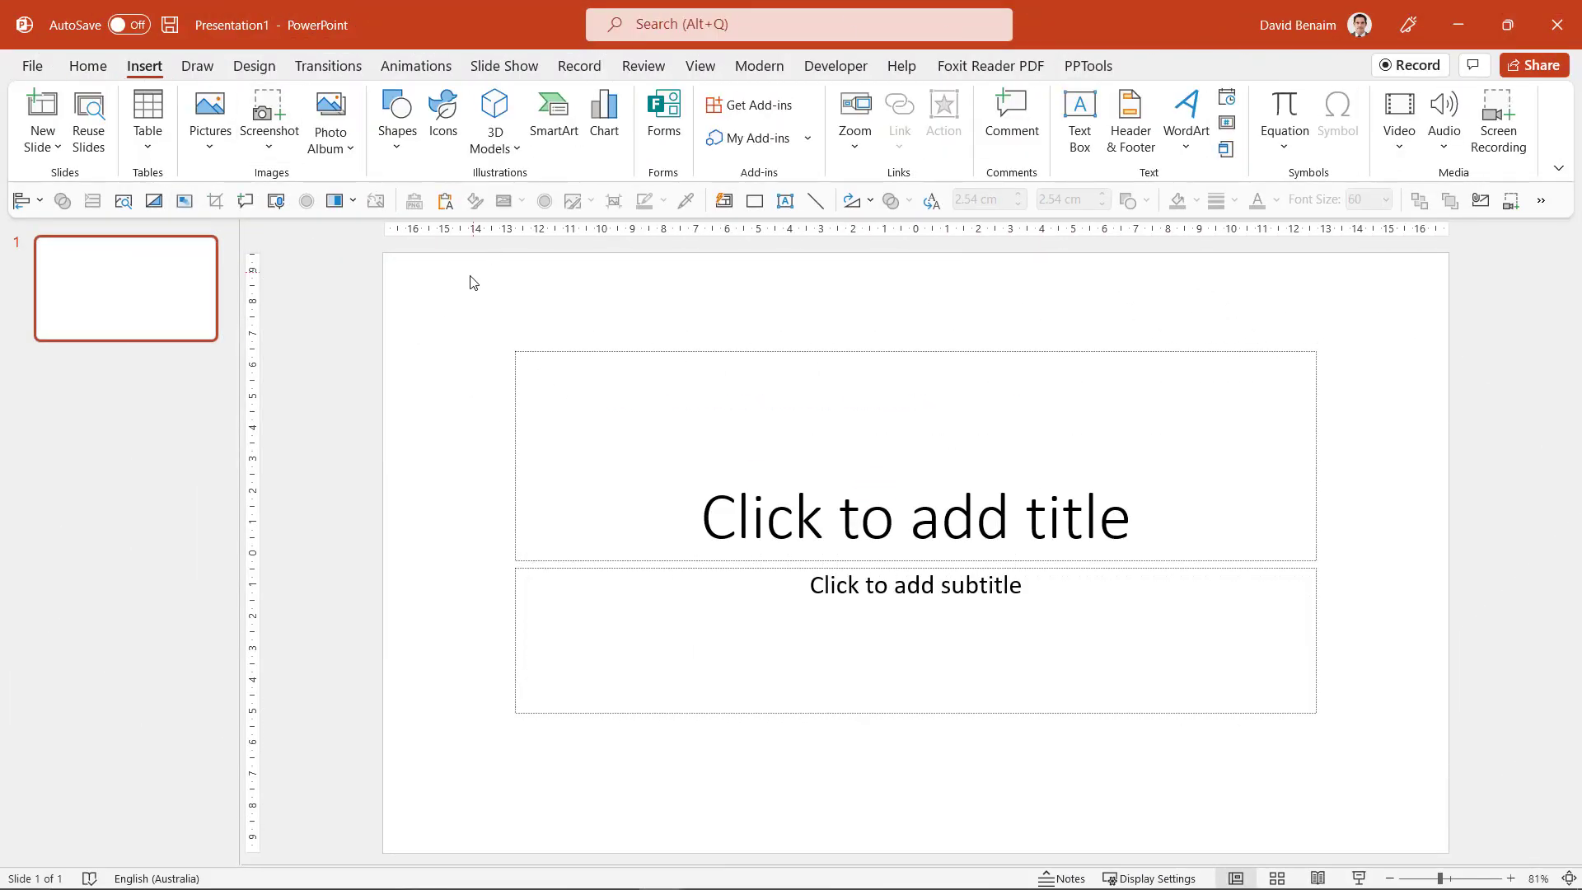
{"action": "left_click", "coordinate": [442, 134]}
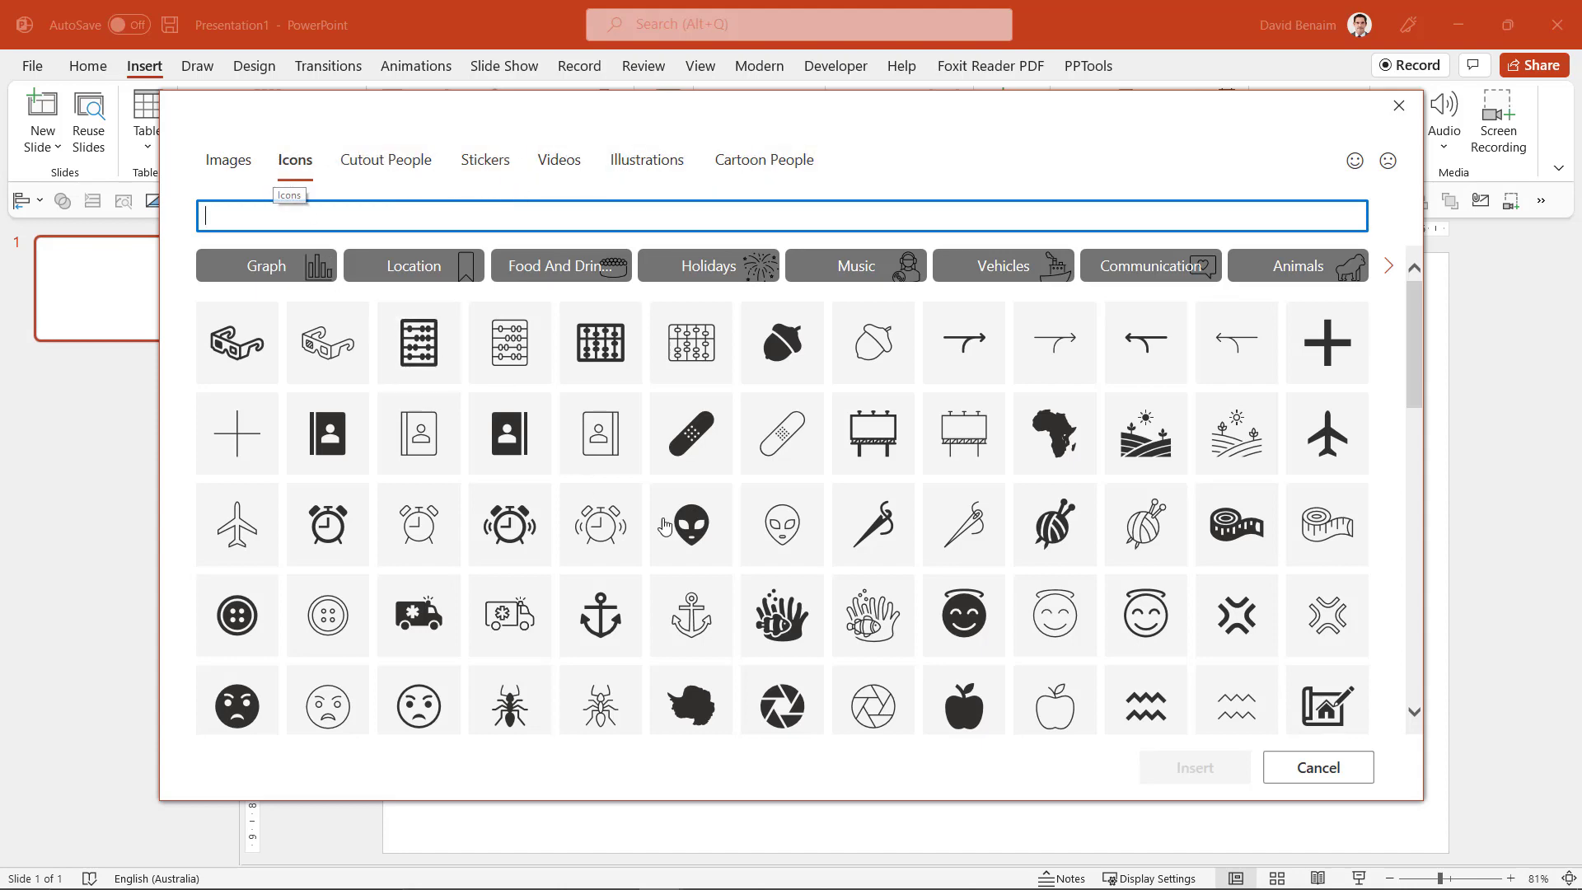
{"action": "scroll", "coordinate": [674, 515], "scroll_direction": "down", "scroll_amount": 2}
{"action": "scroll", "coordinate": [692, 453], "scroll_direction": "down", "scroll_amount": 8}
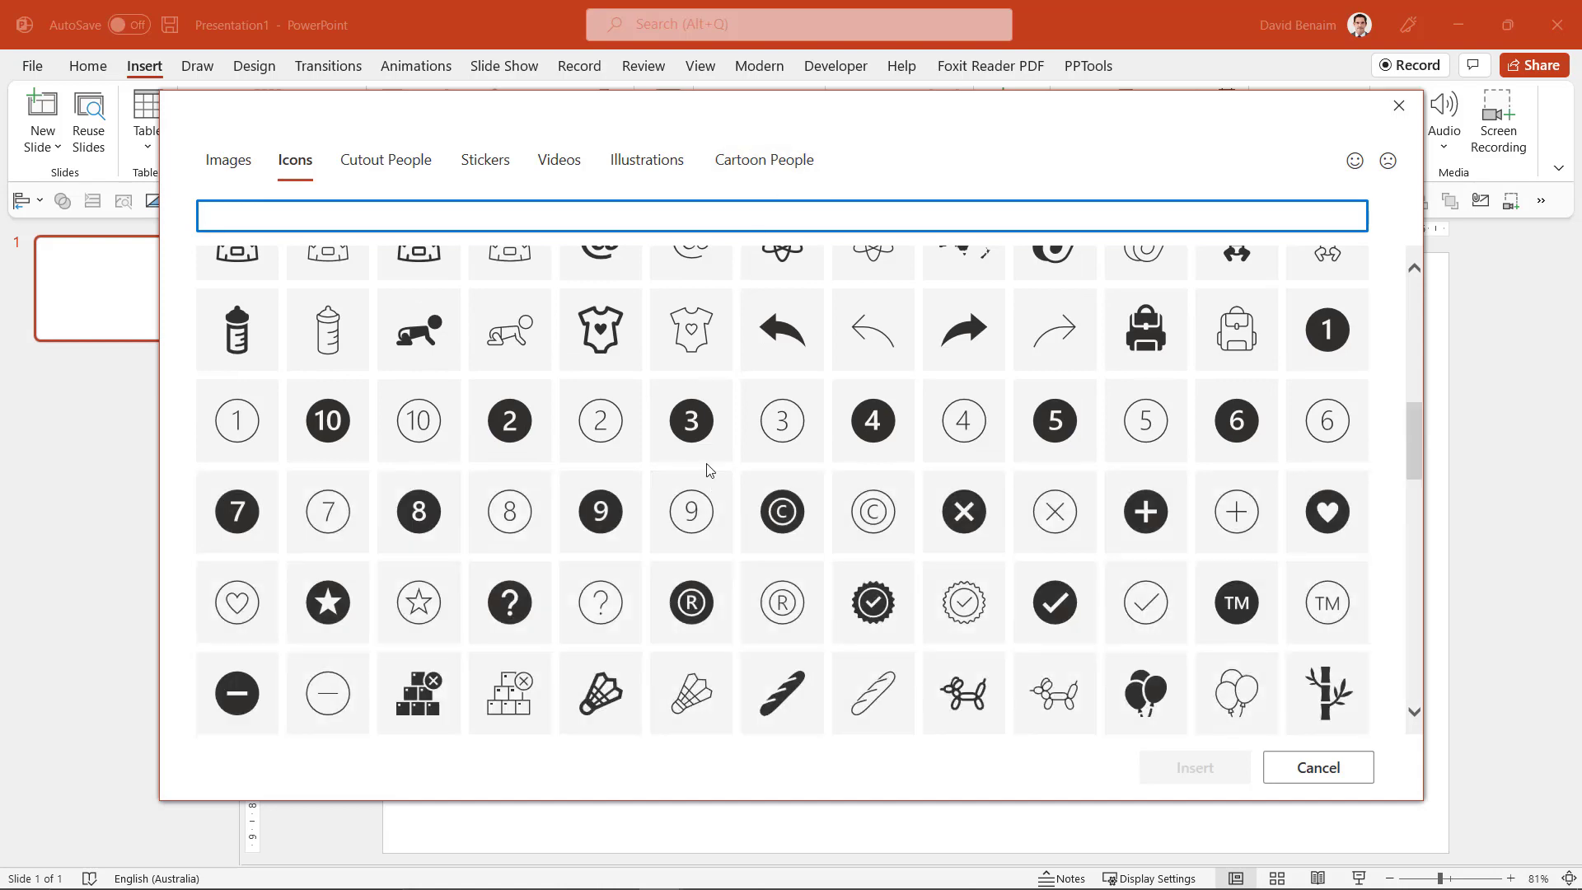
{"action": "scroll", "coordinate": [706, 470], "scroll_direction": "down", "scroll_amount": 5}
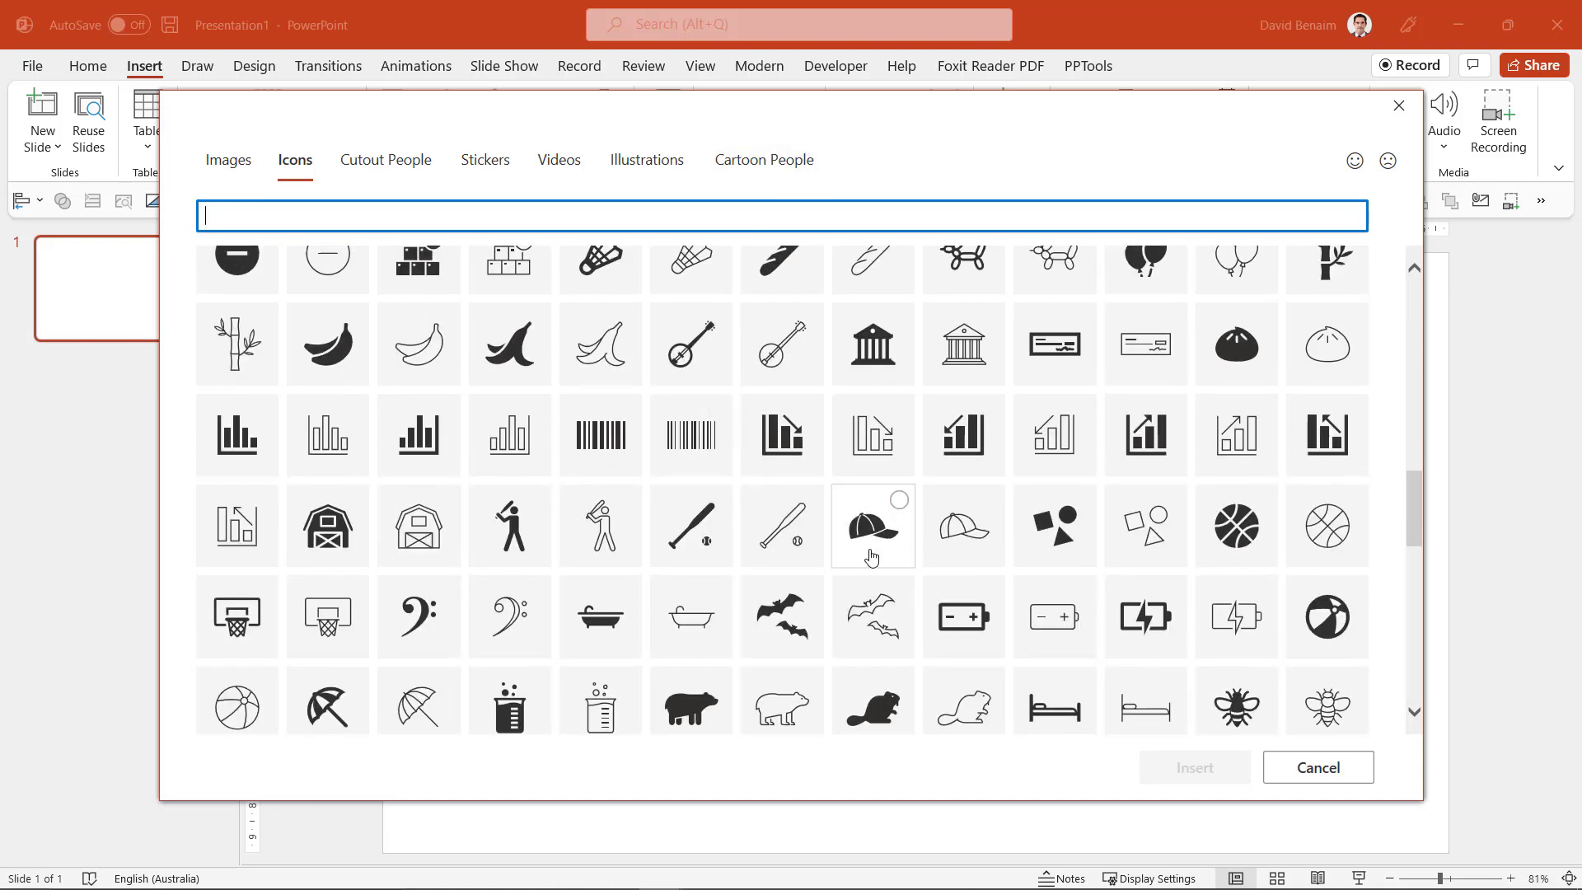
{"action": "left_click", "coordinate": [866, 537]}
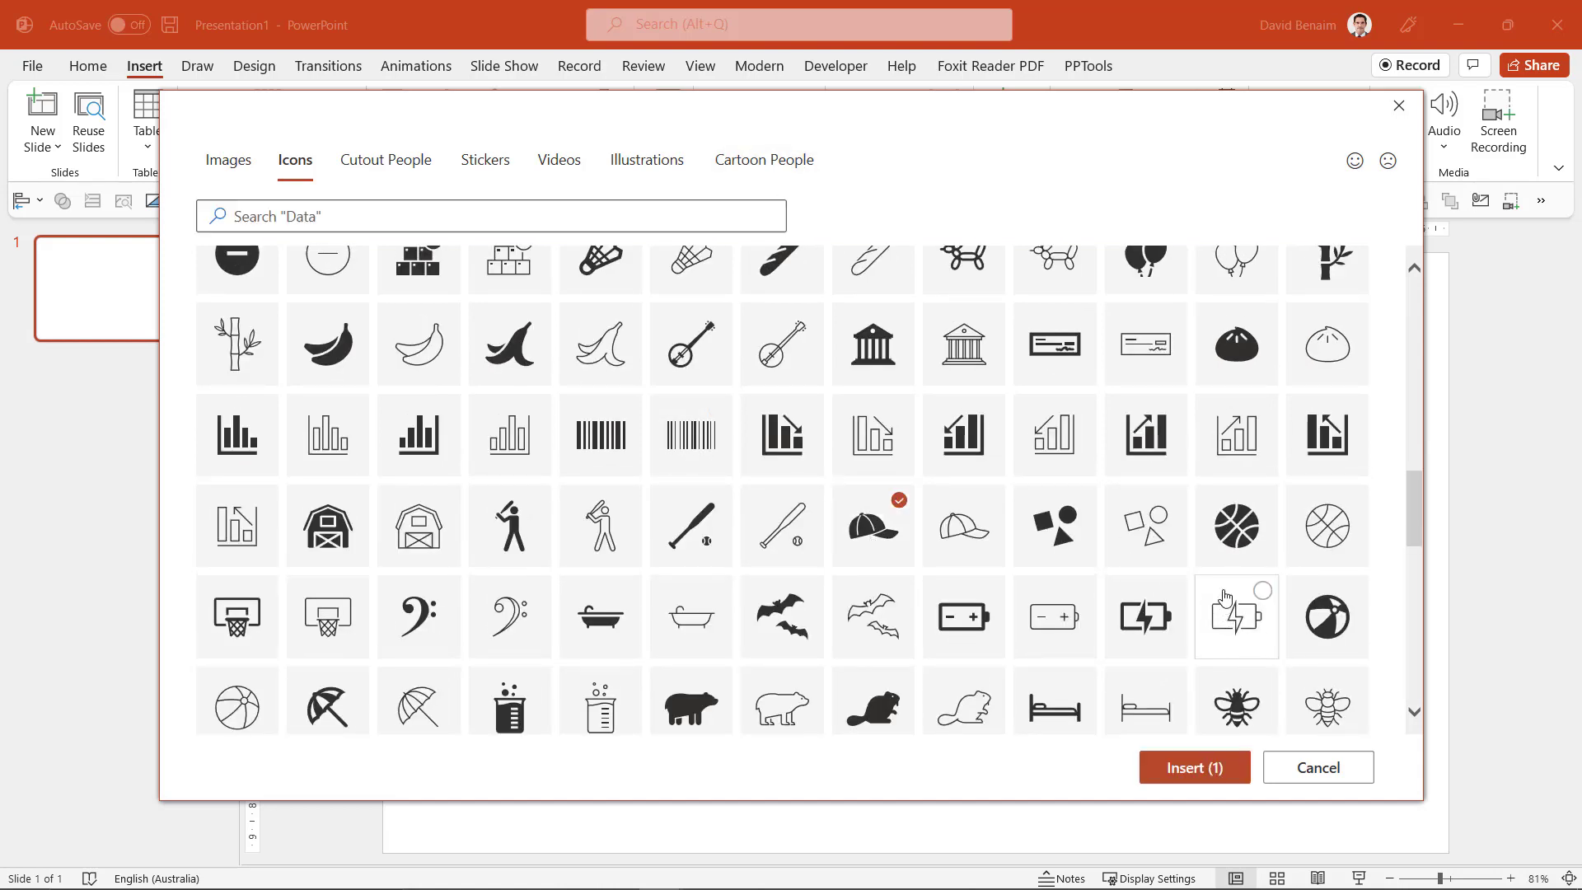
{"action": "left_click", "coordinate": [1236, 525]}
{"action": "scroll", "coordinate": [866, 643], "scroll_direction": "down", "scroll_amount": 3}
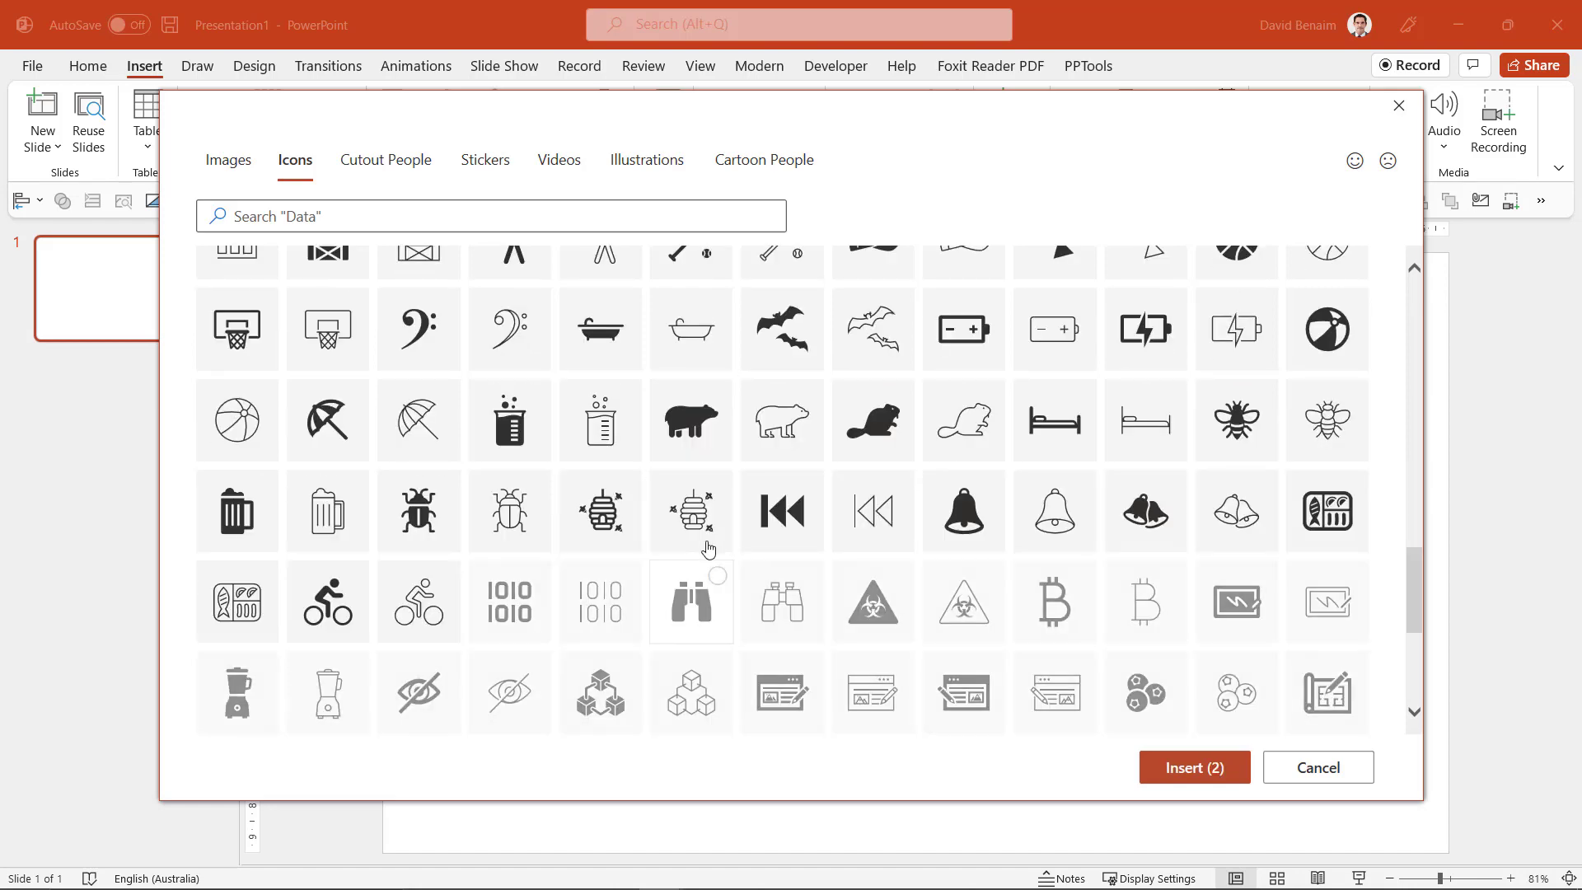
{"action": "left_click", "coordinate": [669, 606]}
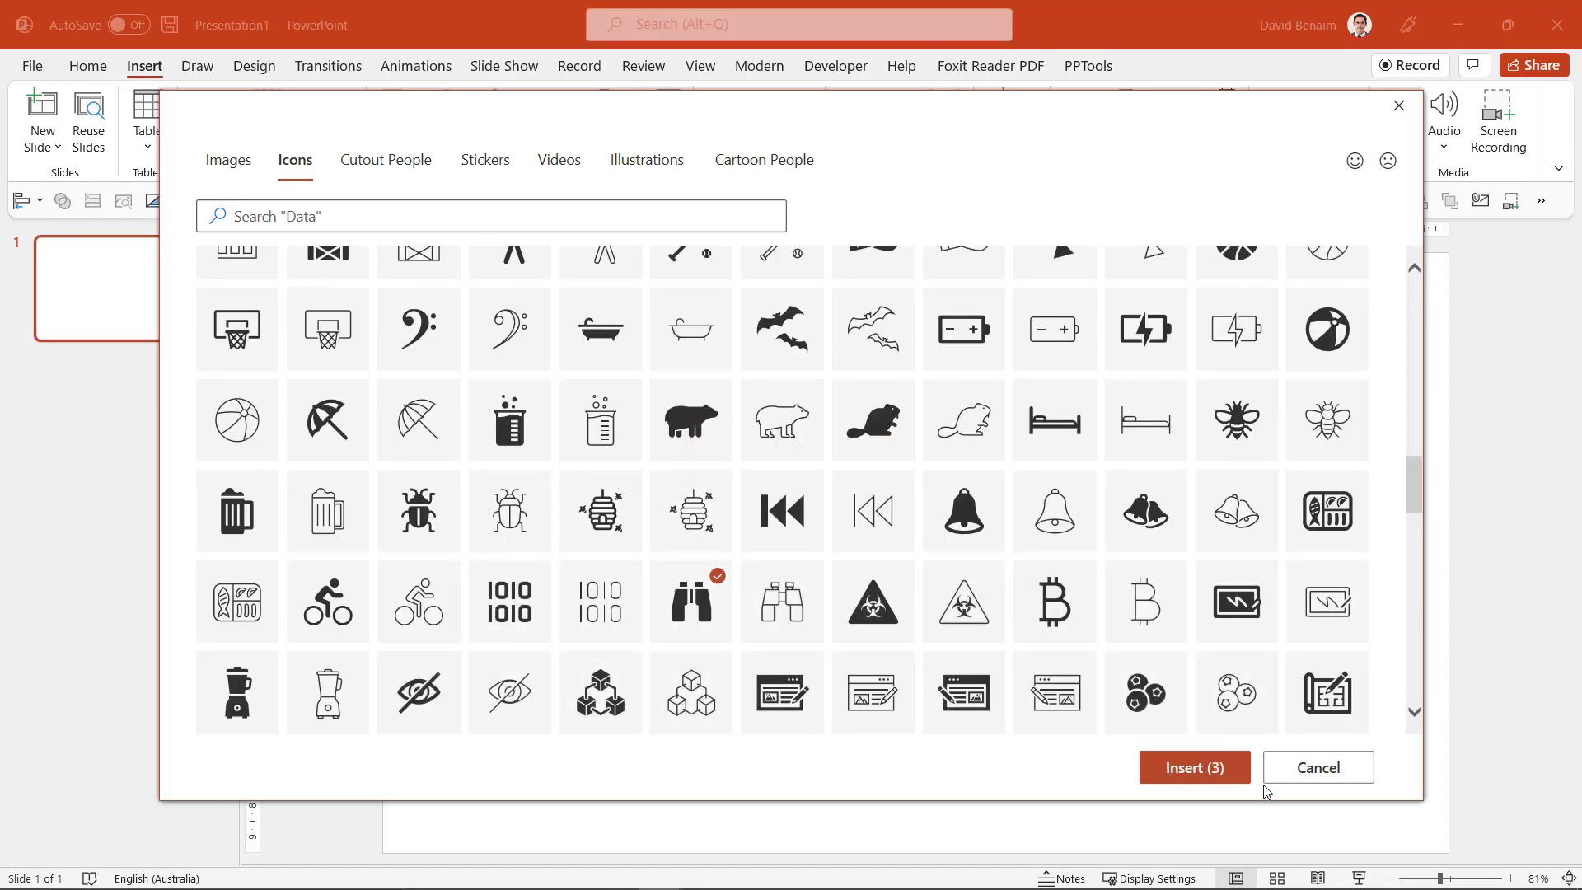
{"action": "left_click", "coordinate": [1222, 769]}
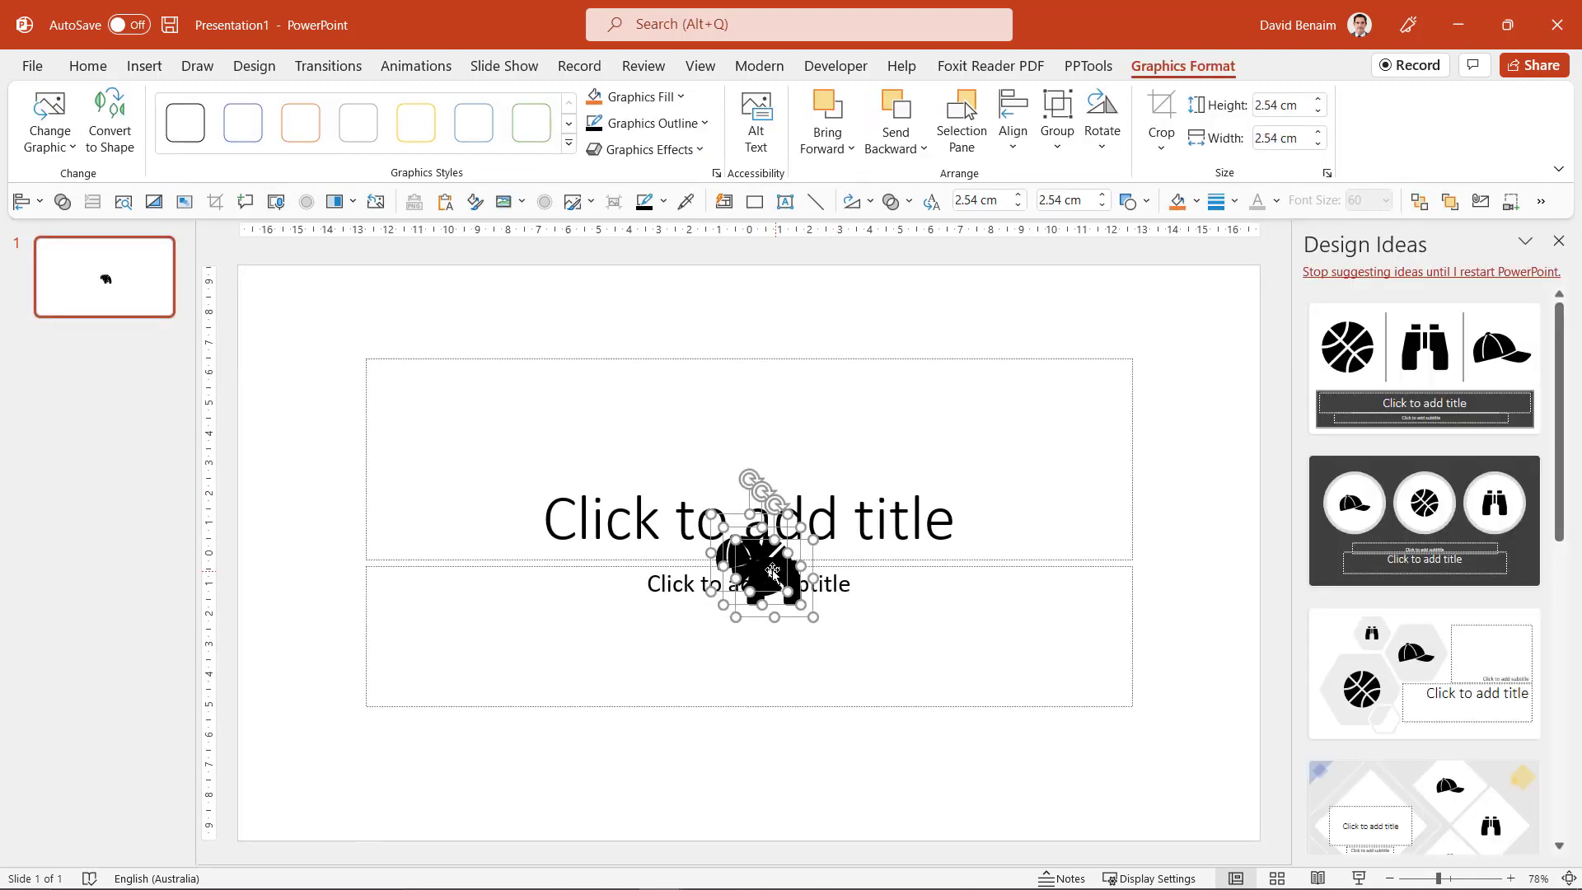
Move the icons to the upper right, then style the binoculars orange and enlarge them to 3.61 cm
{"action": "left_click_drag", "start_coordinate": [775, 576], "coordinate": [1094, 340]}
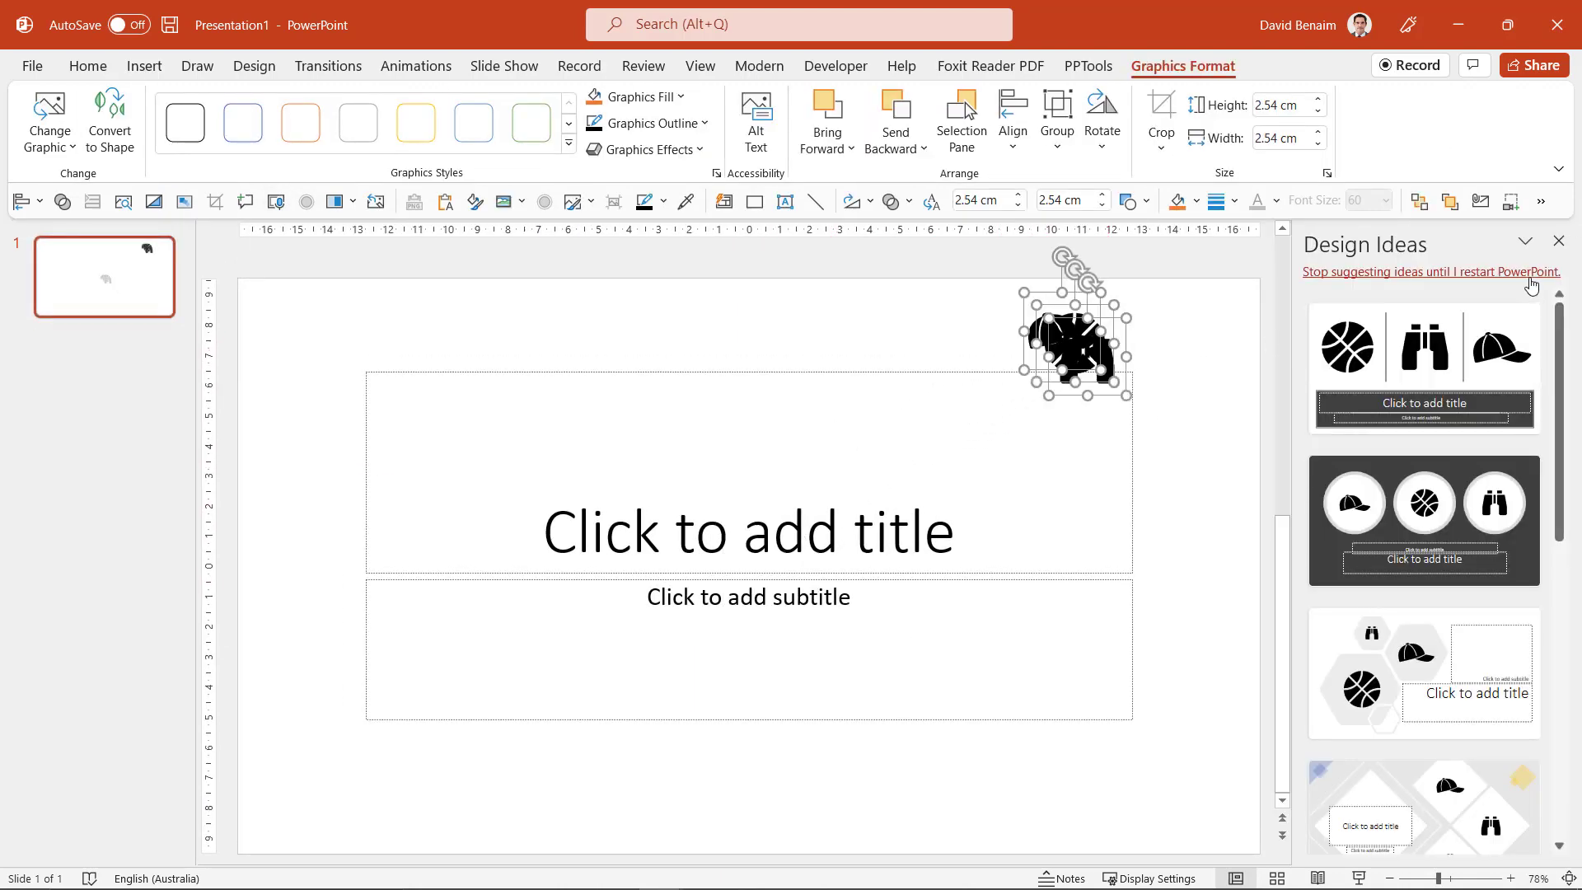
{"action": "left_click", "coordinate": [1558, 241]}
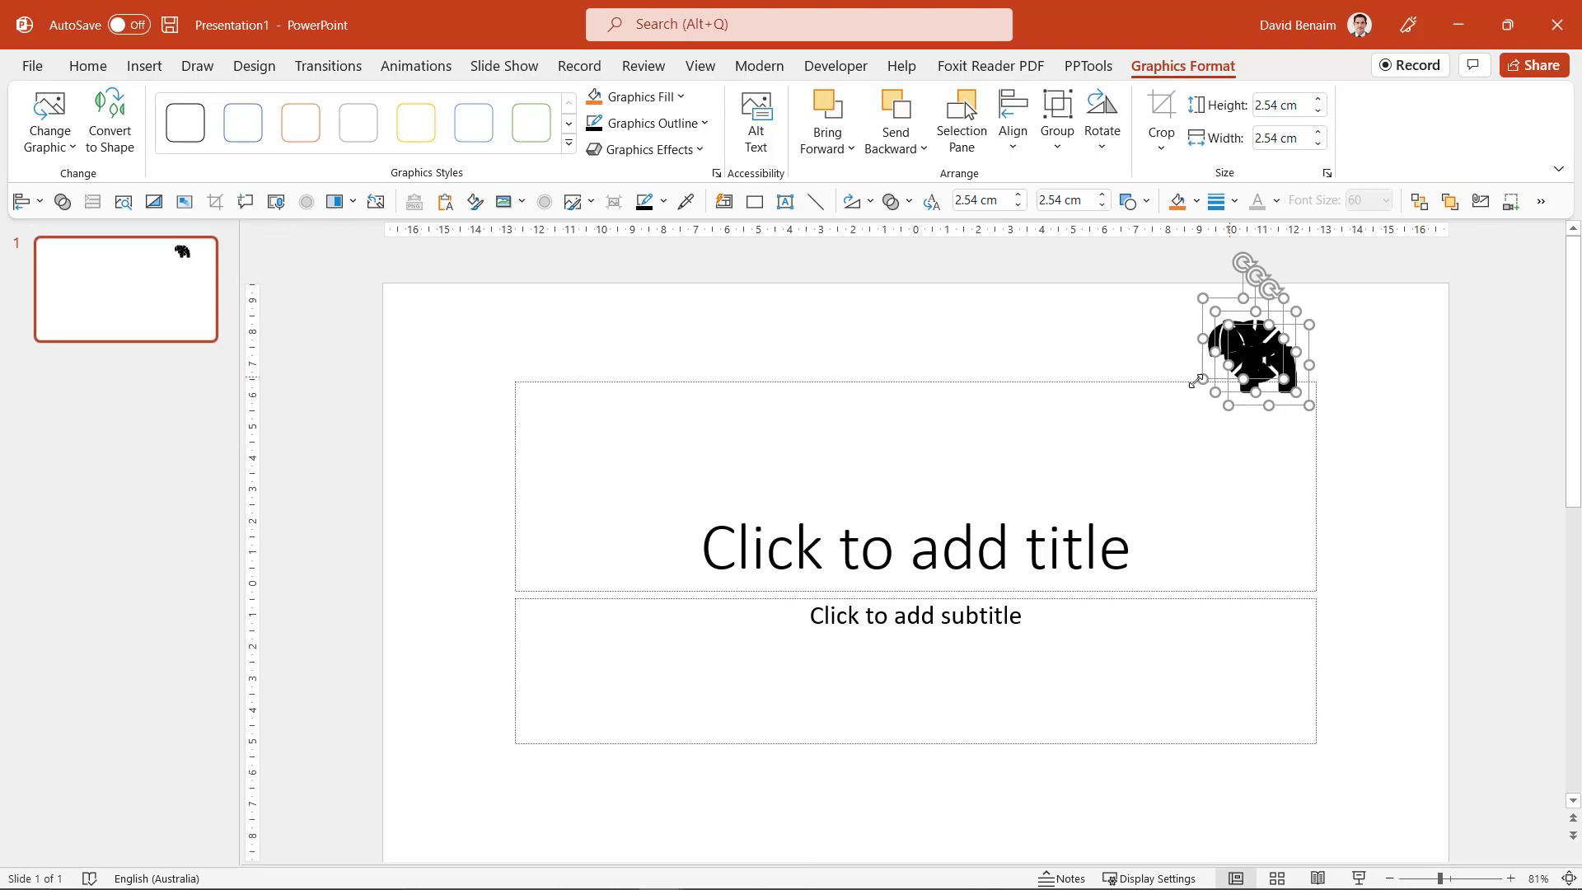
{"action": "left_click", "coordinate": [1384, 378]}
{"action": "left_click_drag", "start_coordinate": [1256, 340], "coordinate": [1376, 405]}
{"action": "left_click", "coordinate": [595, 97]}
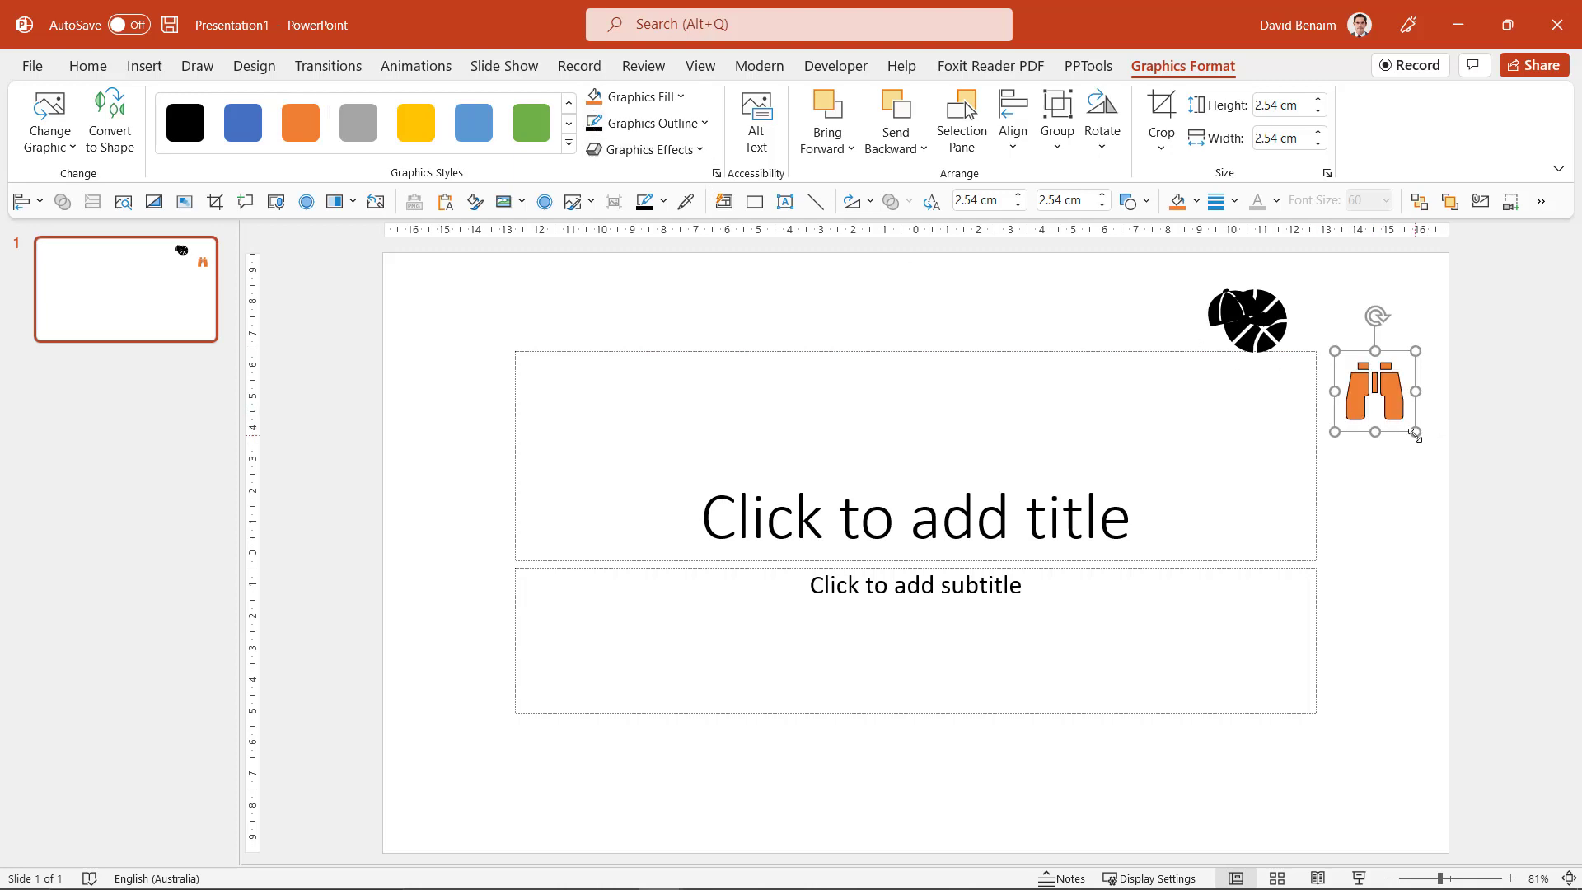
{"action": "mouse_move", "coordinate": [1415, 431]}
{"action": "left_mouse_down"}
{"action": "mouse_move", "coordinate": [1448, 463]}
{"action": "mouse_move", "coordinate": [1410, 448]}
{"action": "left_mouse_up"}
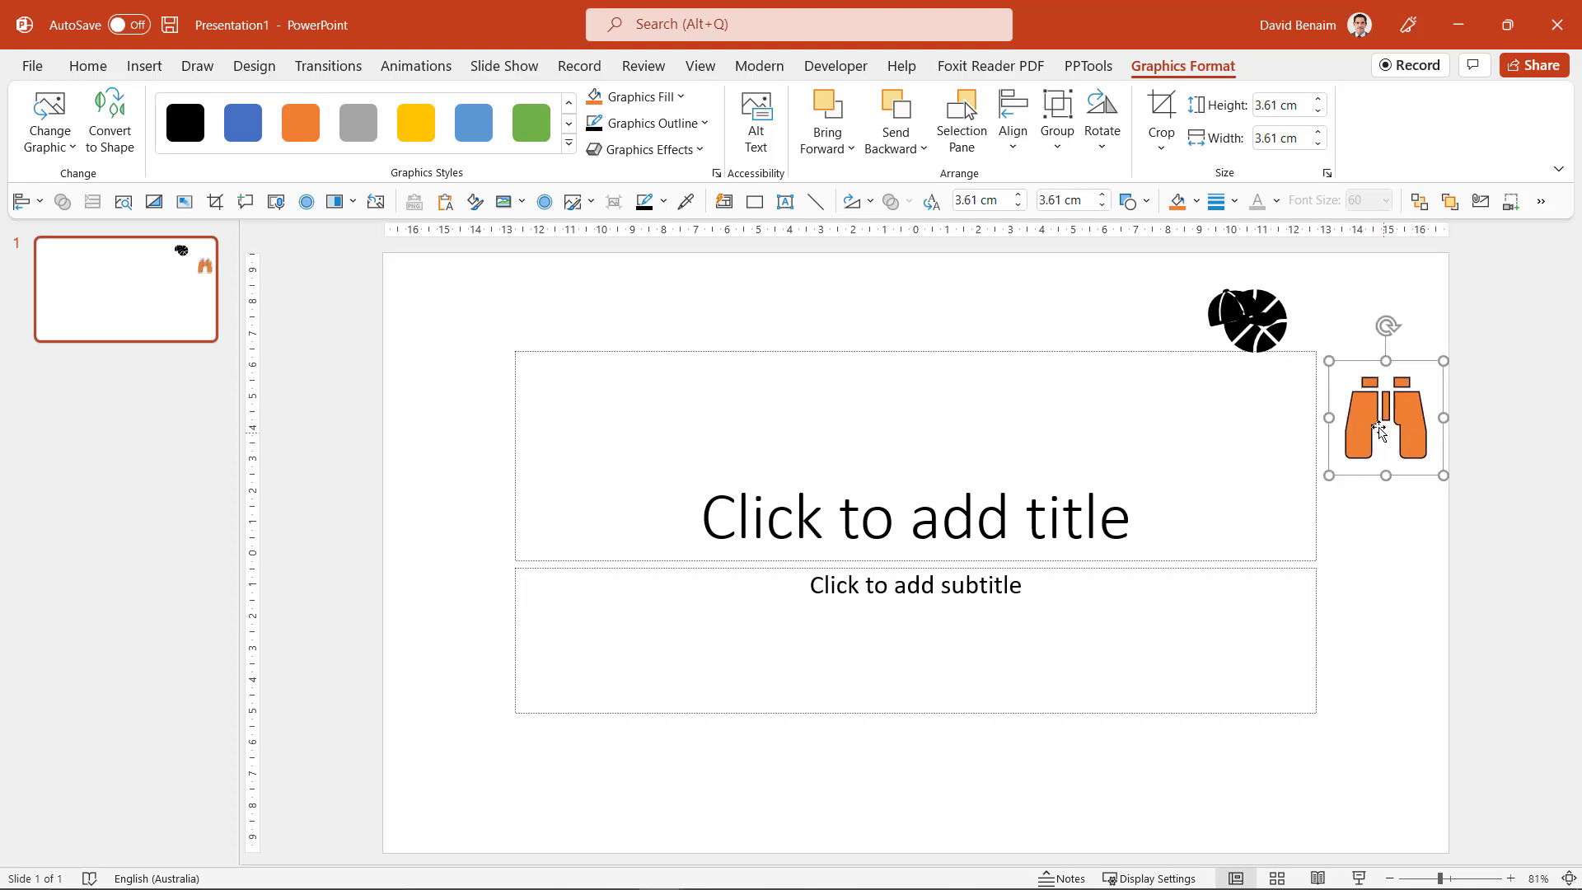
Convert the binoculars to shapes, fill the left barrel blue, and select all parts
{"action": "left_click", "coordinate": [109, 119]}
{"action": "left_click", "coordinate": [1500, 445]}
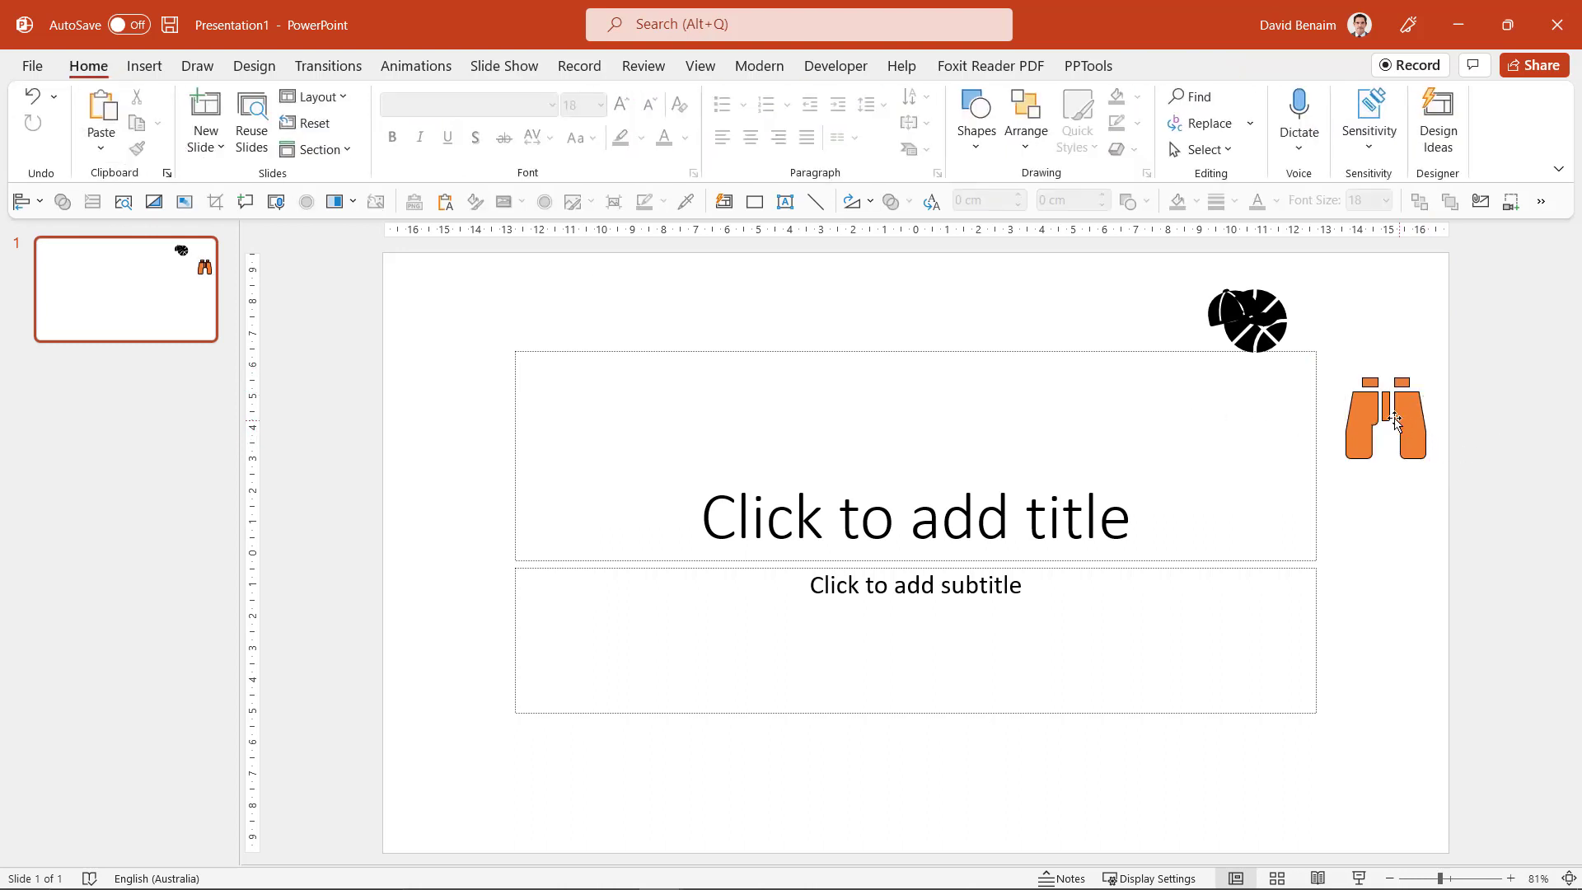
{"action": "left_click", "coordinate": [1361, 424]}
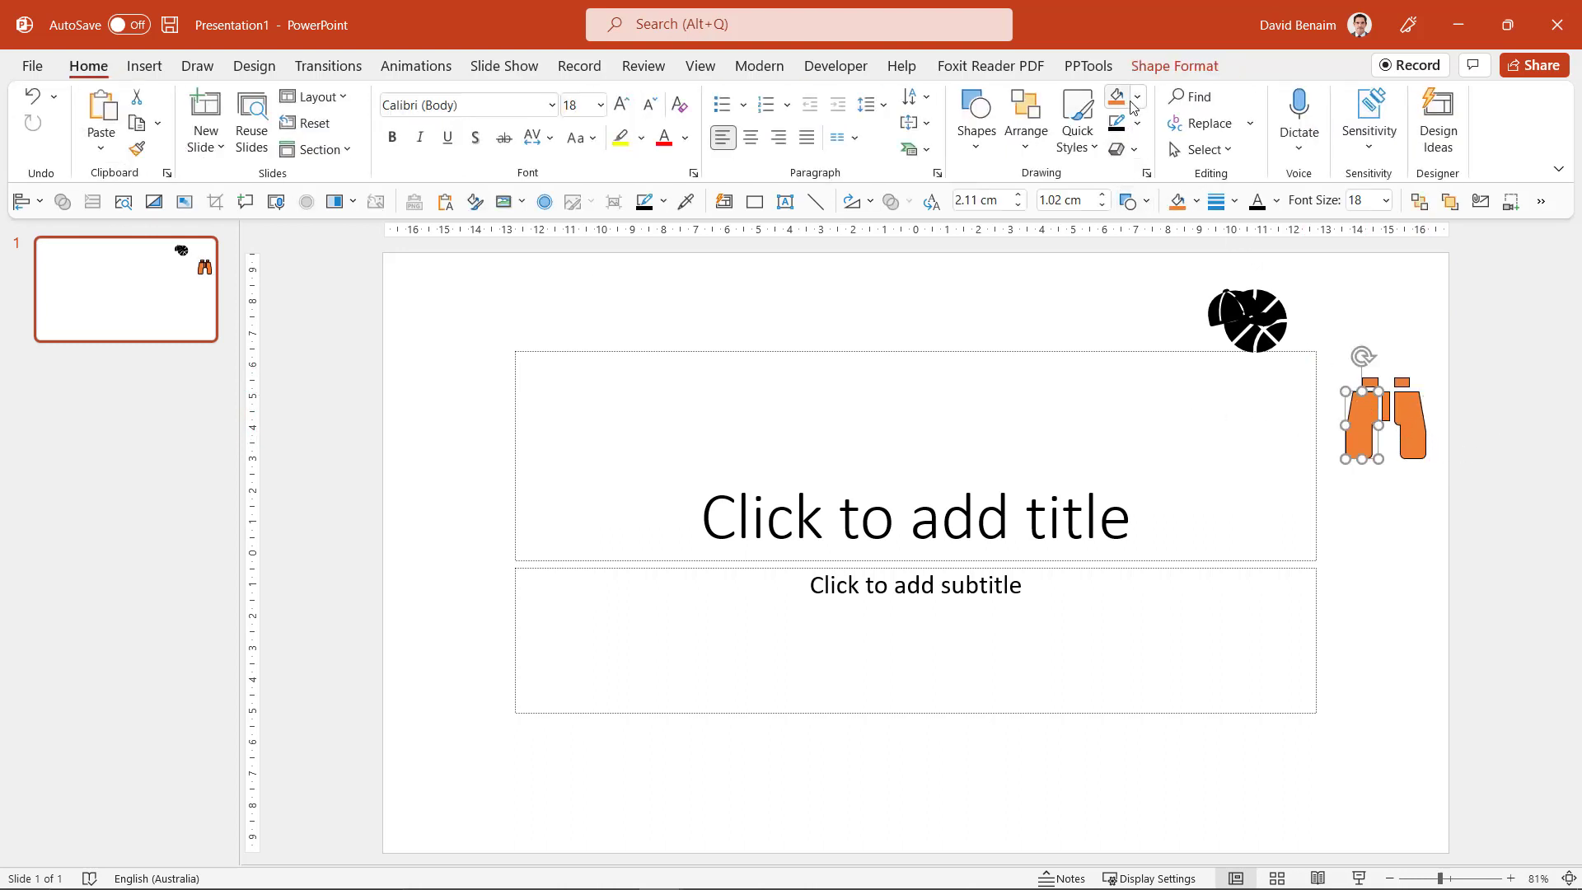
{"action": "left_click", "coordinate": [1141, 99]}
{"action": "left_click", "coordinate": [1179, 150]}
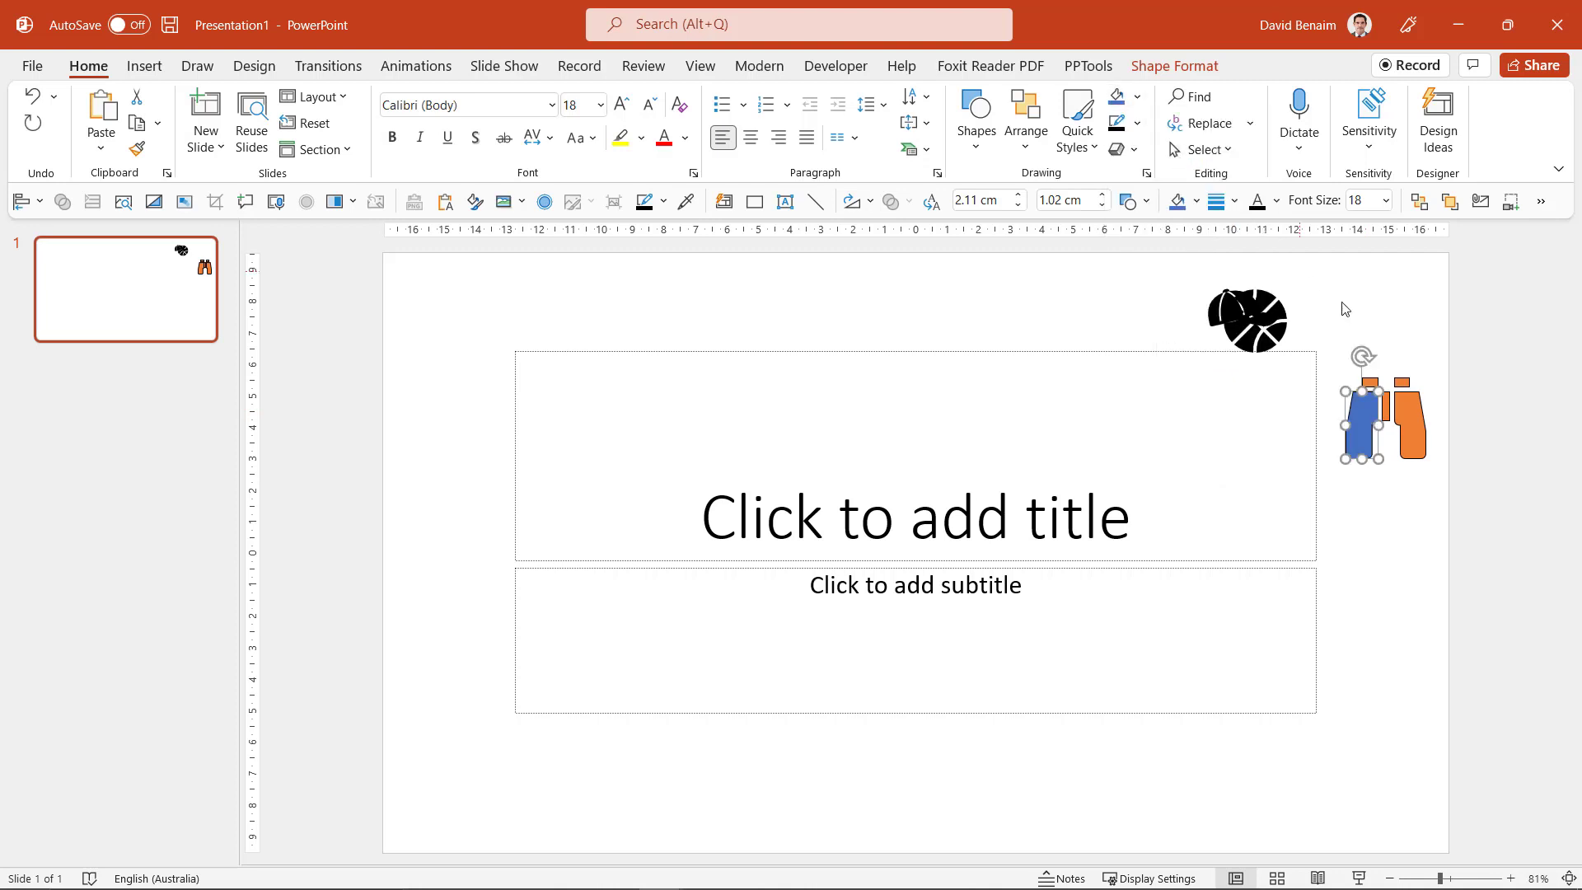
{"action": "left_click", "coordinate": [1454, 356]}
{"action": "left_click_drag", "start_coordinate": [1512, 354], "coordinate": [1323, 506]}
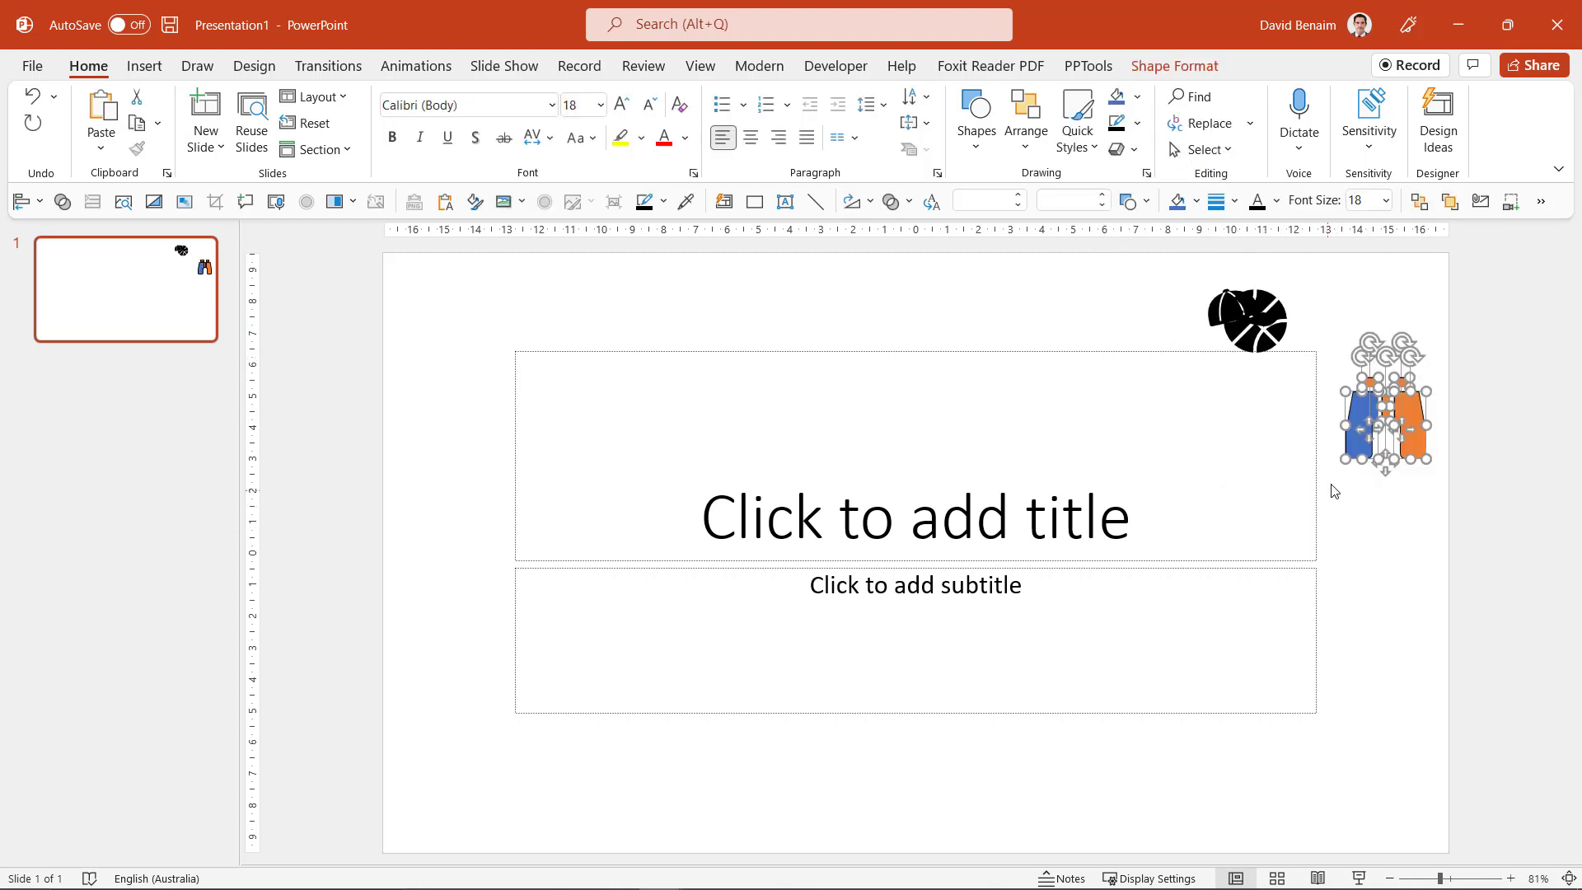
Start saving the selected recoloured binocular shapes with Save as Picture
{"action": "right_click", "coordinate": [1411, 400]}
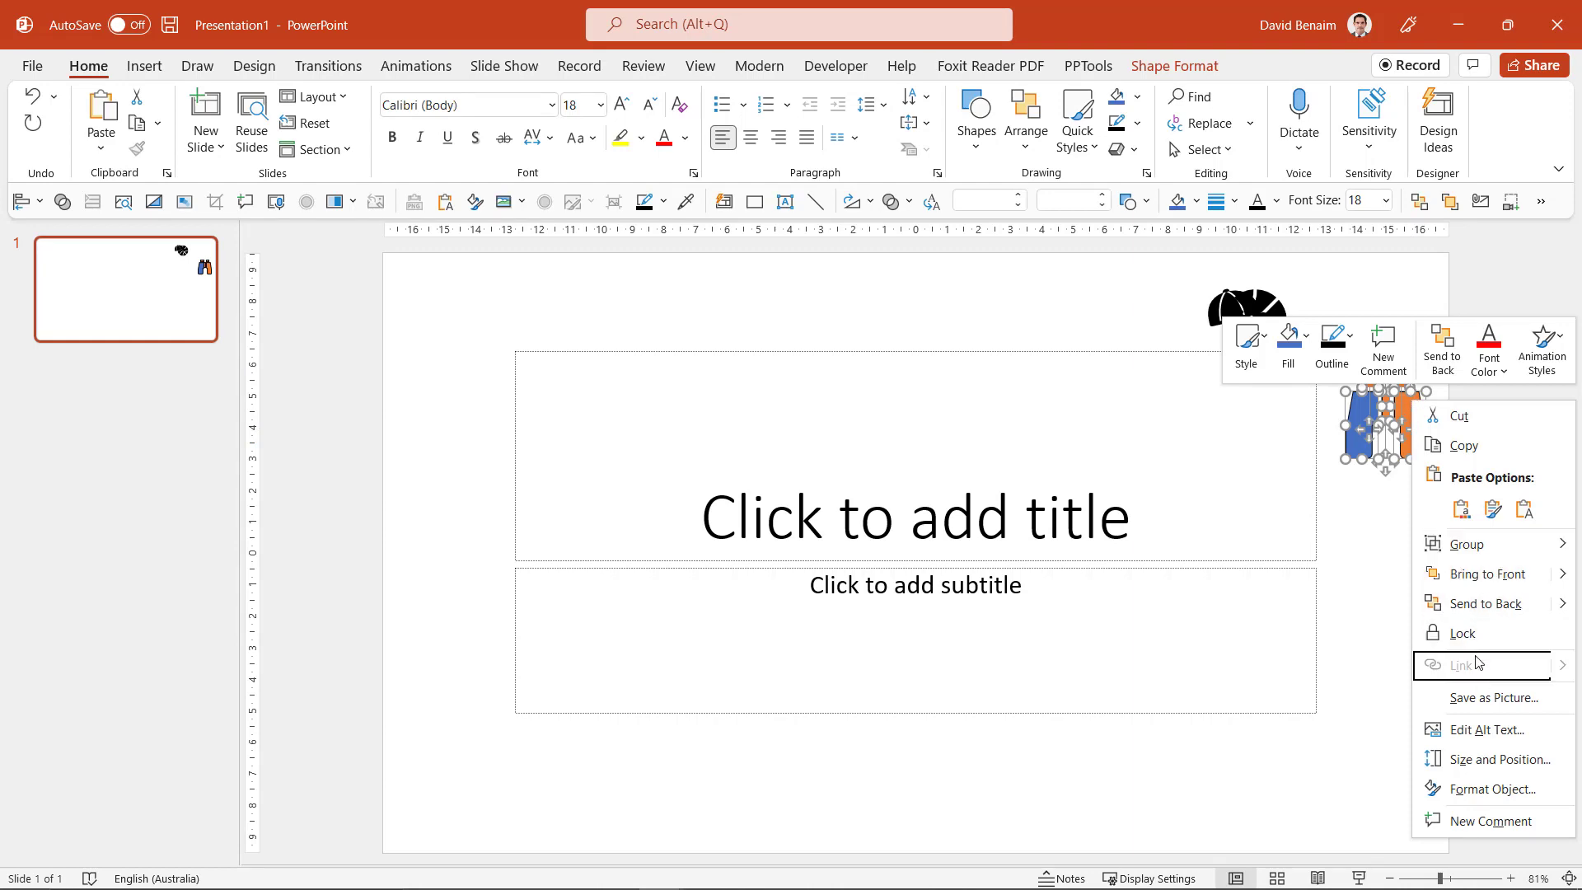
{"action": "left_click", "coordinate": [1483, 699]}
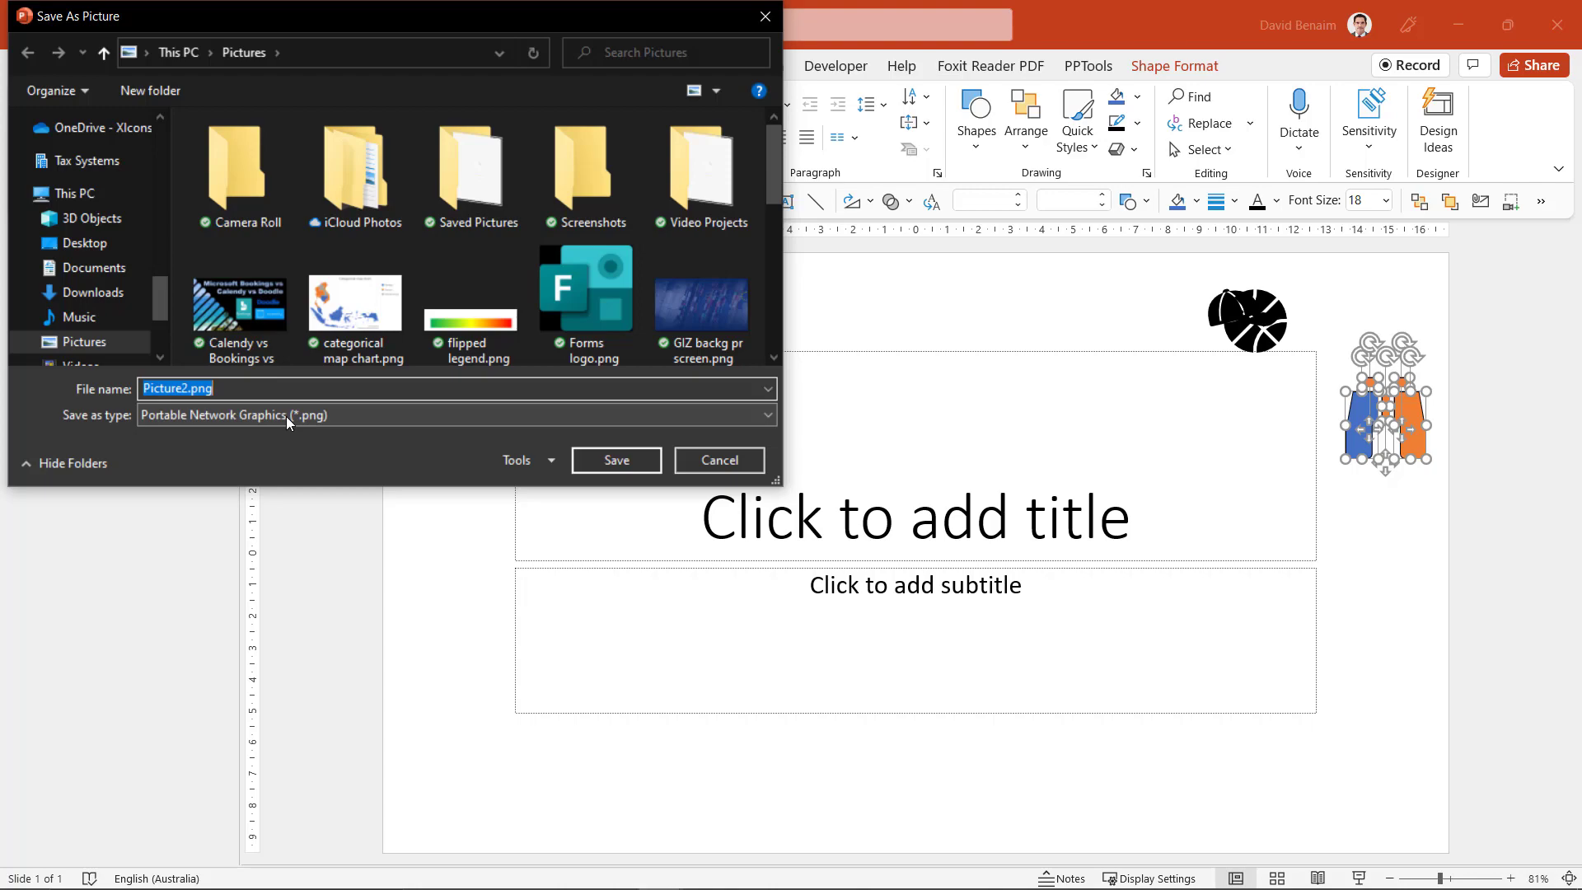
Save the picture as 'Heart', then try inserting 'Basketball here.svg', which is rejected
{"action": "type", "text": "Heart"}
{"action": "key", "text": "Return"}
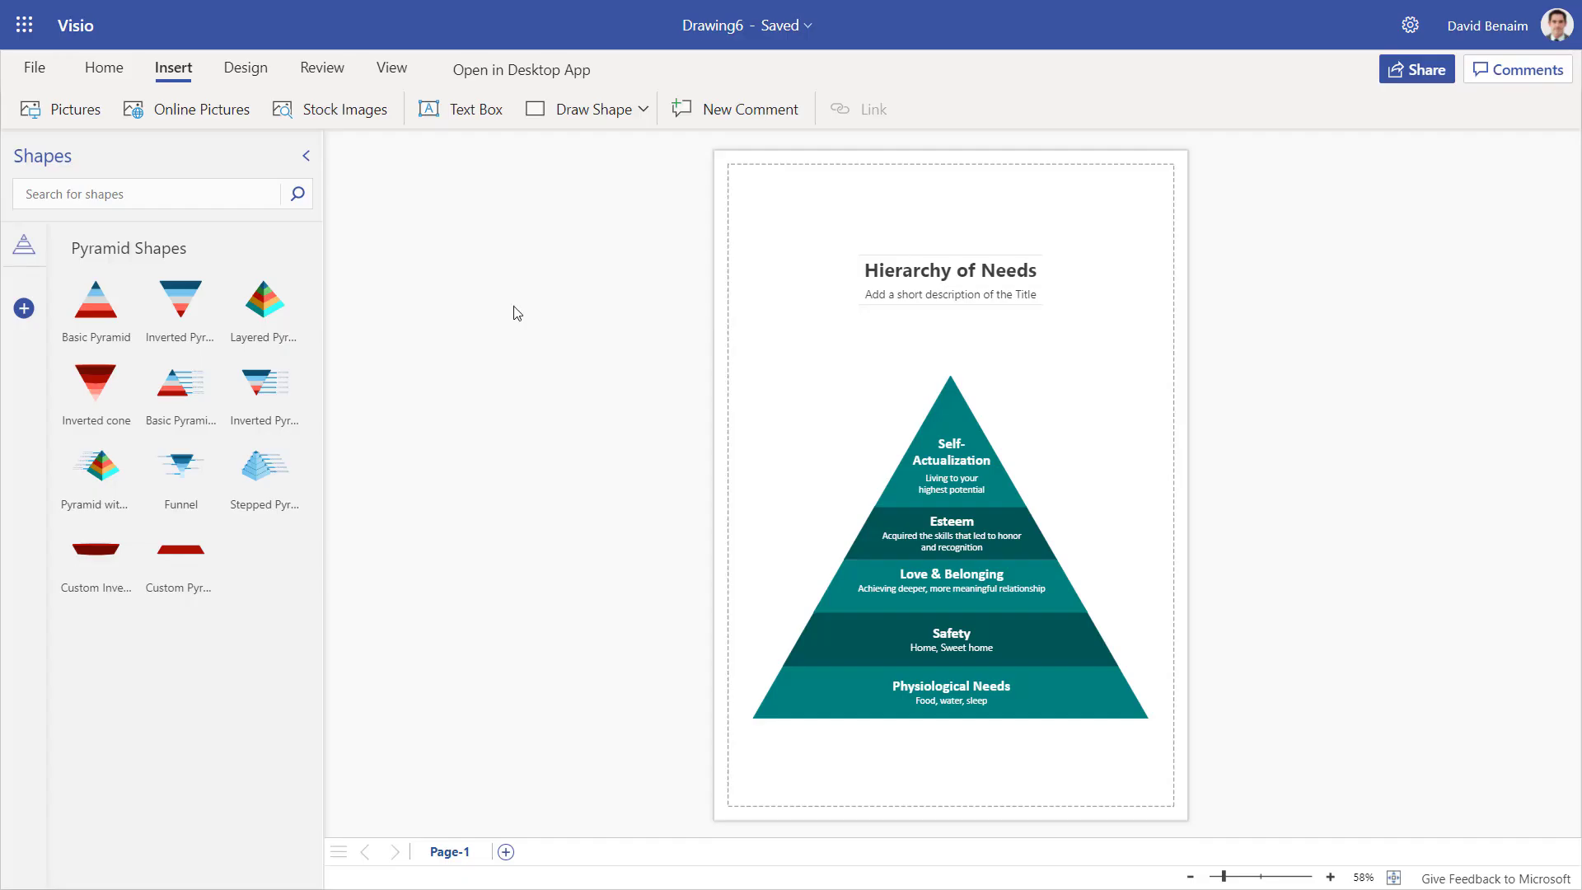
{"action": "left_click", "coordinate": [87, 109]}
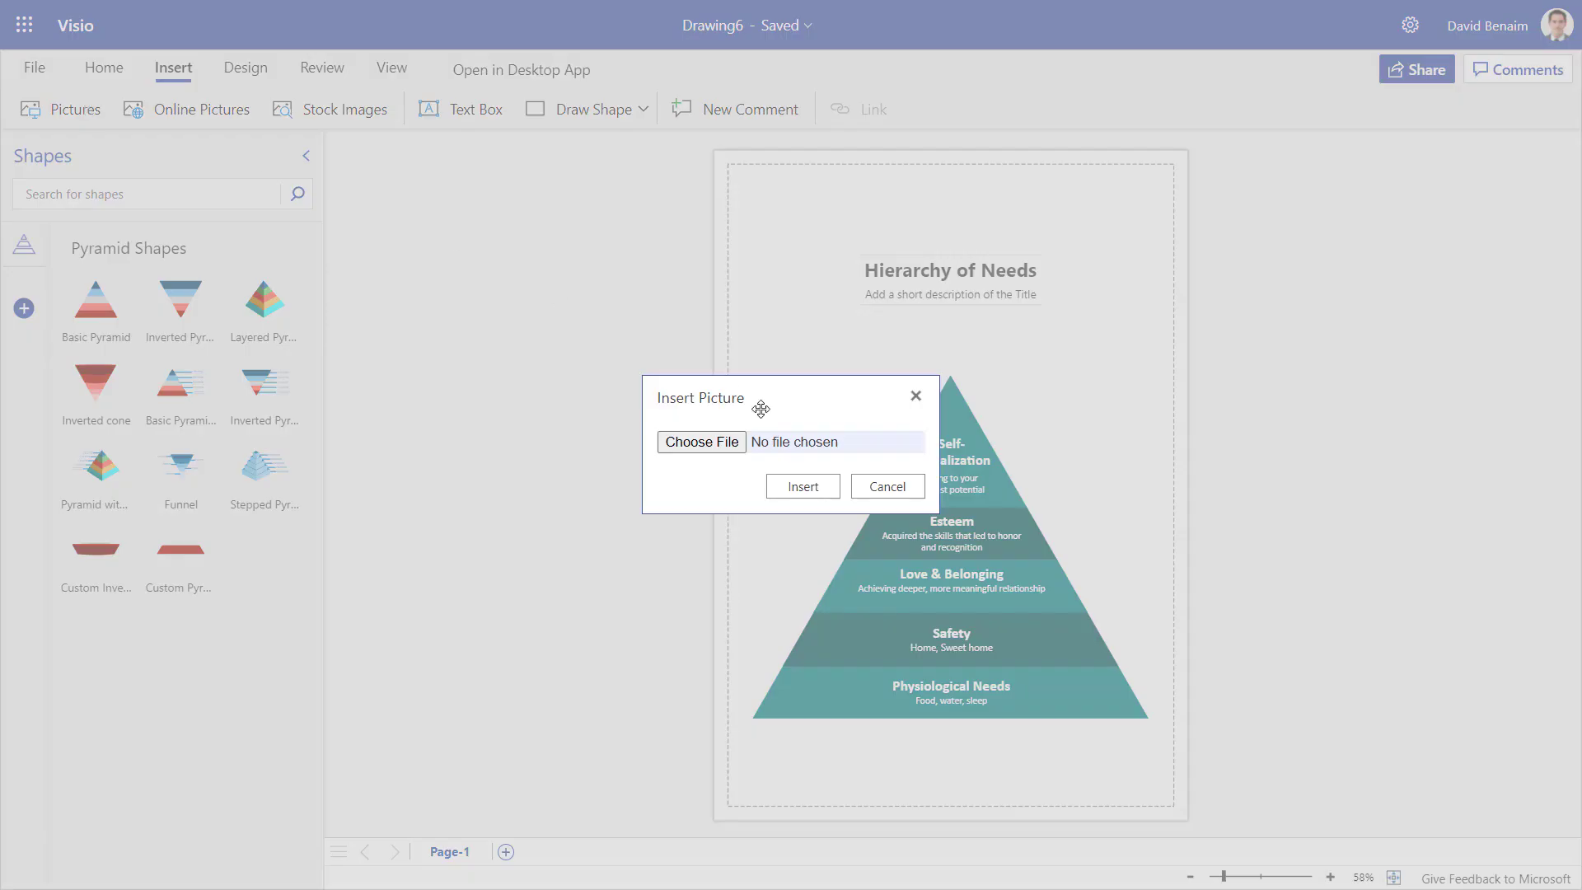
{"action": "left_click", "coordinate": [702, 443]}
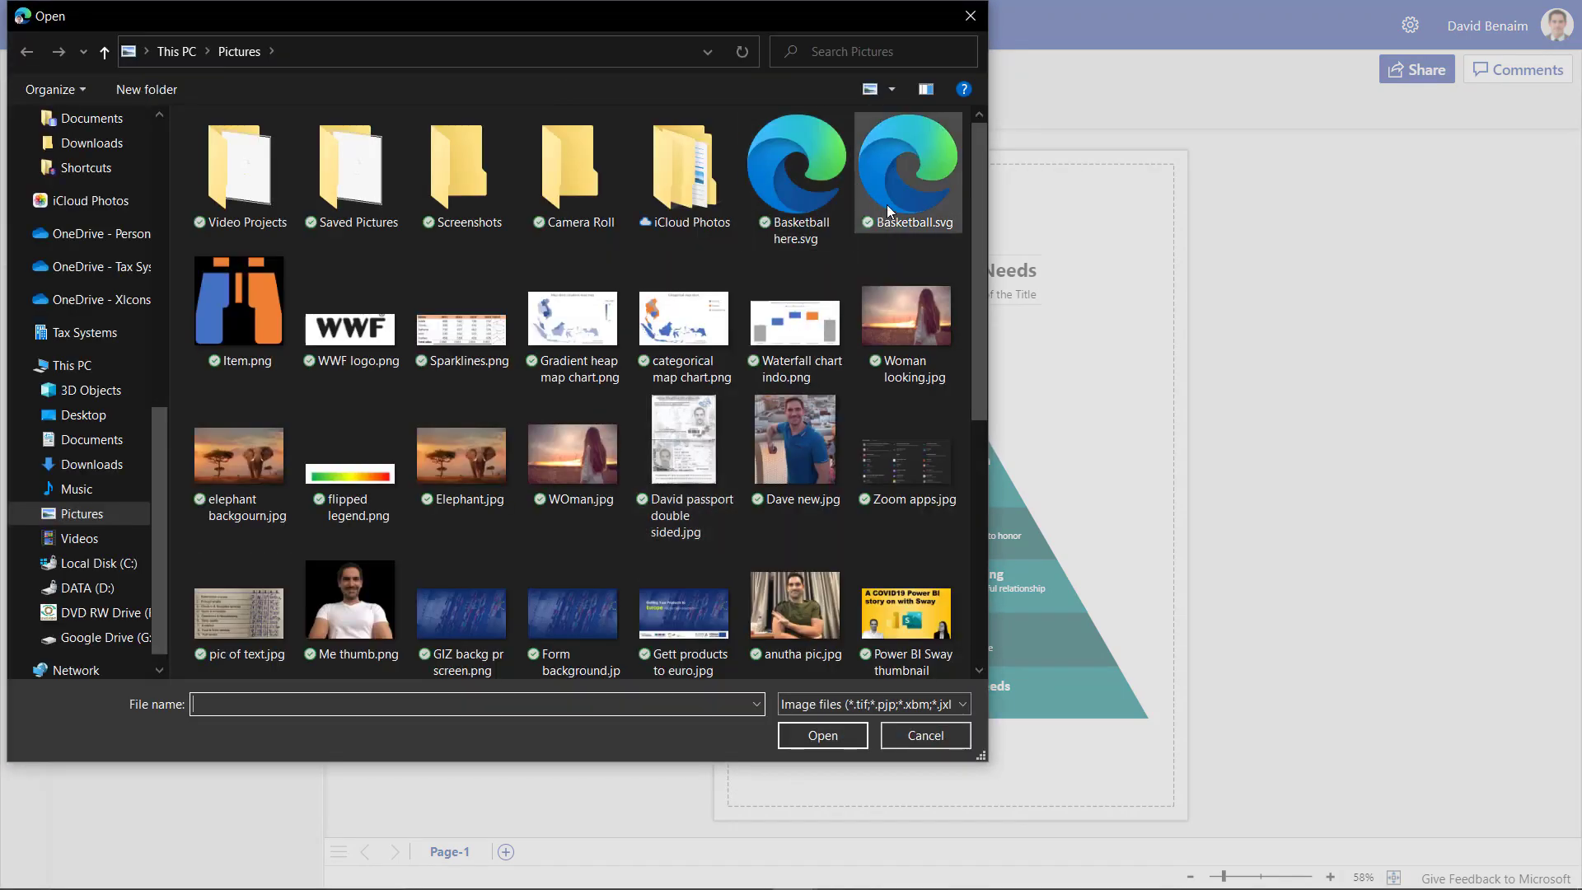
{"action": "left_click", "coordinate": [819, 206]}
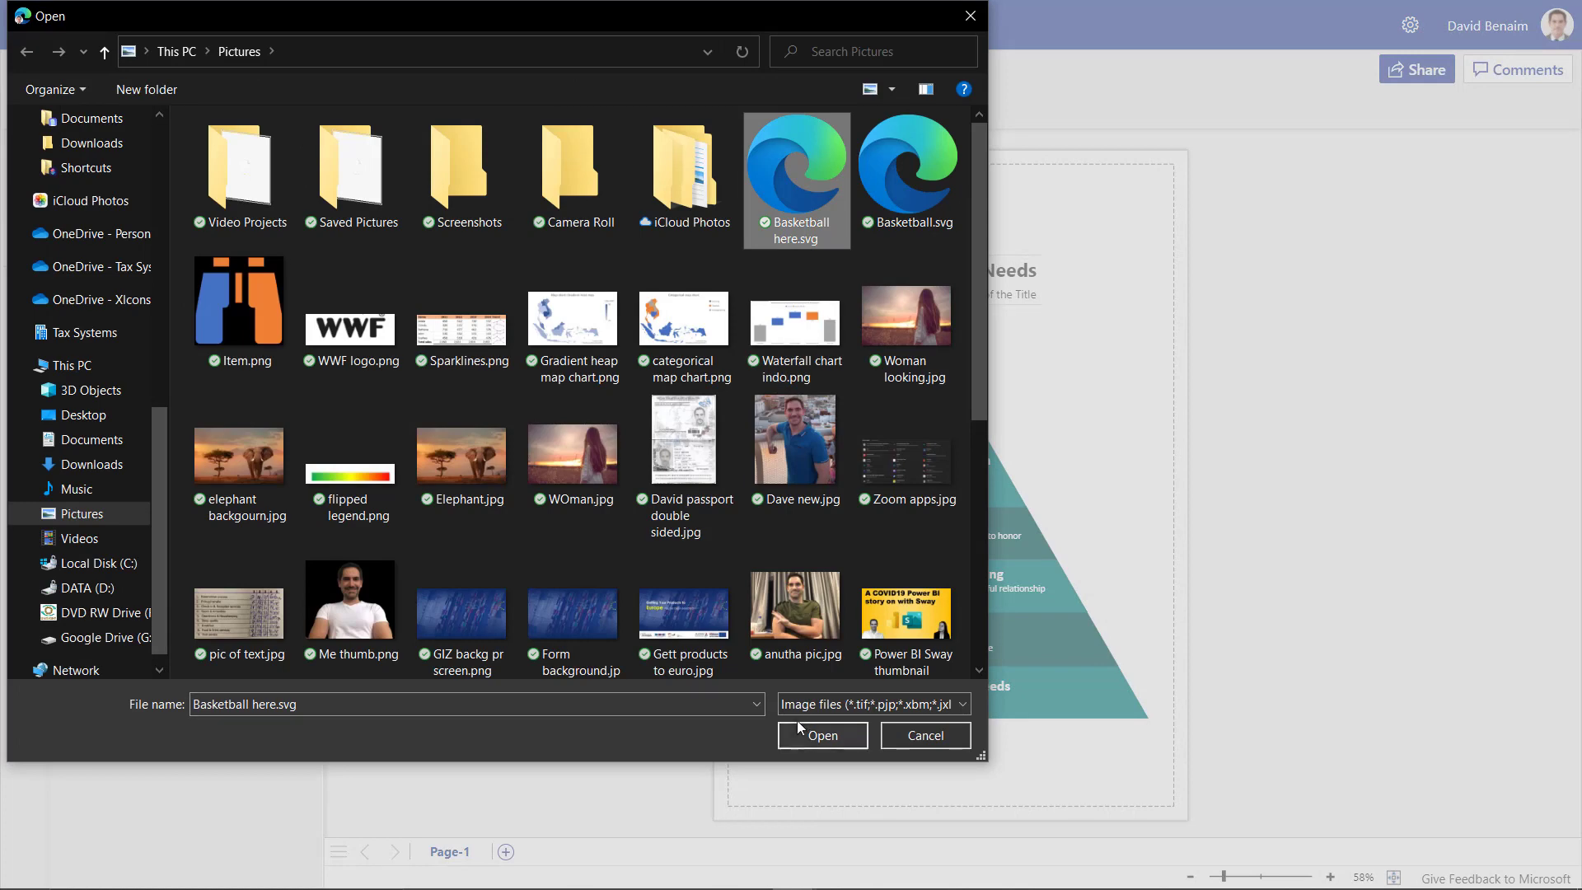
{"action": "left_click", "coordinate": [824, 733]}
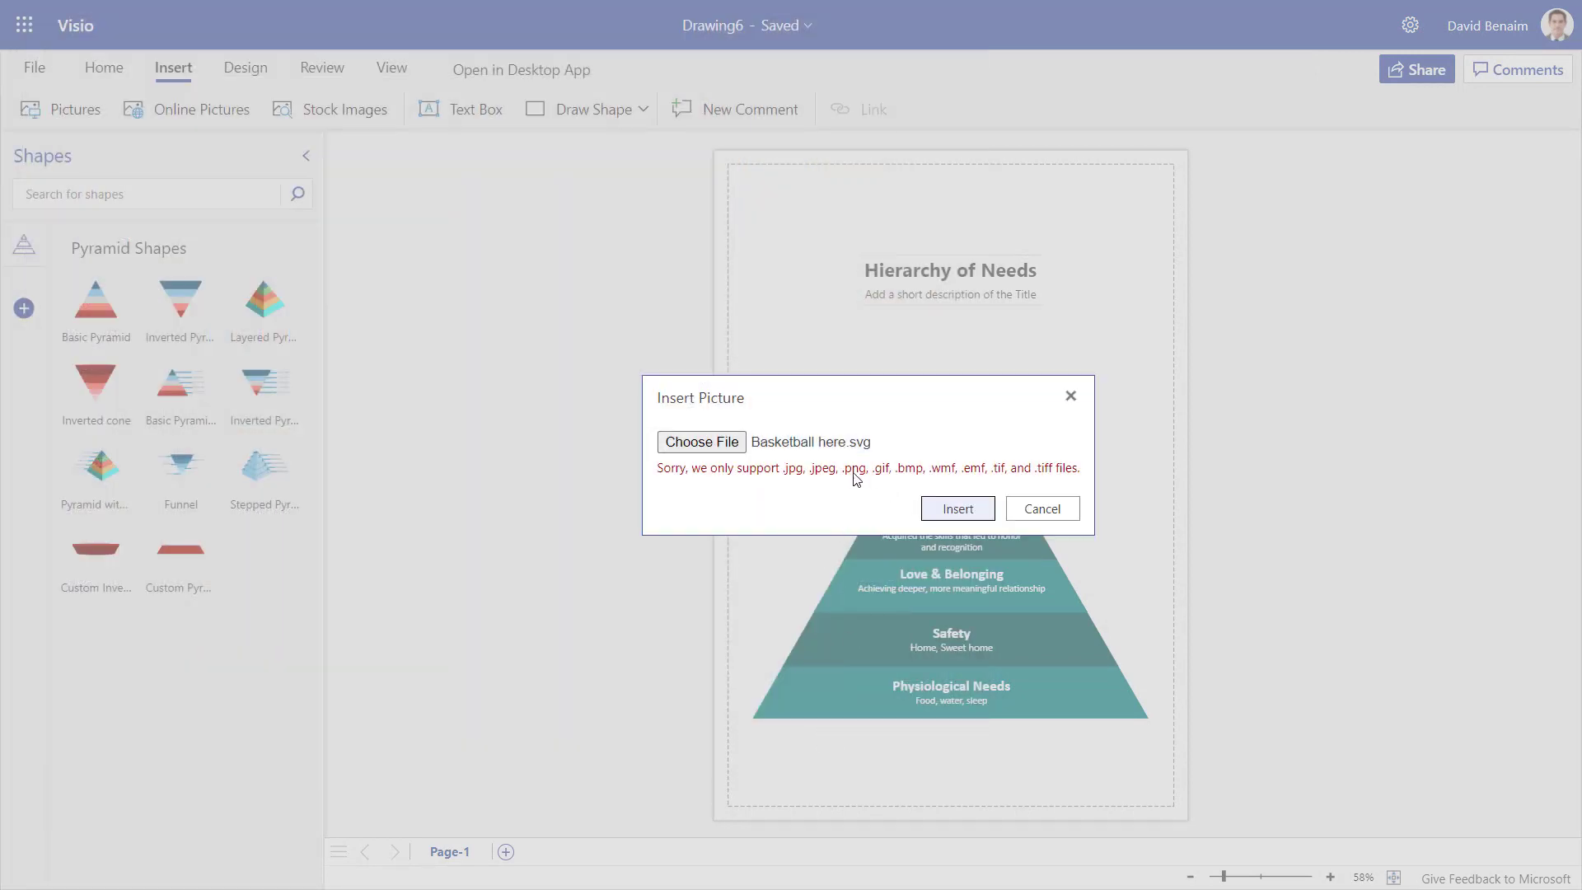
{"action": "left_click", "coordinate": [1040, 508]}
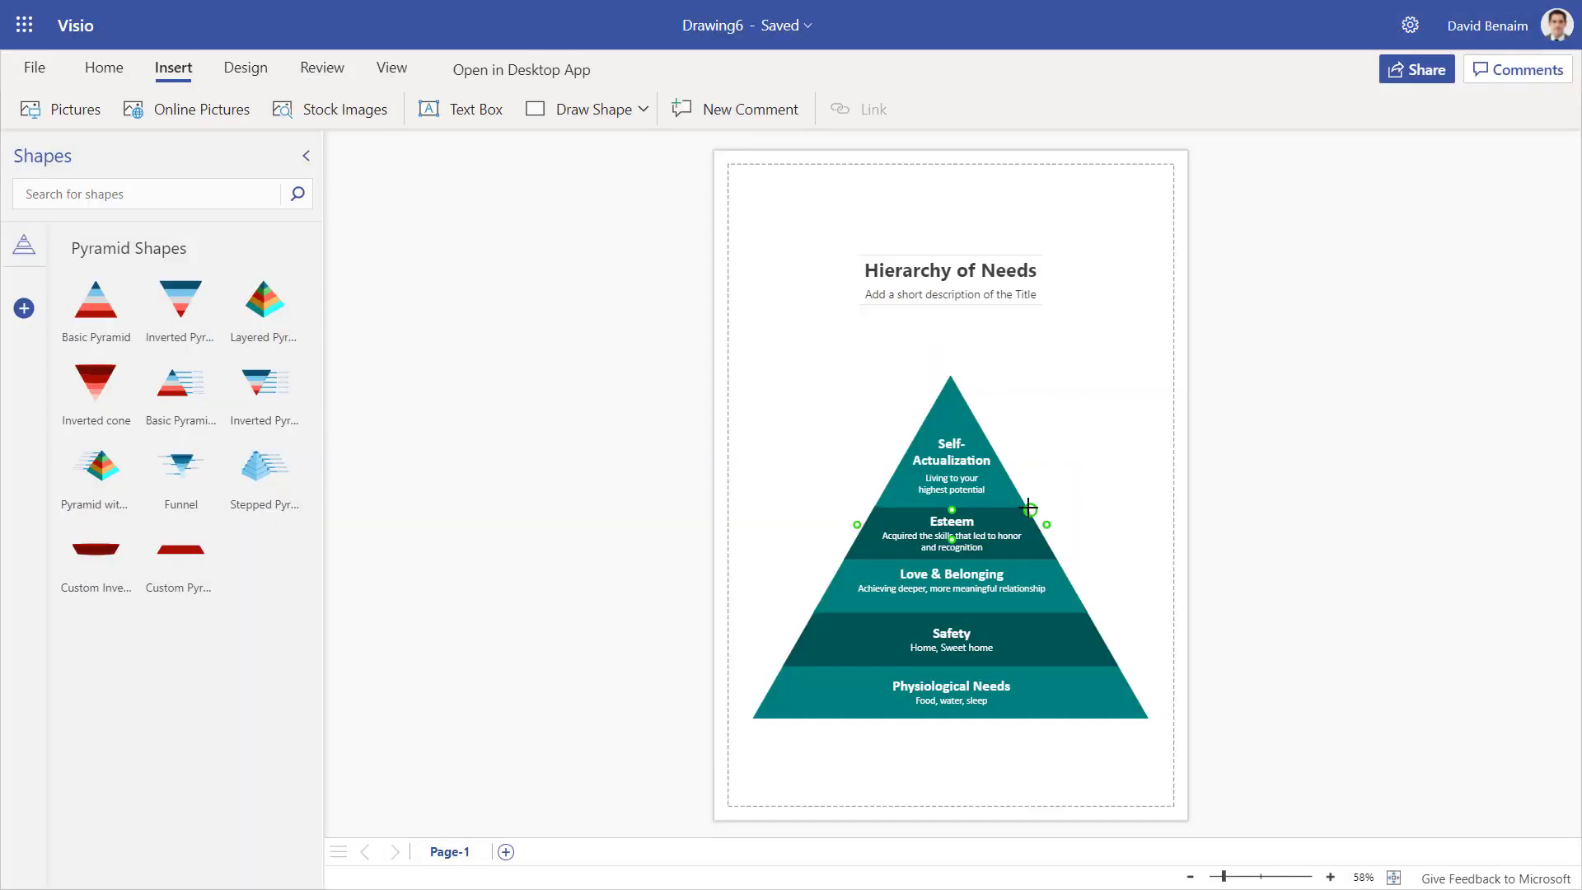
Insert the Item.png binoculars picture and move it beside the Hierarchy of Needs title
{"action": "left_click", "coordinate": [97, 114]}
{"action": "left_click", "coordinate": [668, 437]}
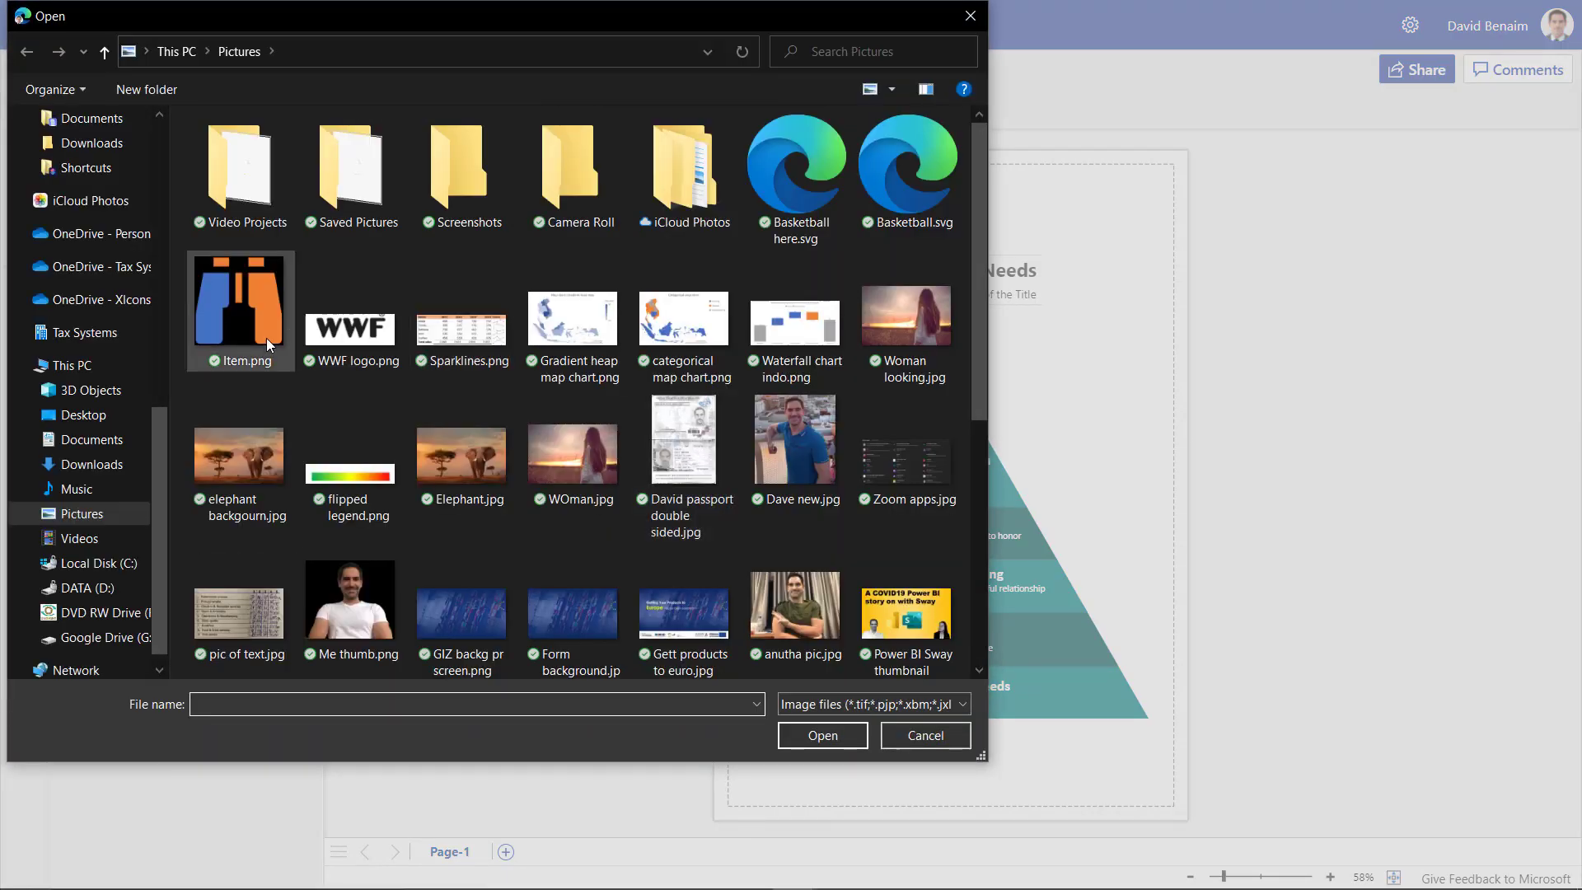
{"action": "left_click", "coordinate": [266, 338]}
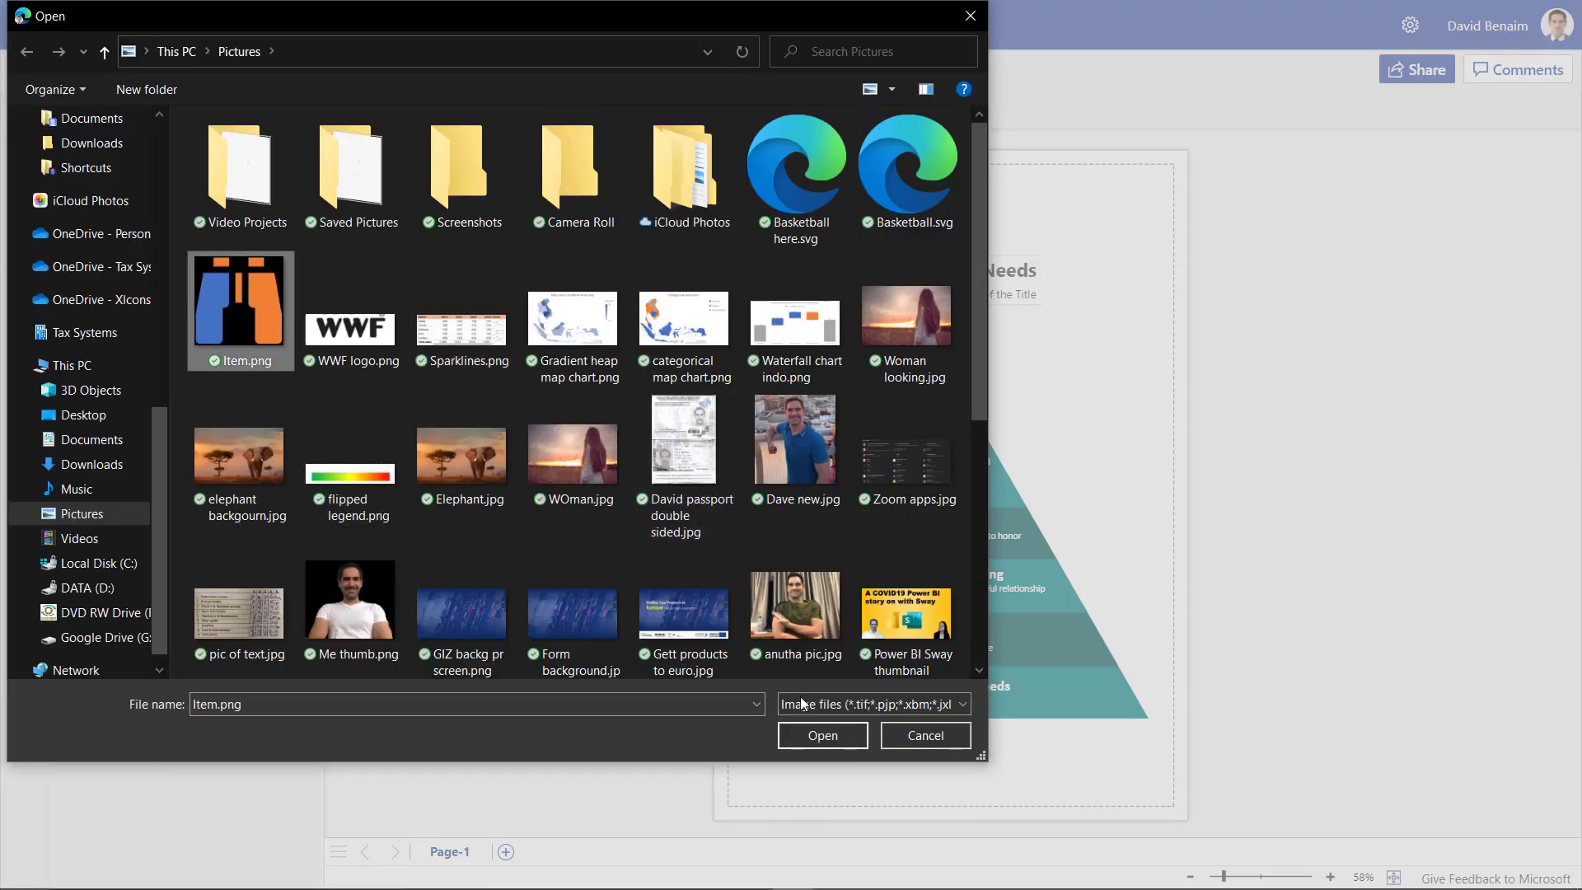
{"action": "left_click", "coordinate": [839, 741]}
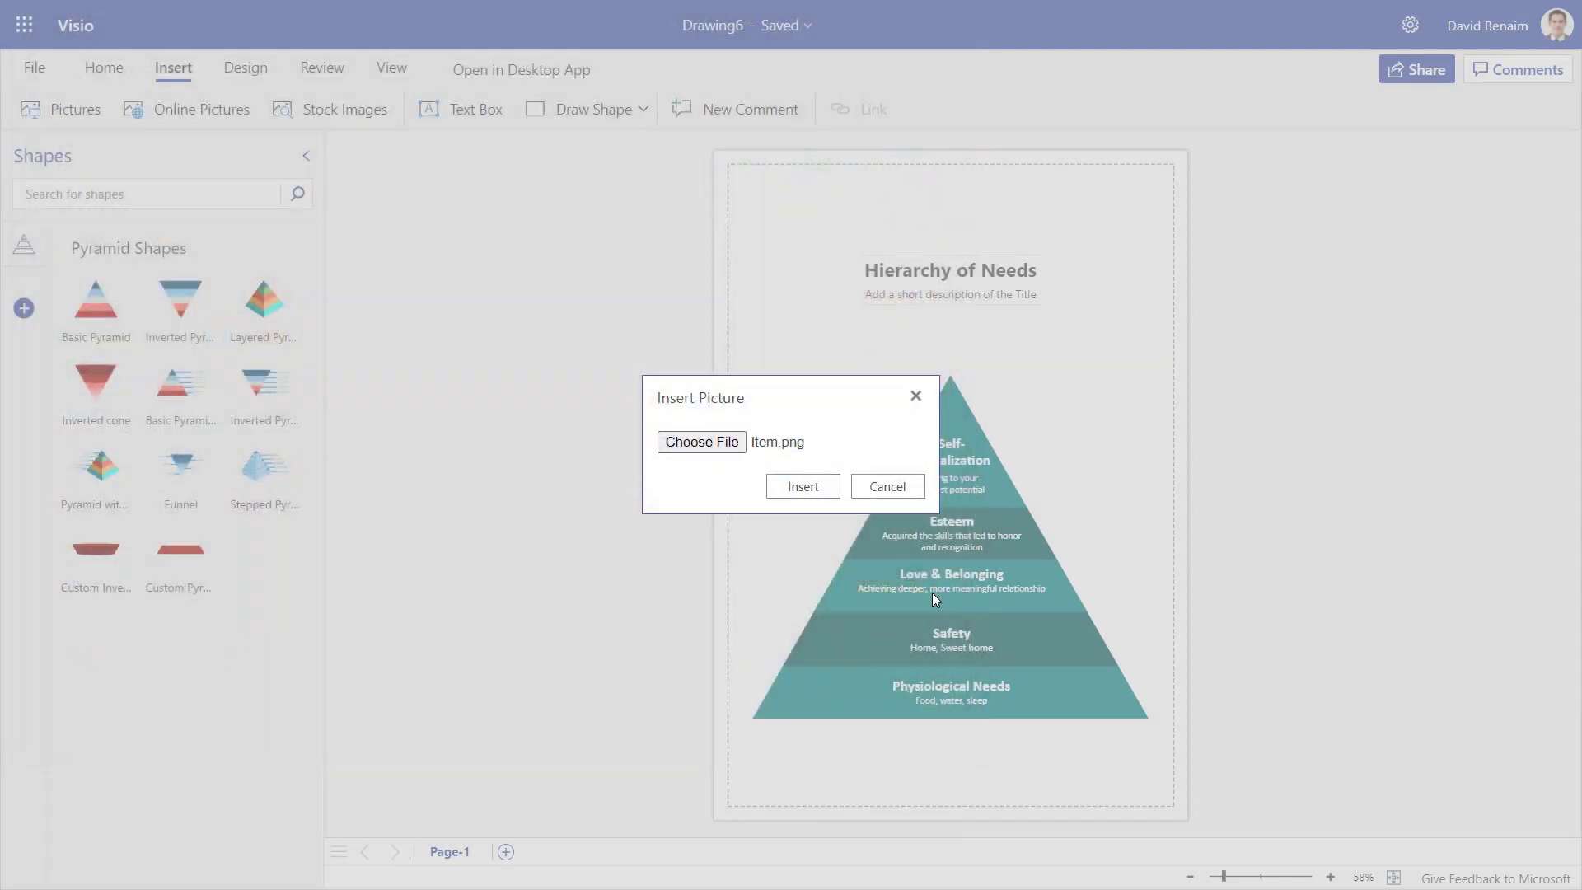
{"action": "left_click", "coordinate": [812, 484]}
{"action": "left_click_drag", "start_coordinate": [1030, 463], "coordinate": [1129, 362]}
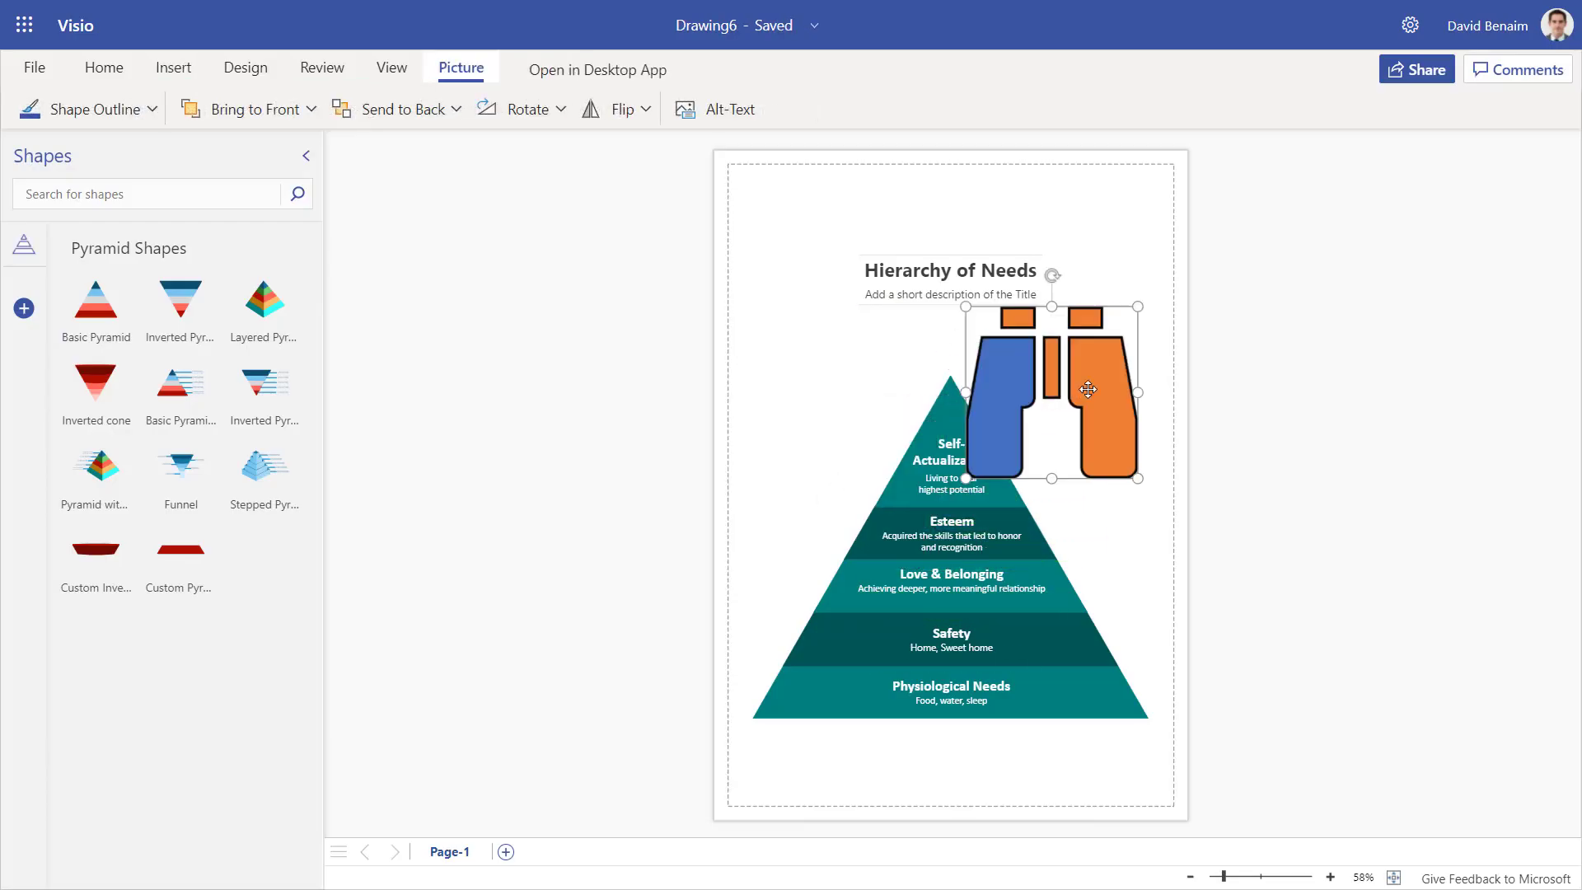
Add an inverted cone shape and move it up toward the title
{"action": "mouse_move", "coordinate": [939, 397]}
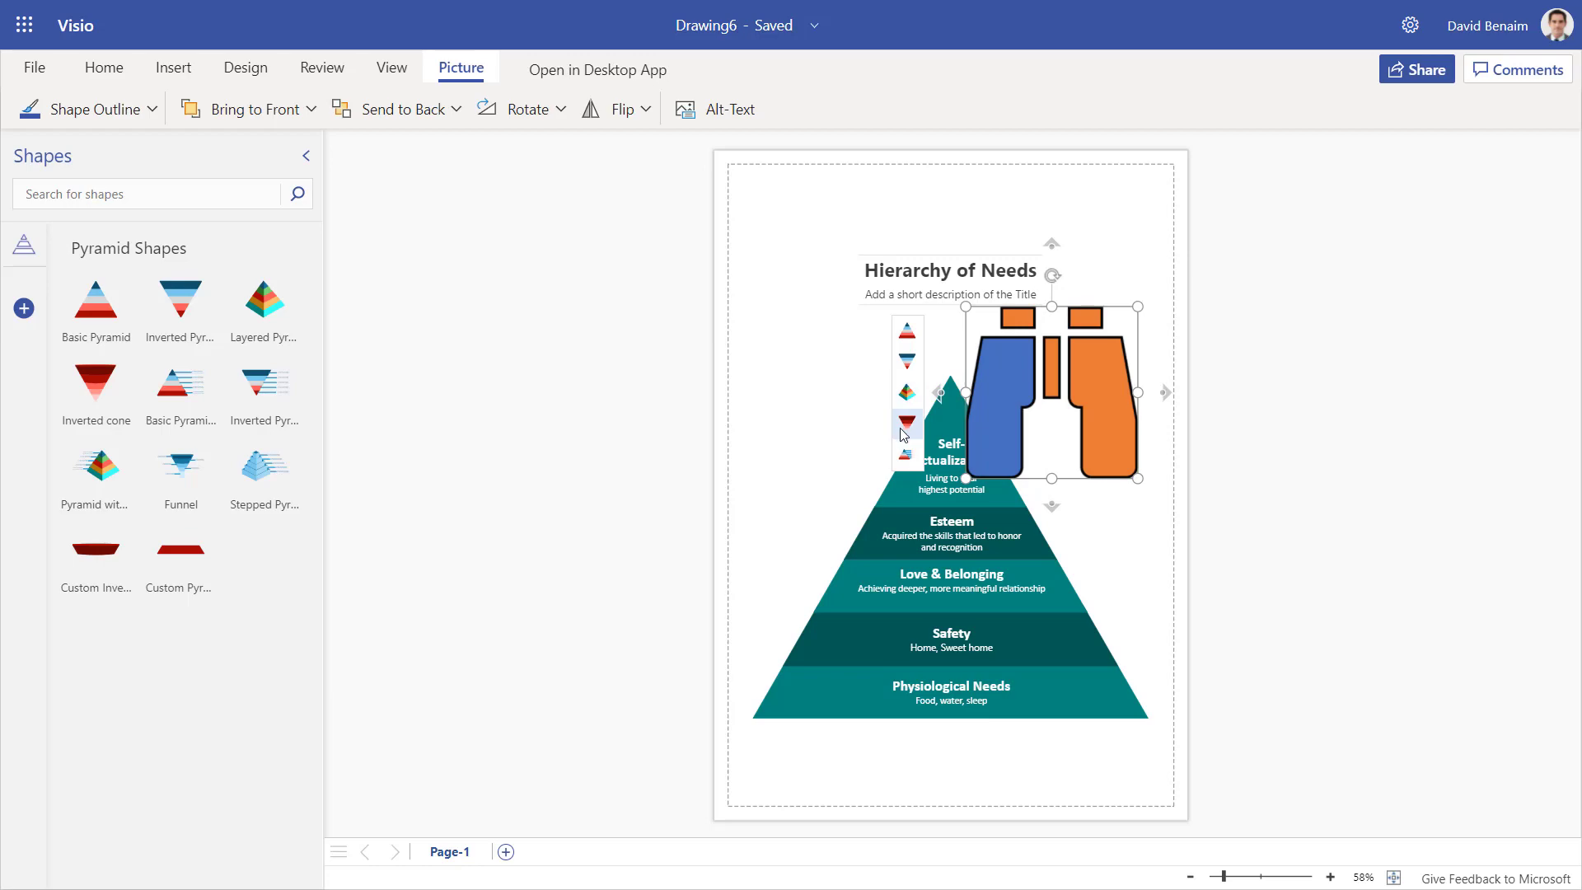
{"action": "left_click", "coordinate": [907, 422]}
{"action": "left_click_drag", "start_coordinate": [706, 399], "coordinate": [806, 325]}
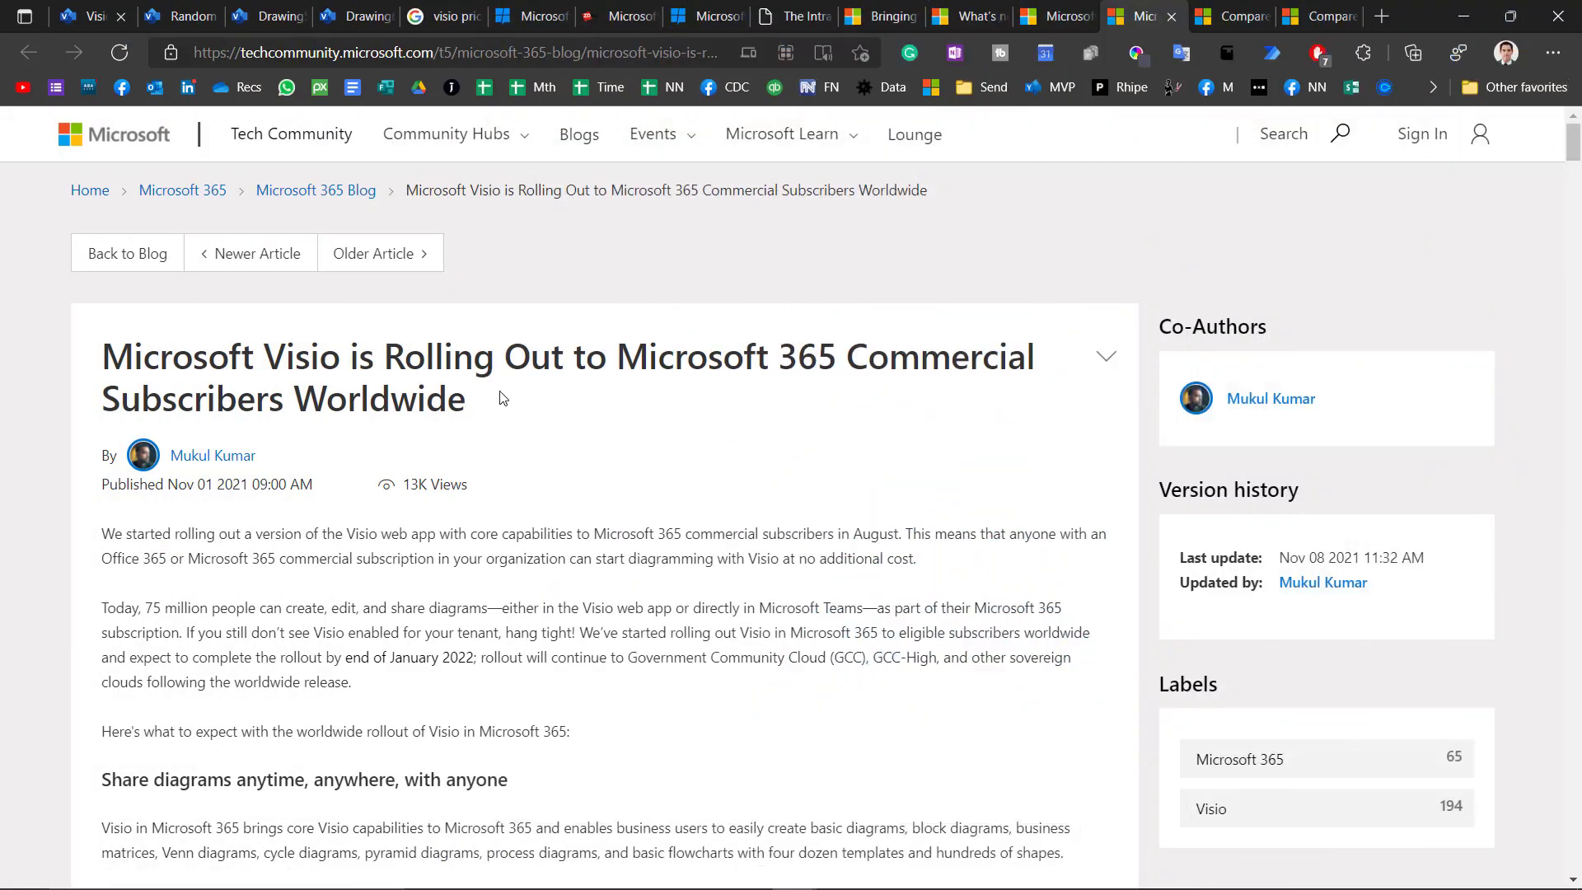
Read down the Visio rollout article to the FAQ on which commercial plans include Visio
{"action": "left_click_drag", "start_coordinate": [109, 353], "coordinate": [467, 400]}
{"action": "left_click", "coordinate": [756, 457]}
{"action": "scroll", "coordinate": [1574, 171], "scroll_direction": "down", "scroll_amount": 5}
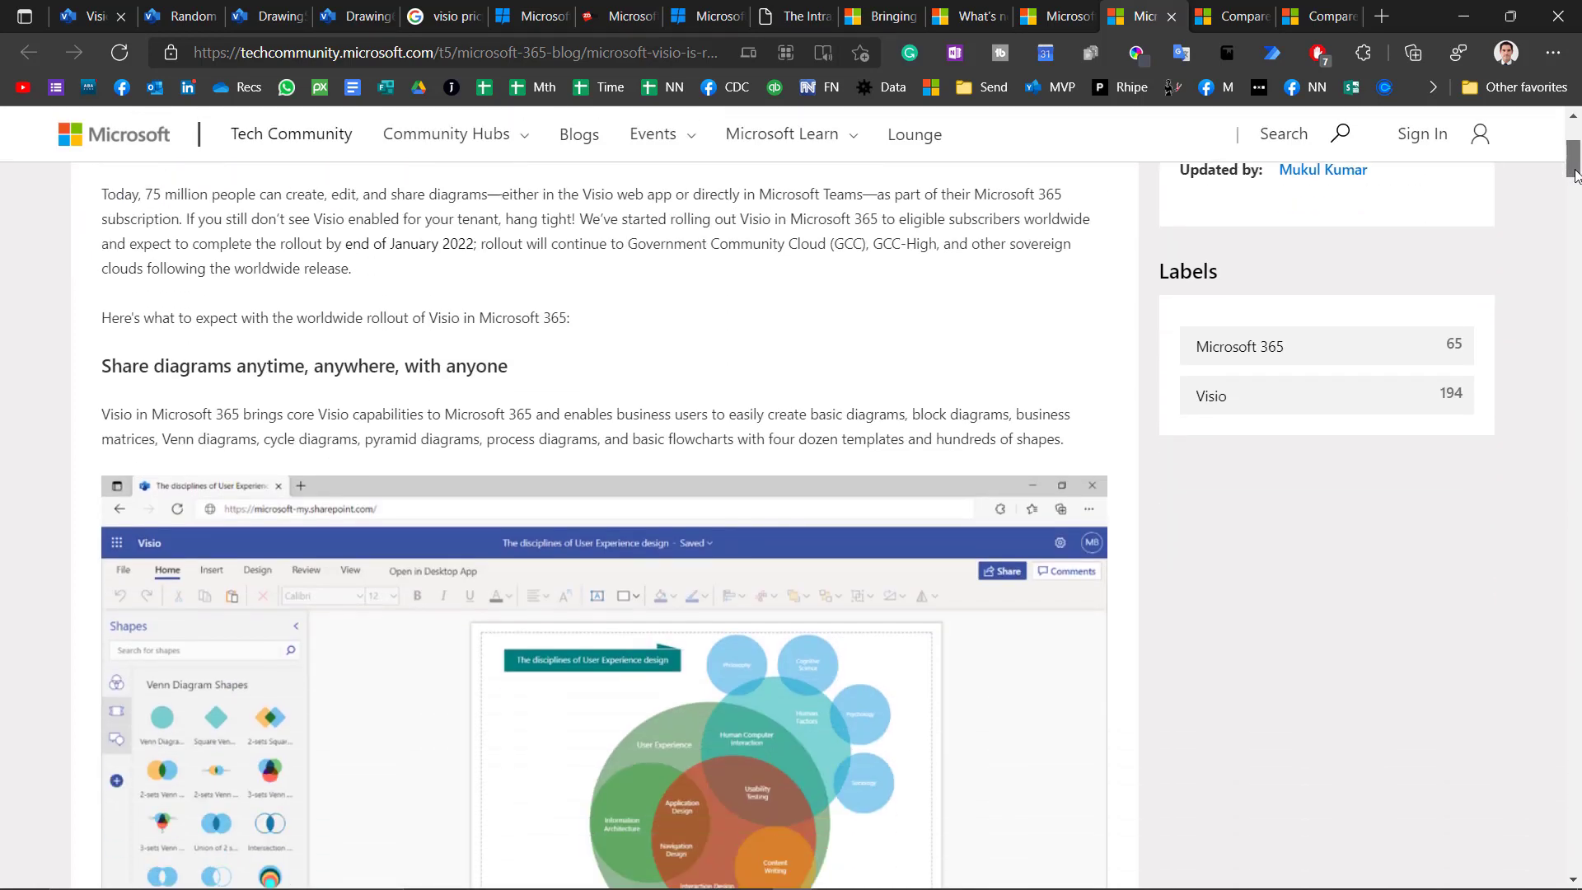
{"action": "left_click_drag", "start_coordinate": [1575, 175], "coordinate": [1575, 245]}
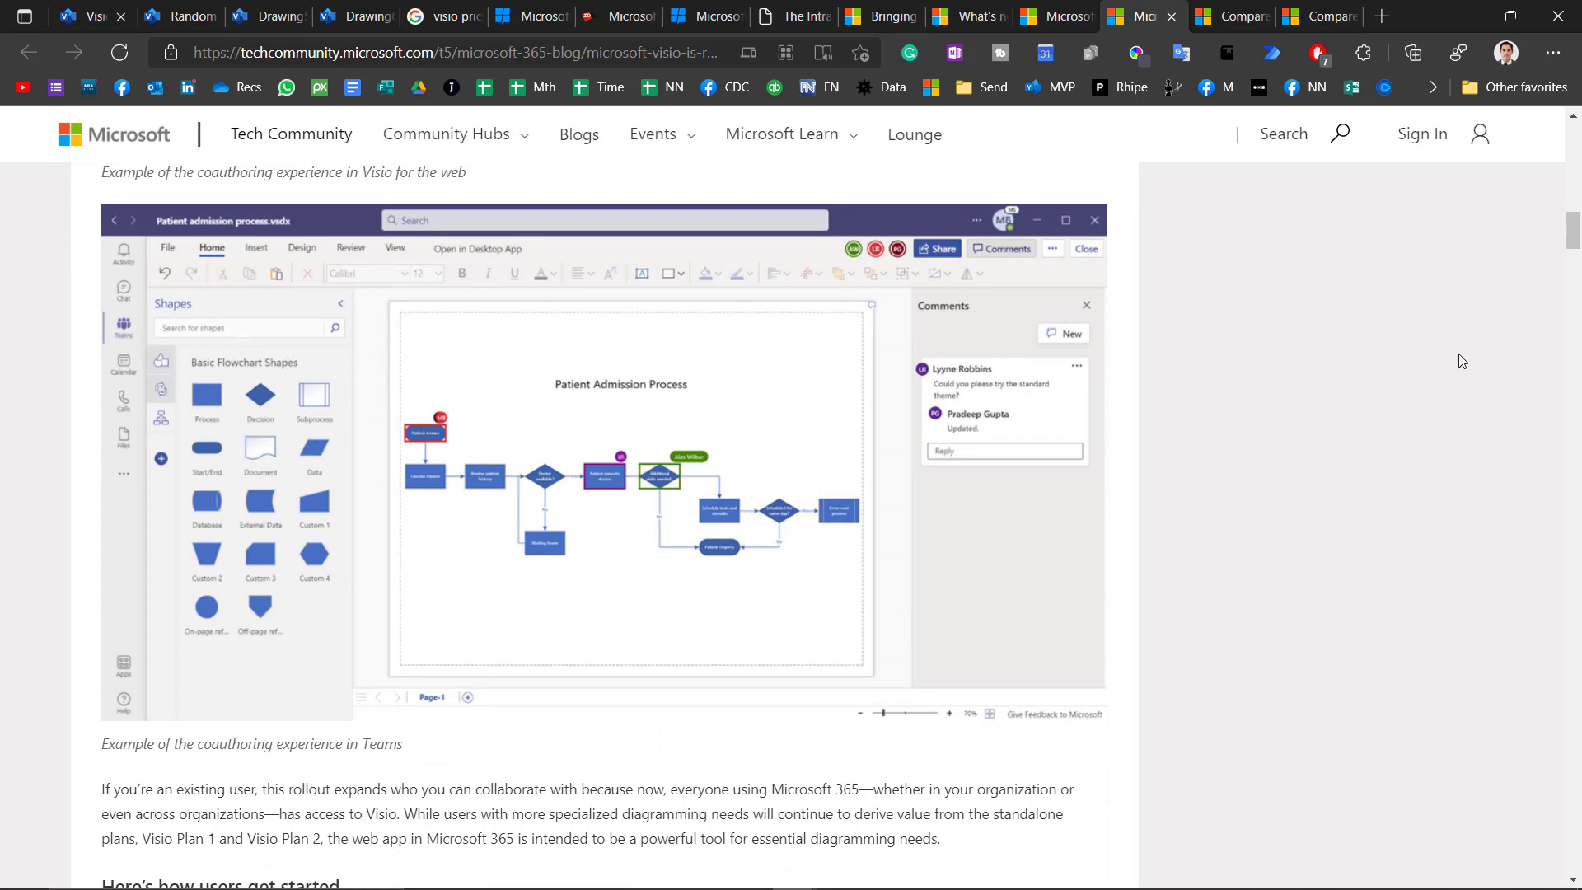
{"action": "left_click_drag", "start_coordinate": [1575, 246], "coordinate": [1575, 423]}
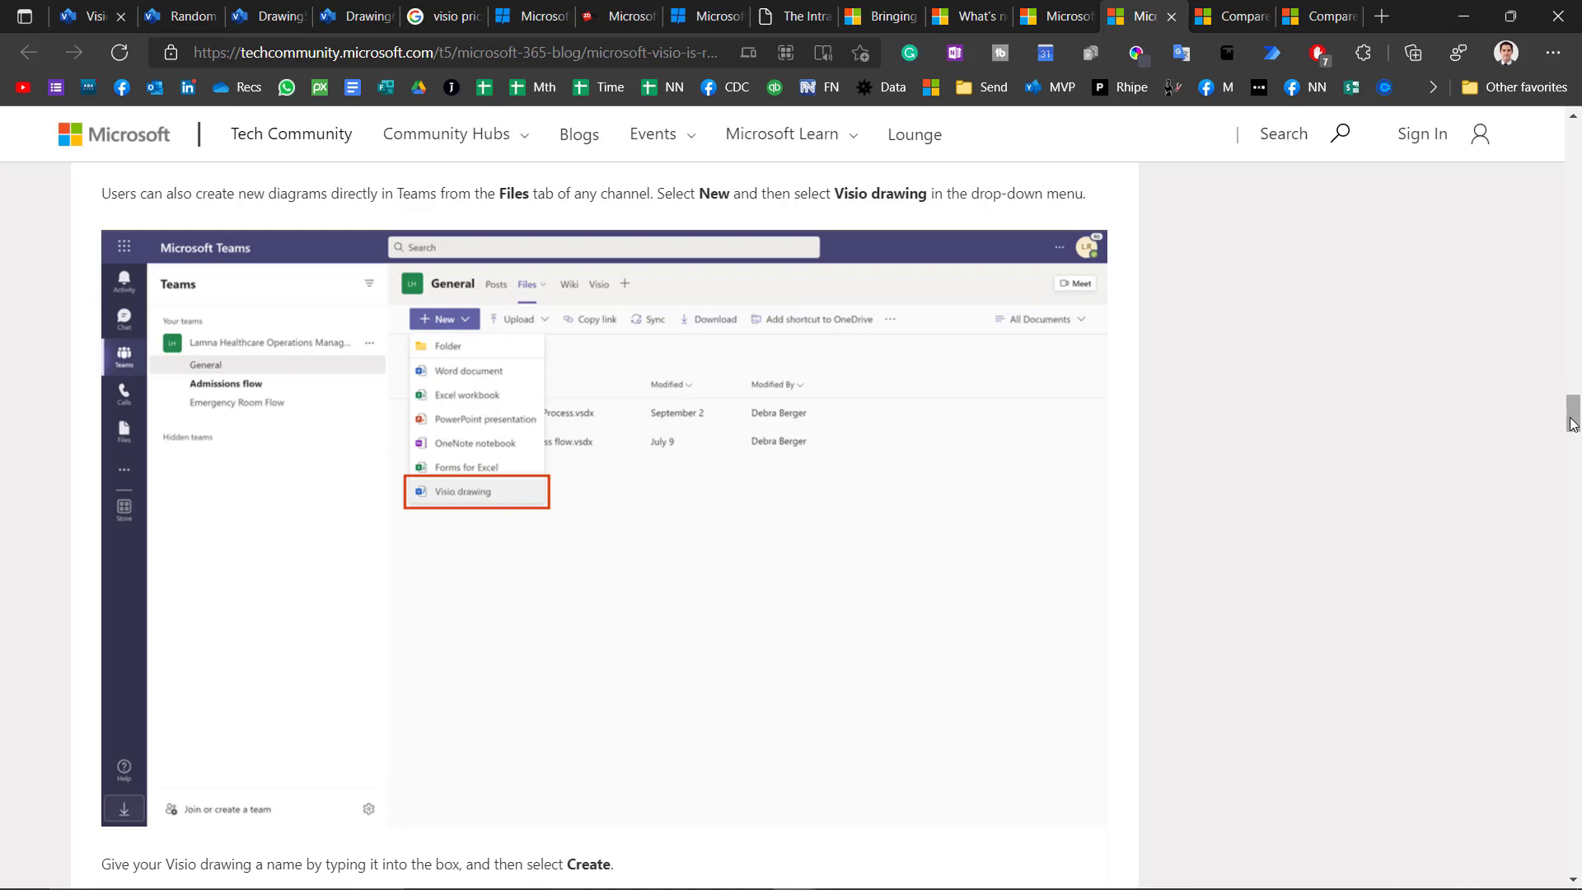
{"action": "left_click_drag", "start_coordinate": [1570, 427], "coordinate": [1565, 624]}
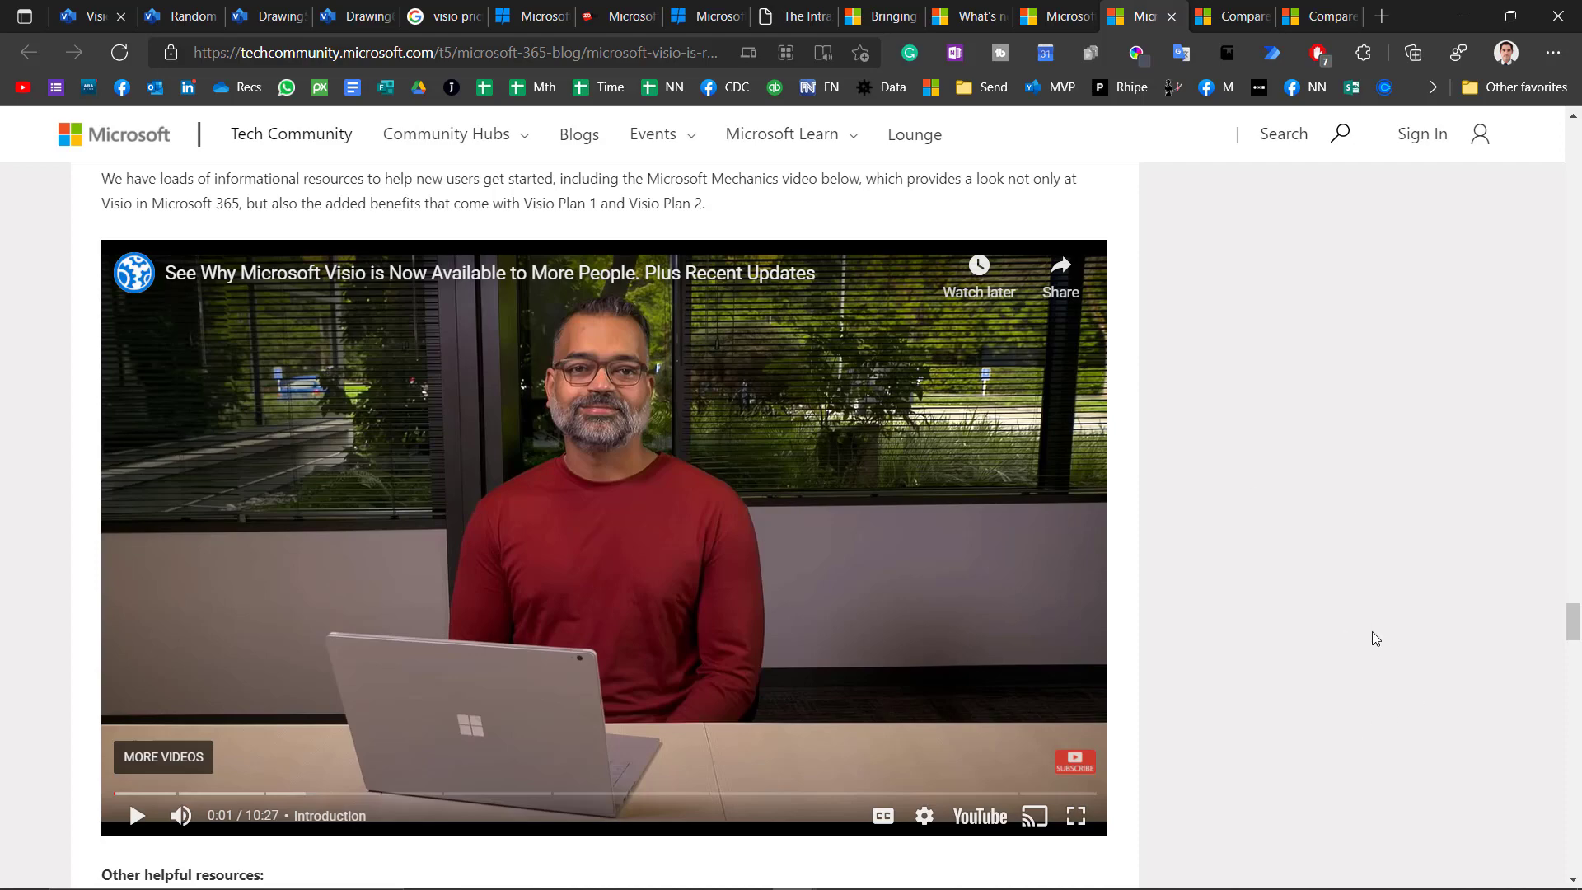
{"action": "left_click_drag", "start_coordinate": [1573, 628], "coordinate": [1575, 666]}
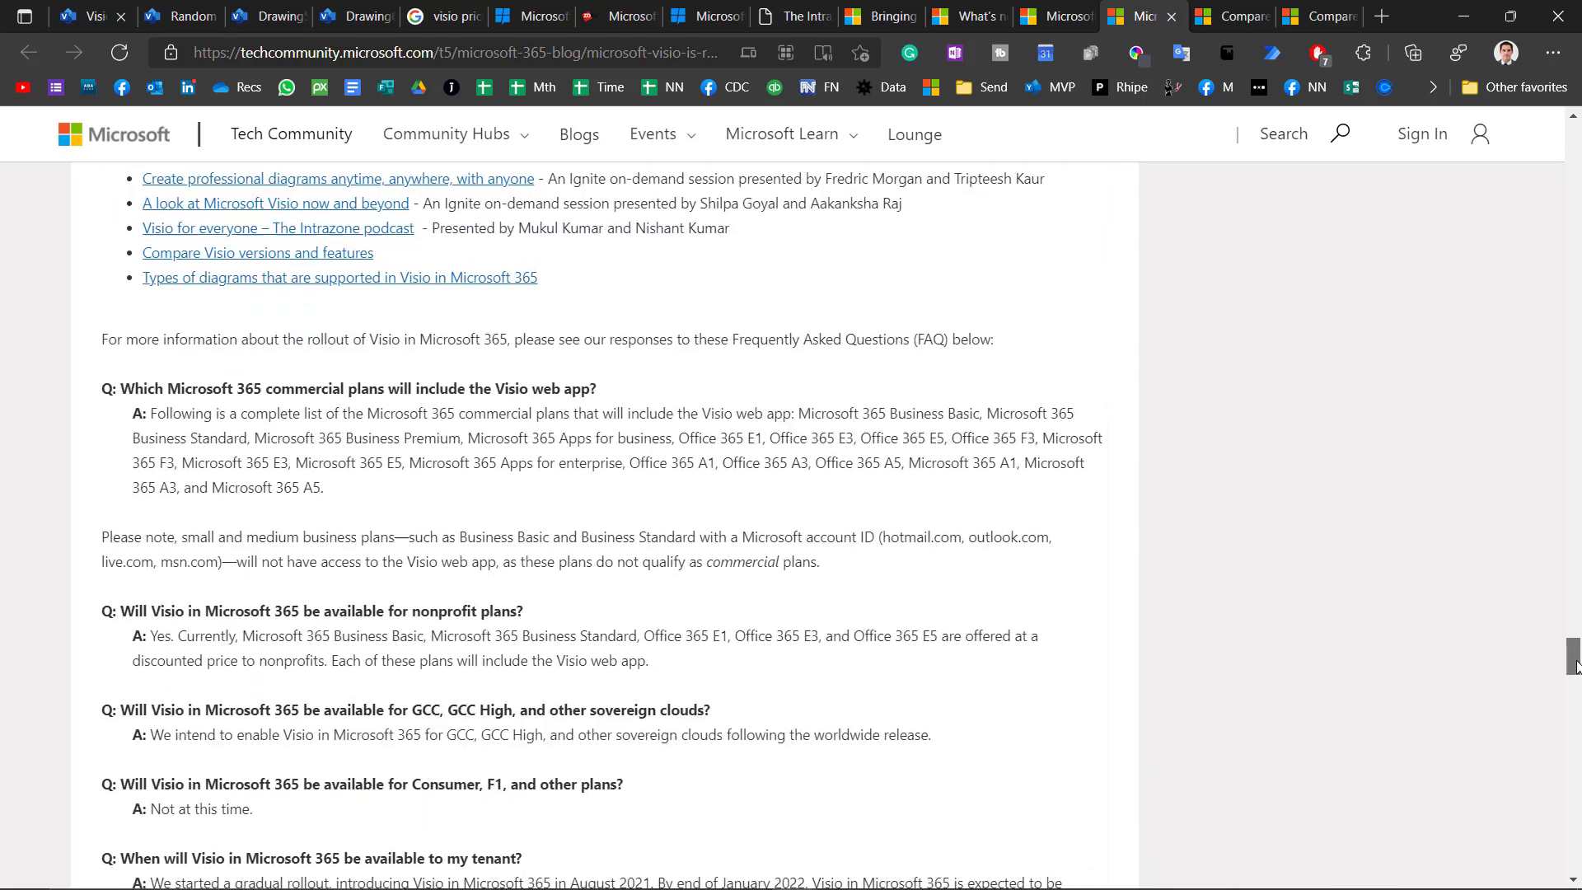
{"action": "scroll", "coordinate": [281, 321], "scroll_direction": "down", "scroll_amount": 2}
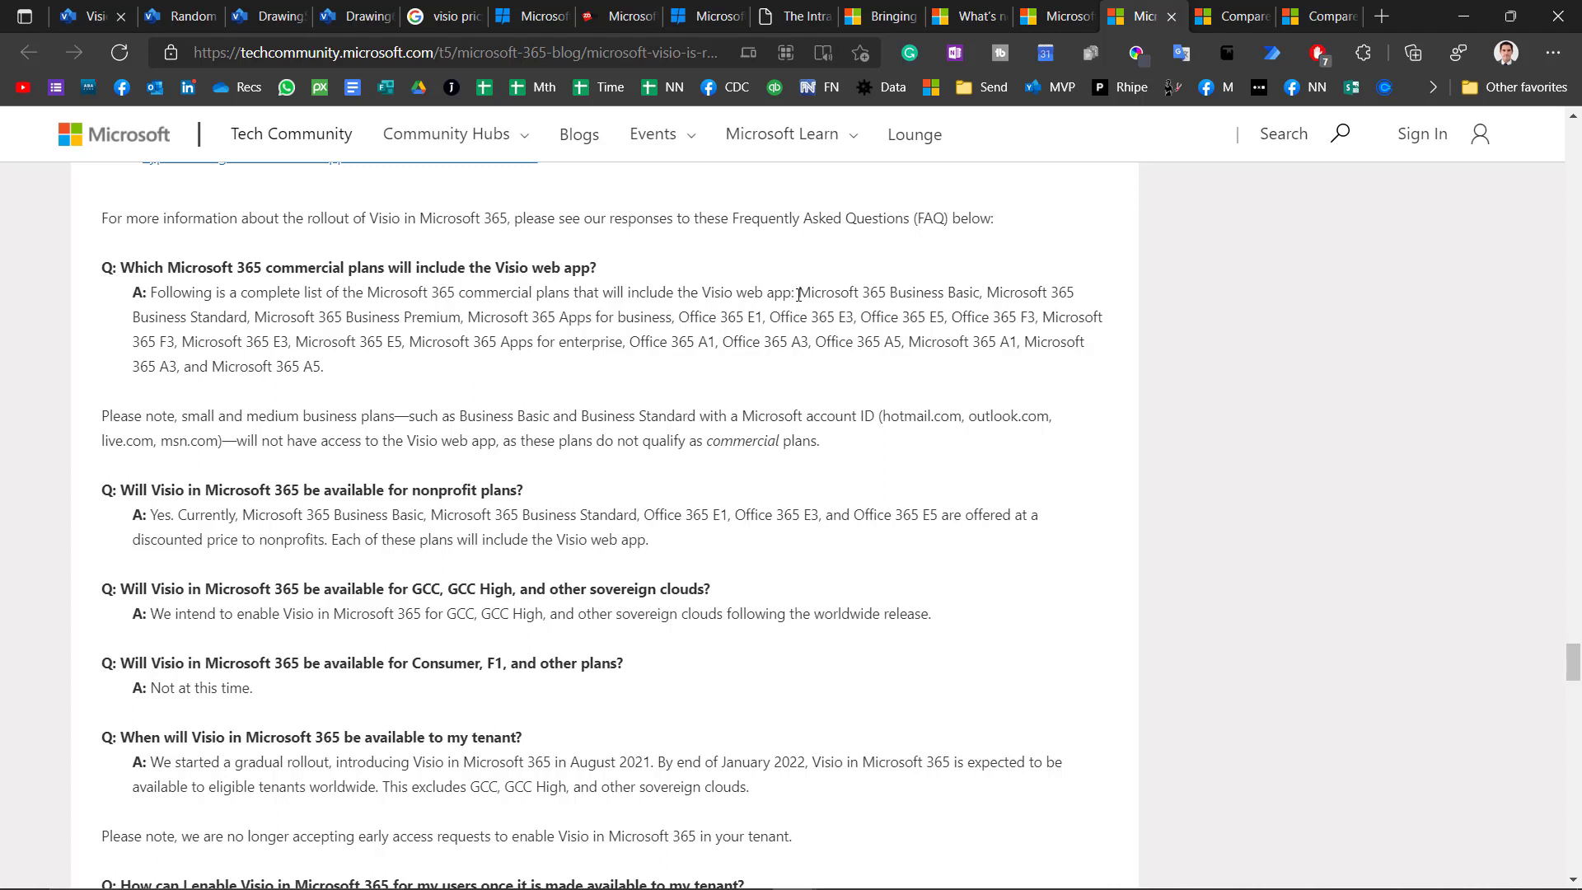
{"action": "left_click_drag", "start_coordinate": [798, 294], "coordinate": [798, 367]}
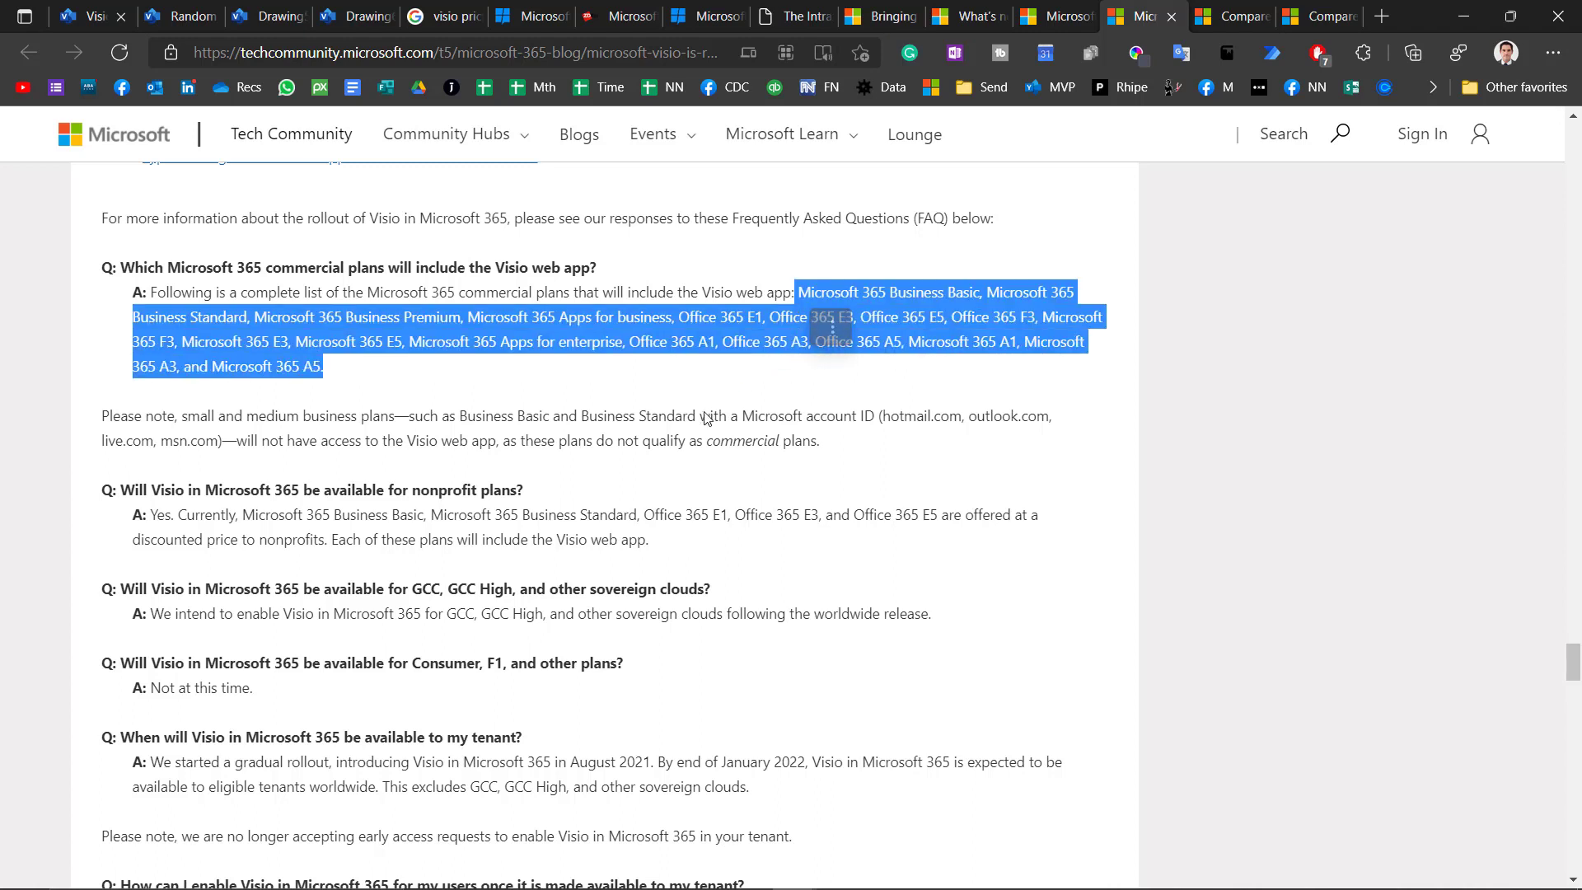
{"action": "left_click", "coordinate": [520, 396]}
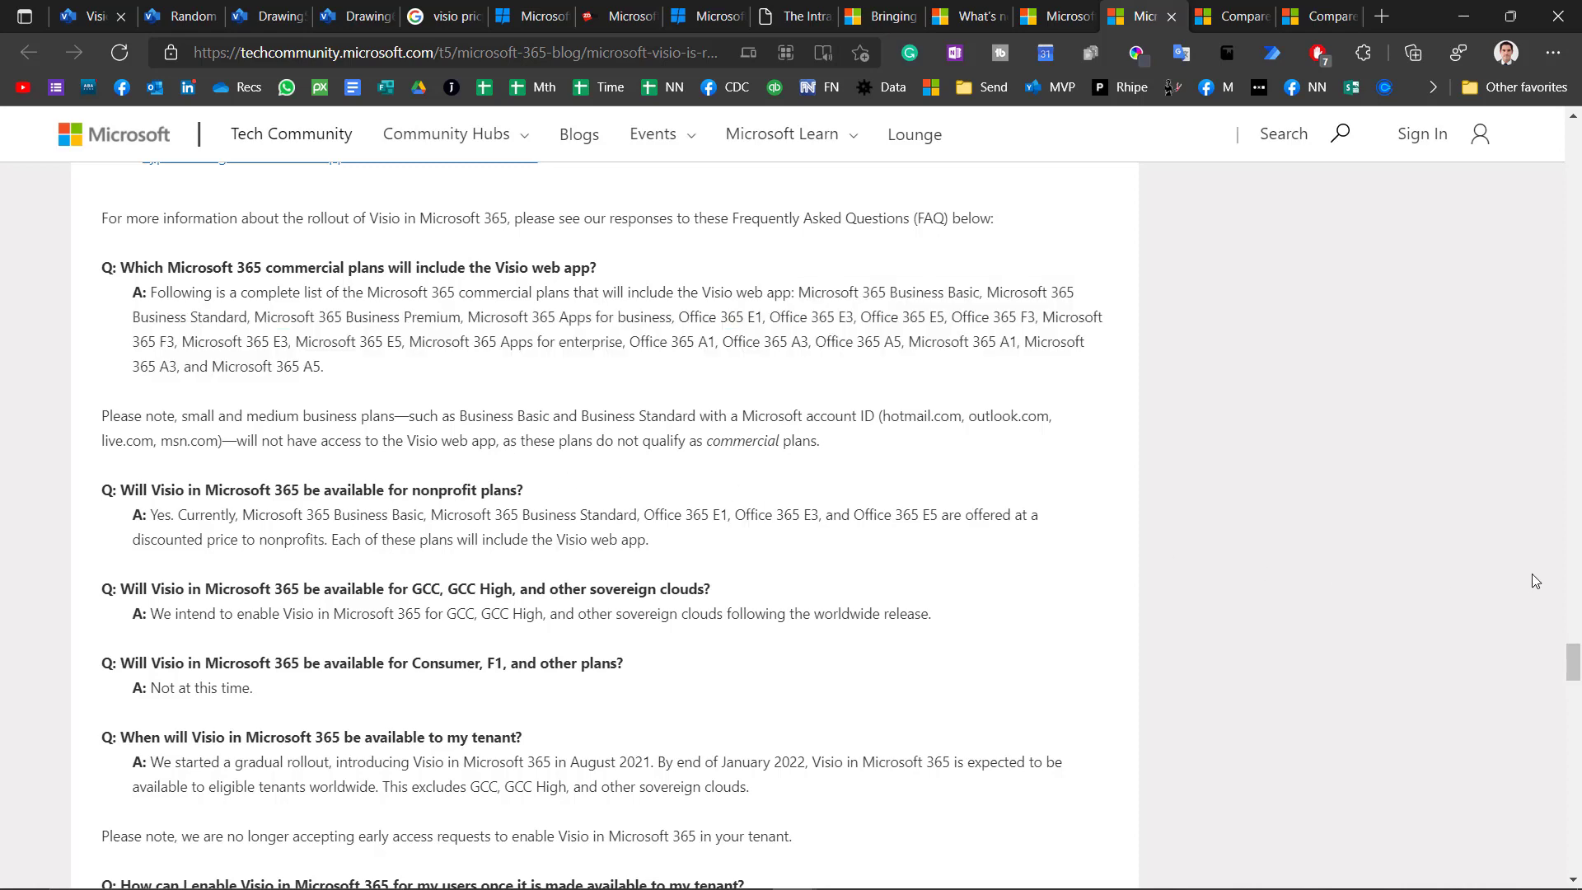
{"action": "left_click_drag", "start_coordinate": [1572, 669], "coordinate": [1570, 707]}
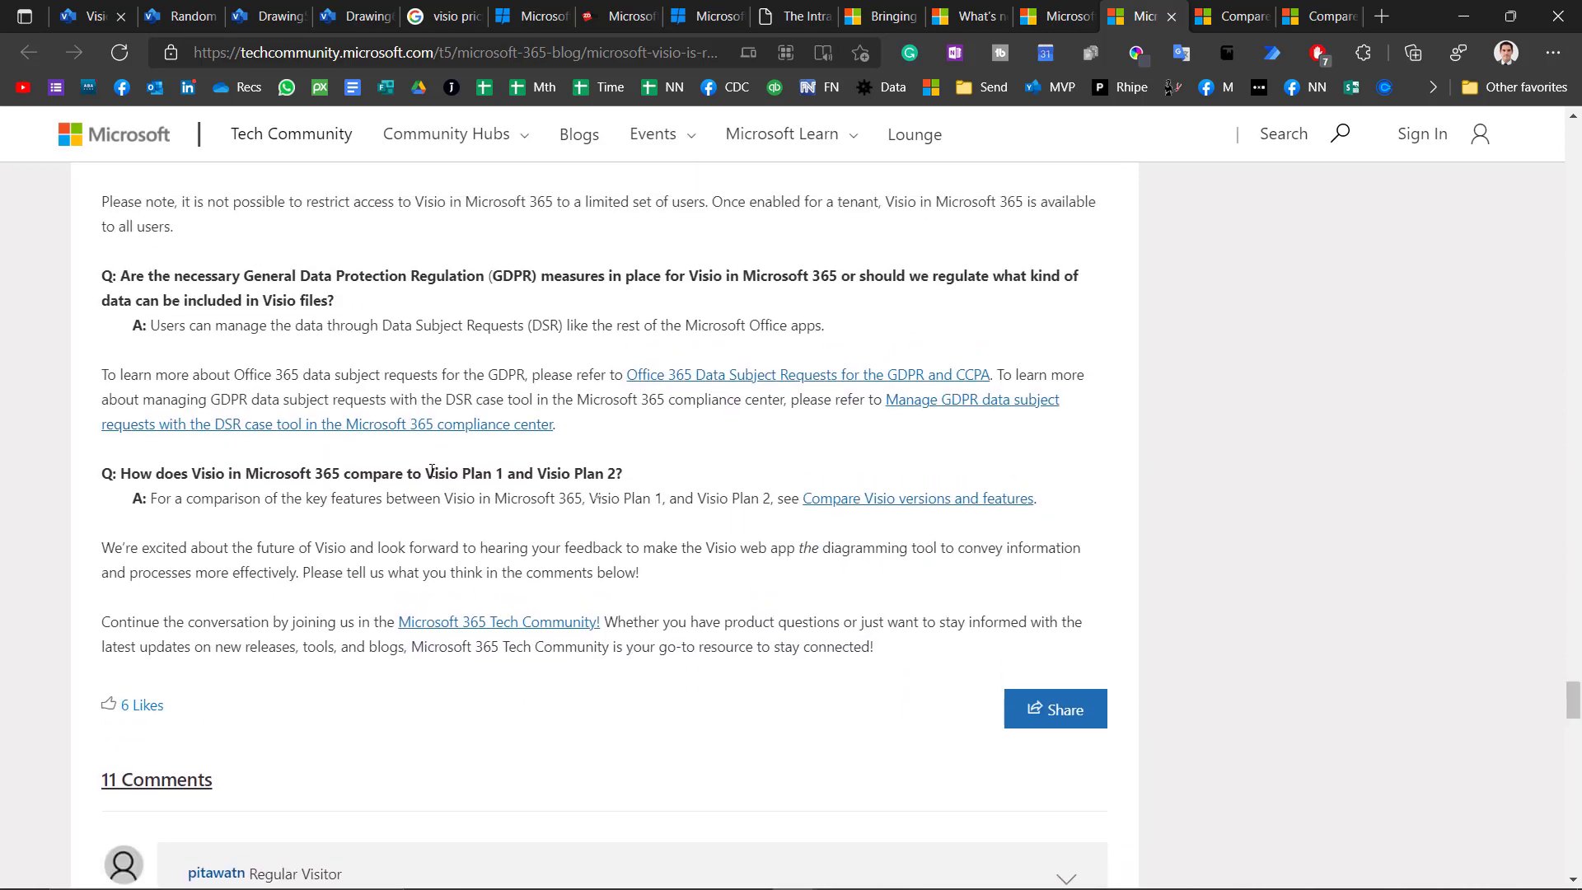
{"action": "left_click_drag", "start_coordinate": [429, 472], "coordinate": [618, 473]}
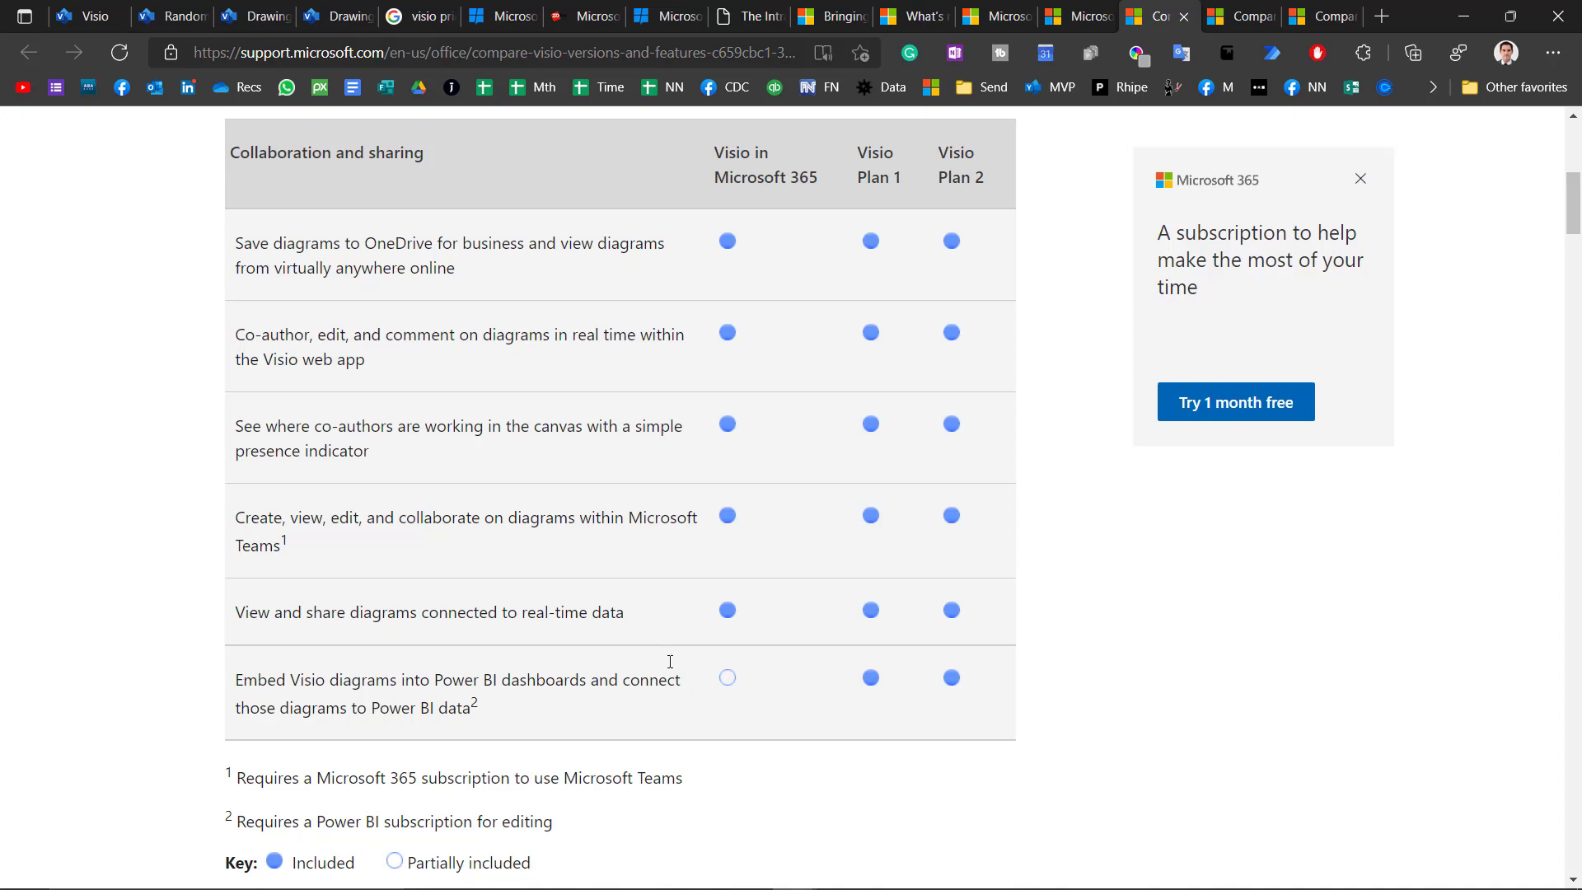
Scroll through the Visio feature comparison tables, then return to the top of the page
{"action": "scroll", "coordinate": [1580, 286], "scroll_direction": "down", "scroll_amount": 10}
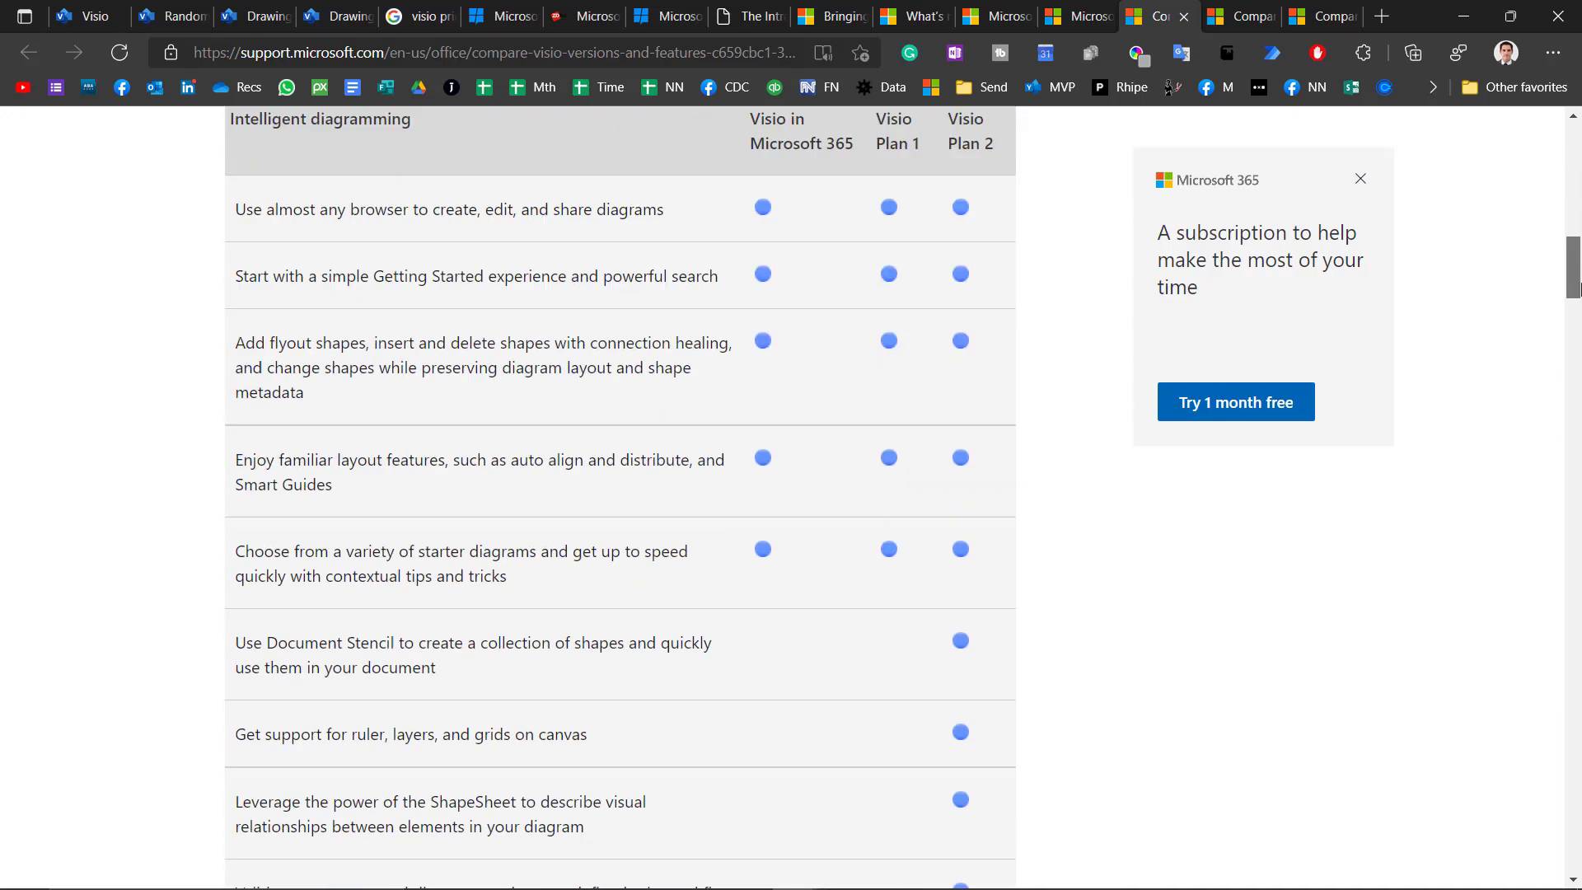
{"action": "left_click_drag", "start_coordinate": [1576, 294], "coordinate": [1574, 794]}
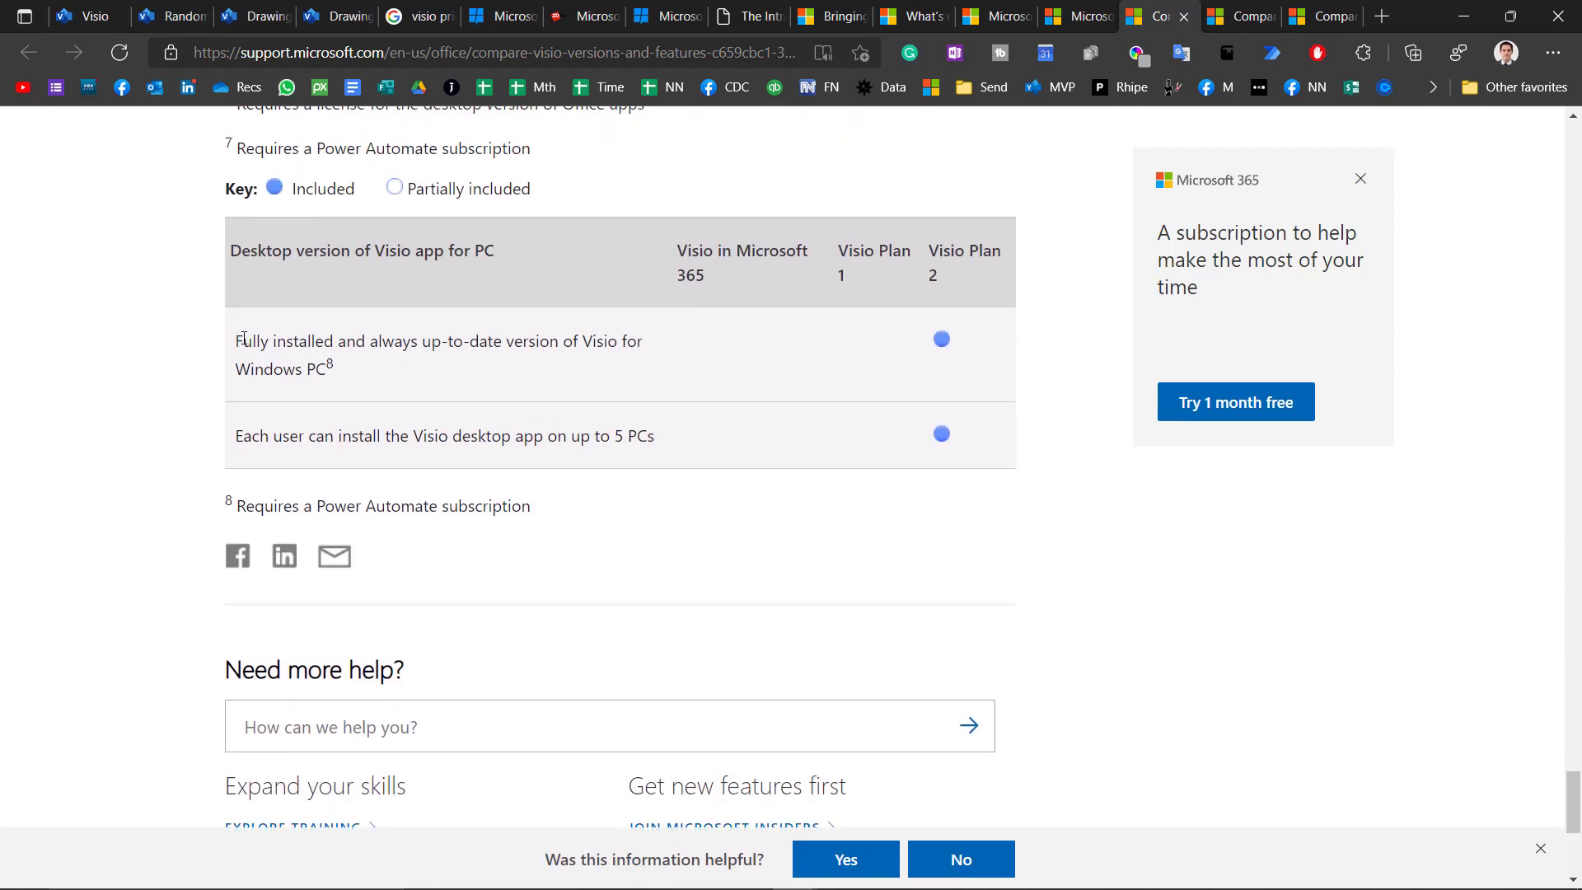
{"action": "left_click_drag", "start_coordinate": [242, 336], "coordinate": [682, 445]}
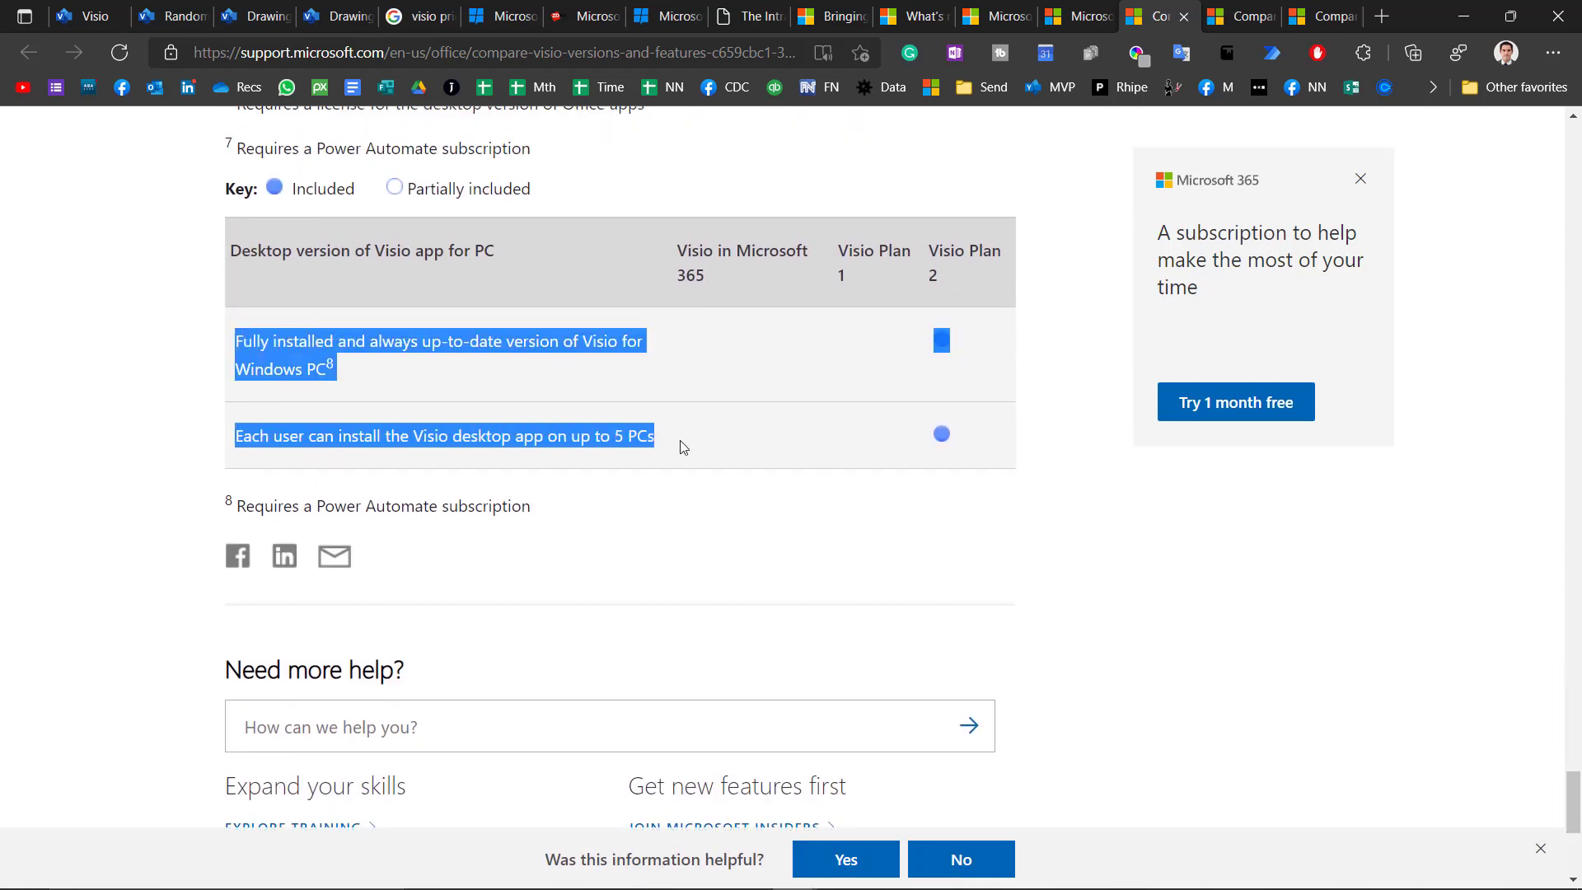
{"action": "left_click", "coordinate": [132, 334]}
{"action": "key", "text": "Home"}
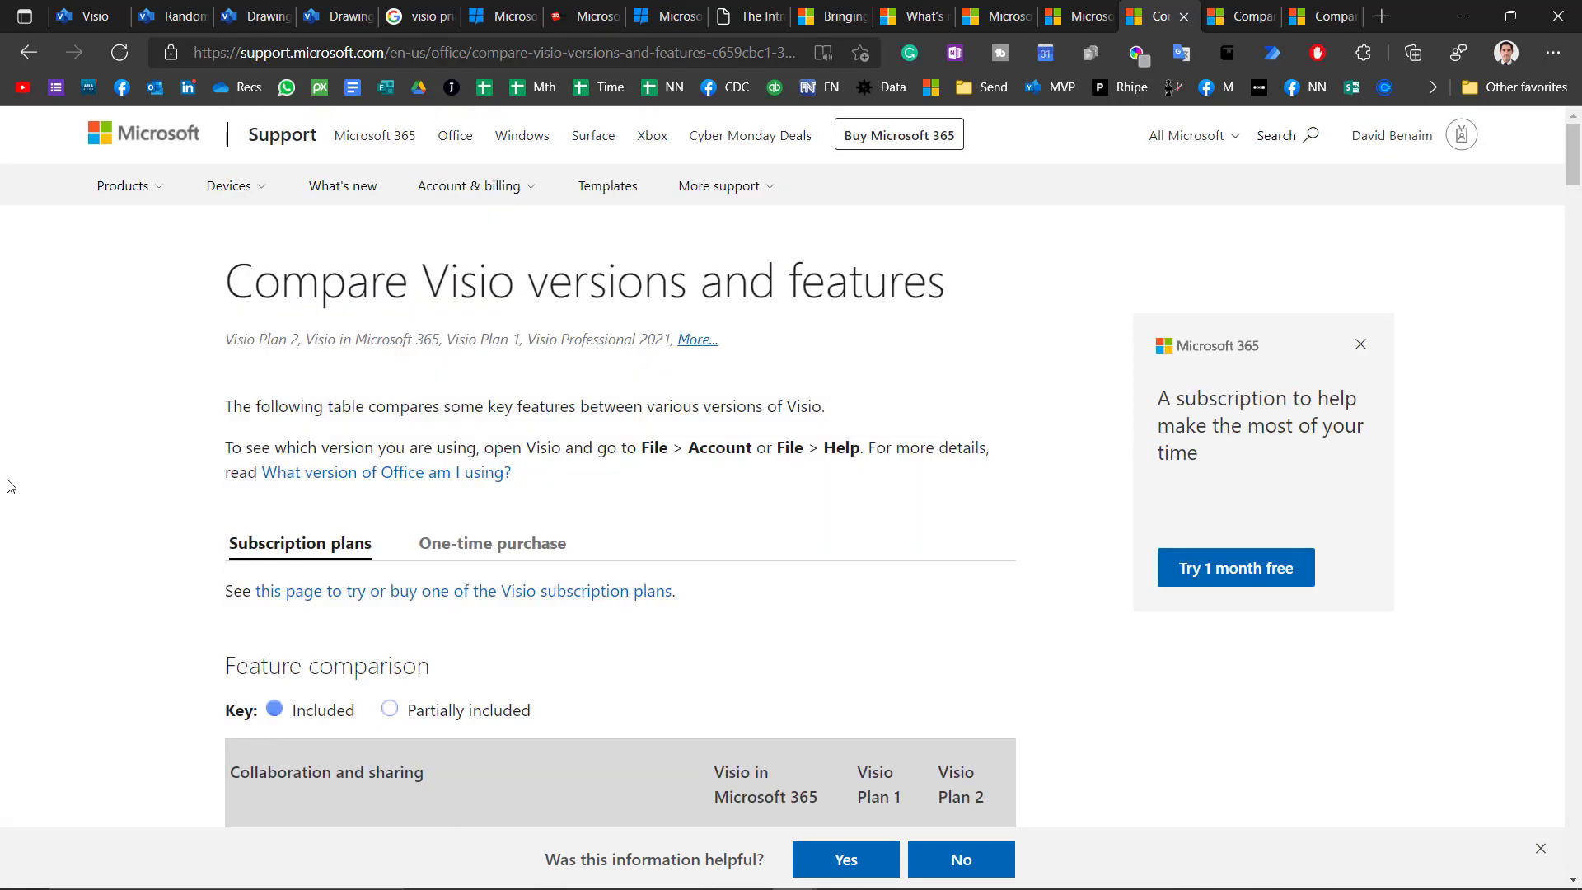